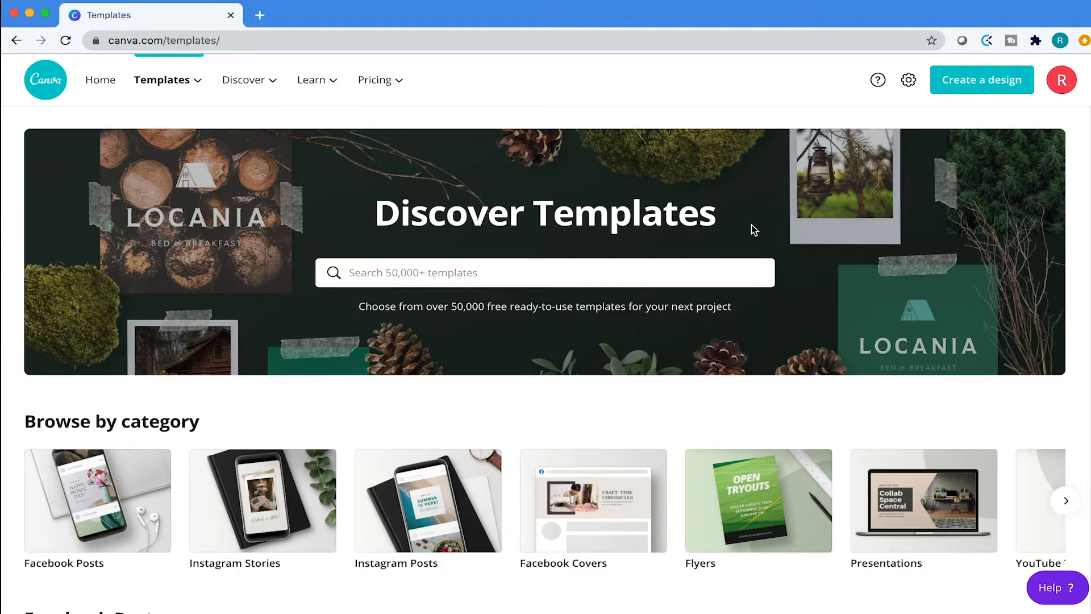
Step: Create a new Presentation design and open the Black and Blue Simple Technology Sales Presentation template
left_click(964, 91)
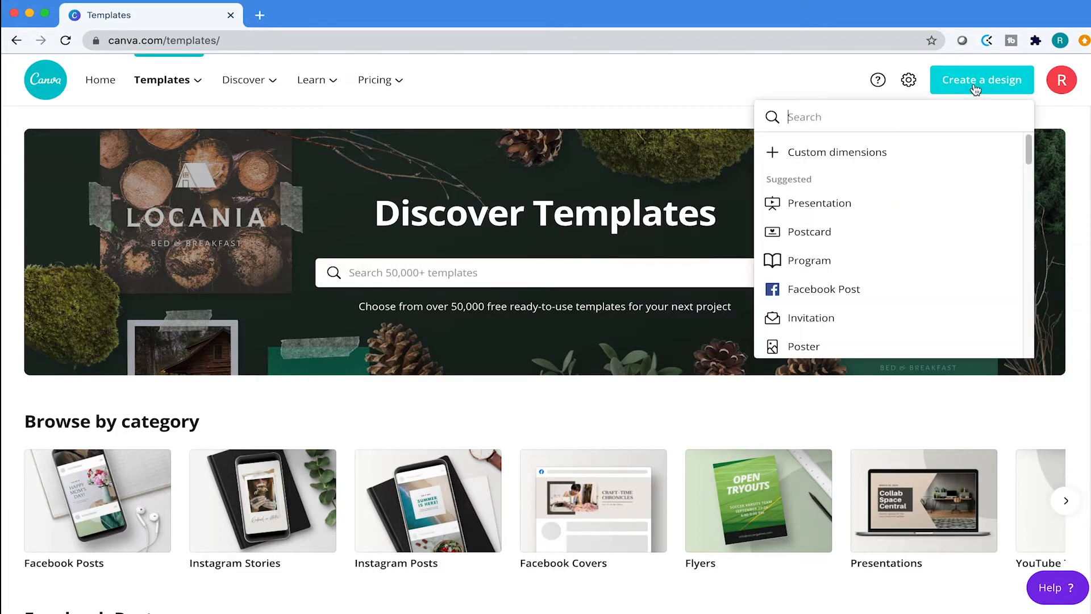
left_click(874, 212)
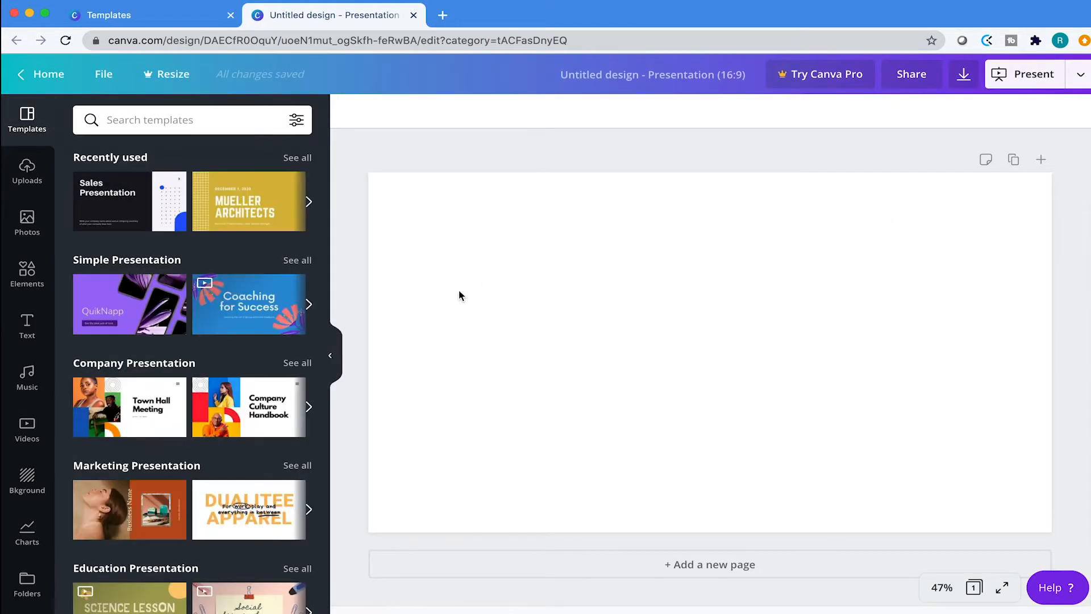
scroll(266, 318, "down", 2)
scroll(264, 284, "down", 3)
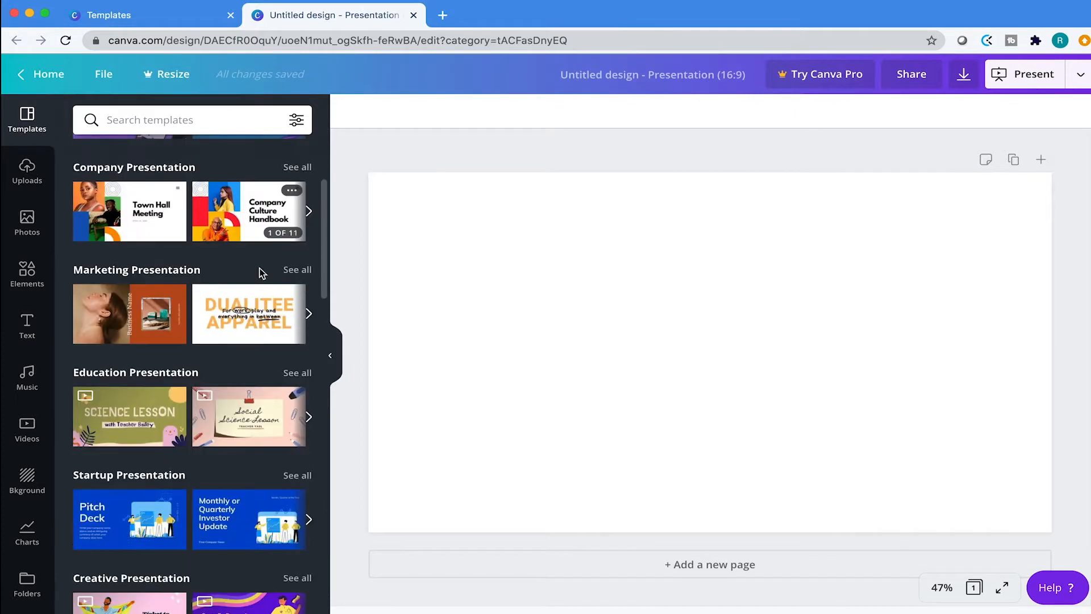
scroll(315, 242, "down", 3)
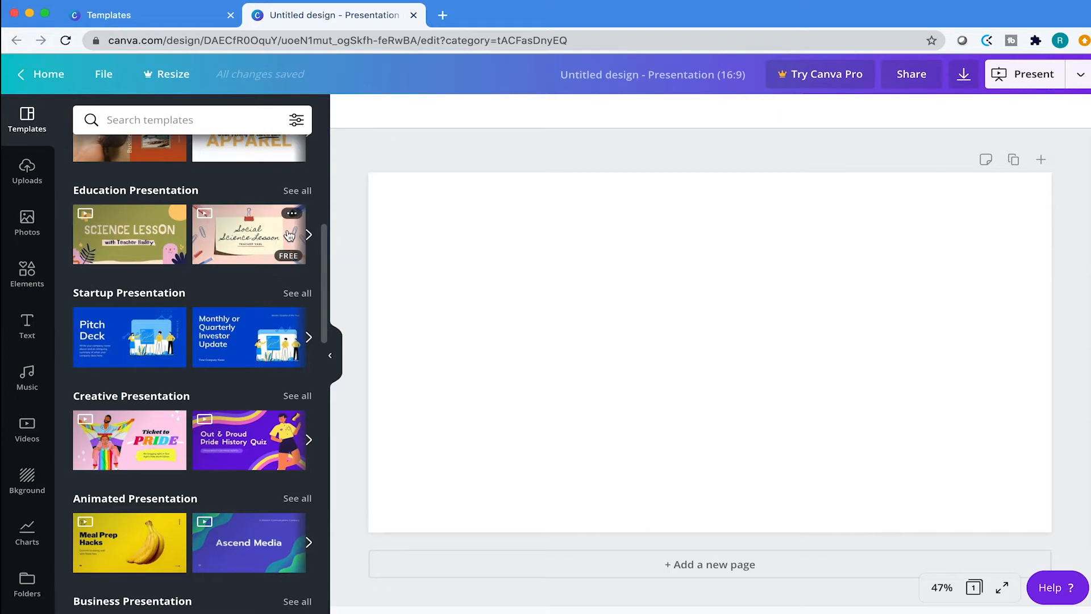
scroll(290, 249, "up", 5)
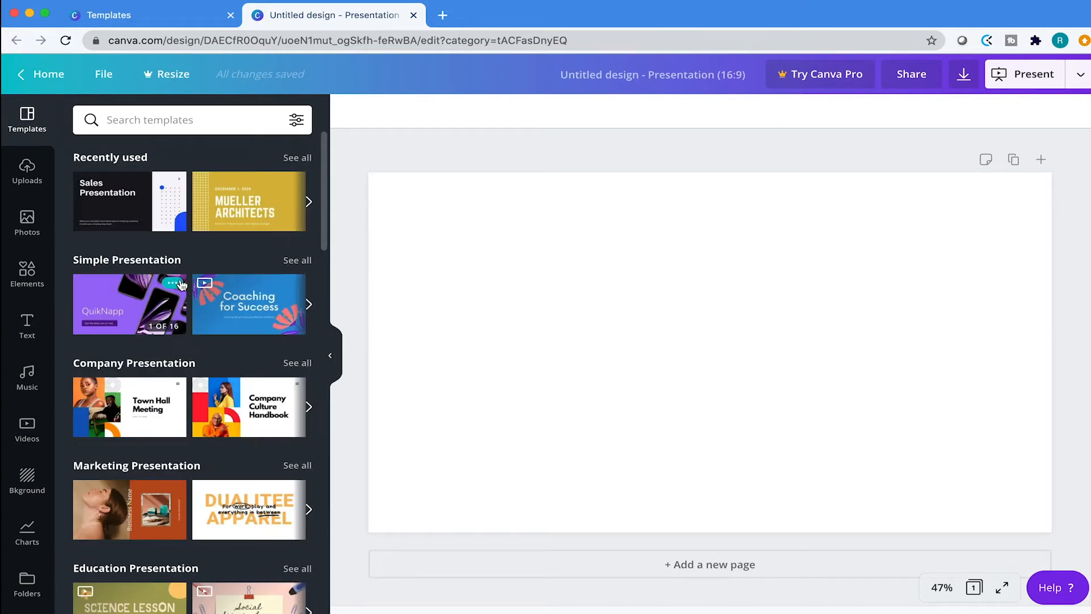
left_click(97, 211)
Step: Look through the template's pages and apply its Sales Presentation cover layout to the blank page
scroll(246, 306, "down", 1)
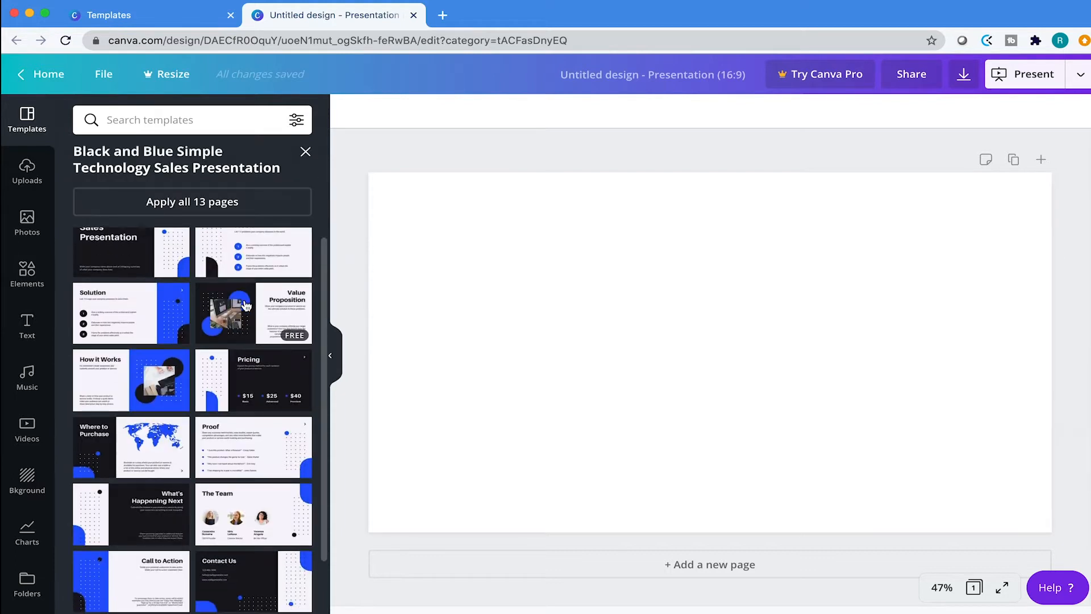
scroll(246, 307, "down", 1)
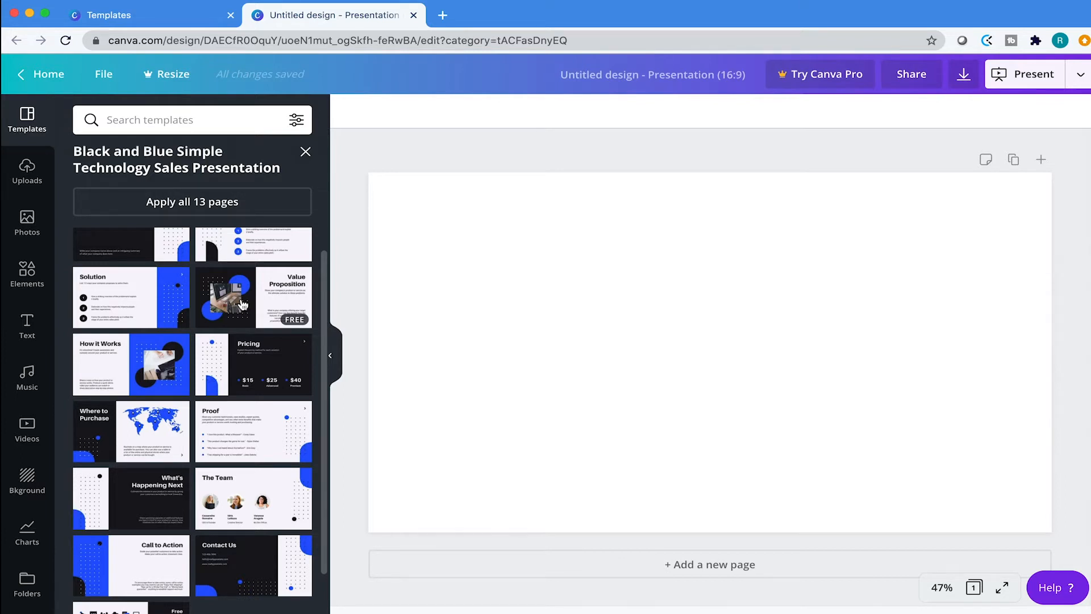
scroll(246, 307, "up", 1)
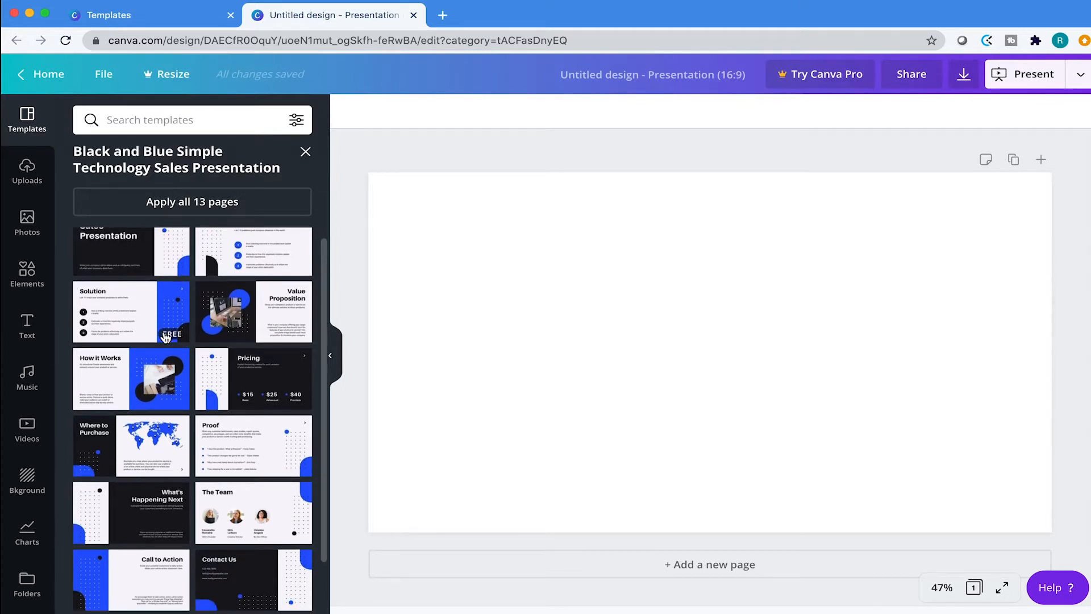
scroll(209, 332, "down", 2)
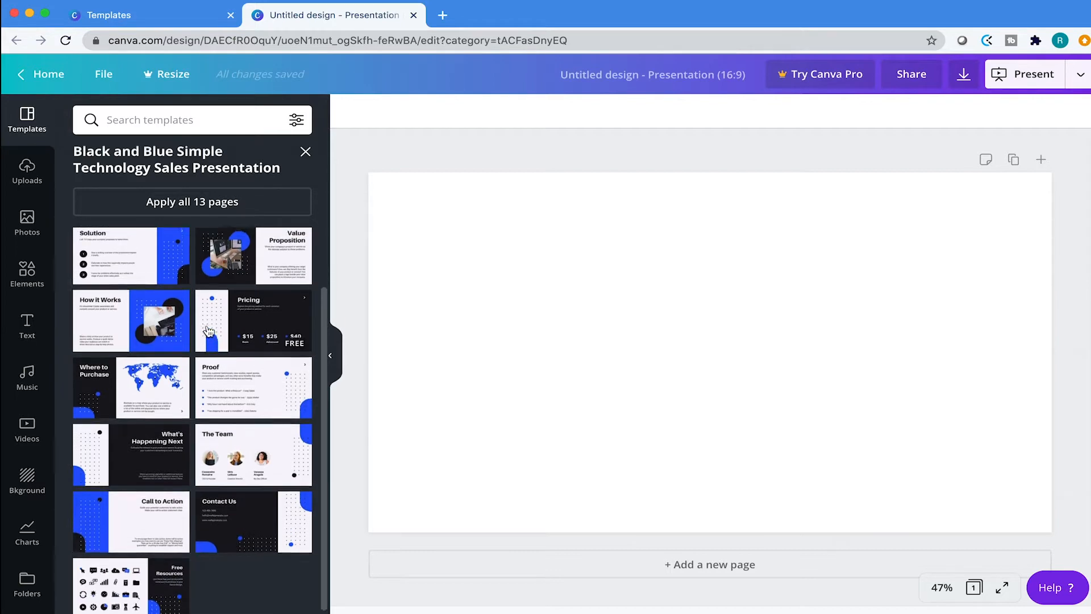
scroll(209, 332, "up", 2)
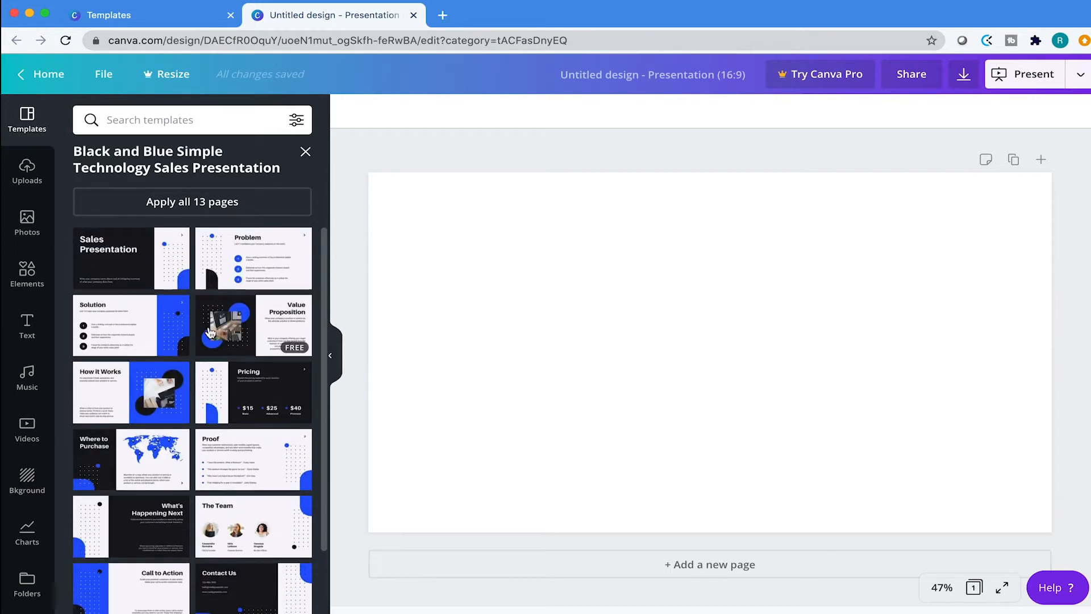
left_click(162, 271)
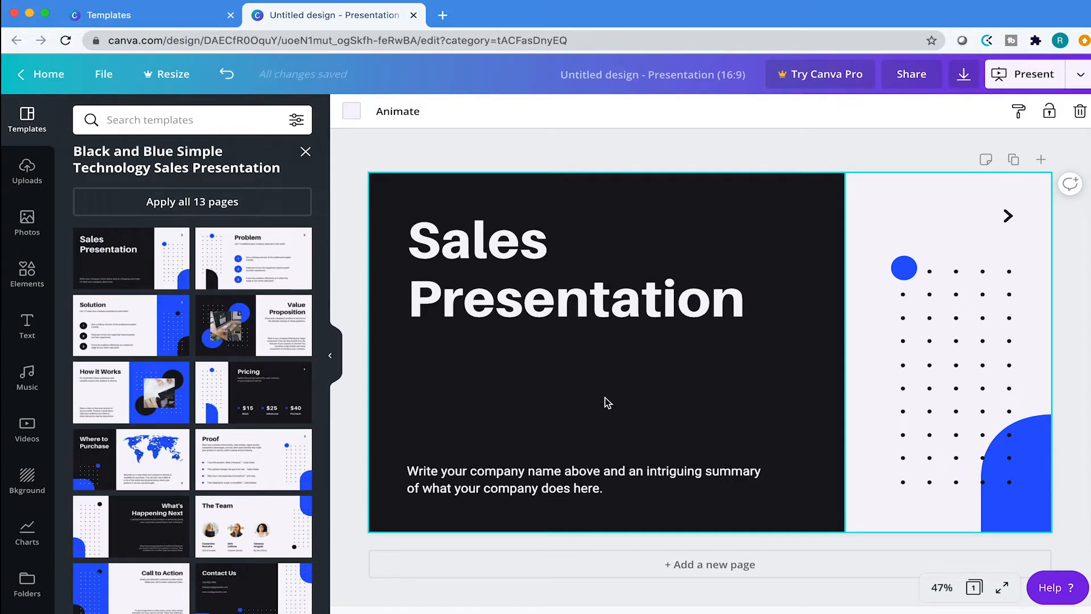
Step: Delete the "Sales Presentation" title and the company summary text from the cover slide
left_click(620, 316)
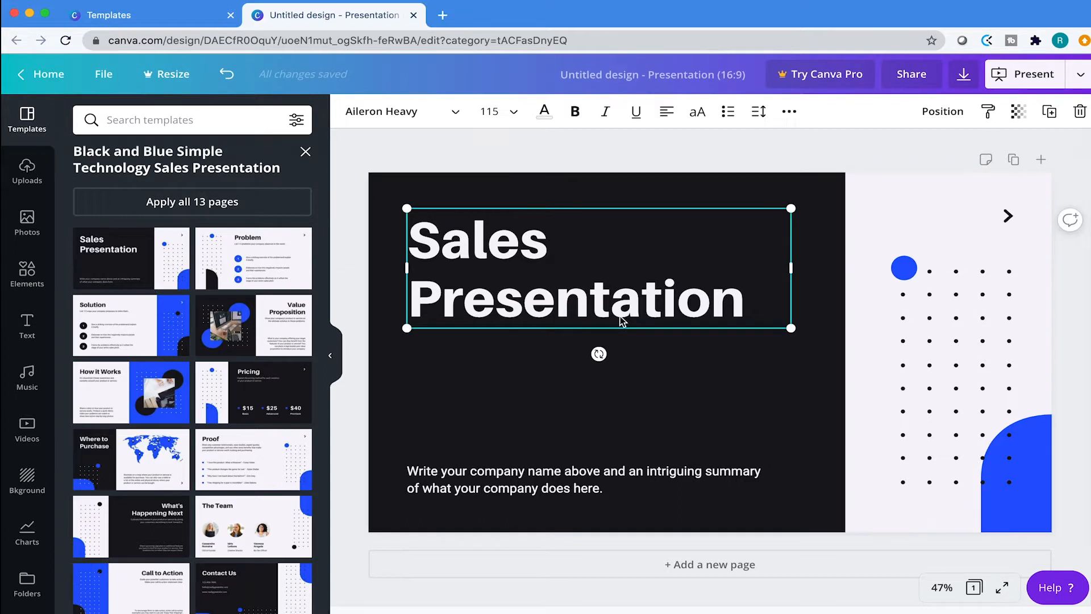
key("Delete")
left_click(511, 486)
key("Delete")
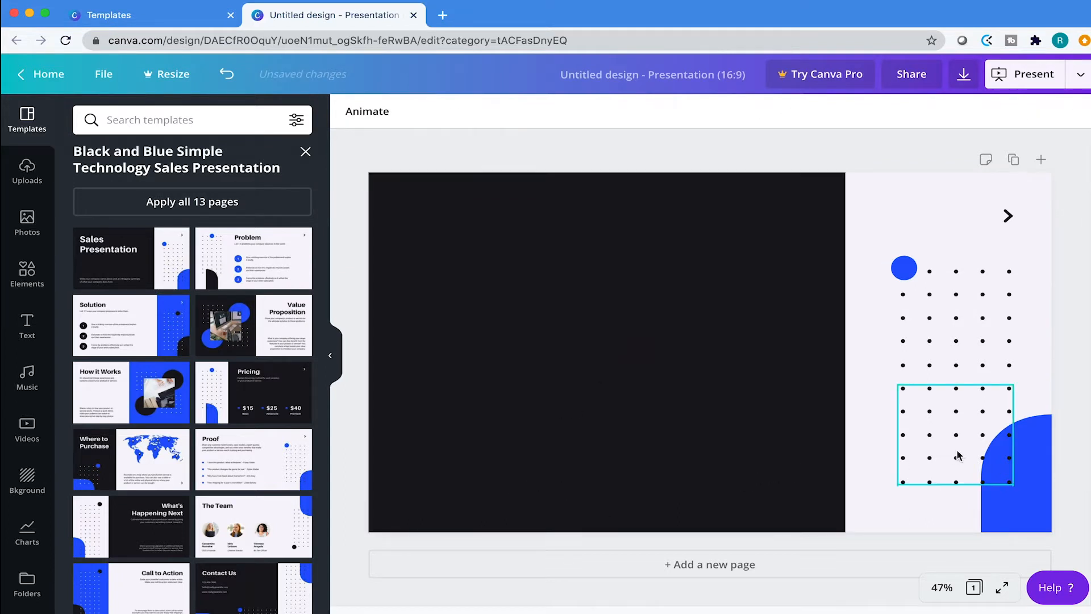
Step: Delete the blue corner shape, both dot grids and the blue circle from the cover's light area
left_click(1030, 494)
key("Delete")
left_click(1008, 482)
key("Delete")
left_click(1006, 371)
key("Delete")
left_click(911, 276)
key("Delete")
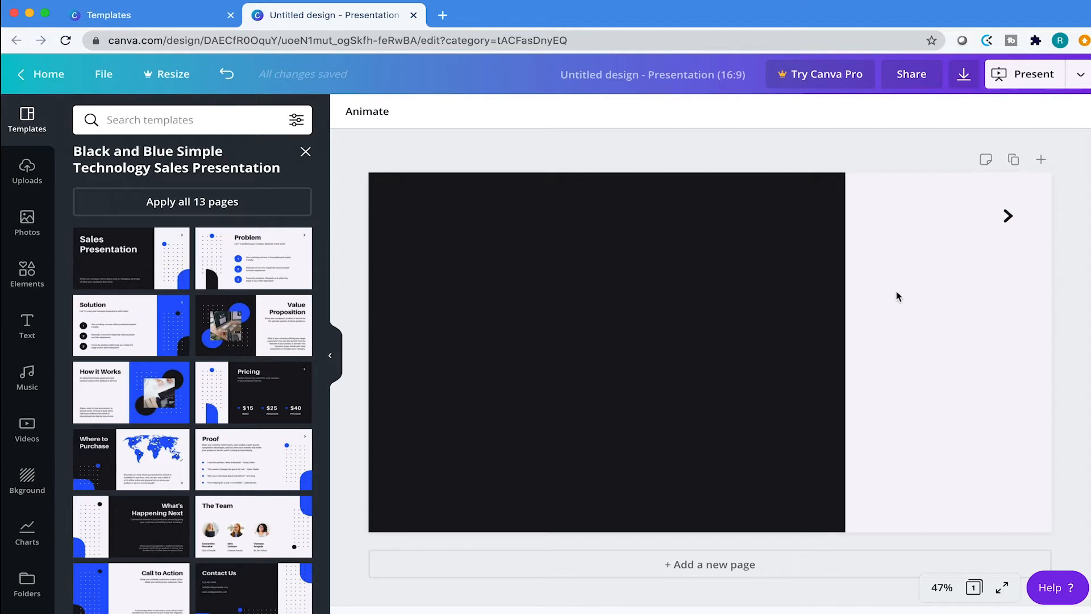
Step: Recolor the cover's large black rectangle with the custom color #20262c
left_click(694, 323)
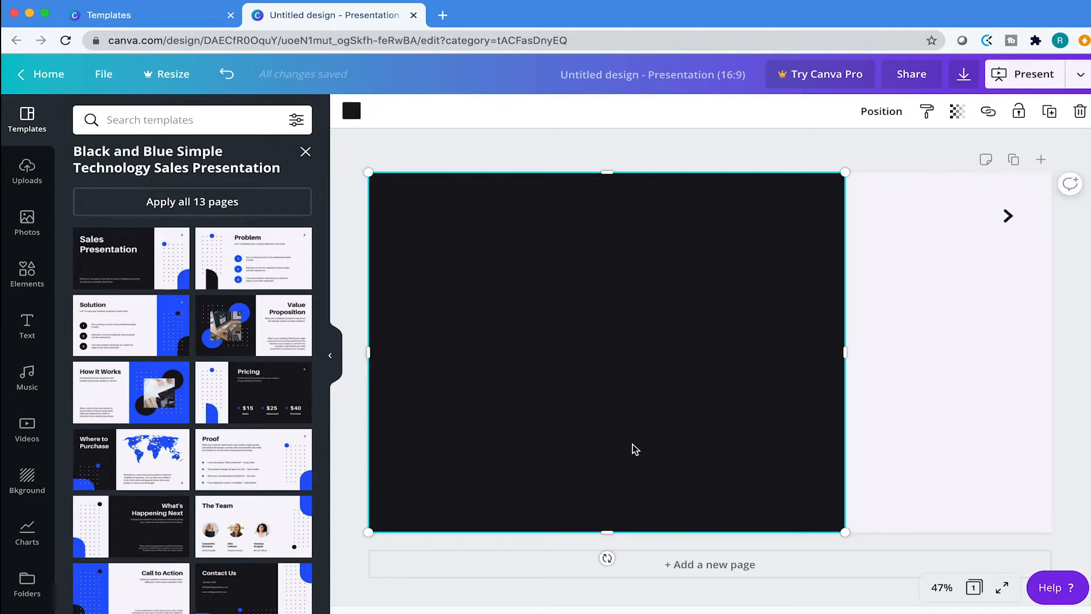
left_click(351, 111)
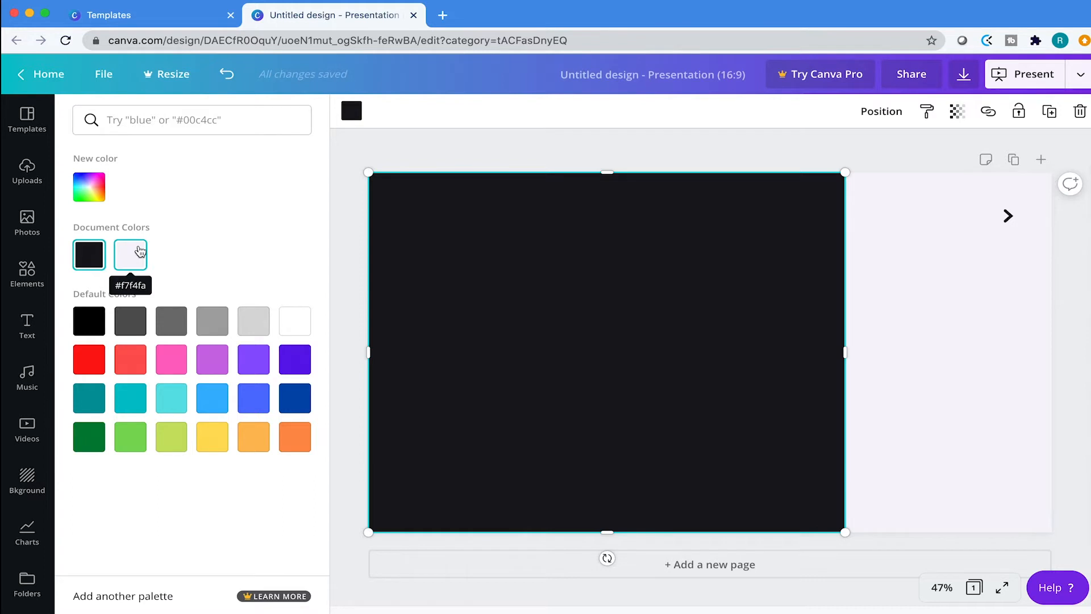
left_click(97, 196)
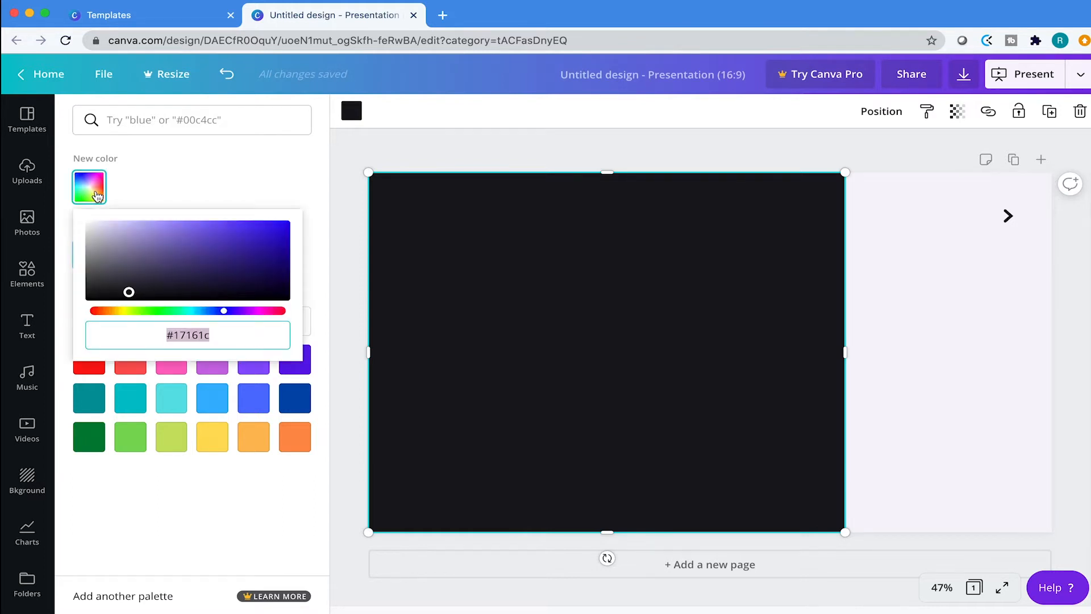
left_click_drag(157, 280, 175, 259)
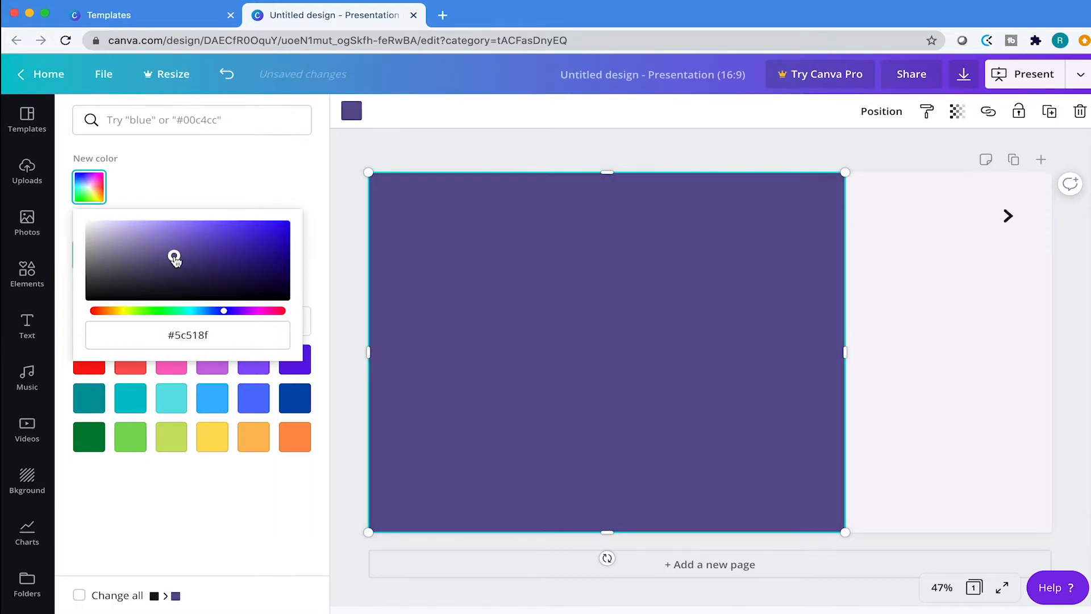
left_click(196, 336)
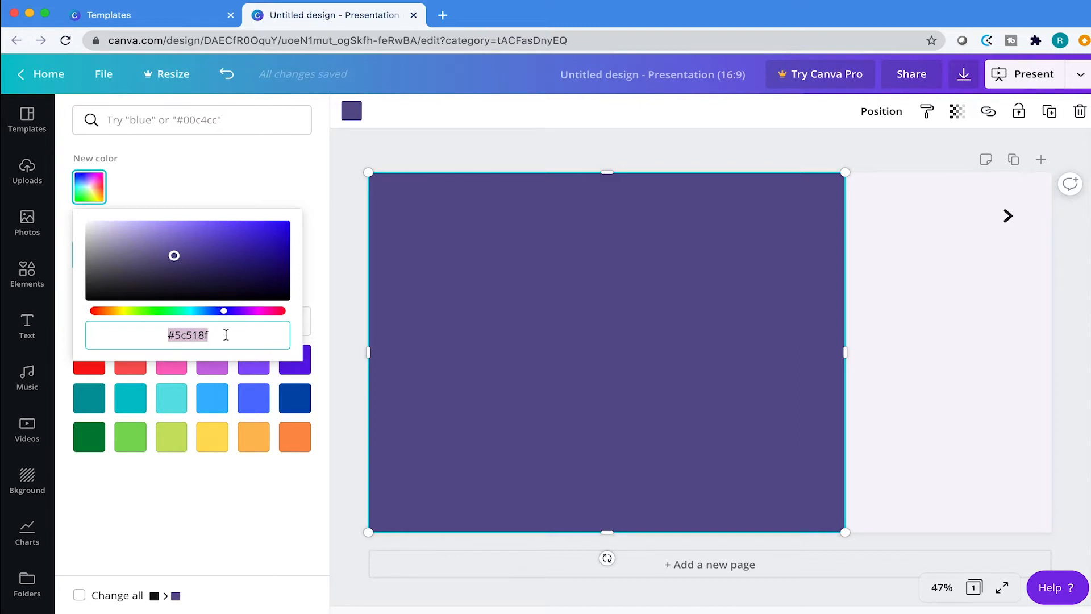
type("#")
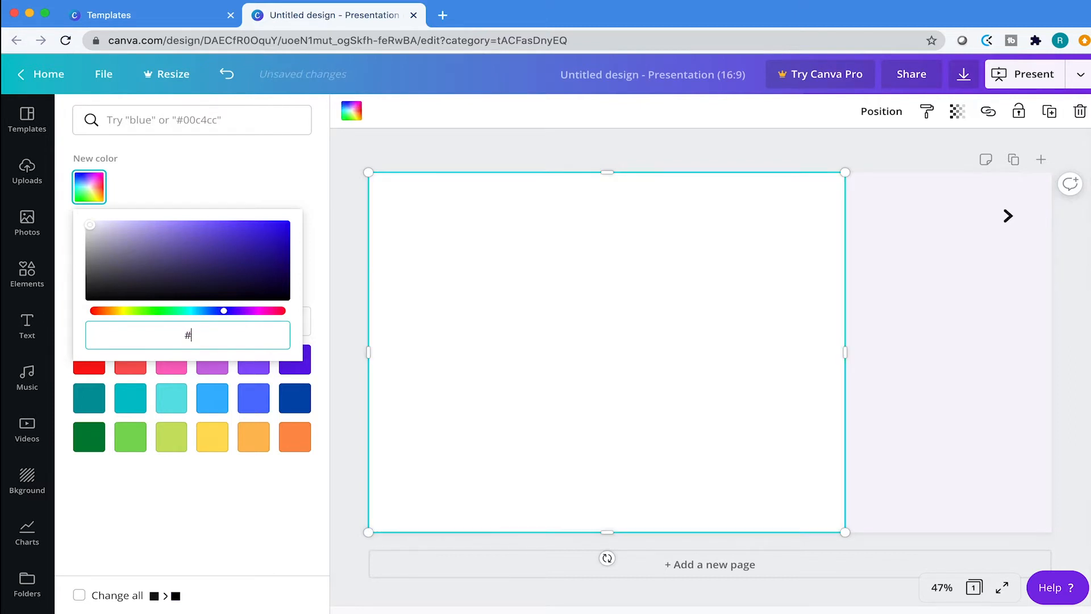
type("2")
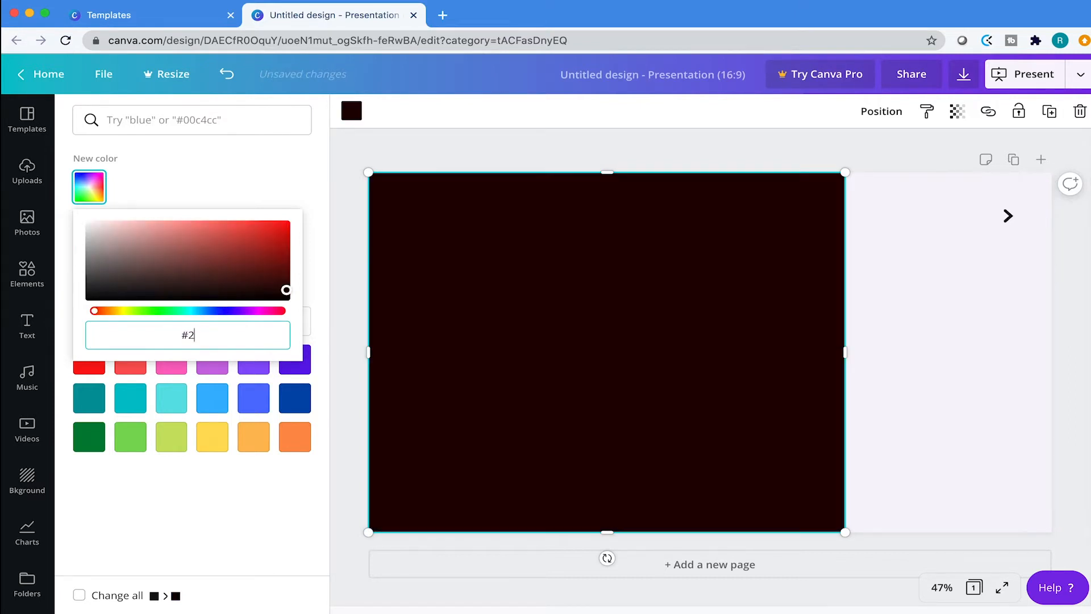
type("026")
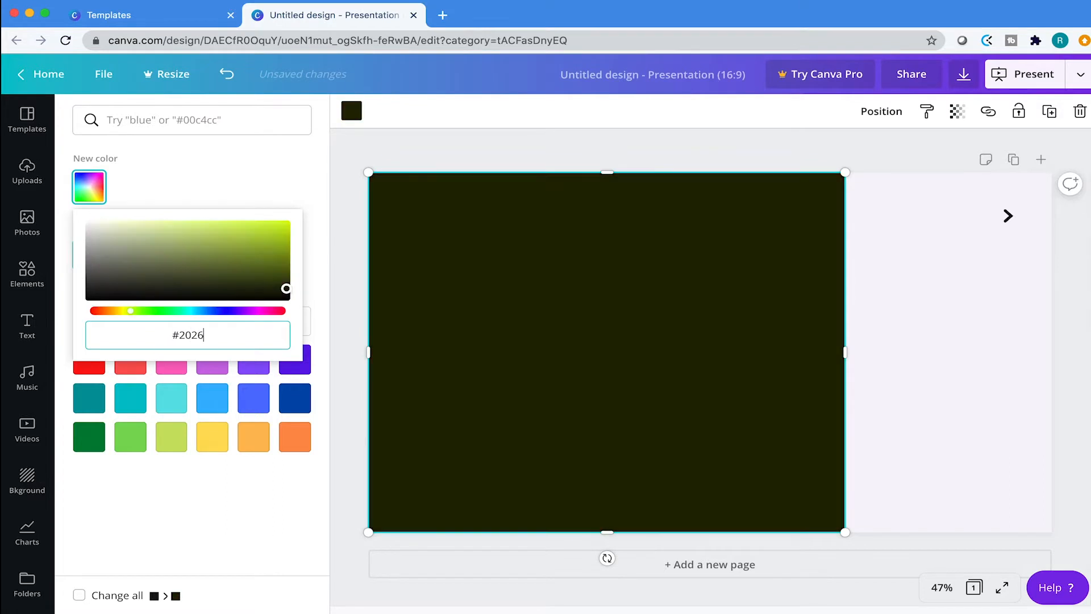
type("2c")
key("Return")
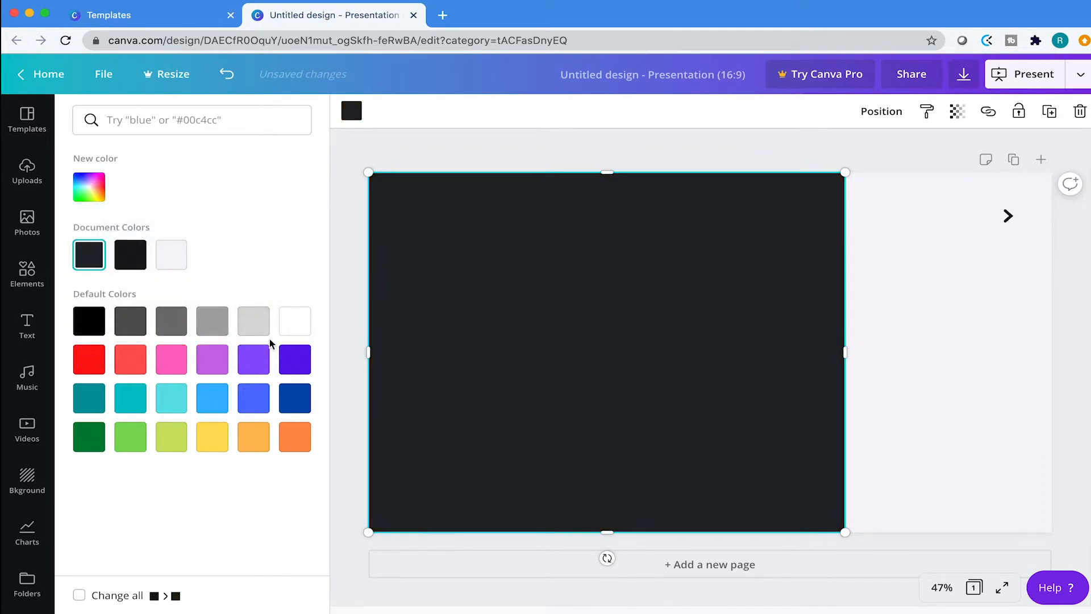
Step: Set the cover slide's background to the custom color #dc3a3b
left_click(973, 281)
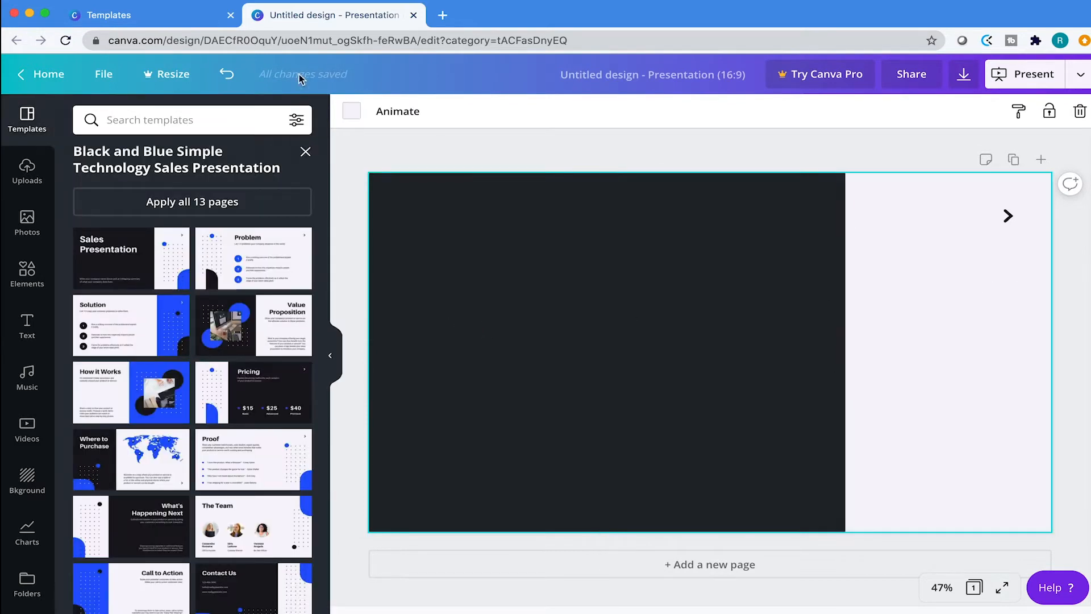
left_click(352, 111)
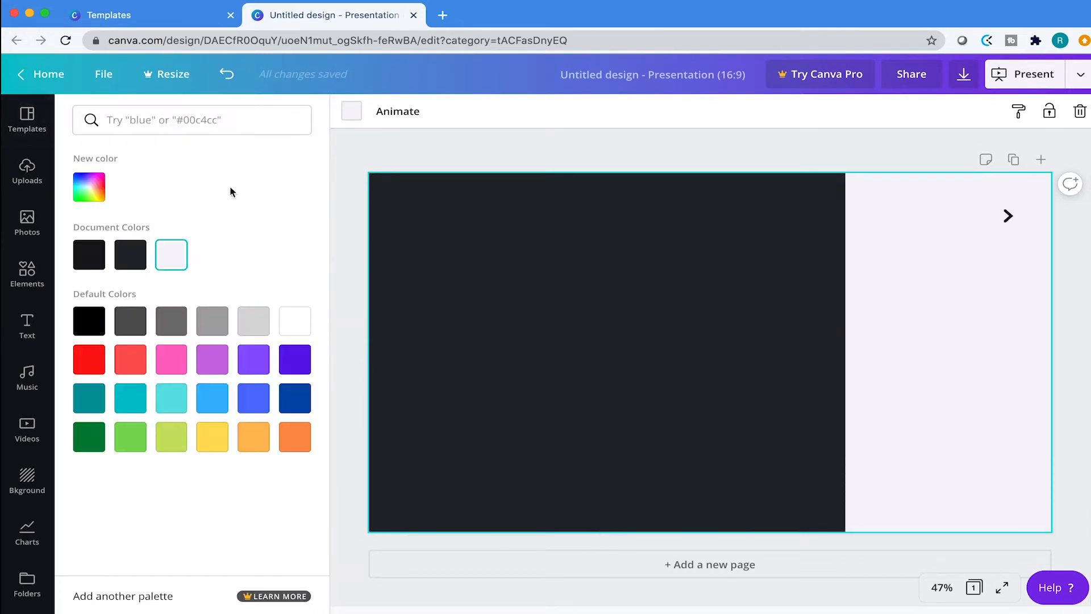
left_click(100, 196)
left_click(208, 335)
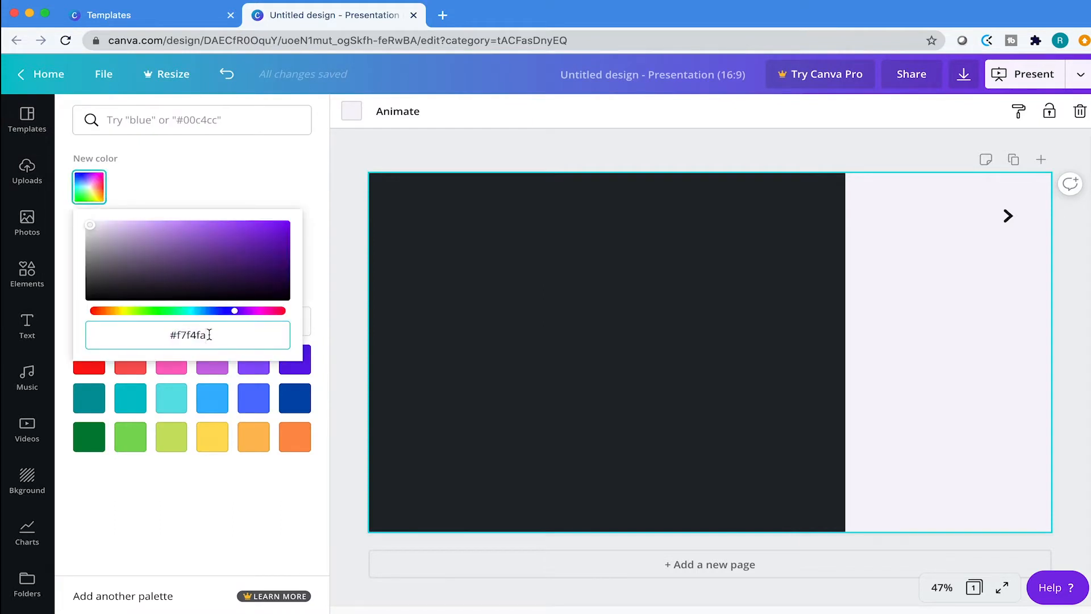
key("BackSpace")
key("BackSpace")
key("BackSpace")
key("BackSpace")
key("BackSpace")
key("BackSpace")
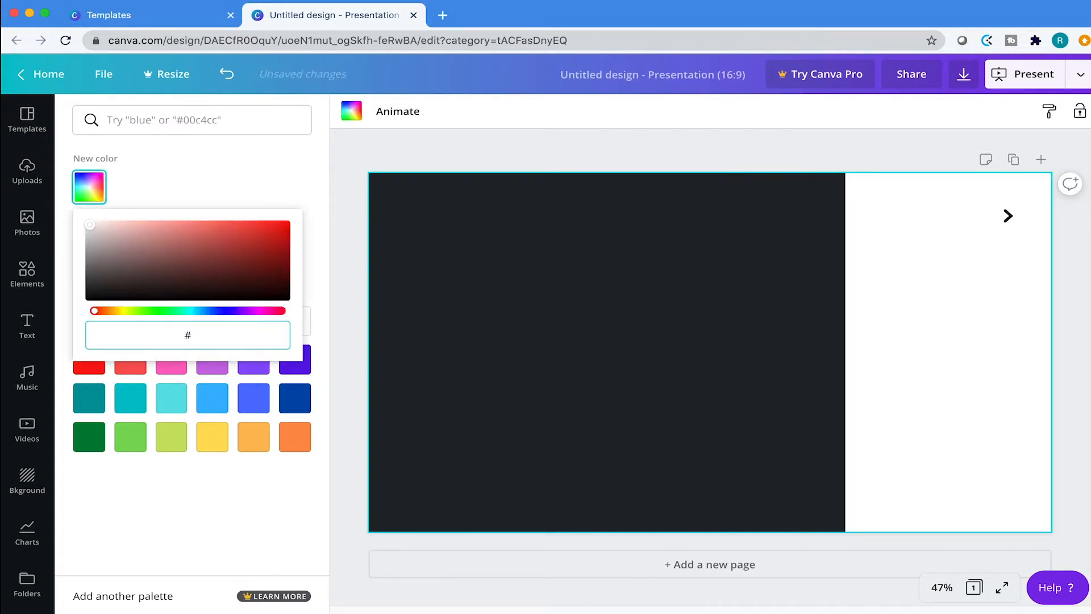
type("dc3a")
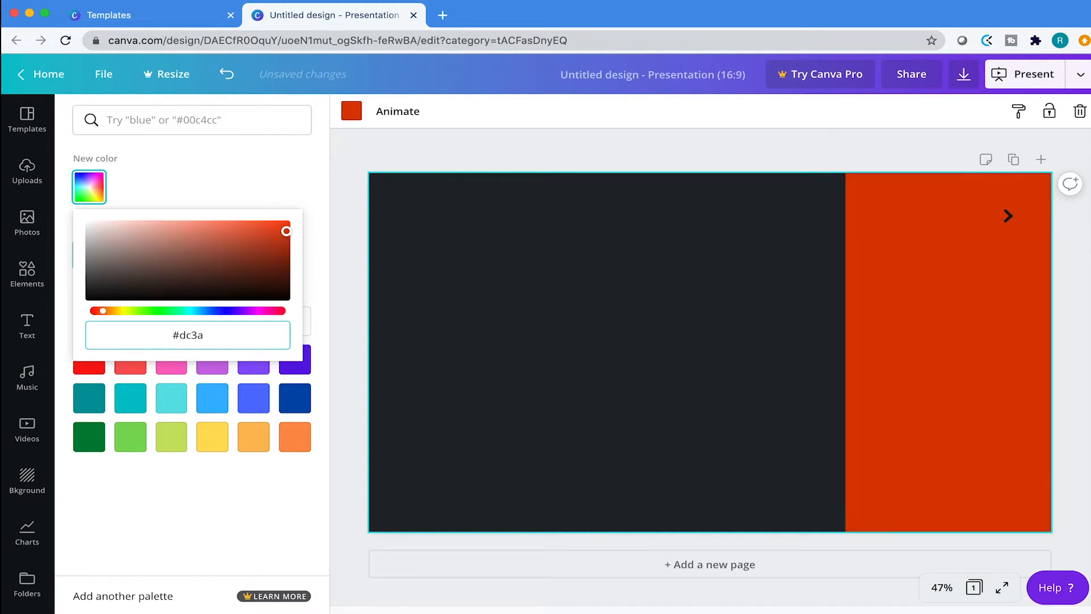
type("3b")
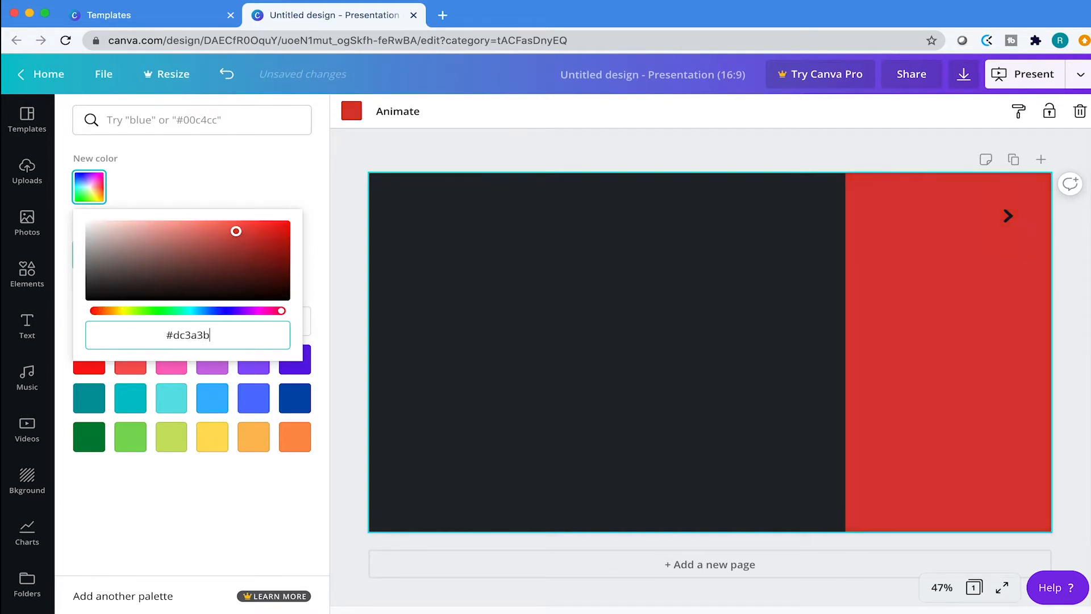
key("Return")
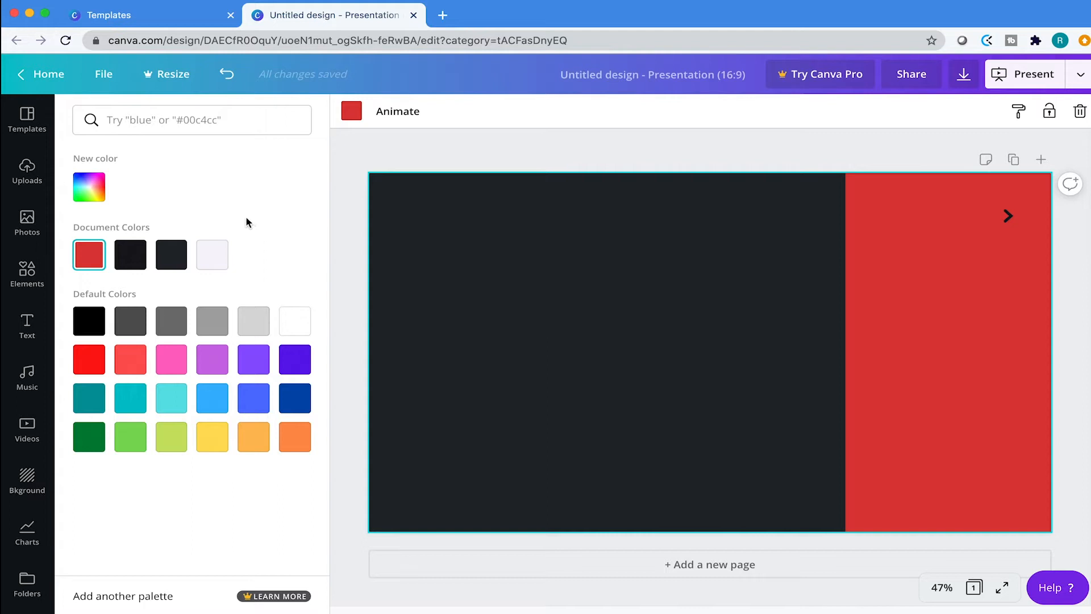
Step: Change the small arrow icon on the red area to white and deselect it
left_click(1008, 216)
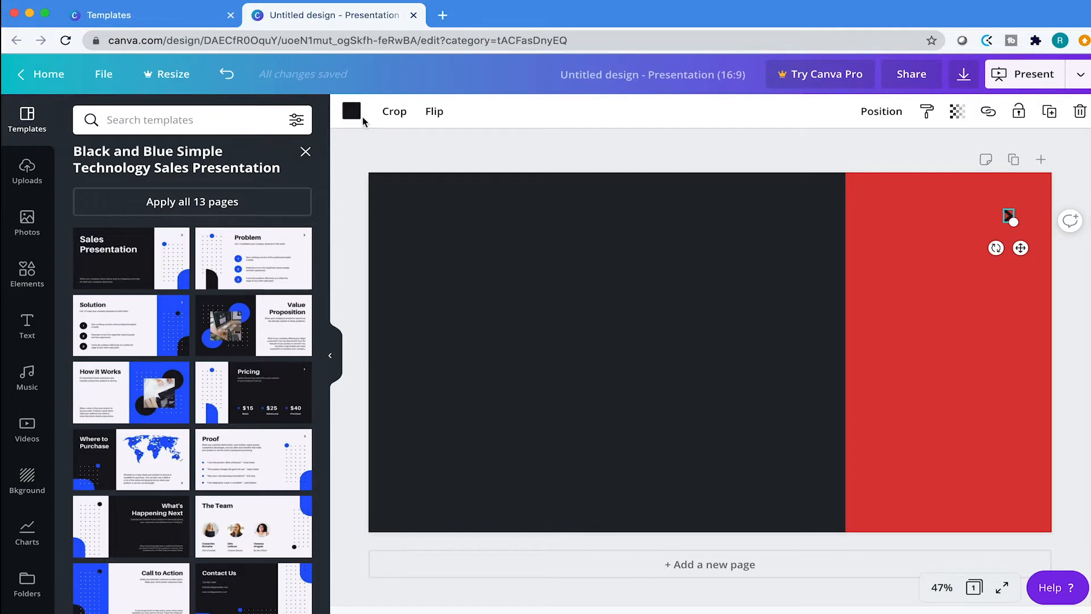
left_click(359, 117)
left_click(307, 323)
left_click(625, 152)
left_click(625, 152)
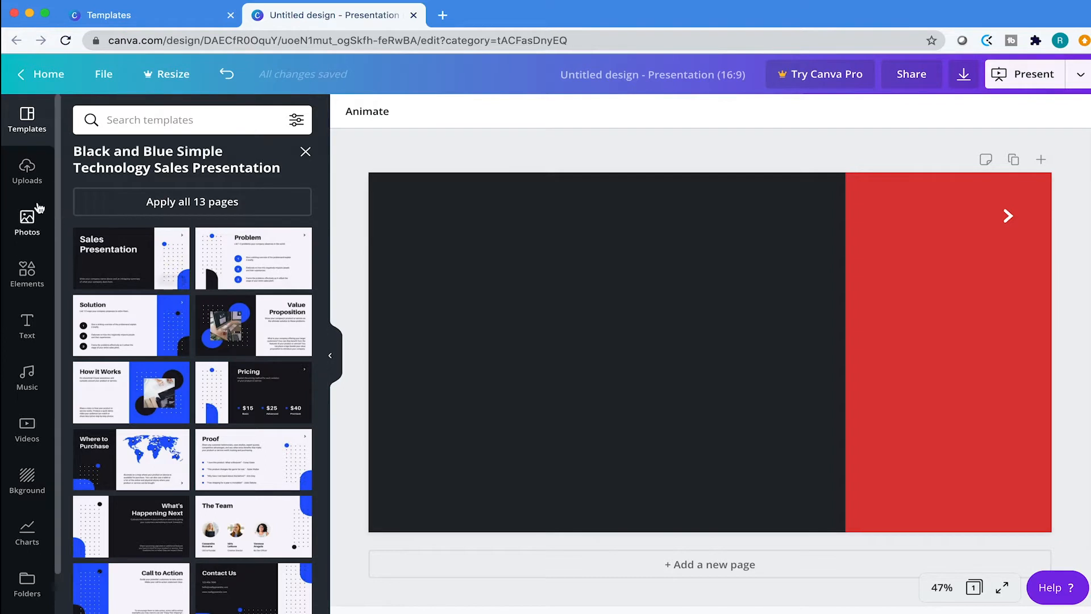
Step: Upload Logo.png from the Desktop folder and add the uploaded logo to the cover slide
left_click(26, 172)
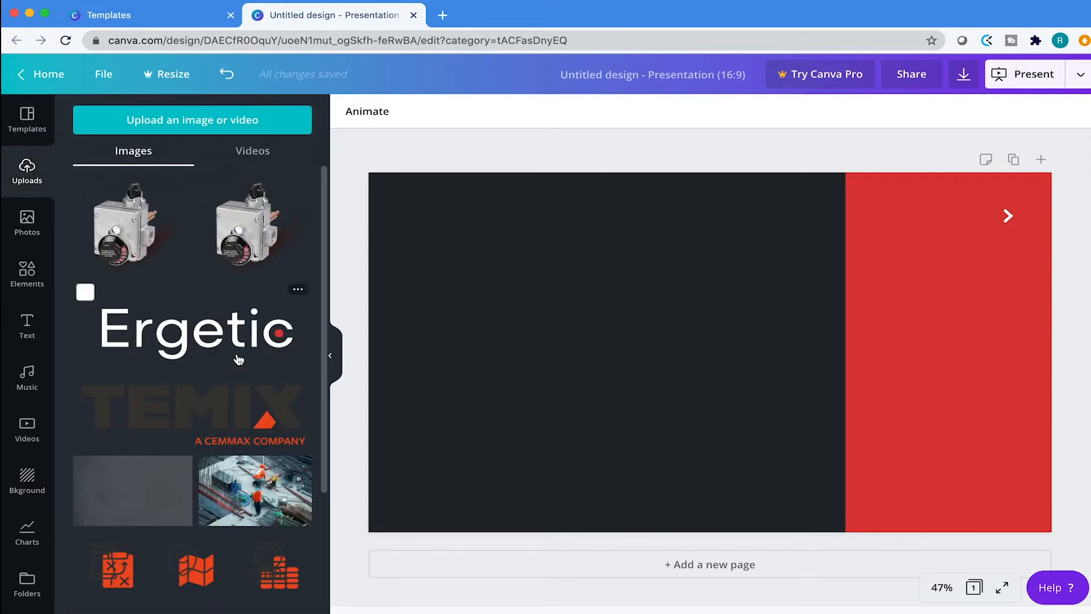
left_click(246, 122)
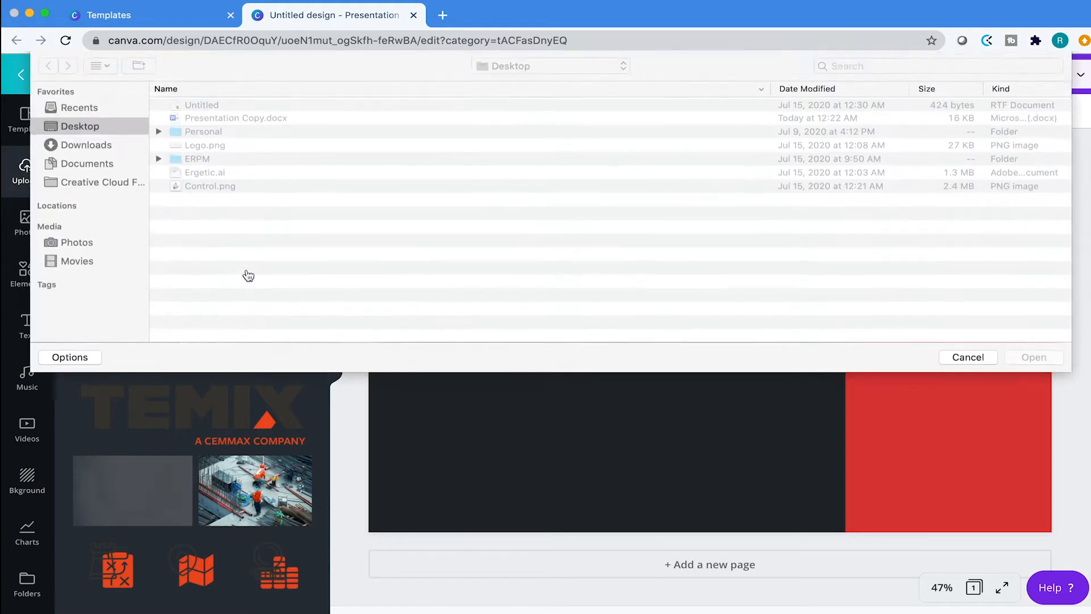
left_click(246, 149)
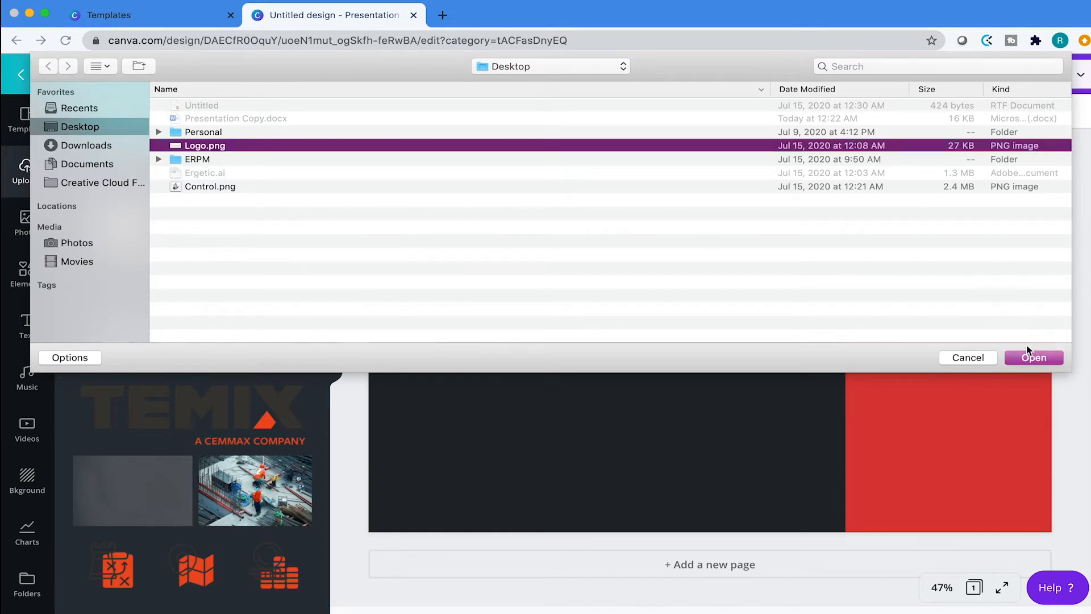
left_click(1033, 357)
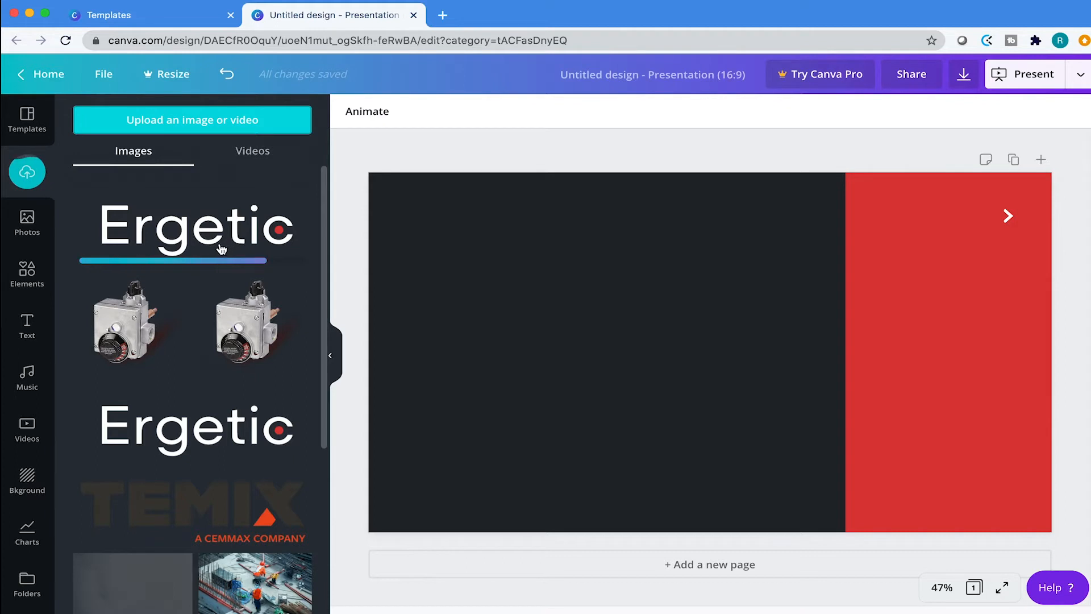
left_click(185, 243)
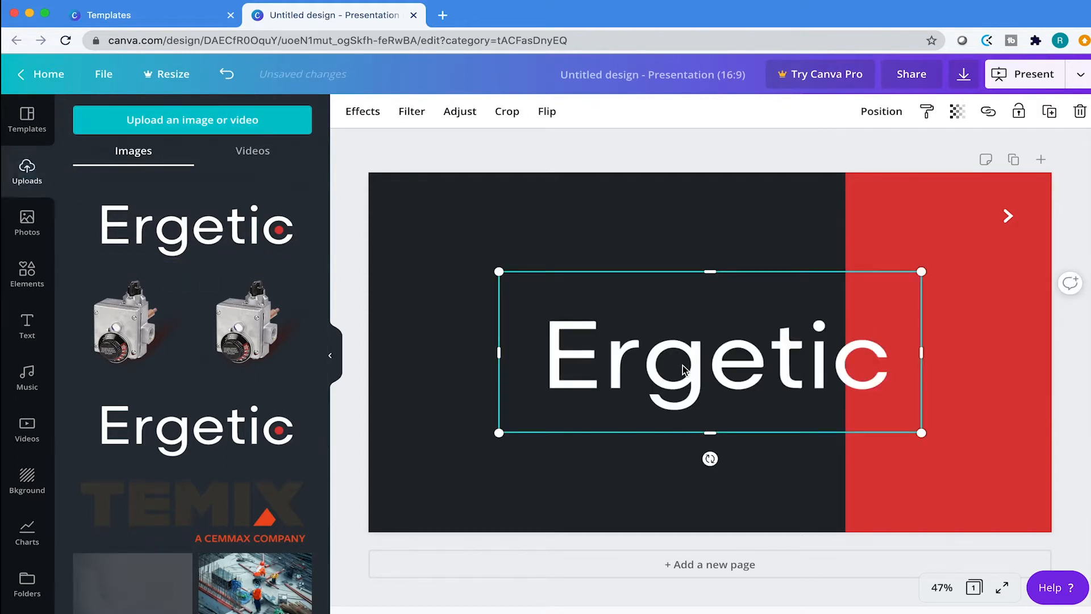
Step: Shrink the Ergetic logo and place it in the upper-left corner of the cover's dark rectangle, roughly level with the white arrow
left_click_drag(688, 372, 576, 278)
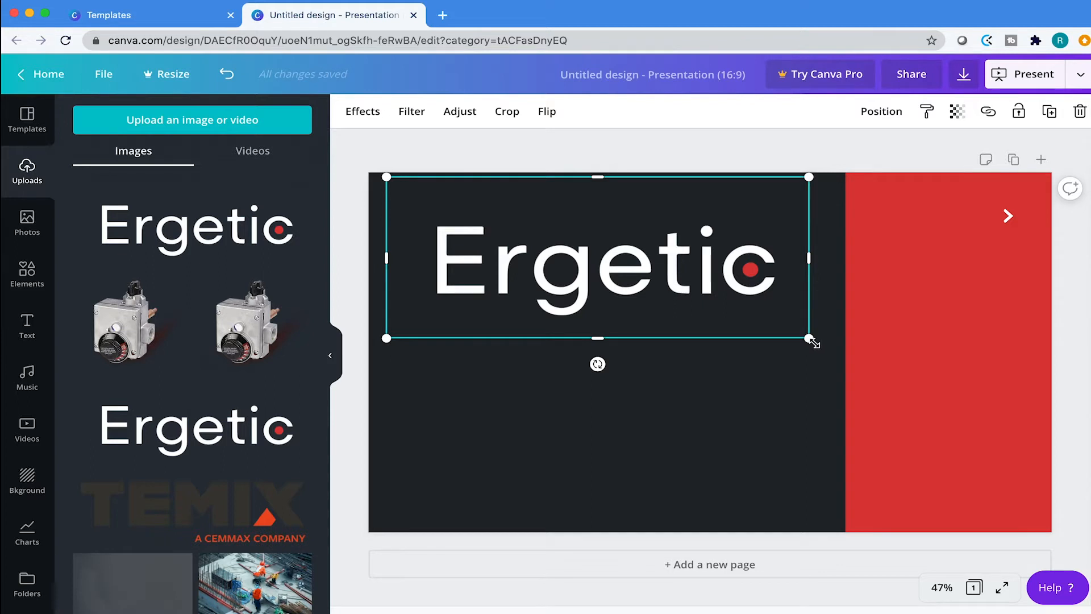
left_click_drag(810, 340, 550, 236)
mouse_move(475, 222)
left_mouse_down()
mouse_move(502, 241)
mouse_move(487, 259)
mouse_move(471, 253)
mouse_move(483, 234)
mouse_move(465, 276)
mouse_move(506, 279)
mouse_move(509, 235)
mouse_move(482, 241)
left_mouse_up()
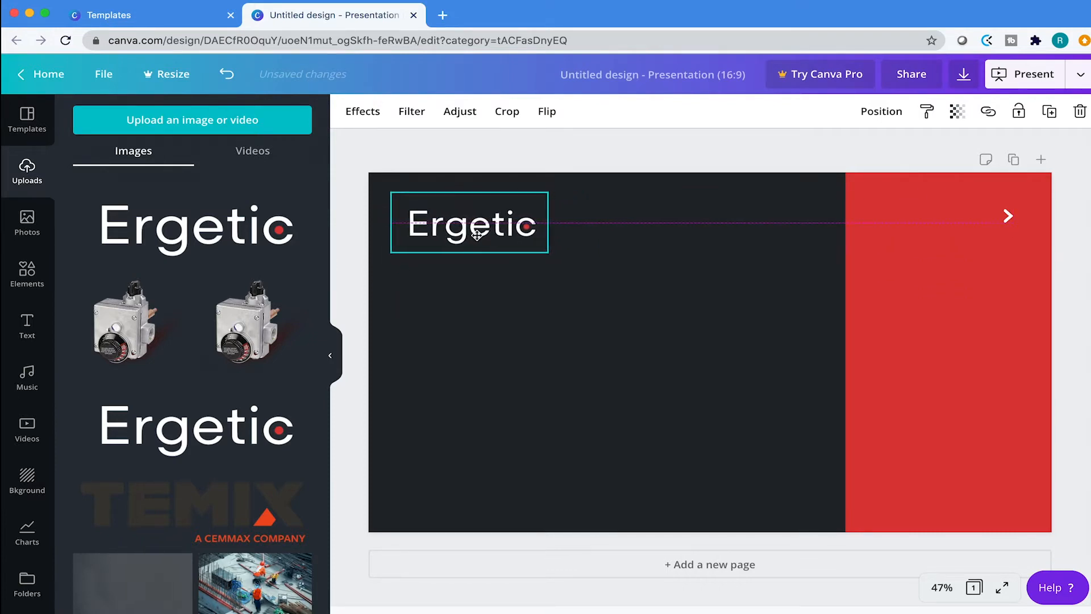
mouse_move(492, 235)
left_mouse_down()
mouse_move(728, 238)
mouse_move(741, 444)
mouse_move(704, 489)
mouse_move(611, 356)
mouse_move(629, 218)
mouse_move(612, 236)
mouse_move(471, 230)
left_mouse_up()
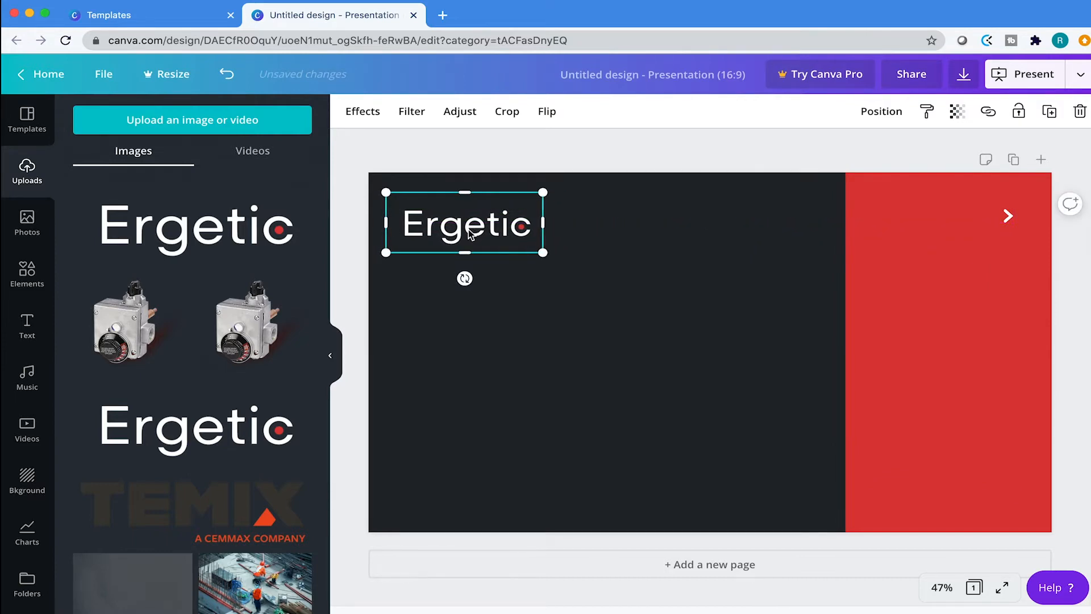
Step: Nudge the logo in small increments slightly up and to the right, and deselect it
key("Up")
key("Up")
key("Up")
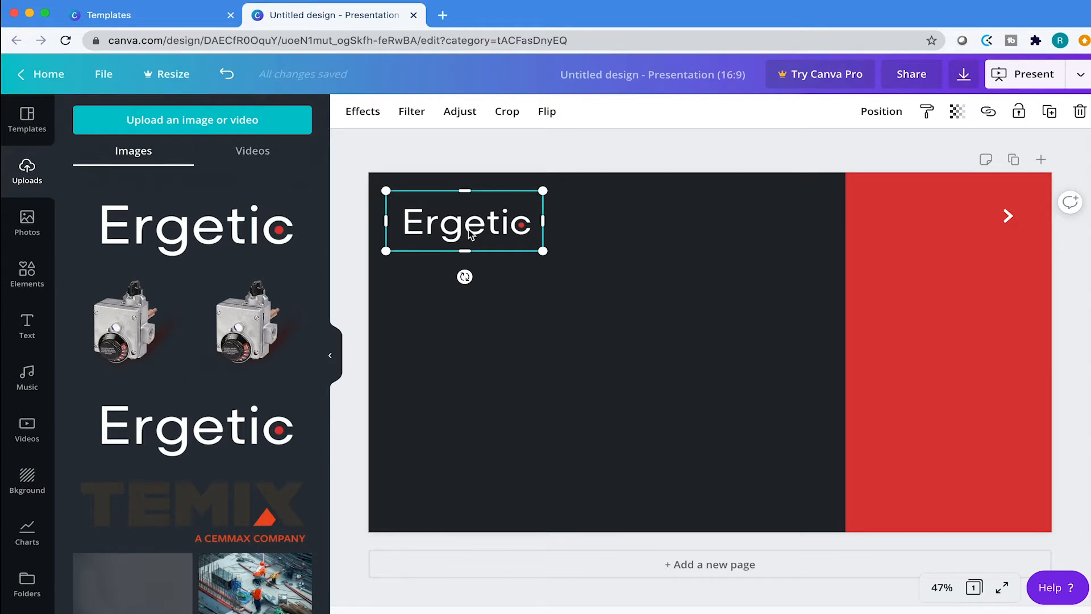
key("Right")
key("Right")
key("Right")
key("Right")
key("Up")
key("Up")
key("Left")
key("Down")
key("Right")
key("Up")
key("Left")
key("Down")
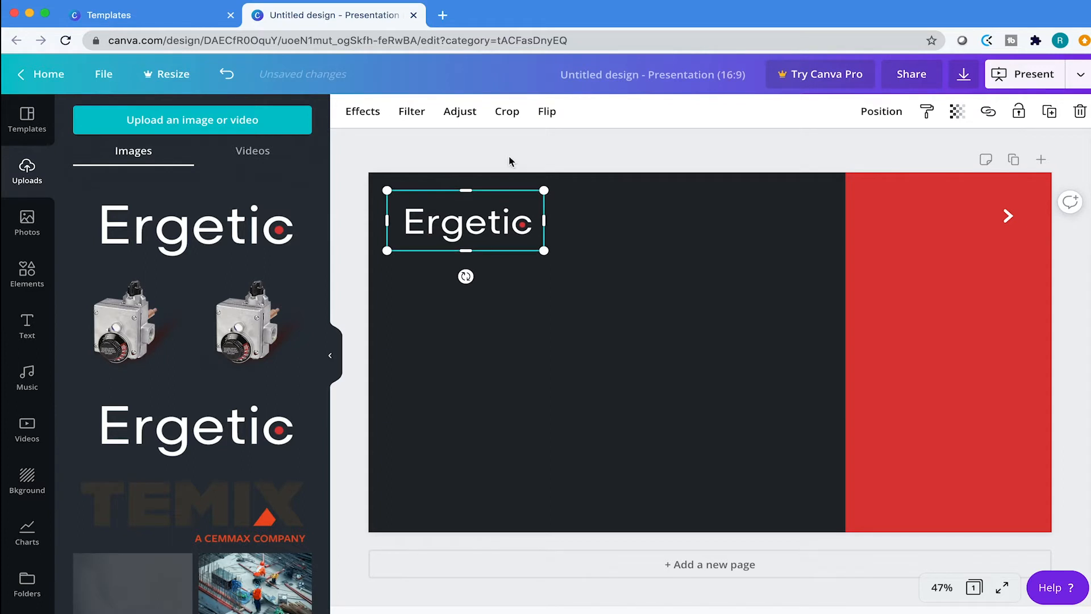
left_click(514, 146)
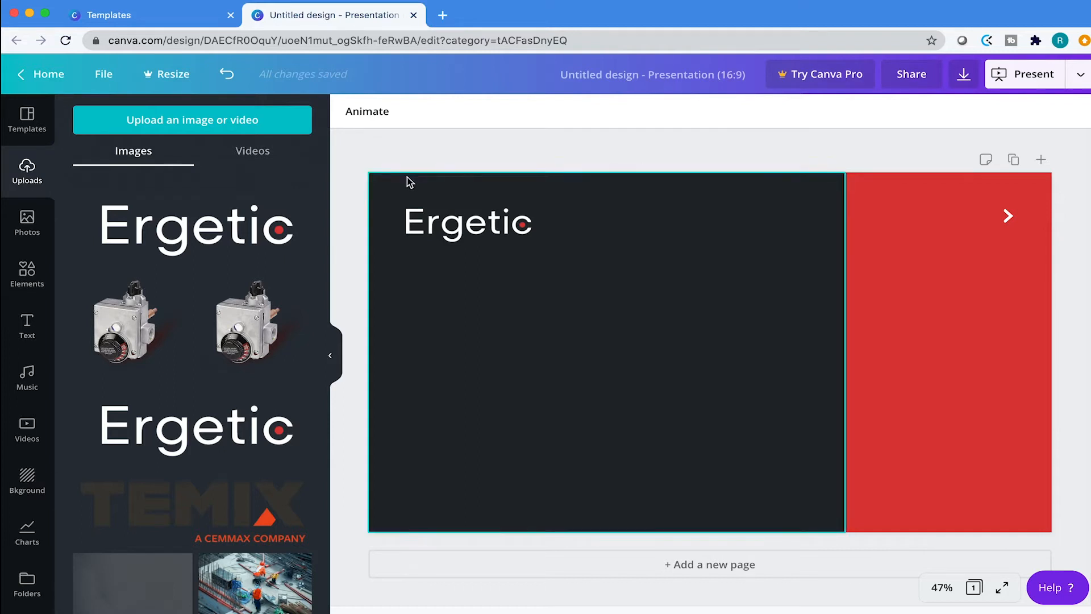
Step: Browse the text styles, add a plain heading text box to the cover and place it below the logo
left_click(26, 323)
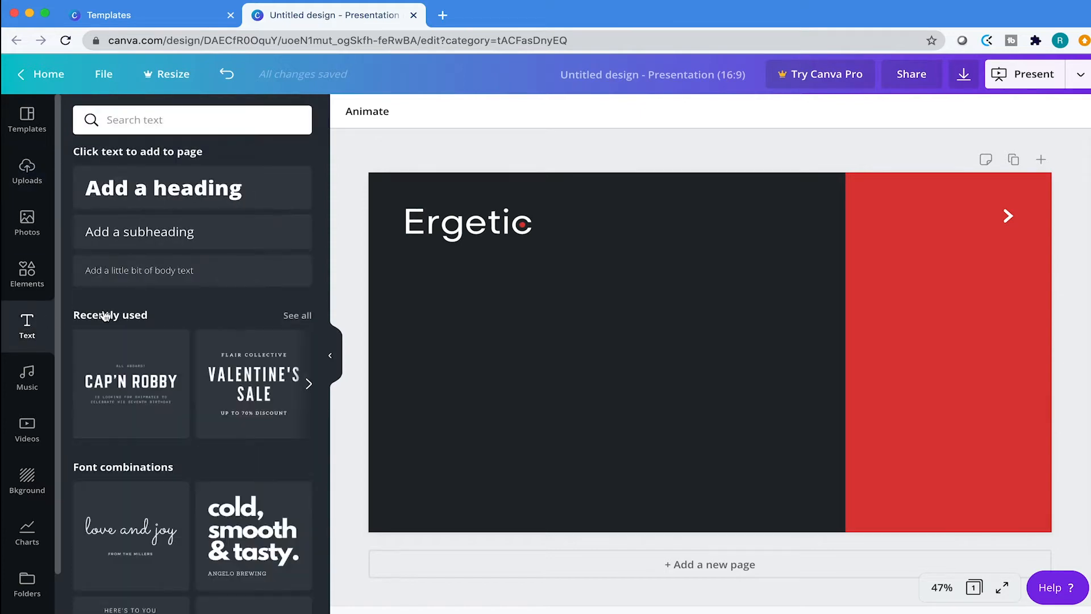
scroll(255, 273, "down", 2)
scroll(279, 269, "down", 2)
left_click_drag(325, 216, 335, 493)
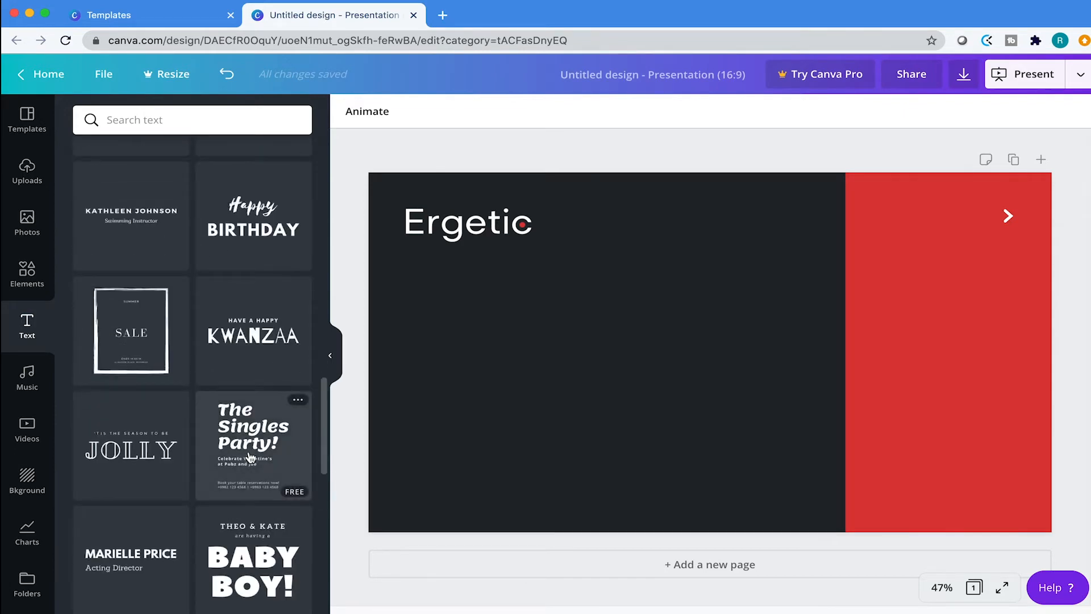
left_click_drag(326, 424, 323, 137)
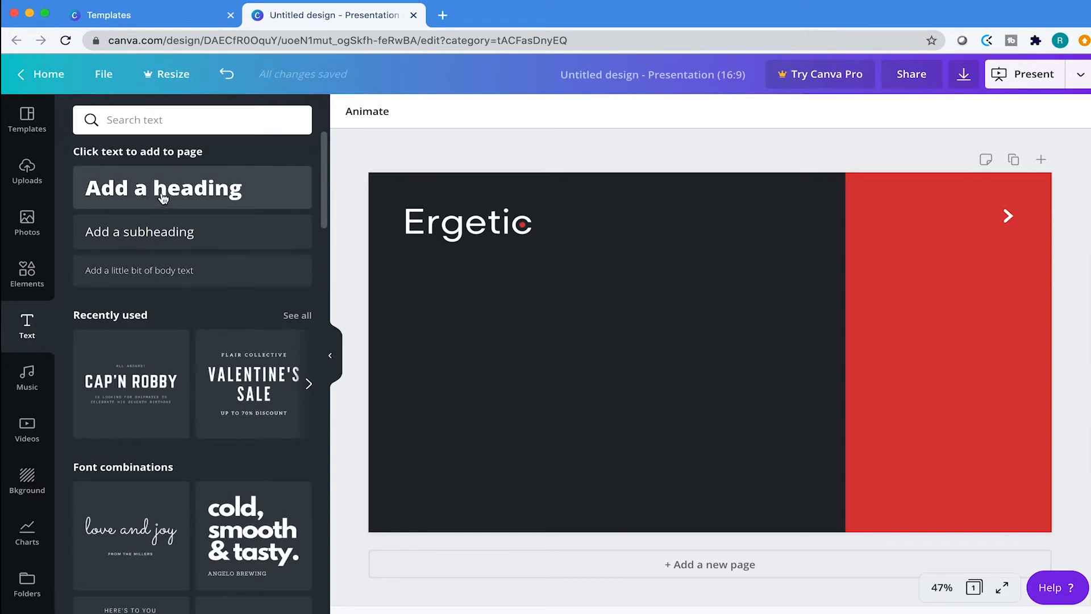
left_click(195, 206)
left_click_drag(629, 330, 473, 267)
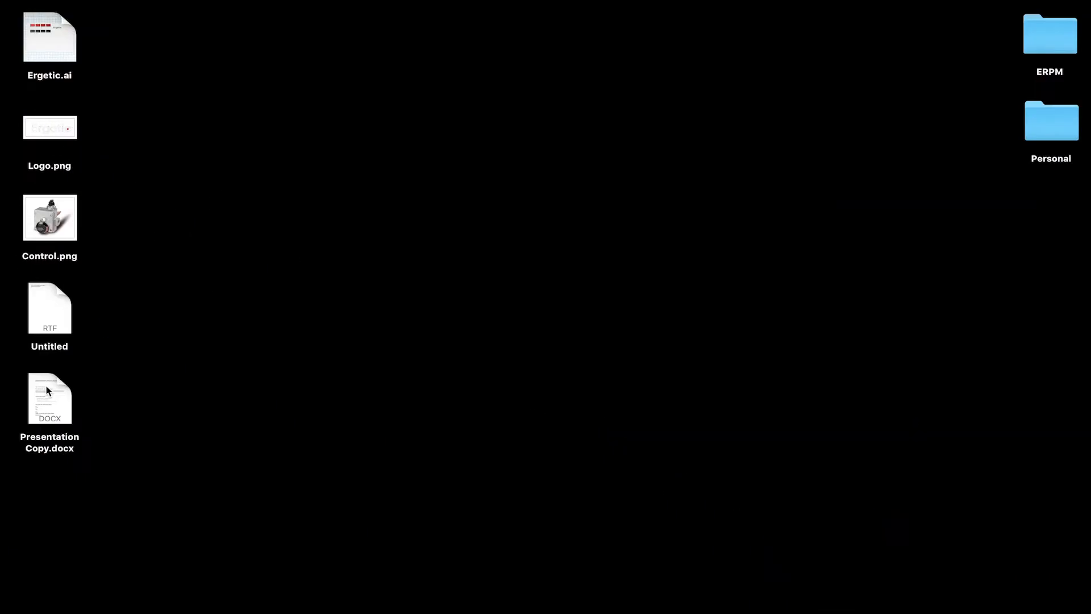
Step: Open Presentation Copy.docx in Word, copy the headline "Introducing the all new C36-R2 direct fired heating control" and return to the Canva design
double_click(45, 384)
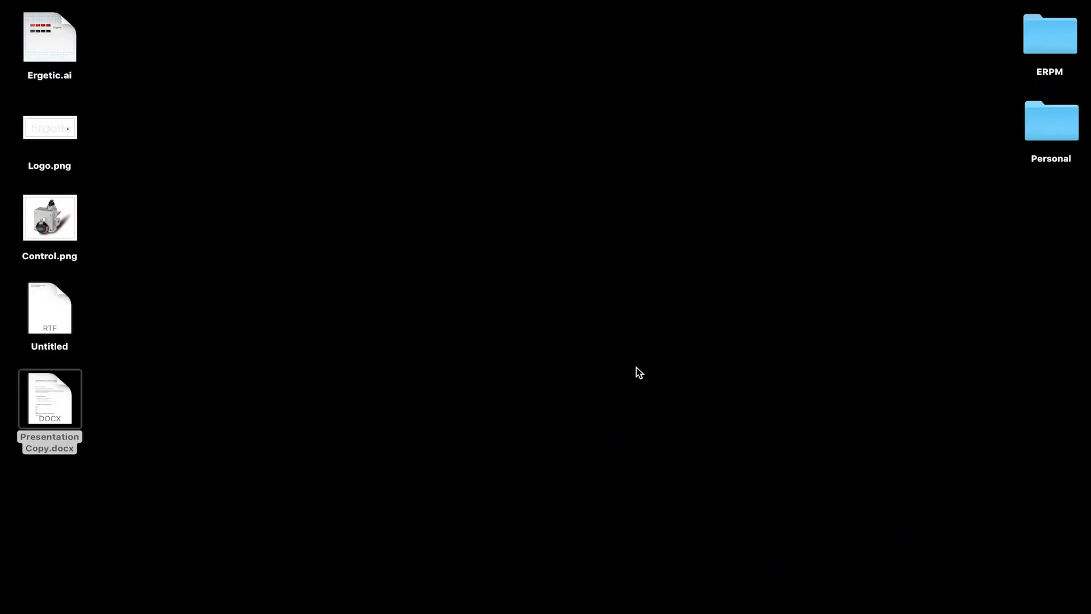
double_click(381, 236)
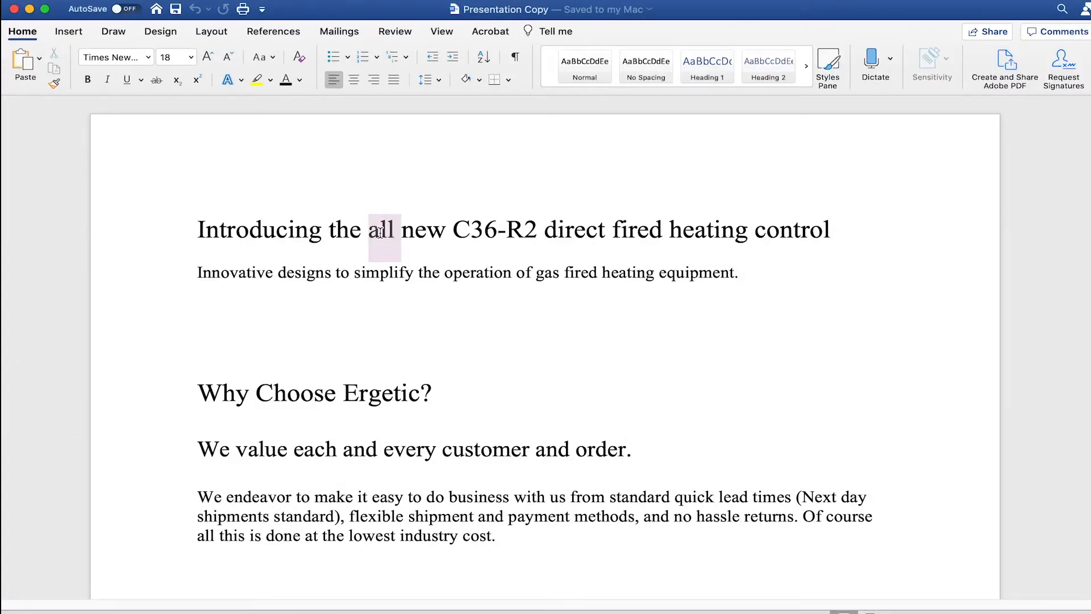
triple_click(381, 236)
key("super+c")
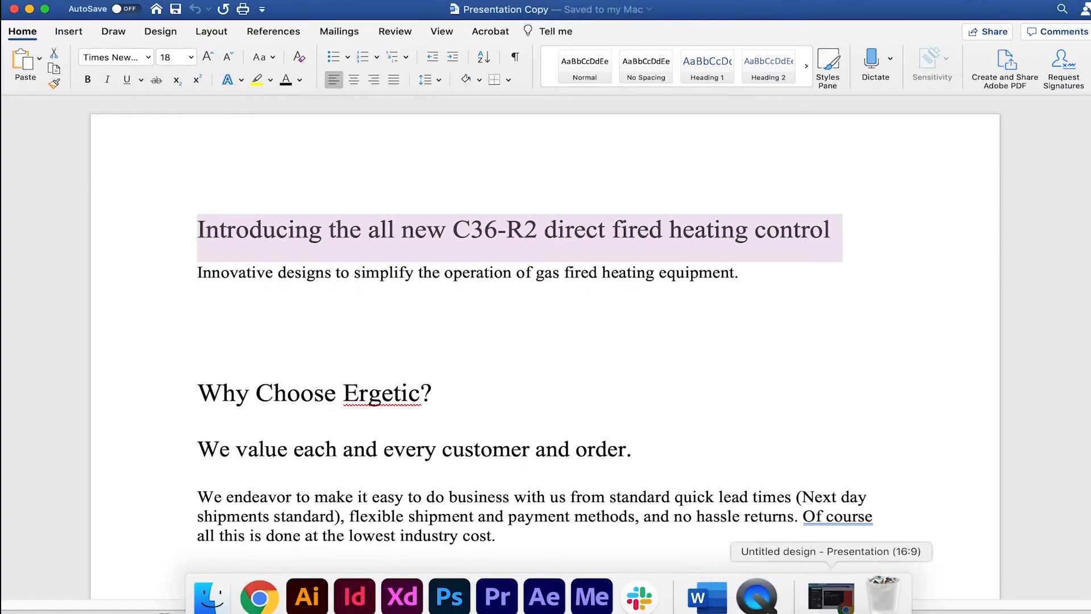
left_click(830, 597)
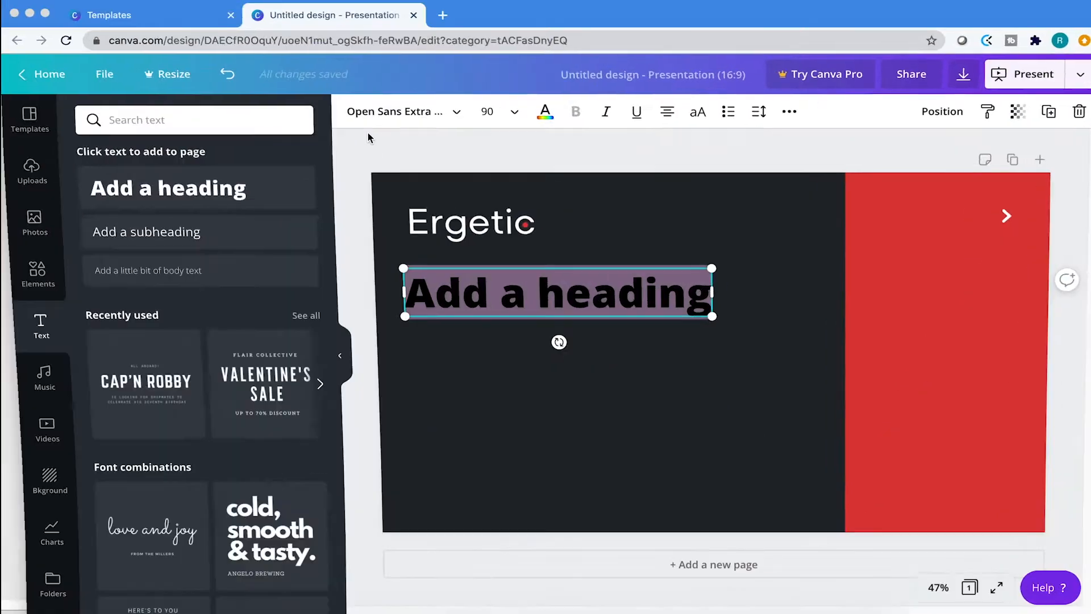
Step: Replace the placeholder heading text with the copied C36-R2 headline
triple_click(495, 285)
key("BackSpace")
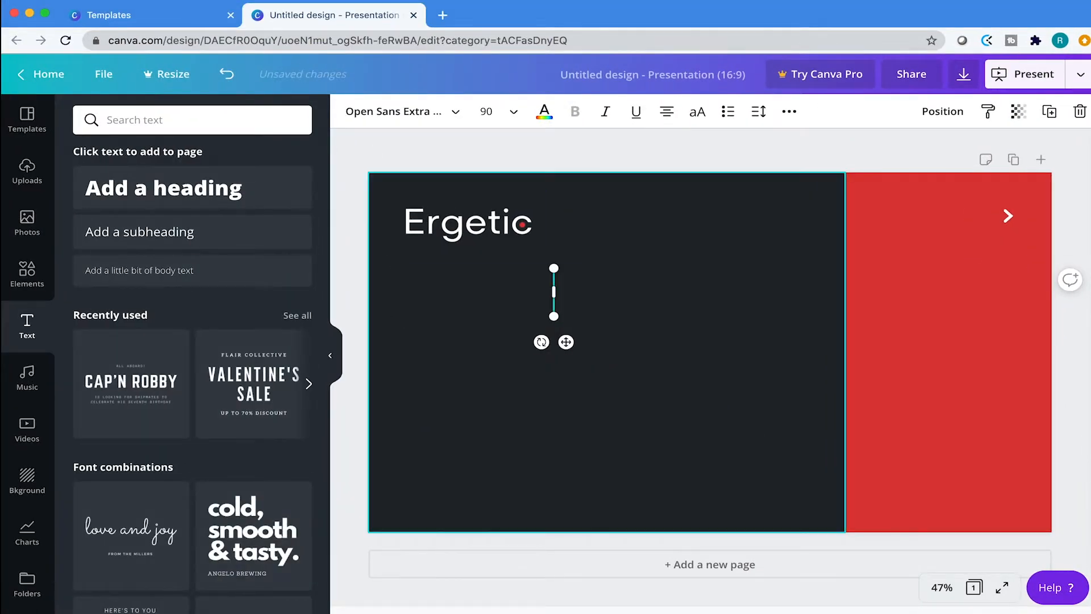
key("super+v")
Step: Try to change the headline's font to Roboto, and undo the text changes back to the placeholder heading
double_click(508, 293)
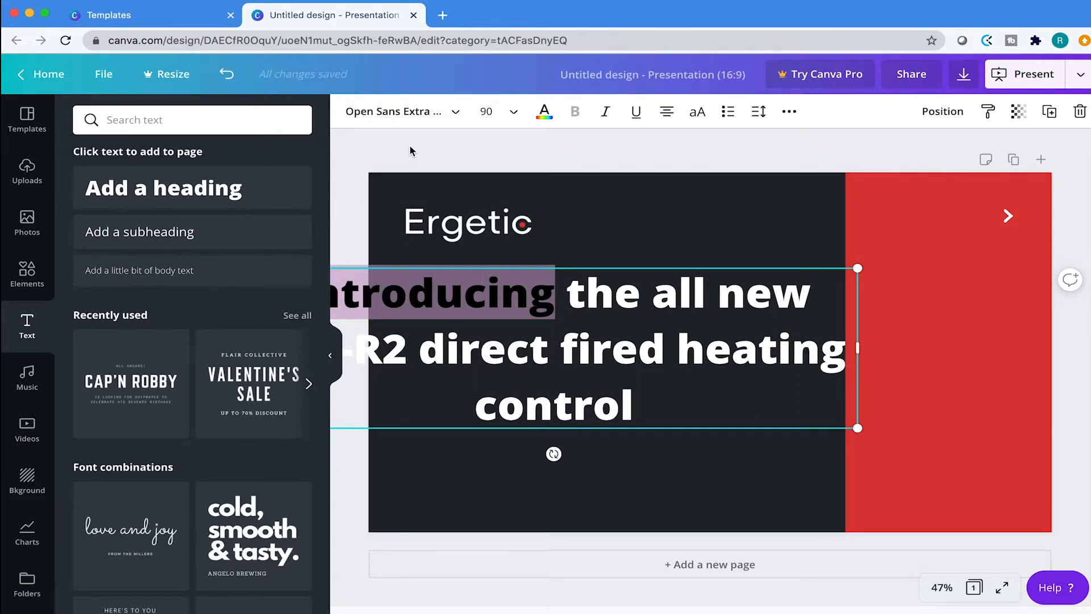
key("super+a")
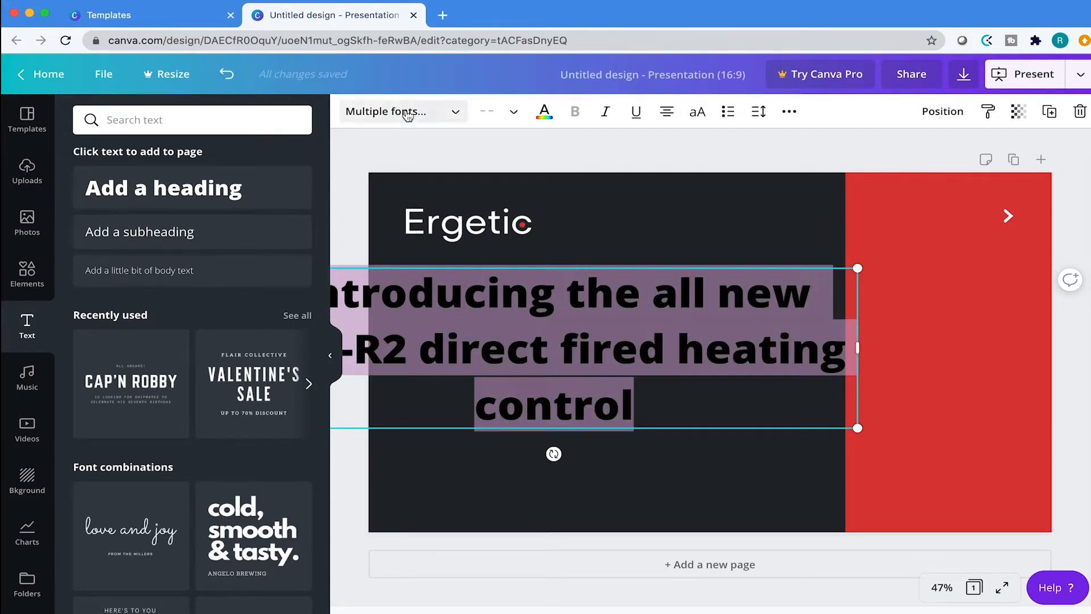
left_click(460, 116)
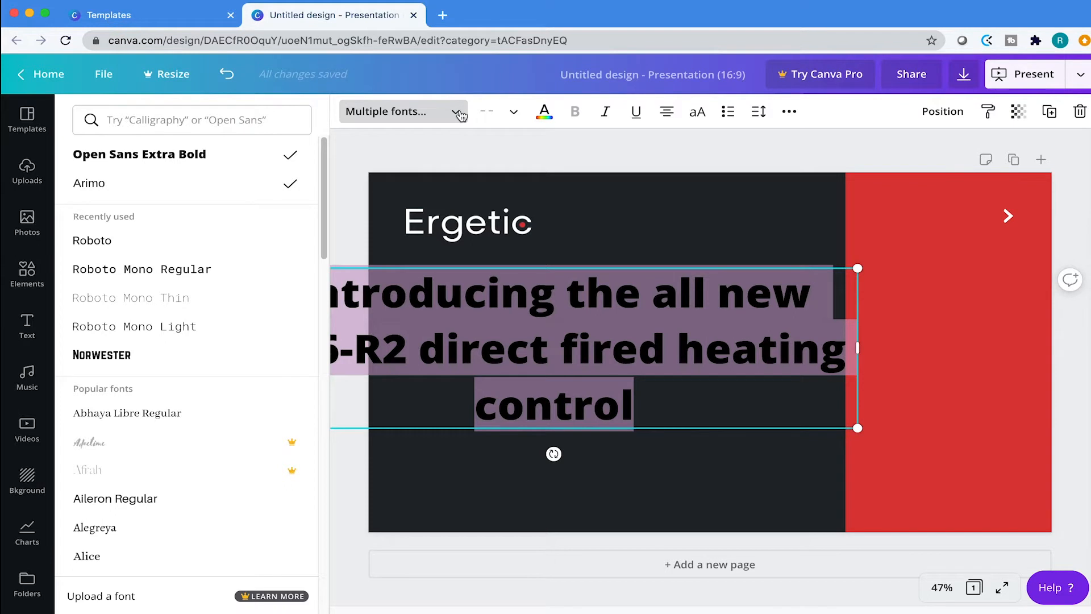
type("robo")
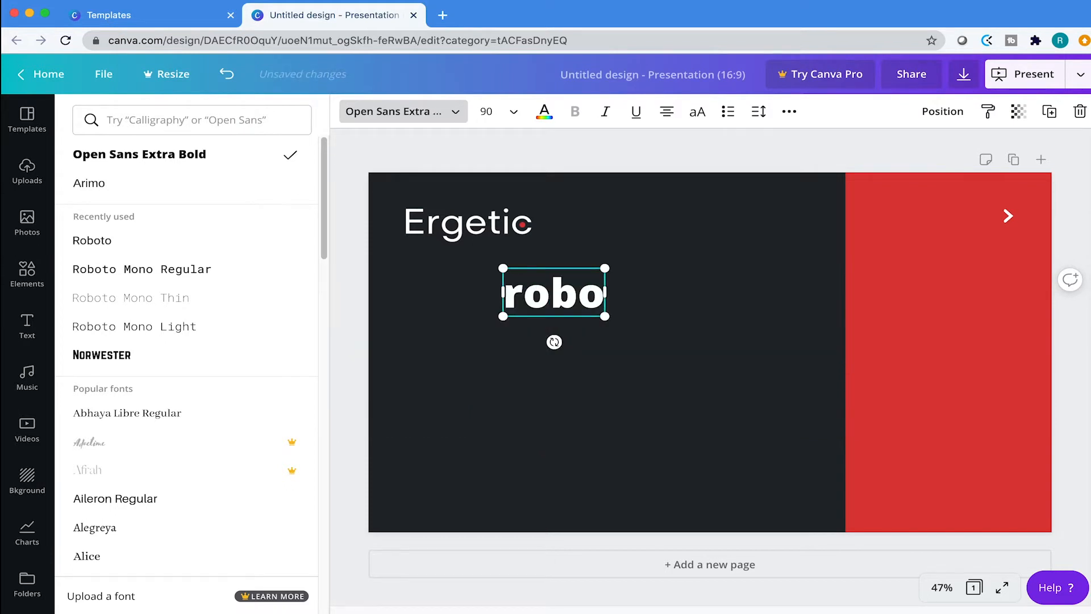
left_click(555, 157)
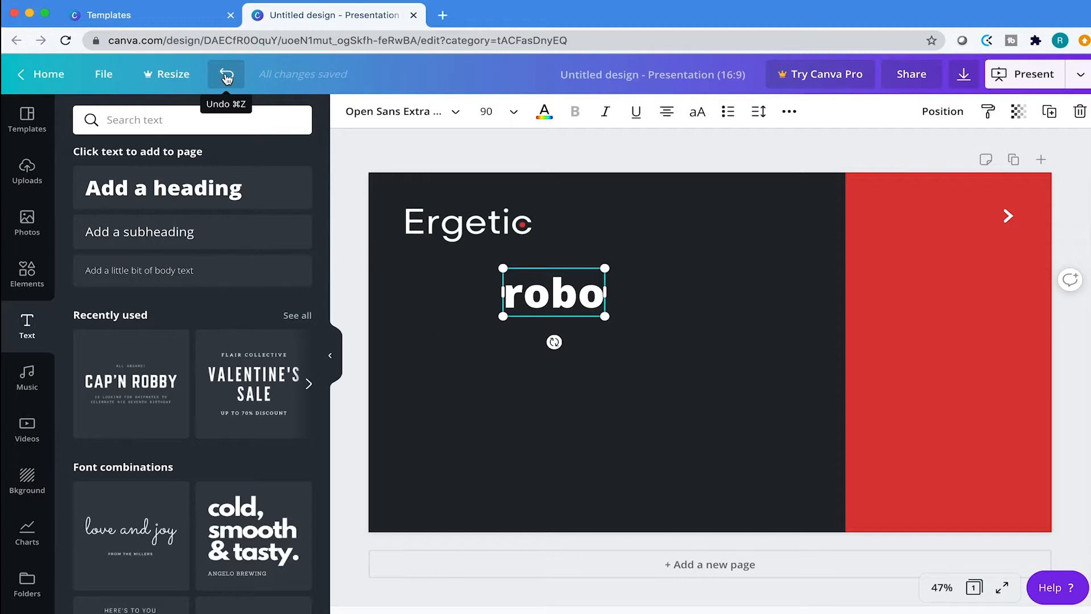
left_click(227, 77)
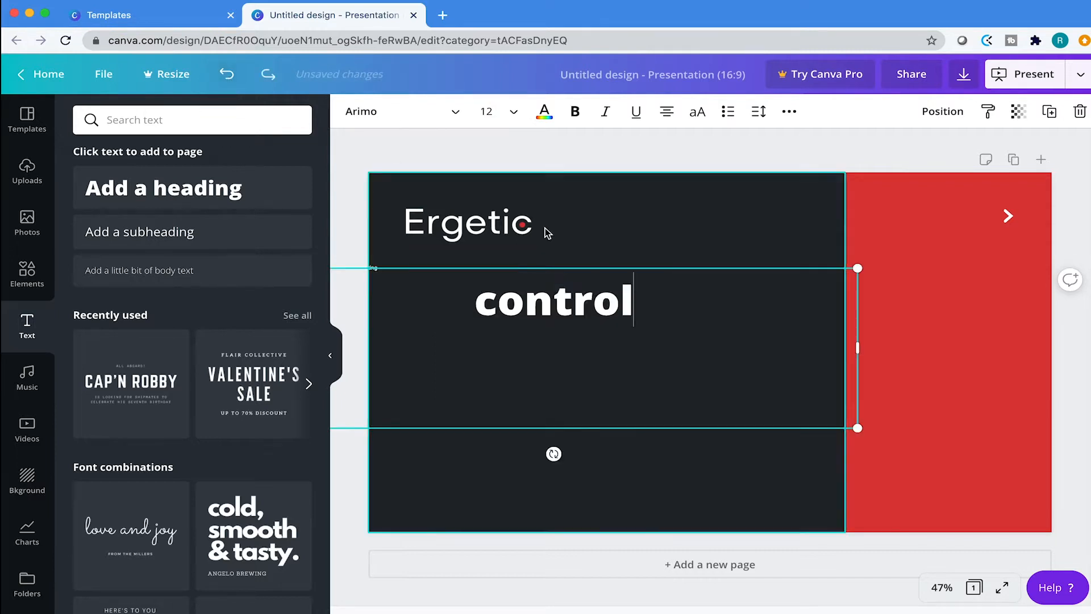
left_click(227, 74)
Step: Paste the copied C36-R2 headline over the restored placeholder heading and move the text box up below the logo
triple_click(592, 355)
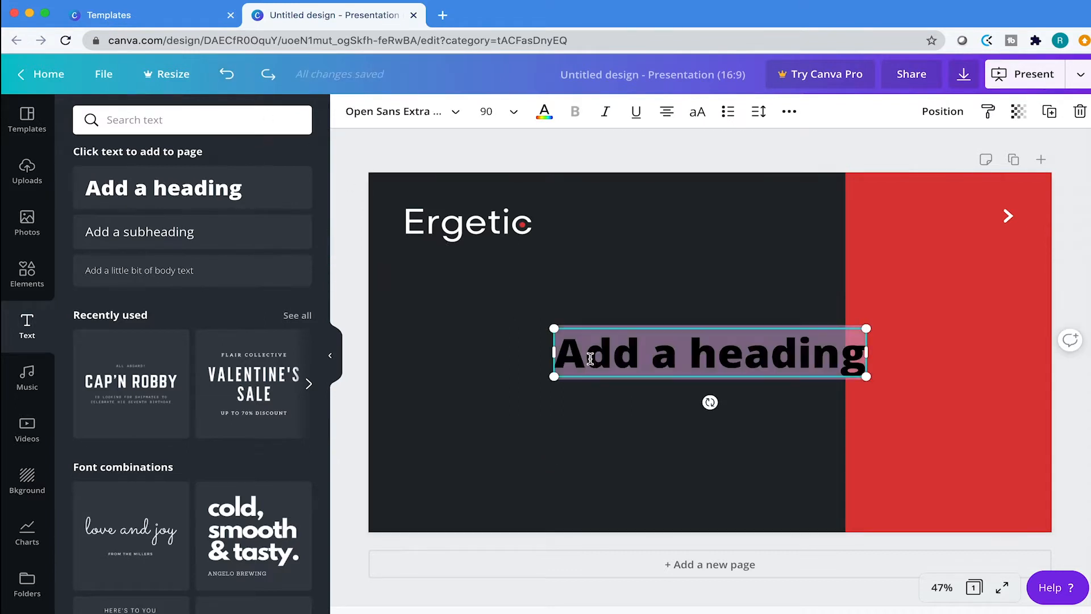
key("BackSpace")
key("super+v")
left_click_drag(594, 324, 540, 253)
Step: Set the font of the entire headline, including its last word, to Roboto
left_click(421, 116)
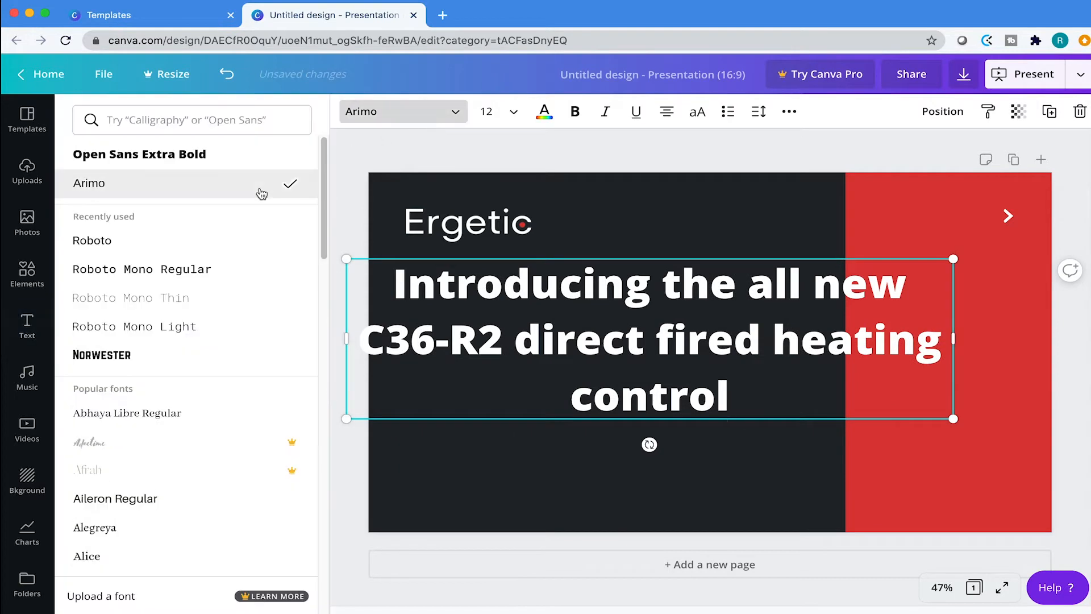
left_click(176, 240)
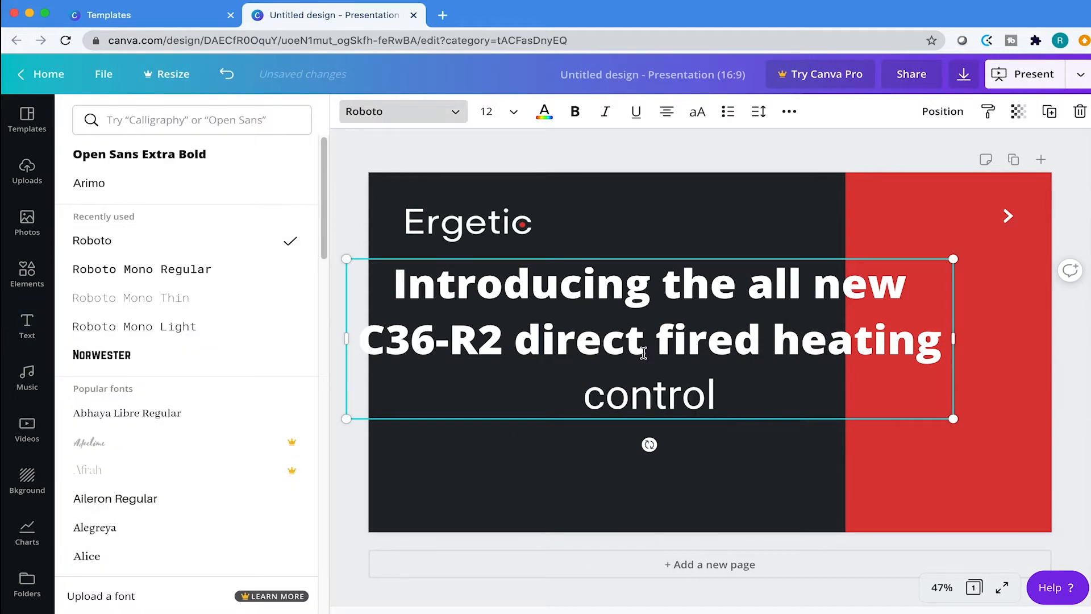
triple_click(626, 344)
left_click(460, 112)
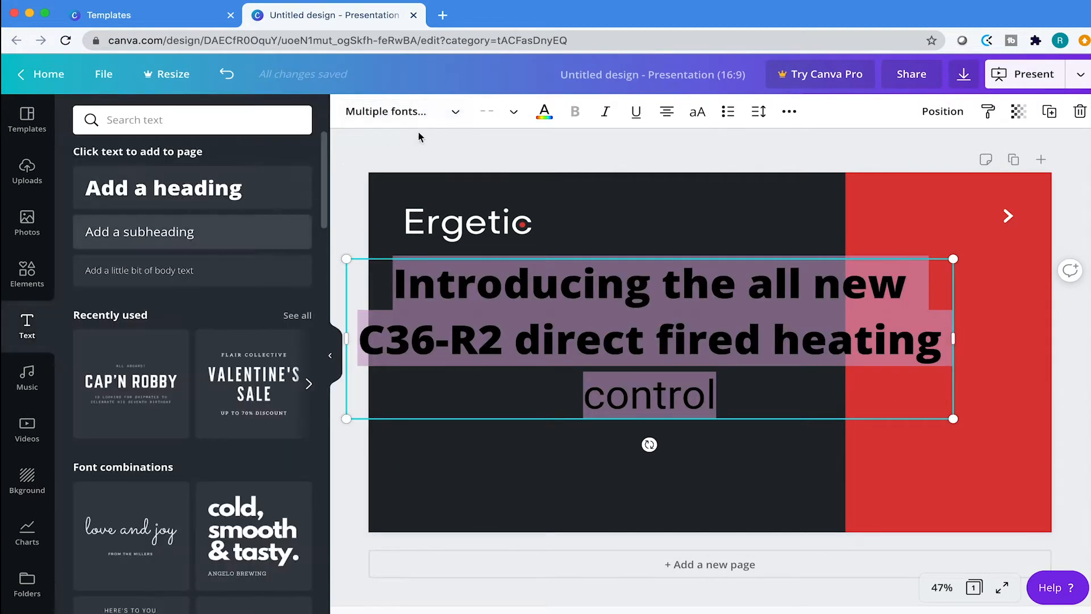
left_click(443, 113)
left_click(222, 242)
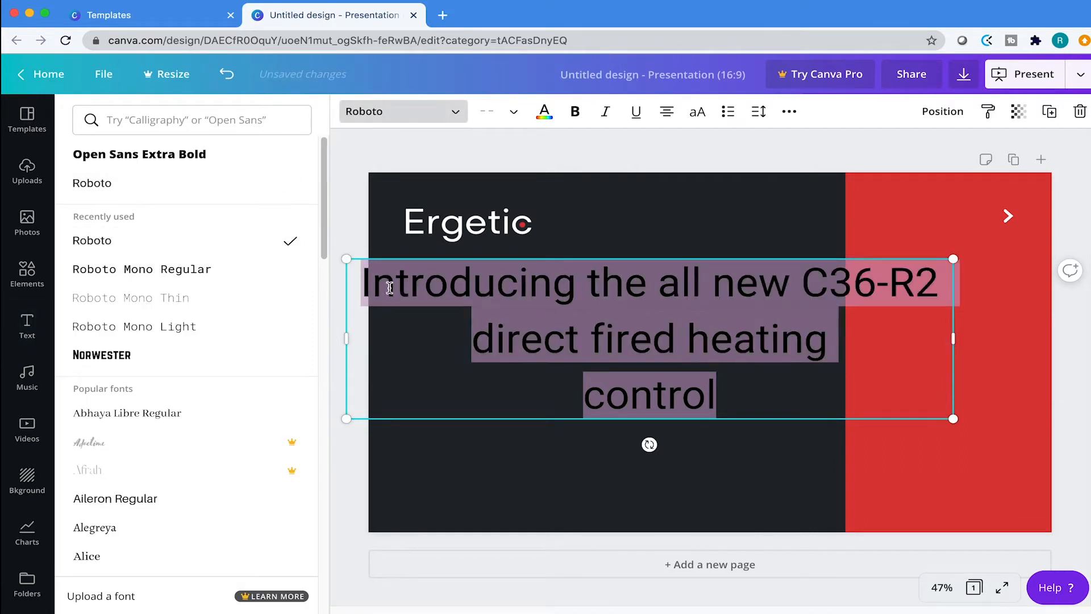
Step: Left-align the entire C36-R2 headline text
left_click(707, 392)
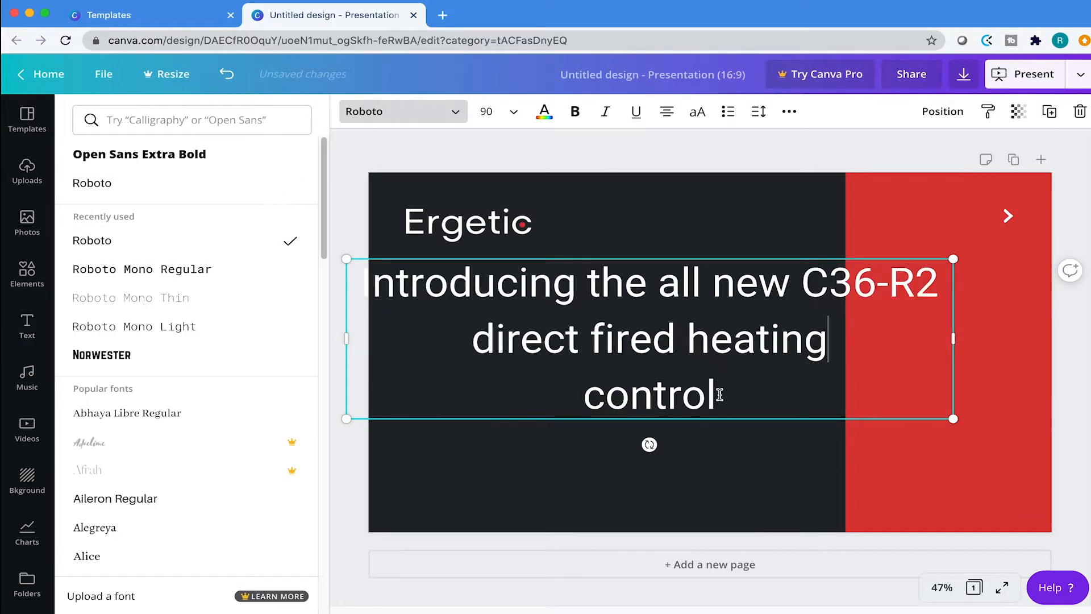
double_click(717, 392)
key("ctrl+a")
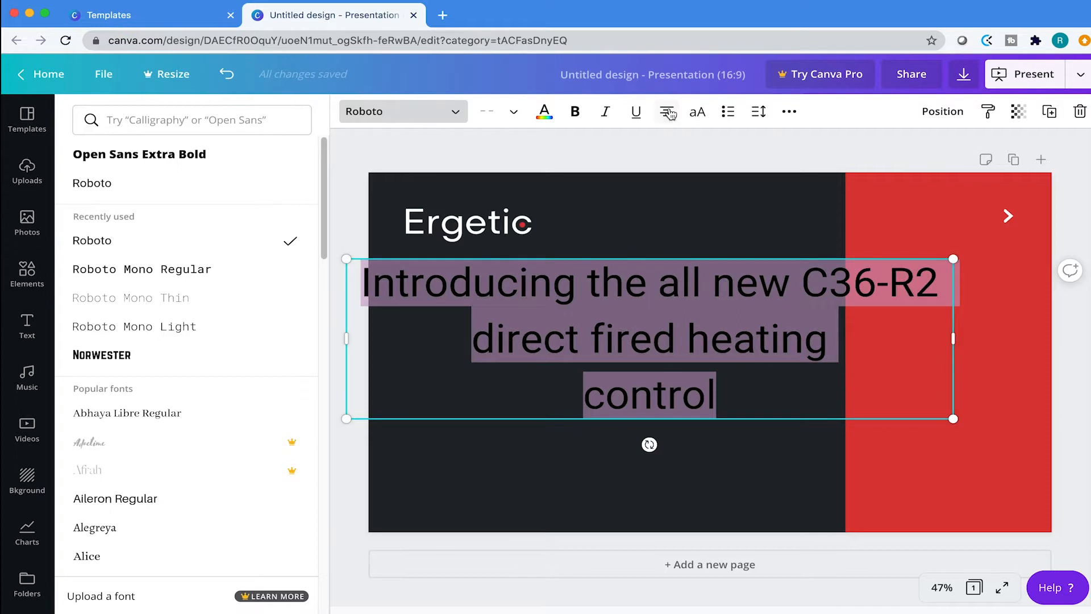
left_click(665, 112)
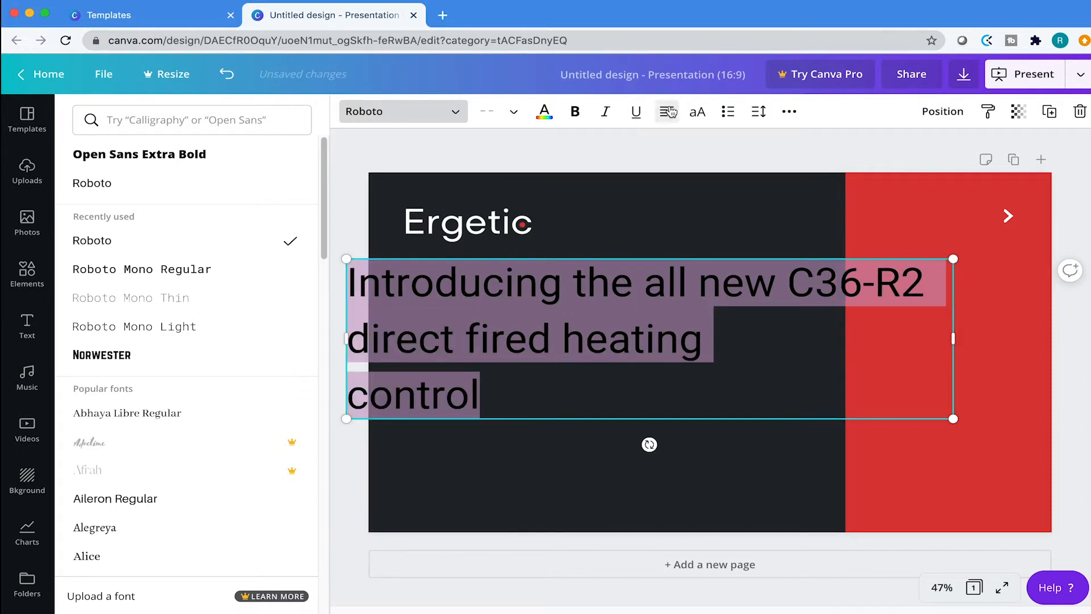
left_click(667, 112)
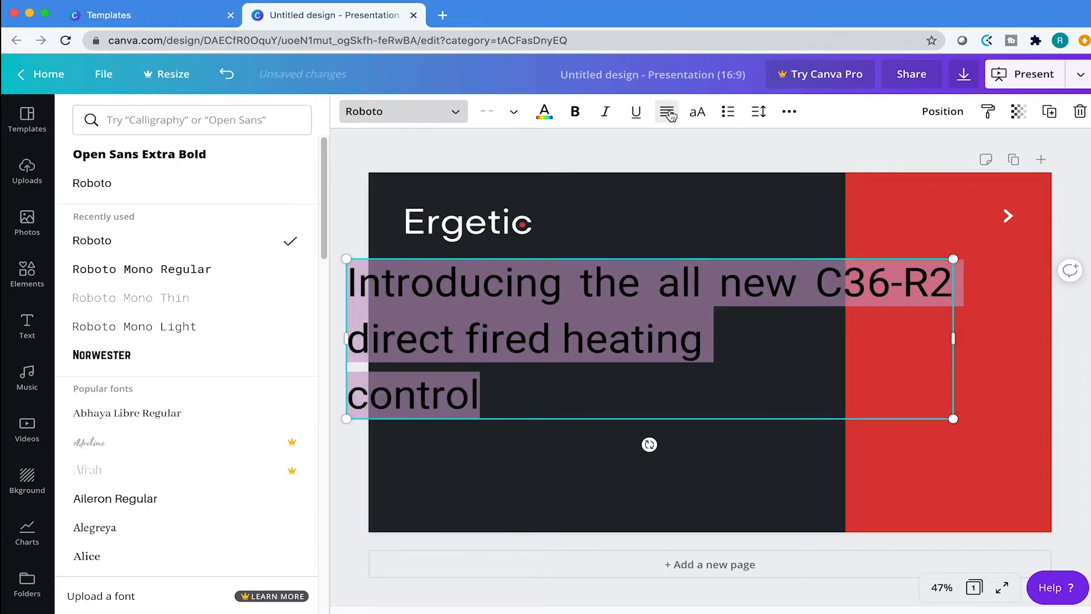
left_click(666, 112)
left_click(667, 112)
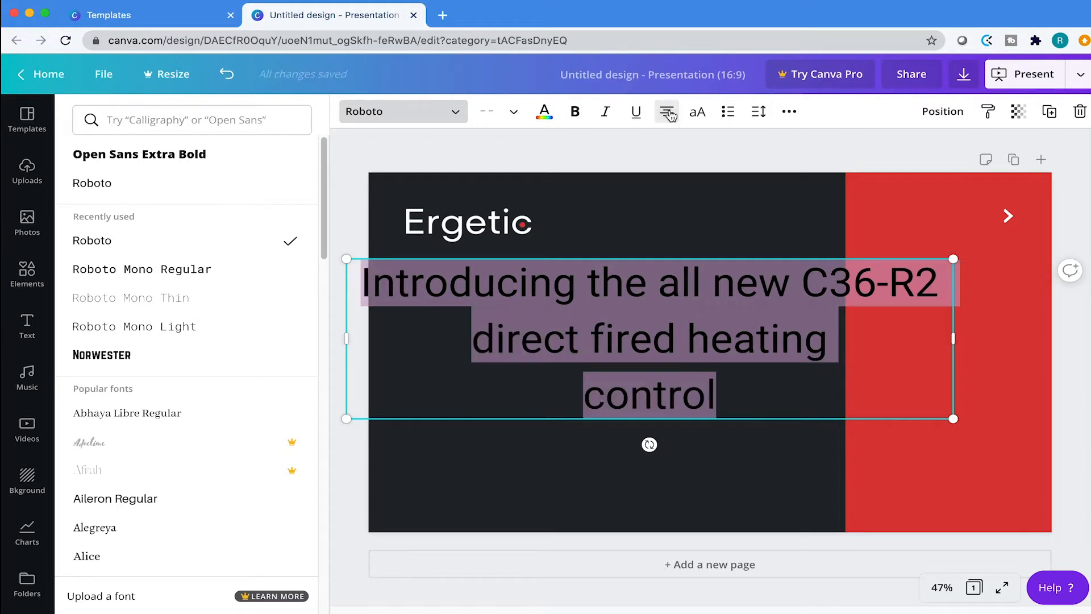
left_click(667, 112)
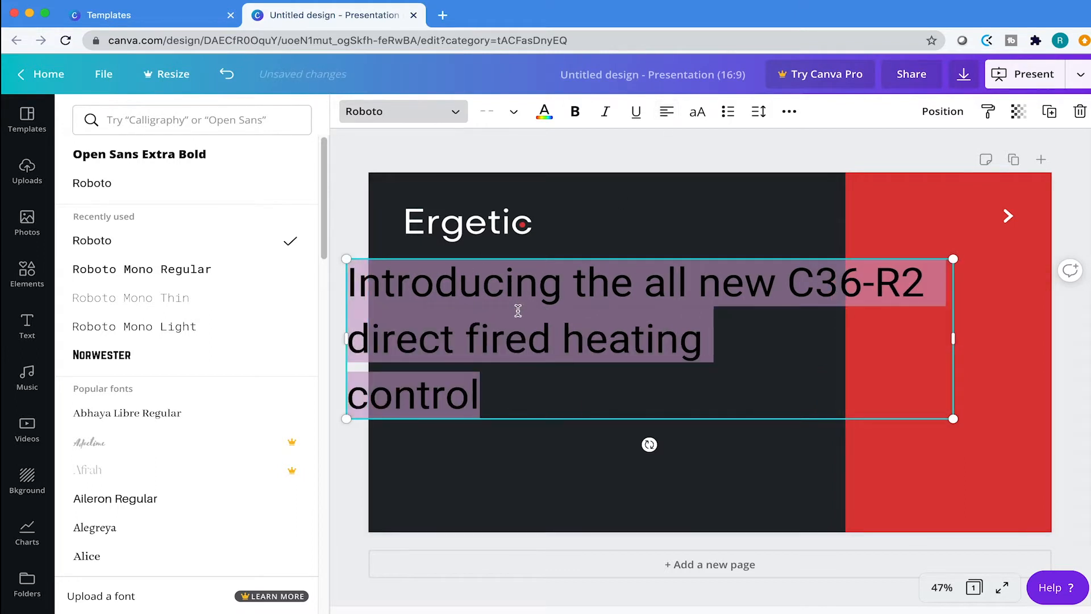
Step: Set the headline's font size to 64 and remove the line break before "control"
left_click(498, 110)
type("64")
key("Return")
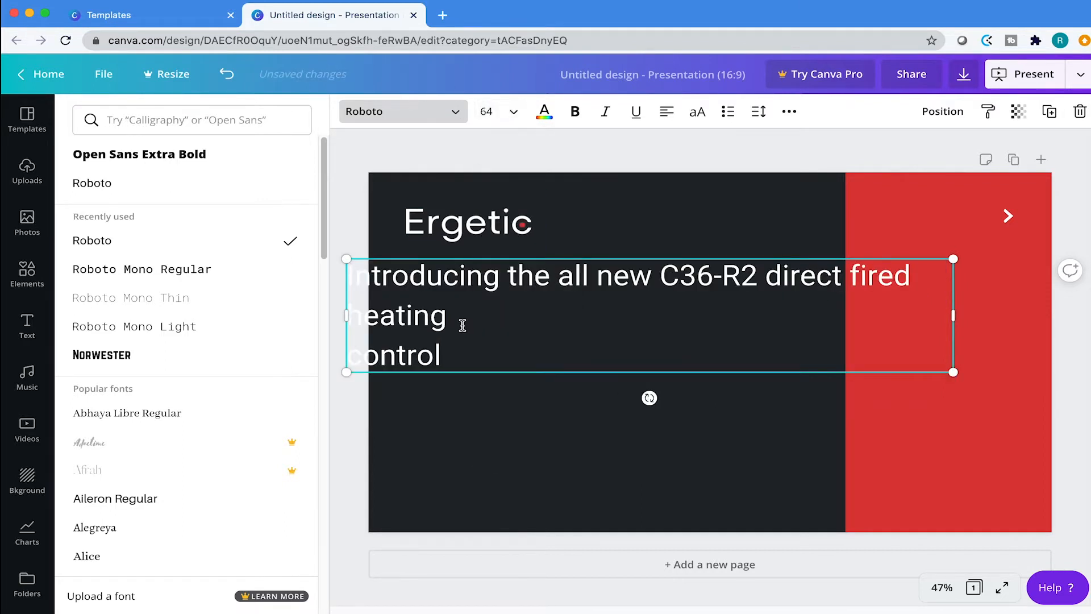
left_click(420, 352)
key("BackSpace")
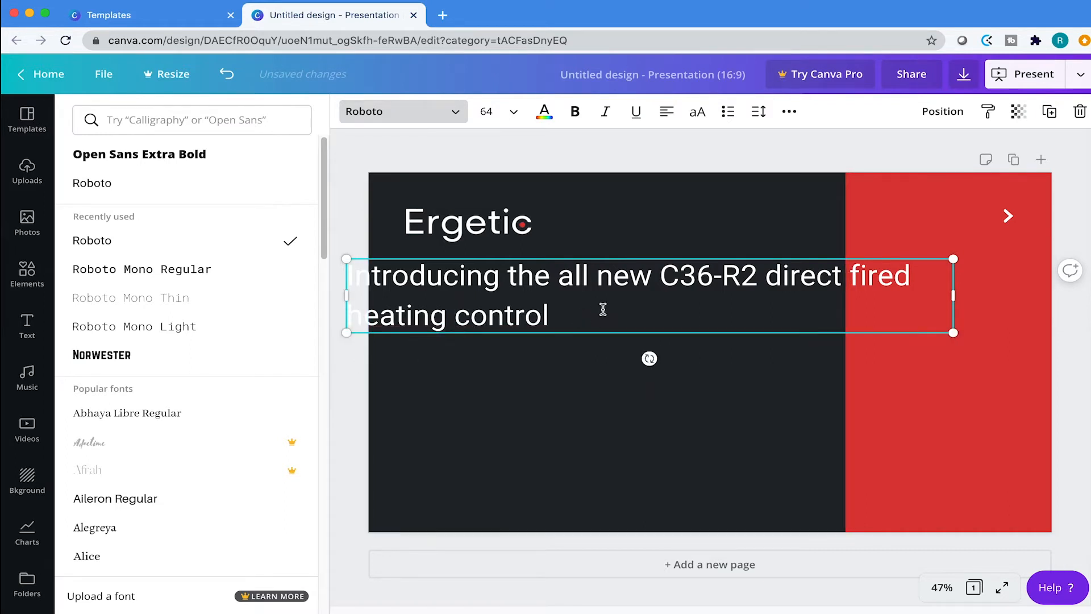
Step: Narrow the headline's text box so the text wraps onto three lines, and move it below the Ergetic logo
left_click_drag(952, 296, 661, 315)
left_click_drag(594, 259, 657, 282)
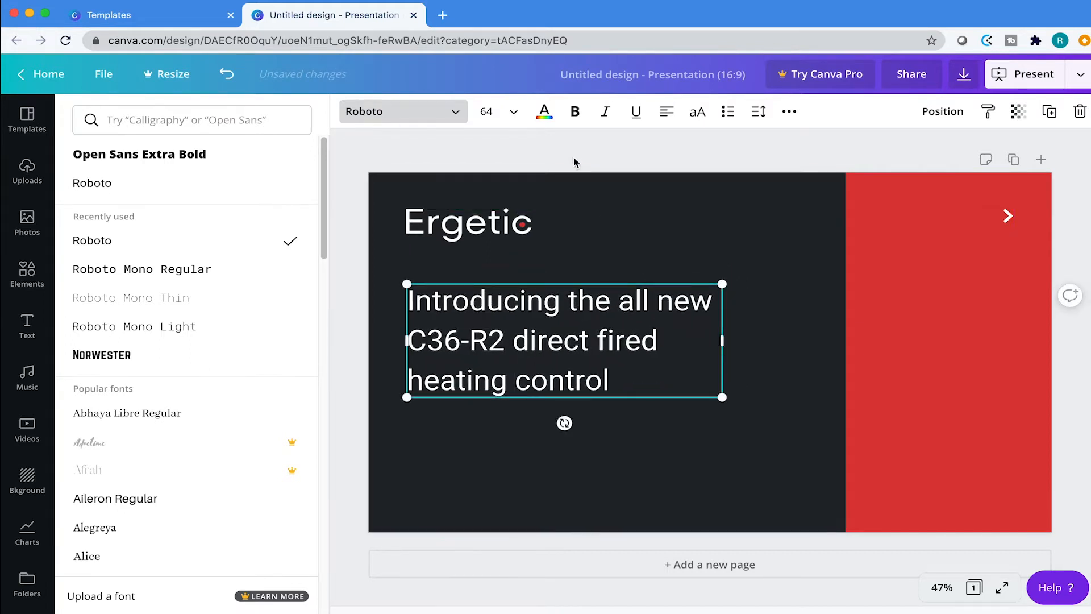
left_click(596, 158)
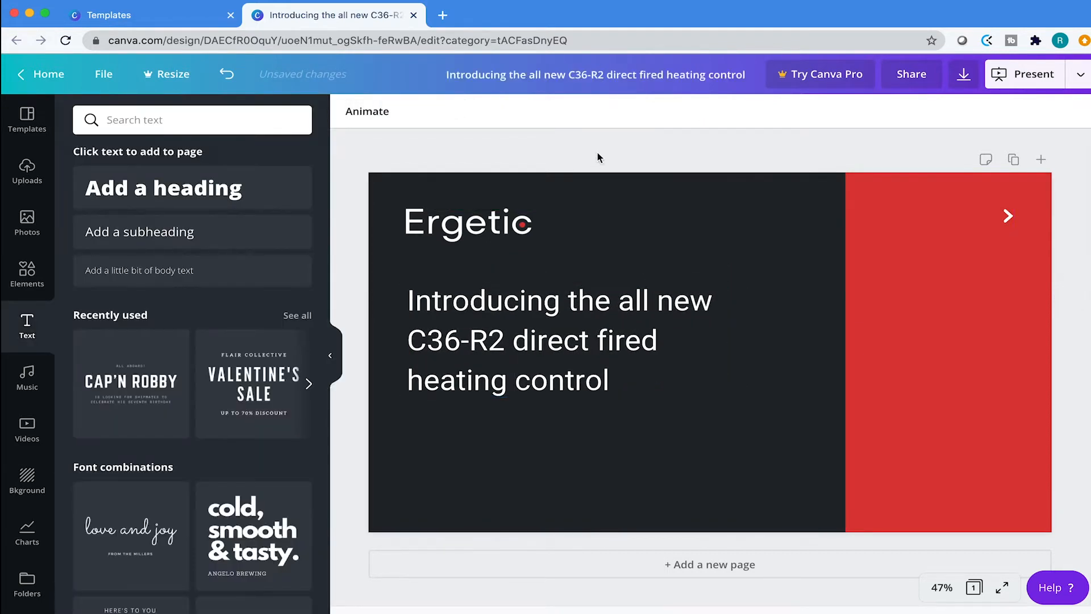
Step: Fine-tune the headline's position so its left edge lines up with the logo, and shift it slightly upward
left_click(573, 300)
left_click_drag(573, 300, 570, 299)
left_click(756, 193)
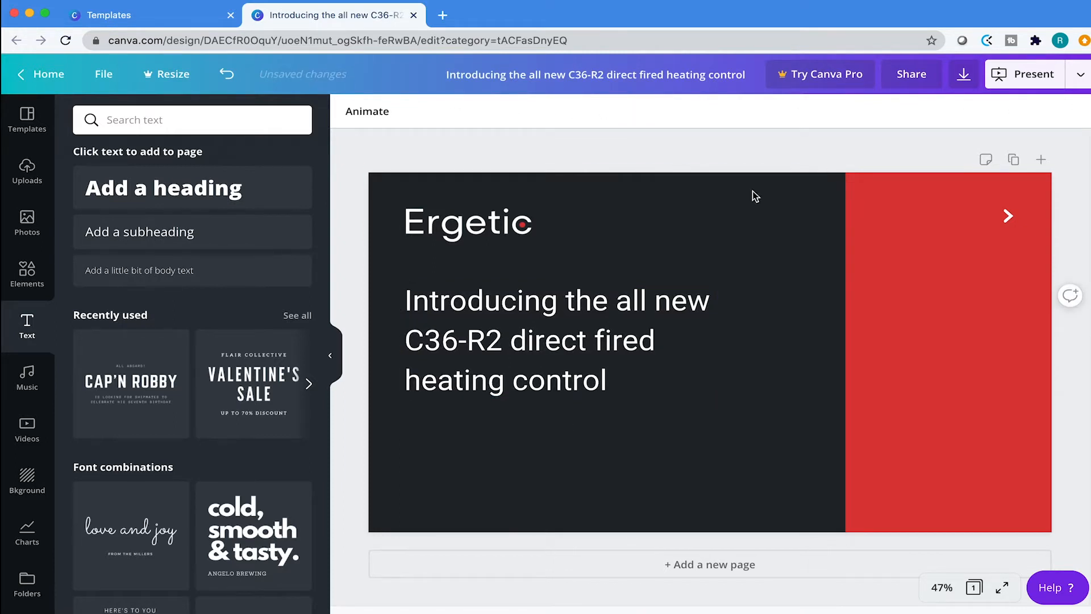
left_click(635, 339)
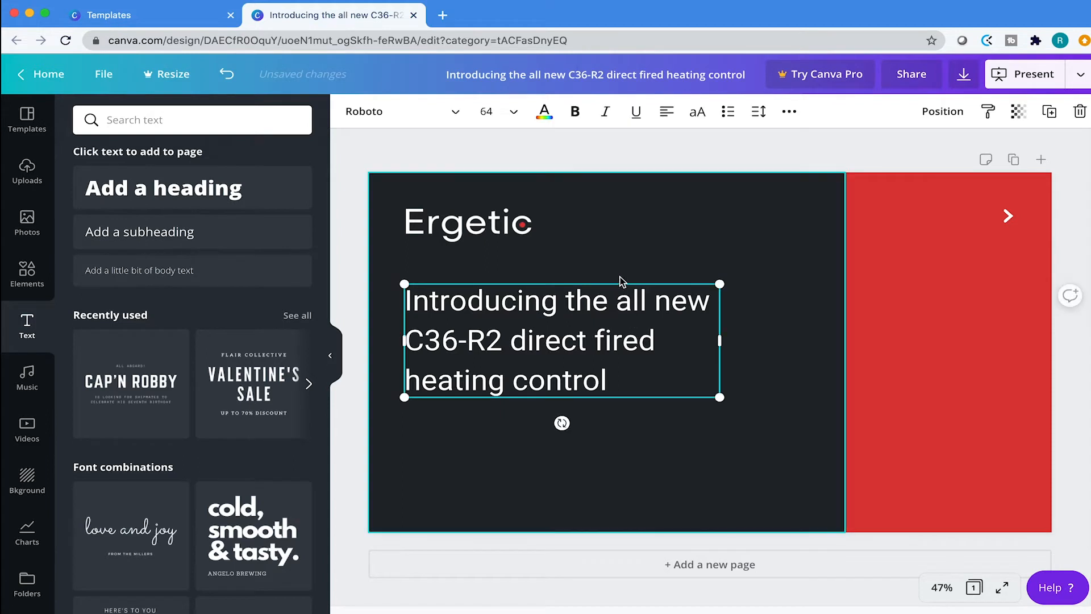
left_click(592, 140)
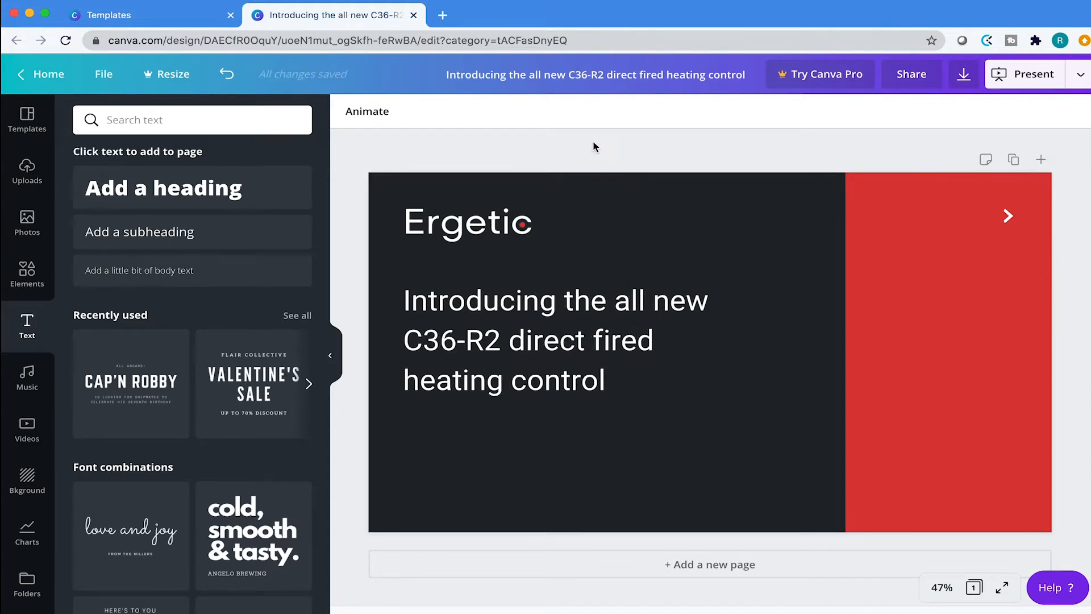
left_click_drag(606, 284, 606, 281)
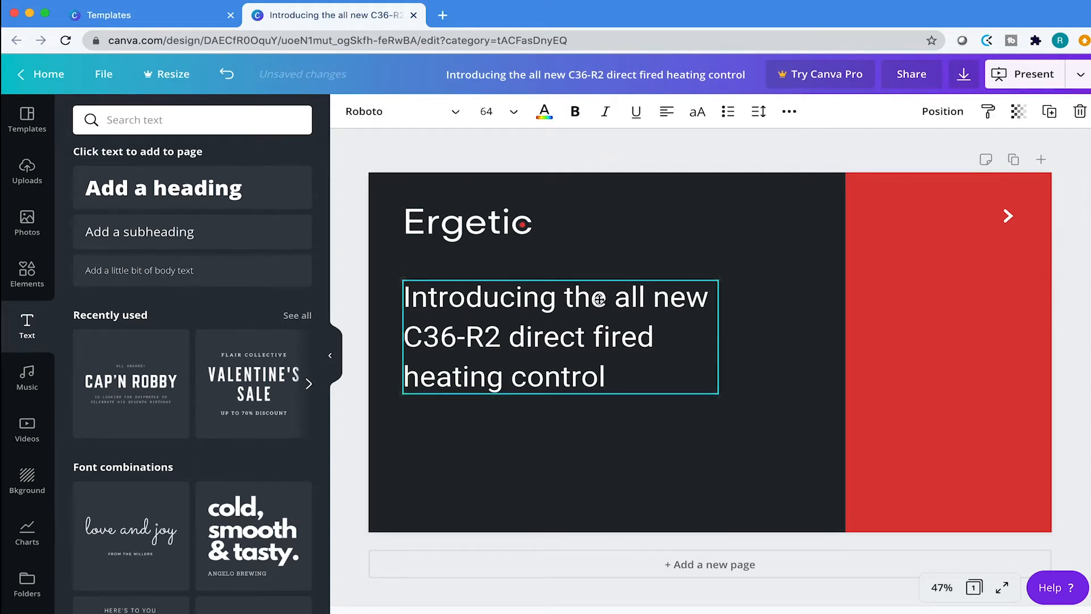
left_click(552, 152)
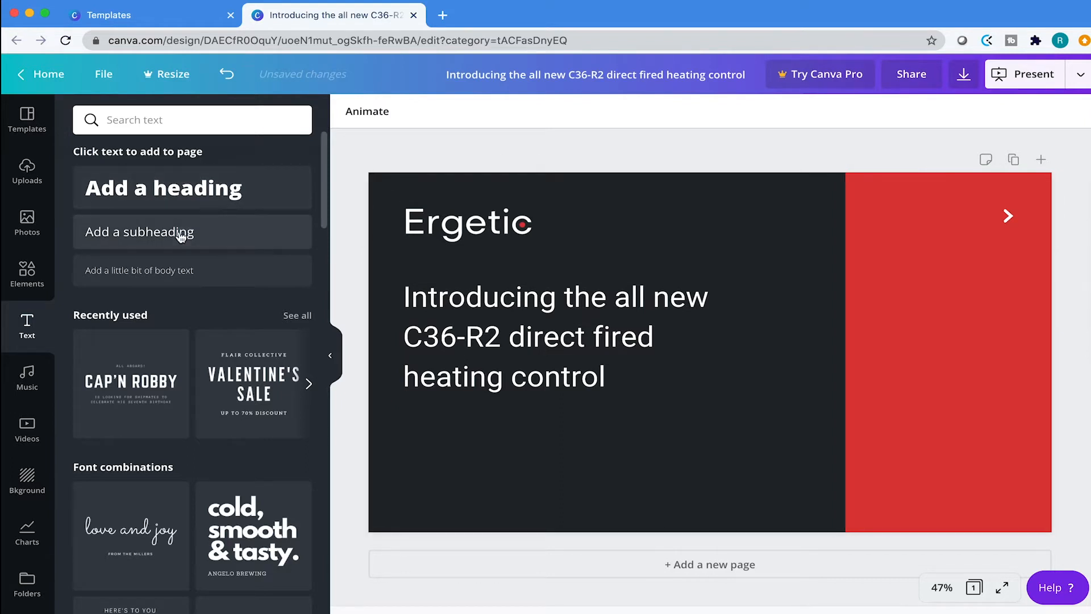
Step: Add a subheading below the headline and replace its text with the "Innovative designs" sentence copied from the Presentation Copy document in Word
left_click(202, 242)
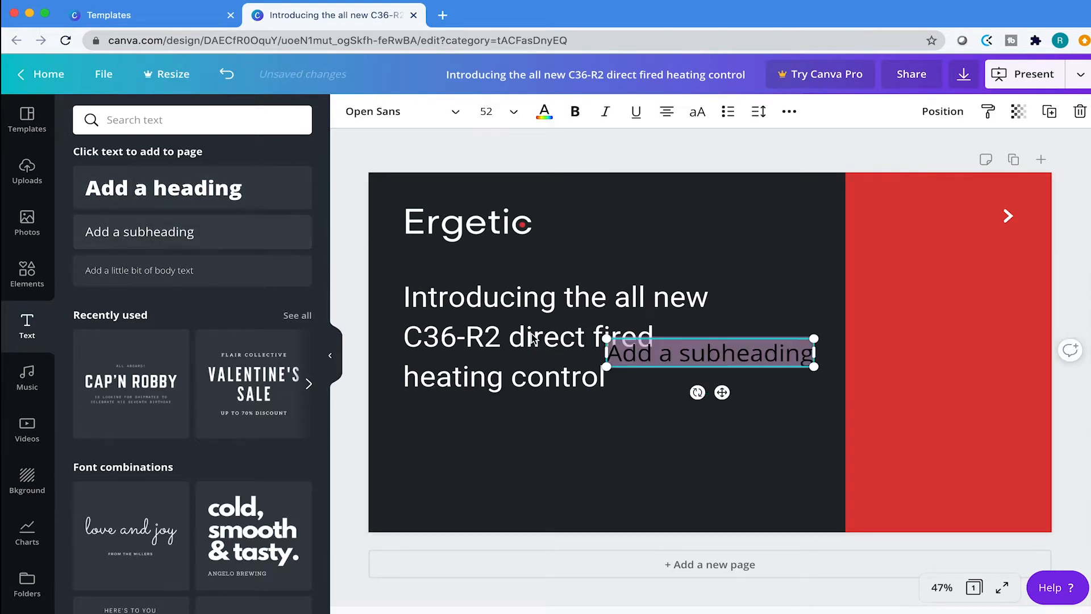
left_click_drag(737, 333, 548, 433)
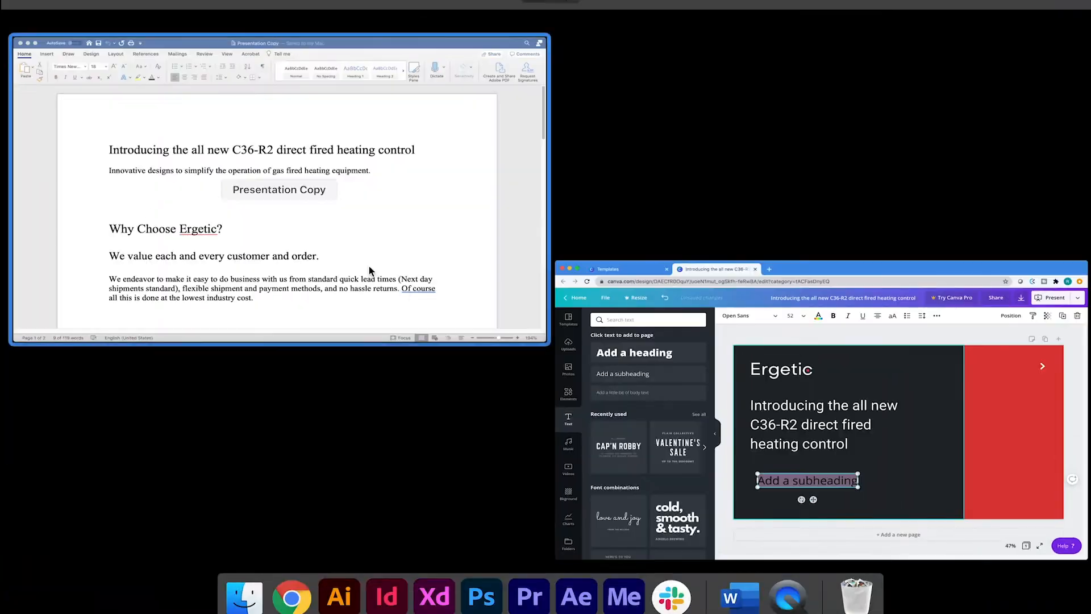
left_click(369, 271)
triple_click(333, 273)
key("super+c")
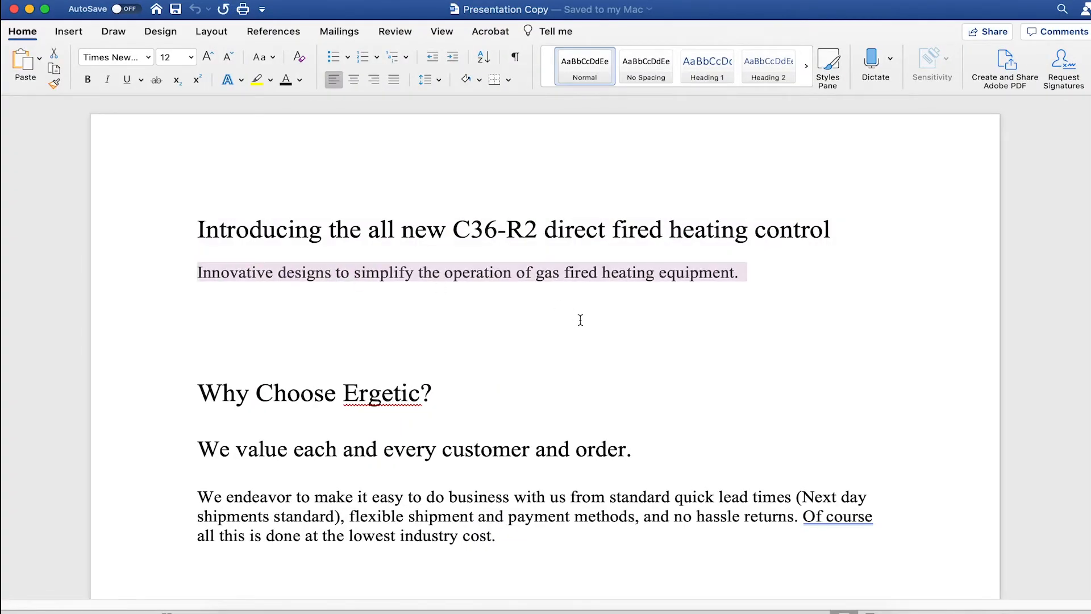
key("ctrl+Up")
left_click(459, 413)
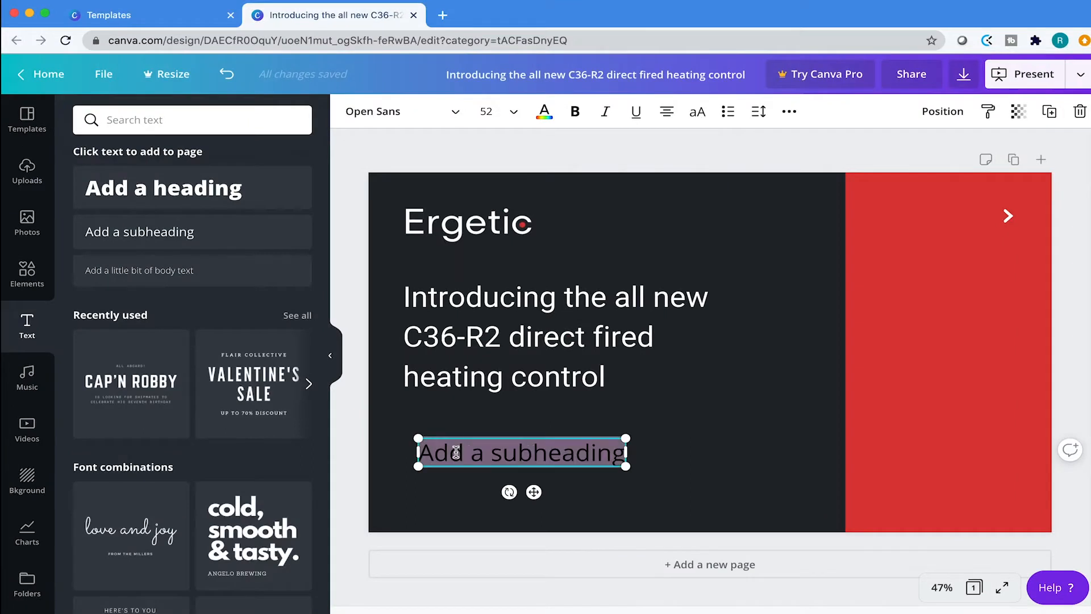
key("super+v")
Step: Left-align the whole tagline and move its text box directly beneath the headline, in line with the headline's left edge
left_click(522, 499)
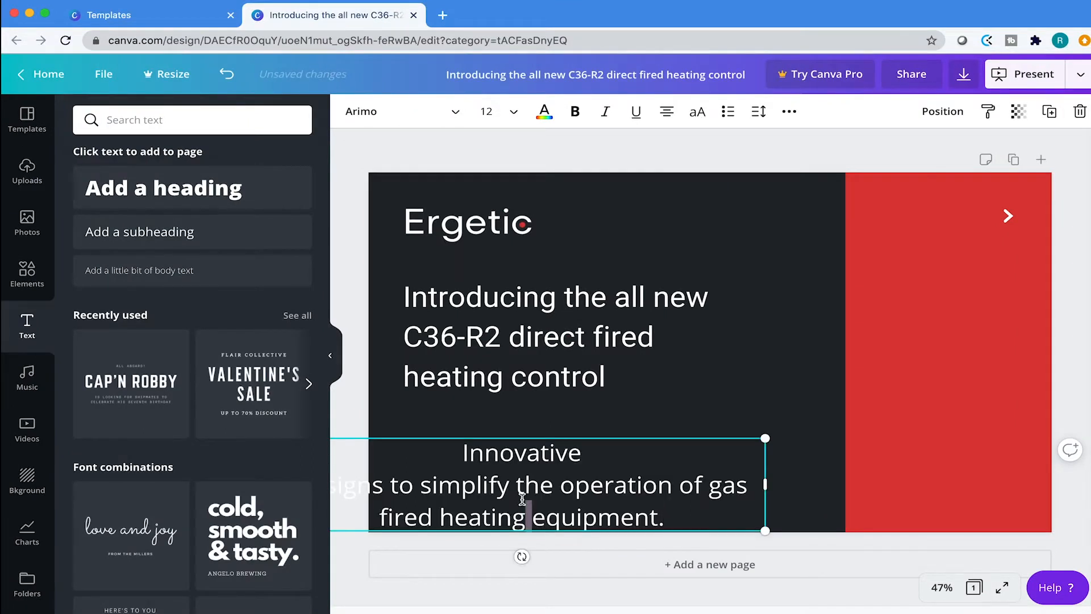
key("super+a")
left_click(665, 112)
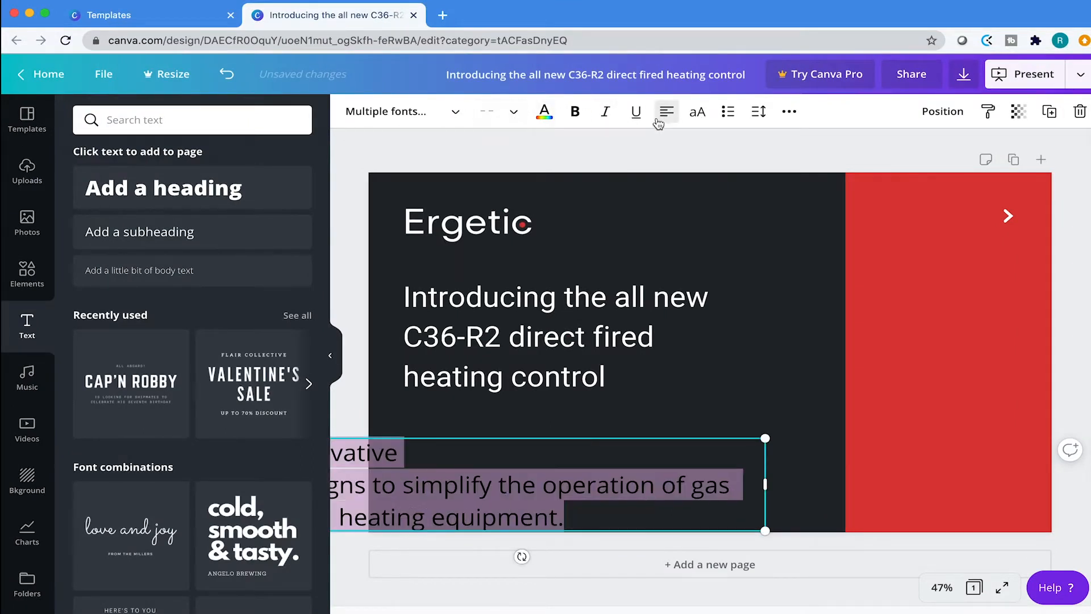
left_click_drag(520, 438, 655, 409)
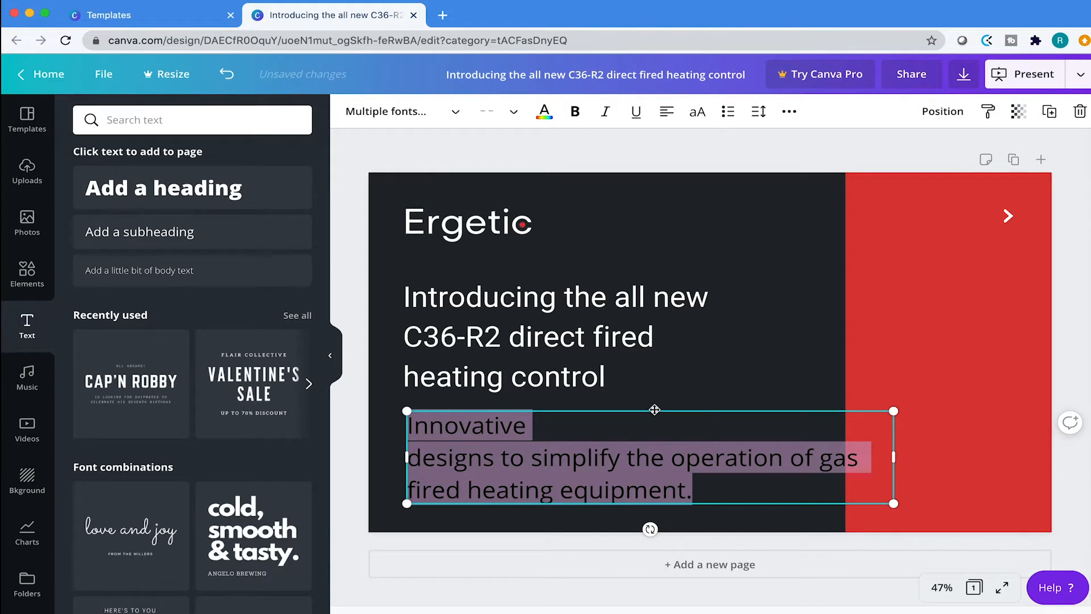
Step: Set the tagline's font size to 28 and remove the line break between "Innovative" and "designs"
left_click(480, 111)
type("28")
key("Return")
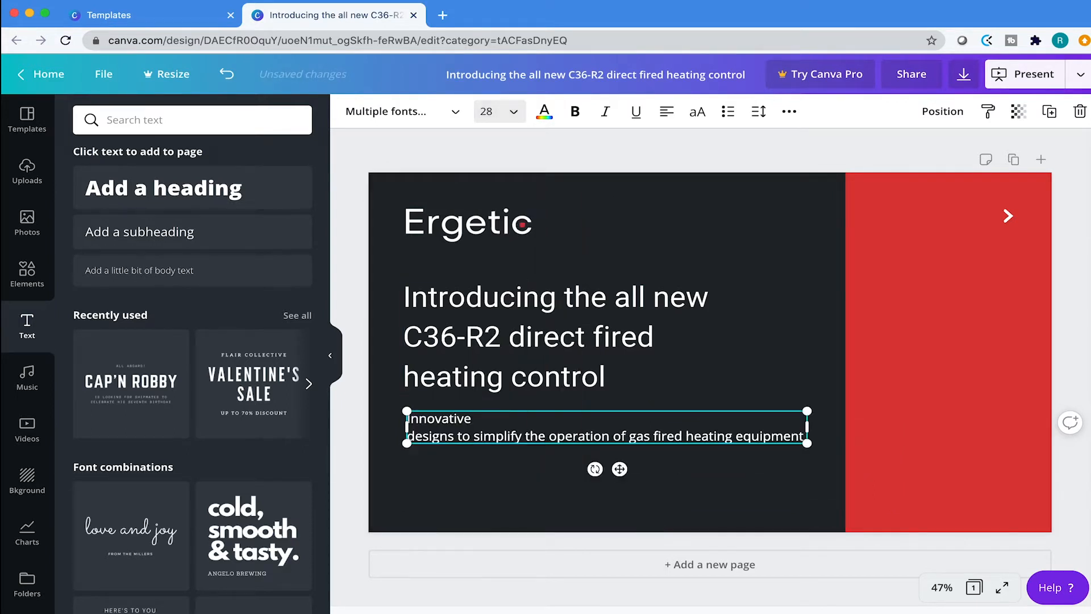
double_click(483, 435)
left_click(441, 435)
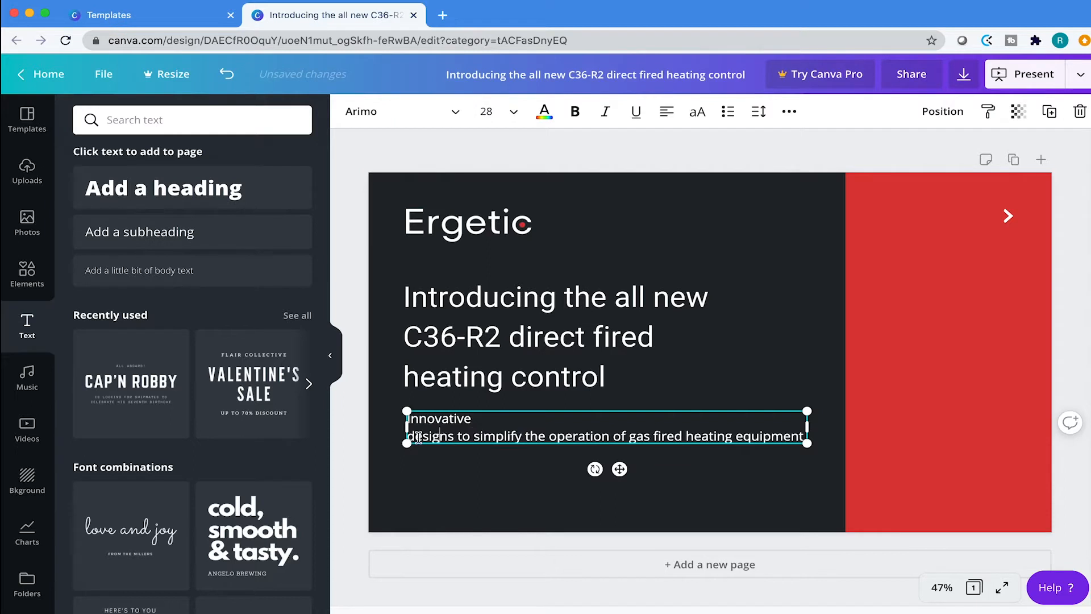
left_click(414, 437)
key("BackSpace")
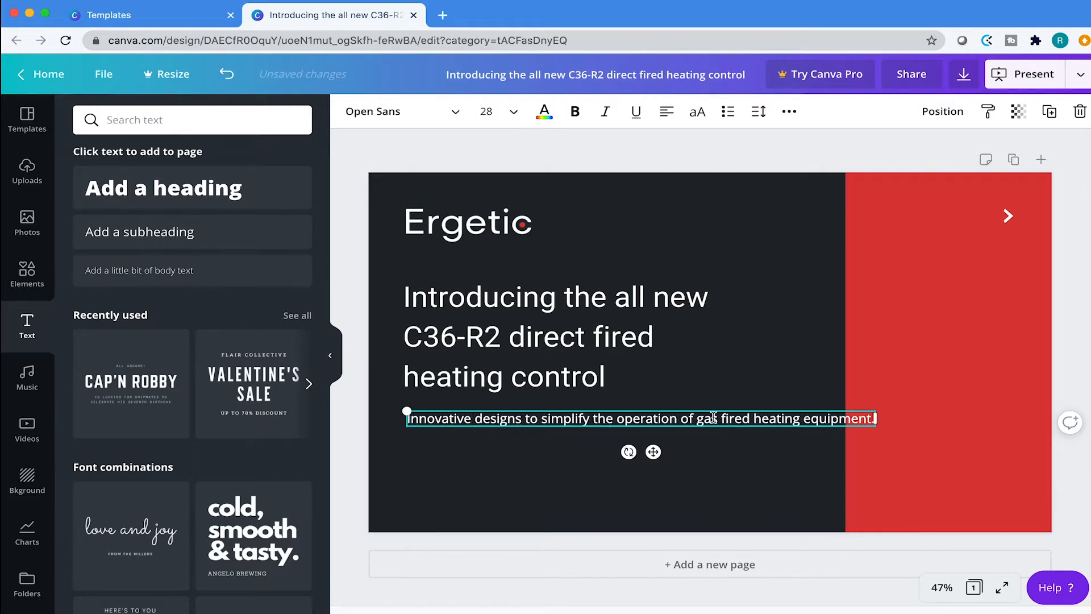
Step: Narrow the tagline's text box so the sentence wraps onto two lines, and move it down near the slide's lower edge
left_click_drag(875, 418, 711, 425)
left_click(701, 431)
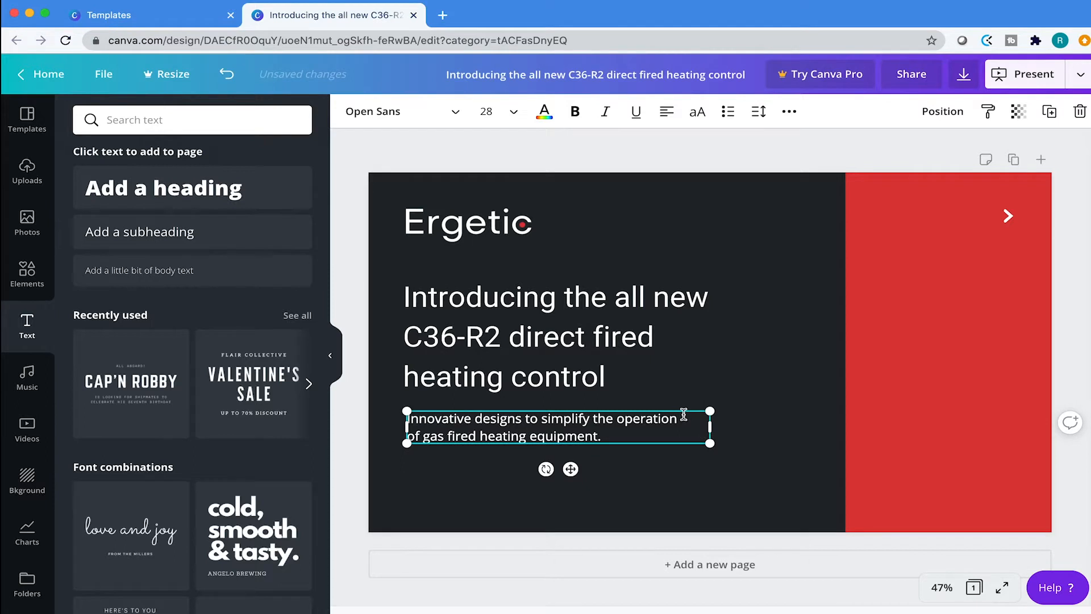
left_click_drag(683, 410, 683, 465)
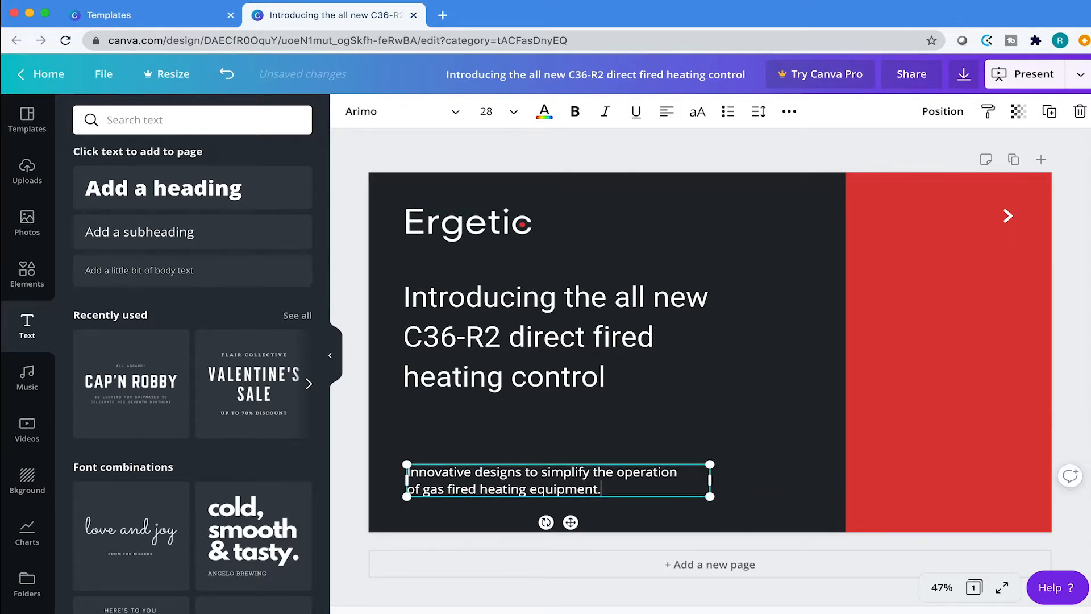
left_click(734, 143)
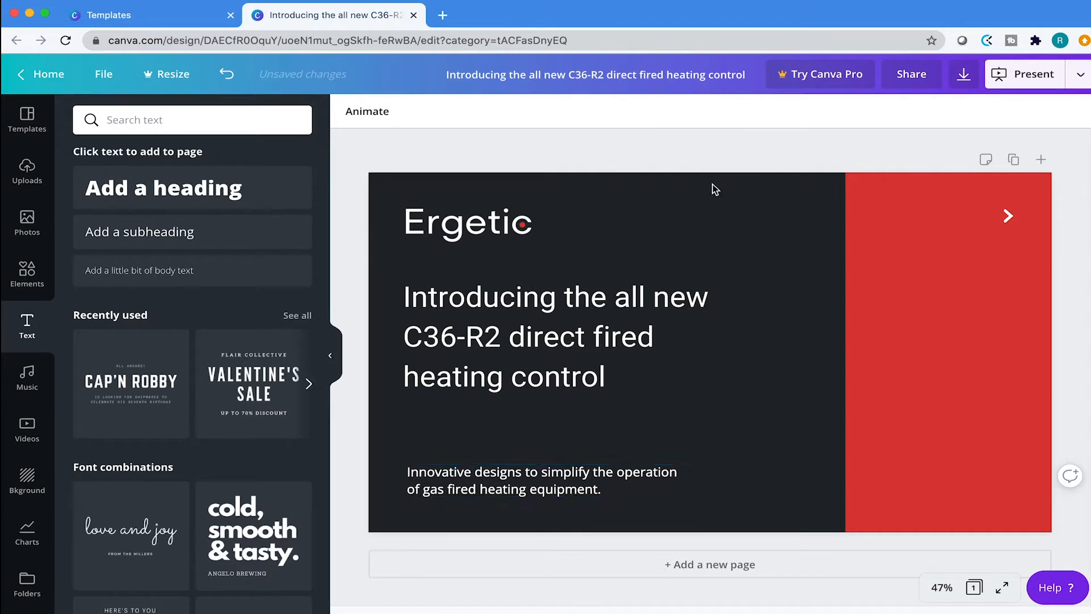
left_click(577, 492)
left_click(590, 469)
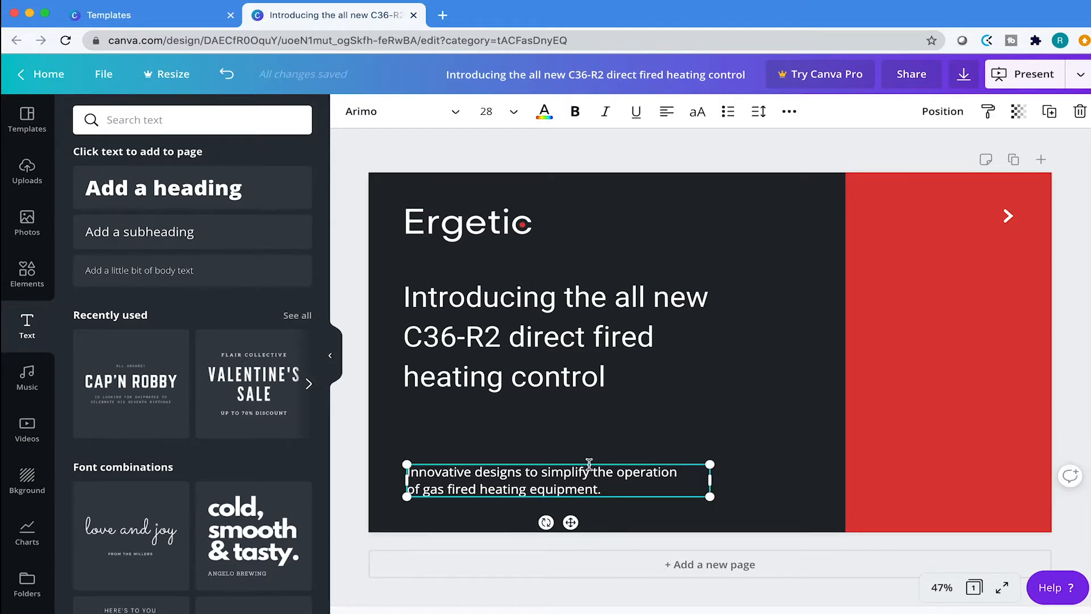
left_click(675, 461)
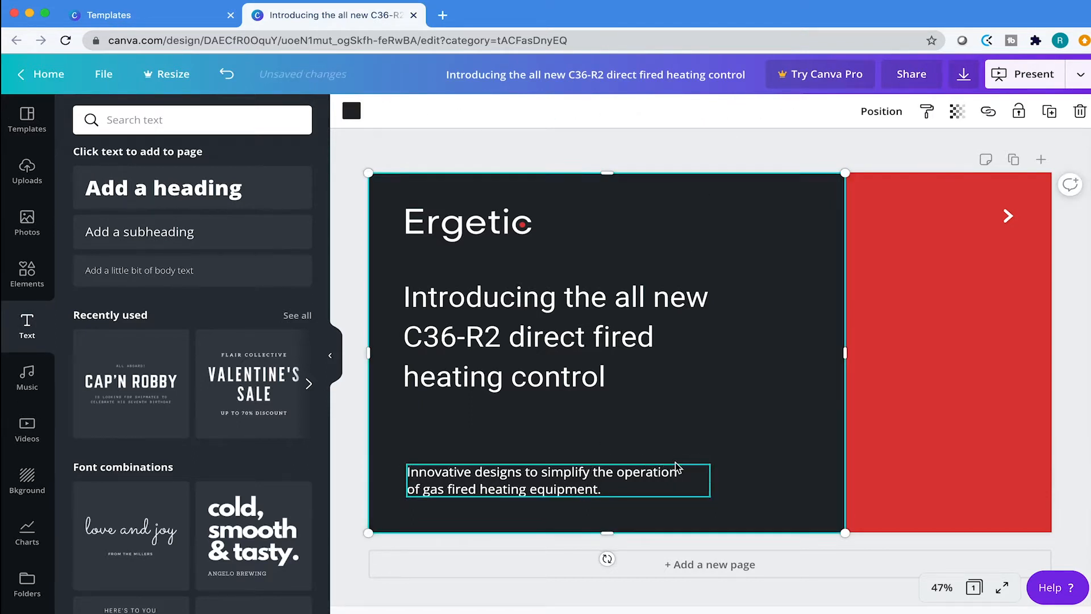
left_click(800, 158)
left_click(761, 244)
key("Up")
key("Up")
key("Up")
key("Up")
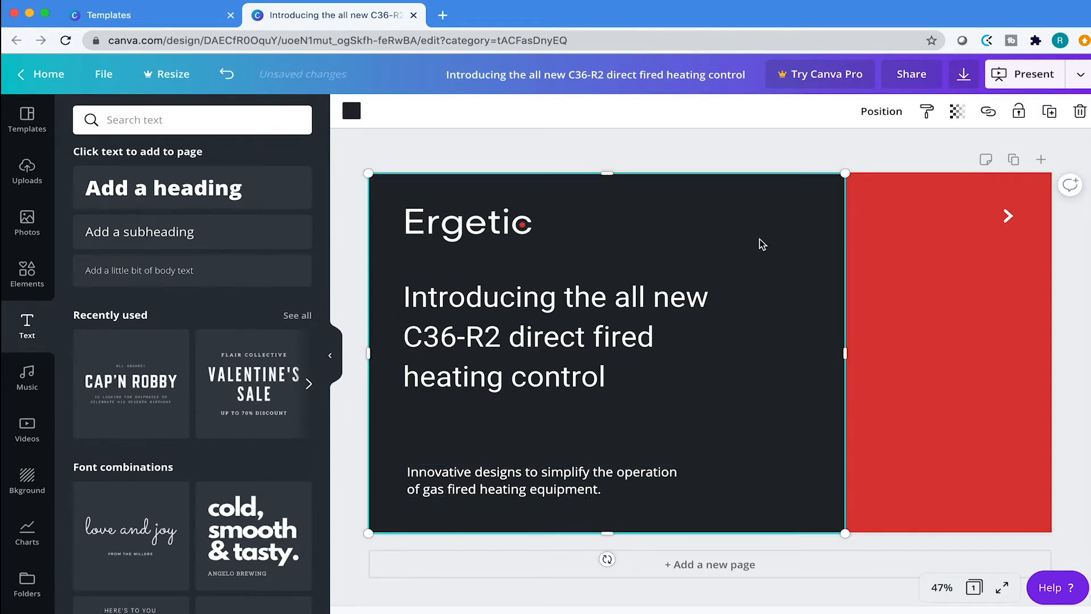
left_click(785, 134)
Step: Nudge the "Innovative designs" tagline slightly downward on the cover
left_click(630, 480)
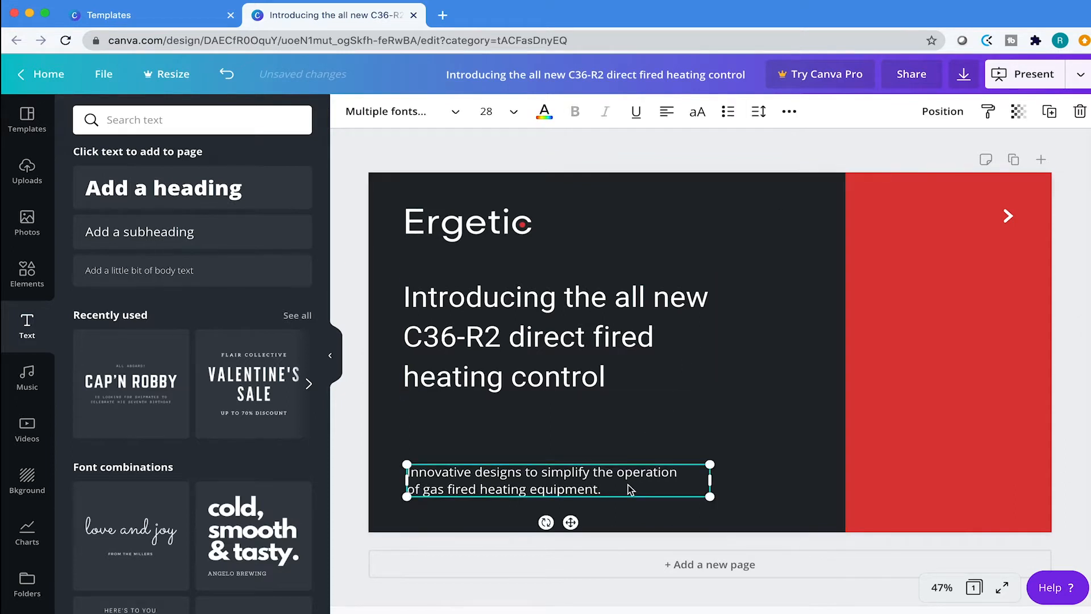
key("Down")
key("Down")
key("Down")
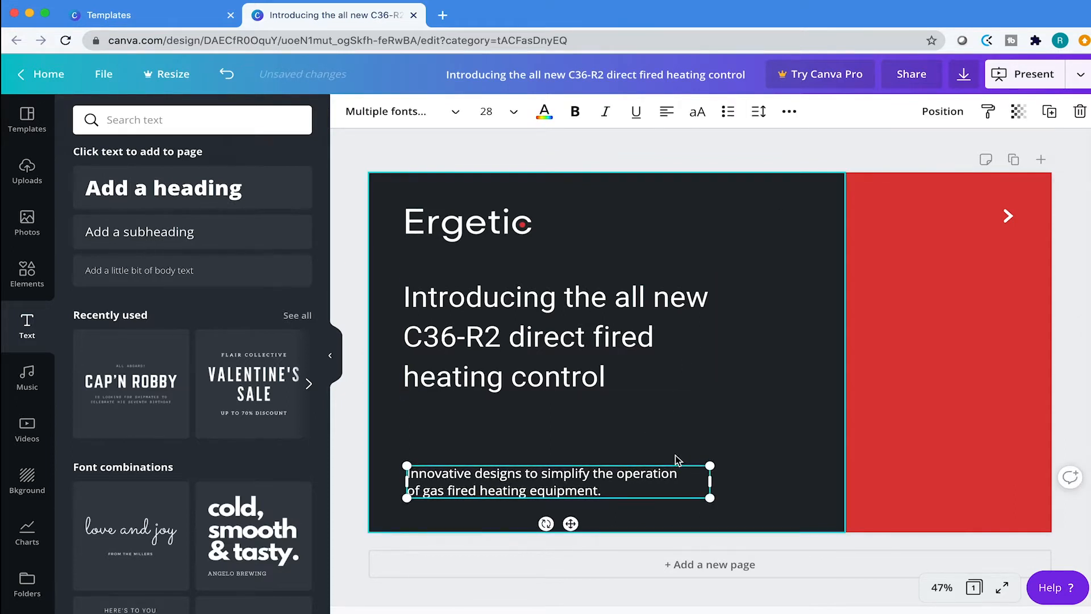
left_click(692, 150)
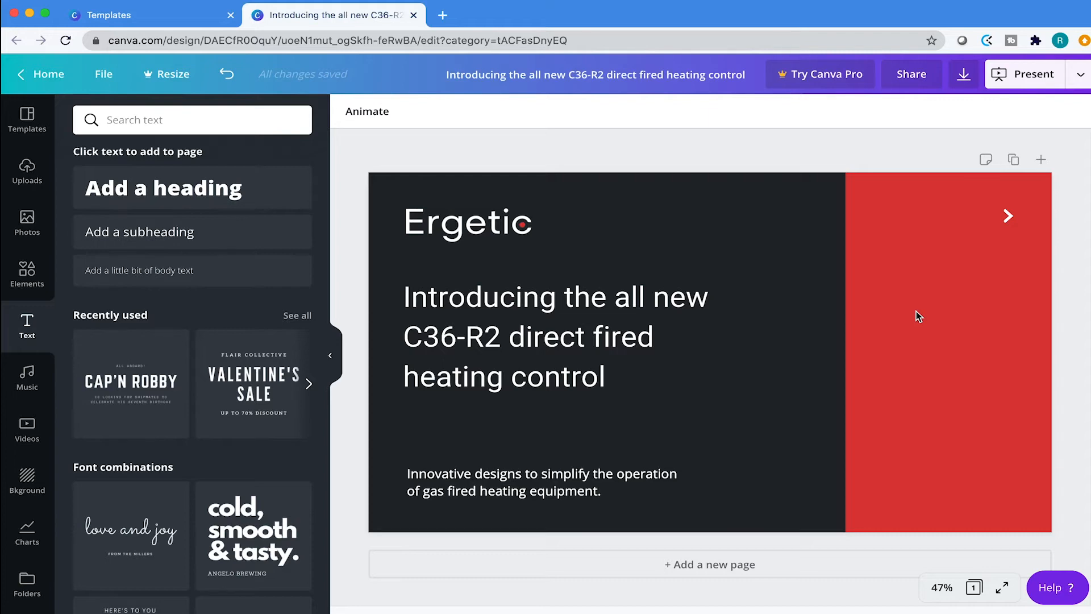
left_click(26, 223)
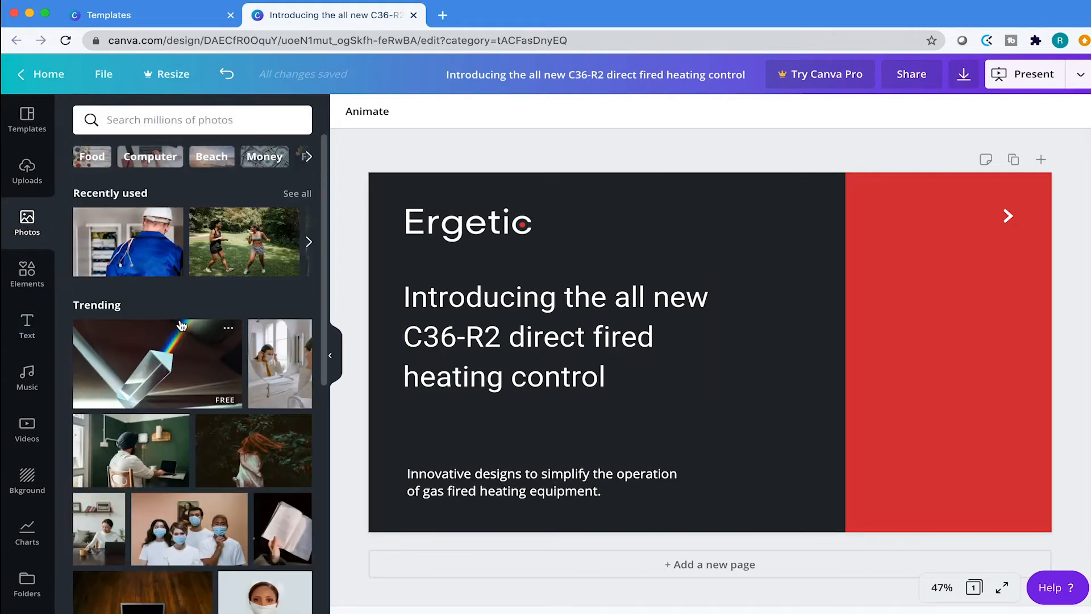
left_click(27, 170)
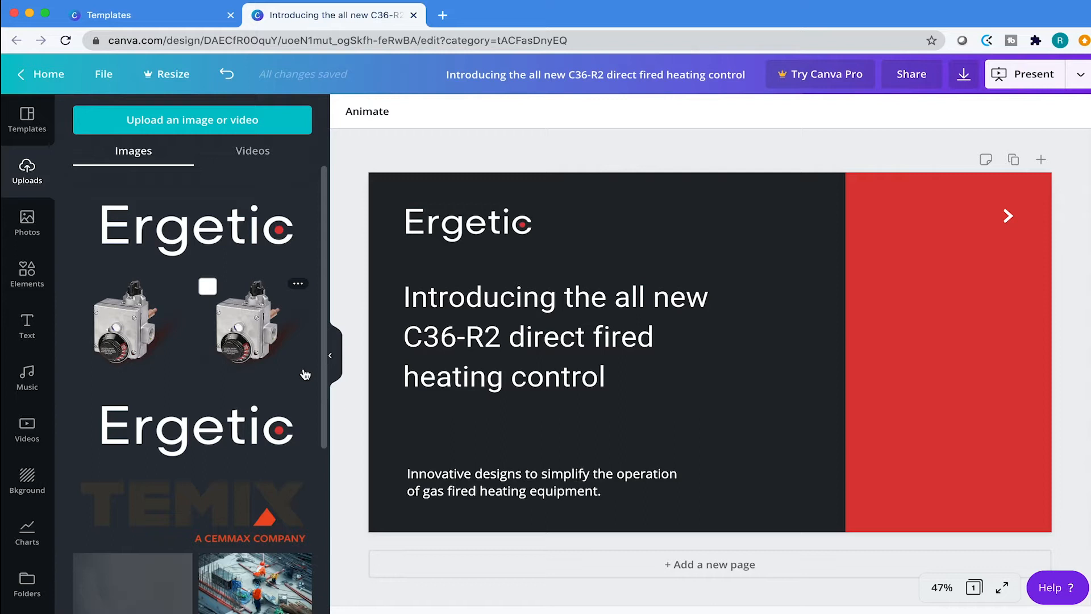
left_click(250, 130)
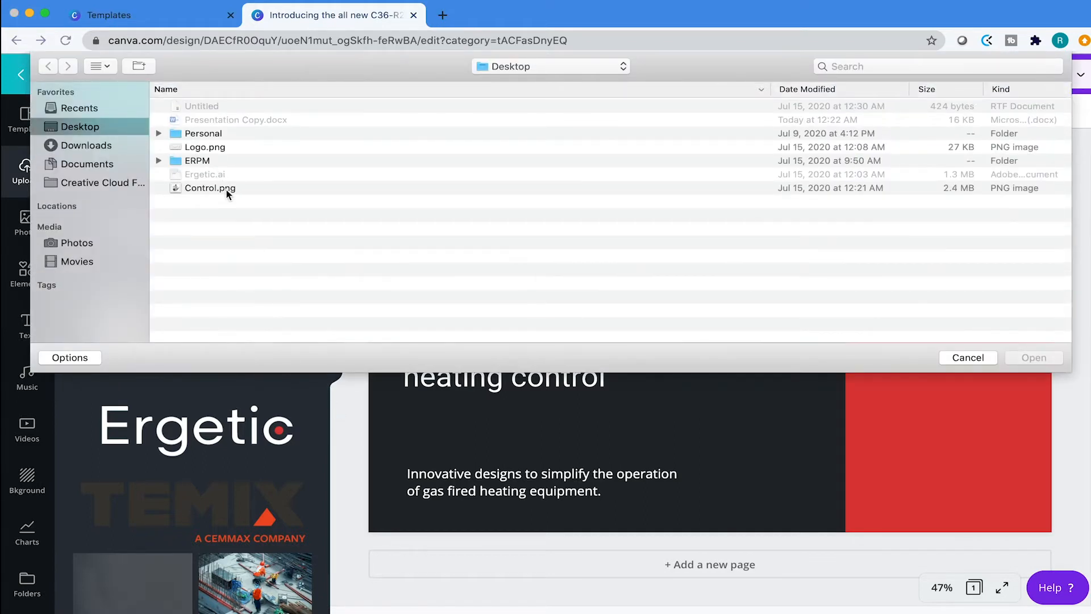
left_click(228, 189)
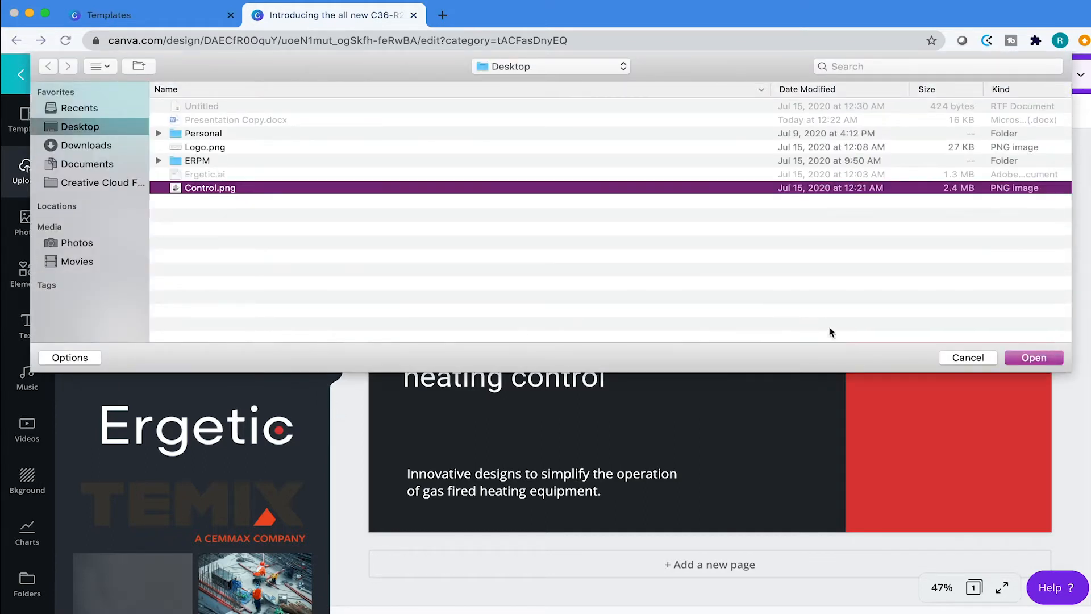
left_click(980, 359)
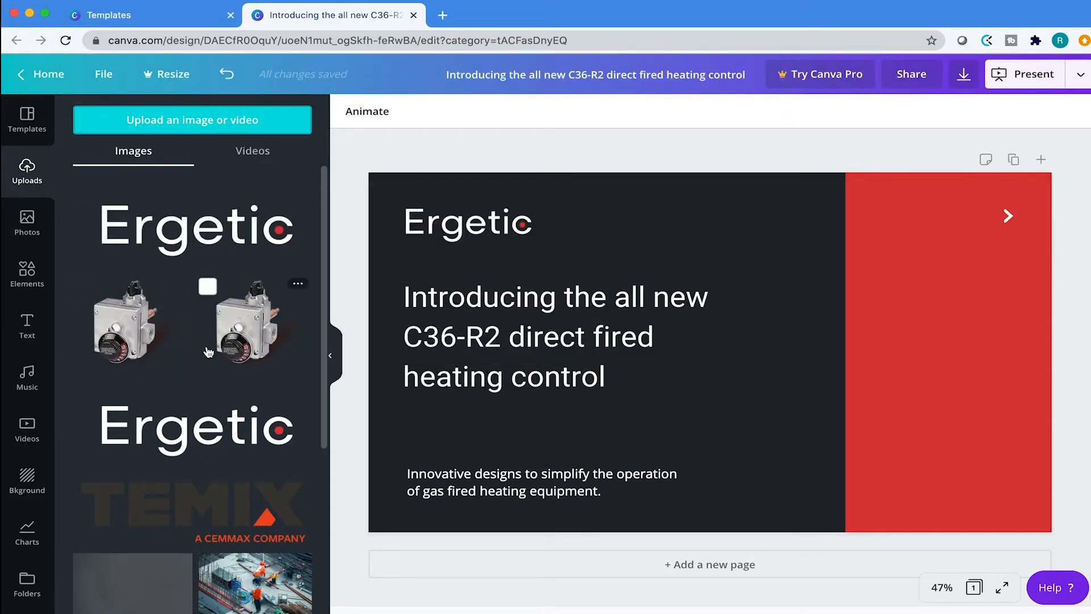
Step: Add the uploaded gas control photo to the cover and place it across the edge between the black and red areas
left_click(128, 345)
left_click_drag(737, 352, 884, 339)
left_click(850, 159)
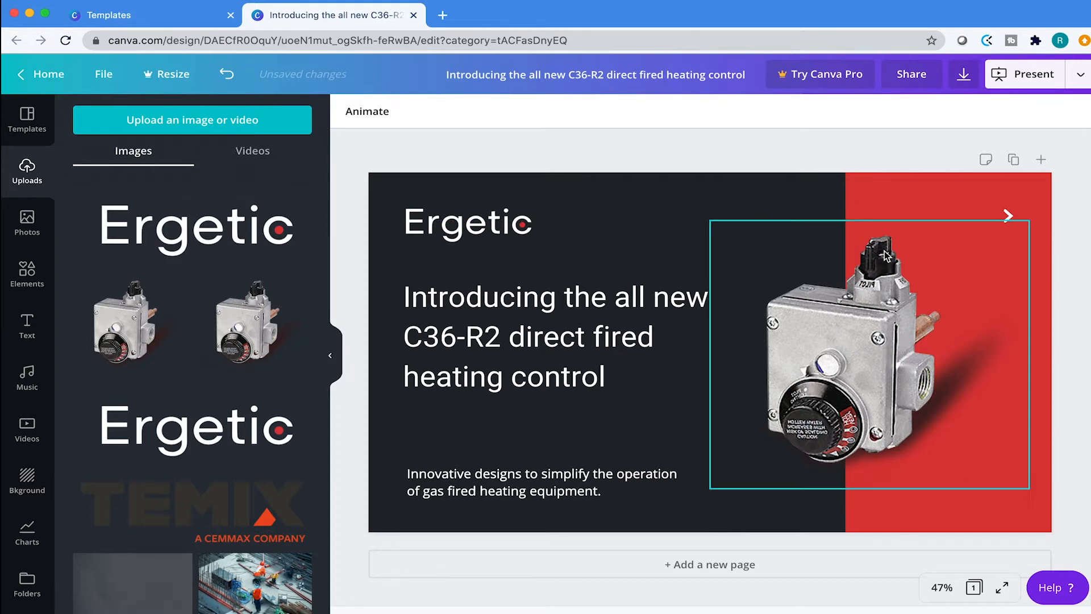
left_click(893, 316)
left_click(858, 154)
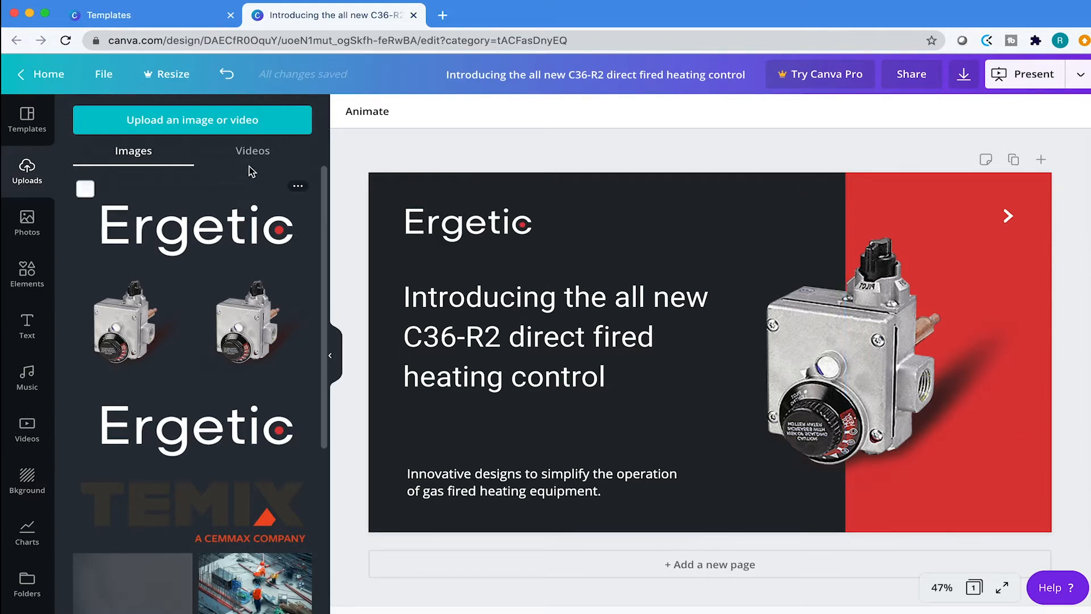
Step: Look through the Black and Blue Simple Technology Sales Presentation pages and add its "Call to Action" layout as a new page
left_click(28, 120)
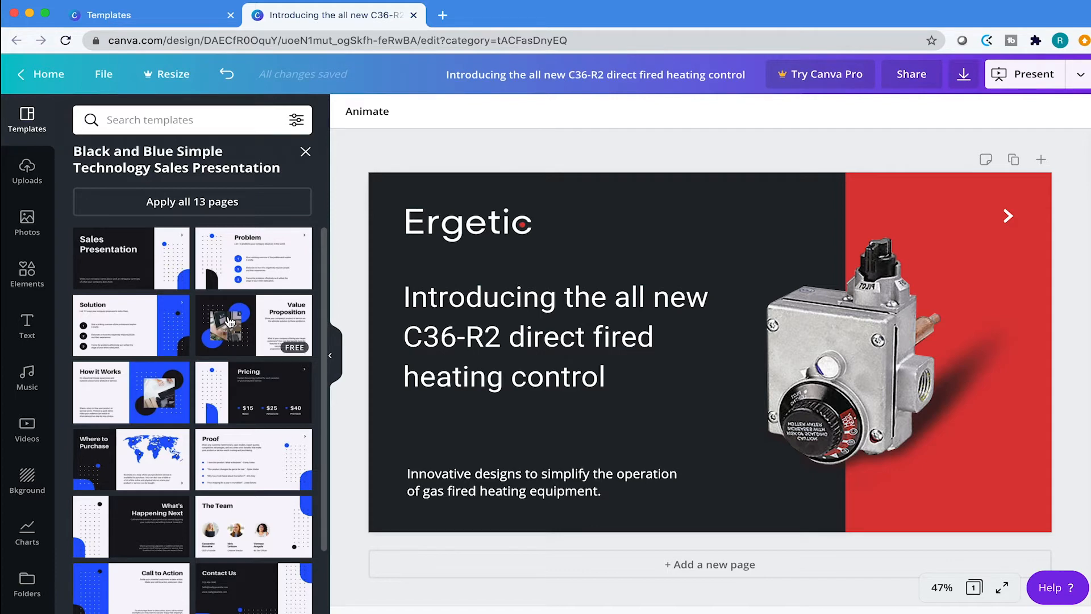
scroll(245, 341, "down", 2)
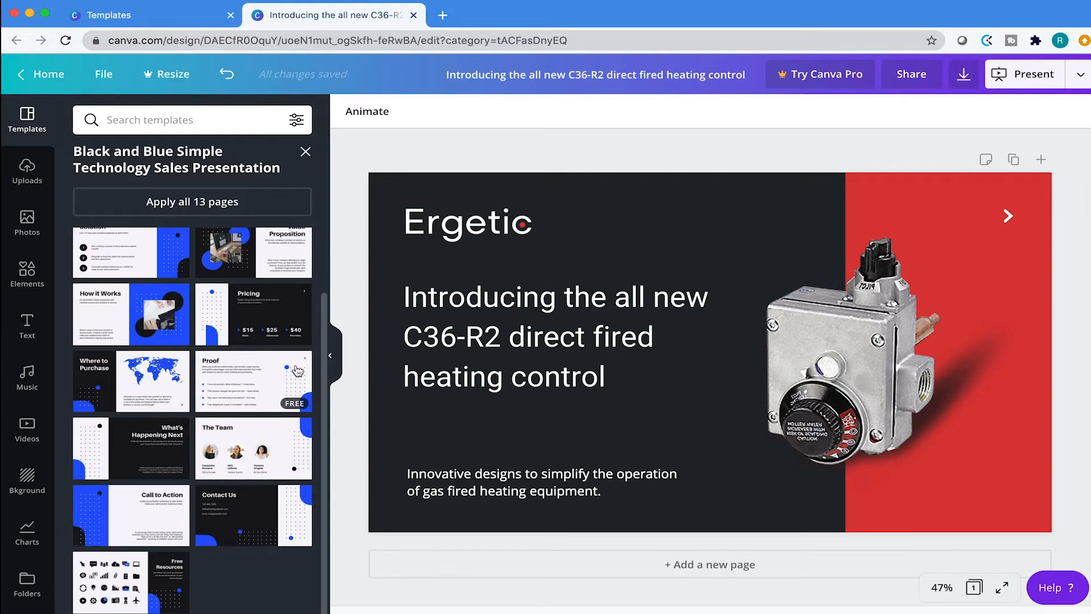
scroll(295, 369, "up", 1)
scroll(297, 370, "up", 1)
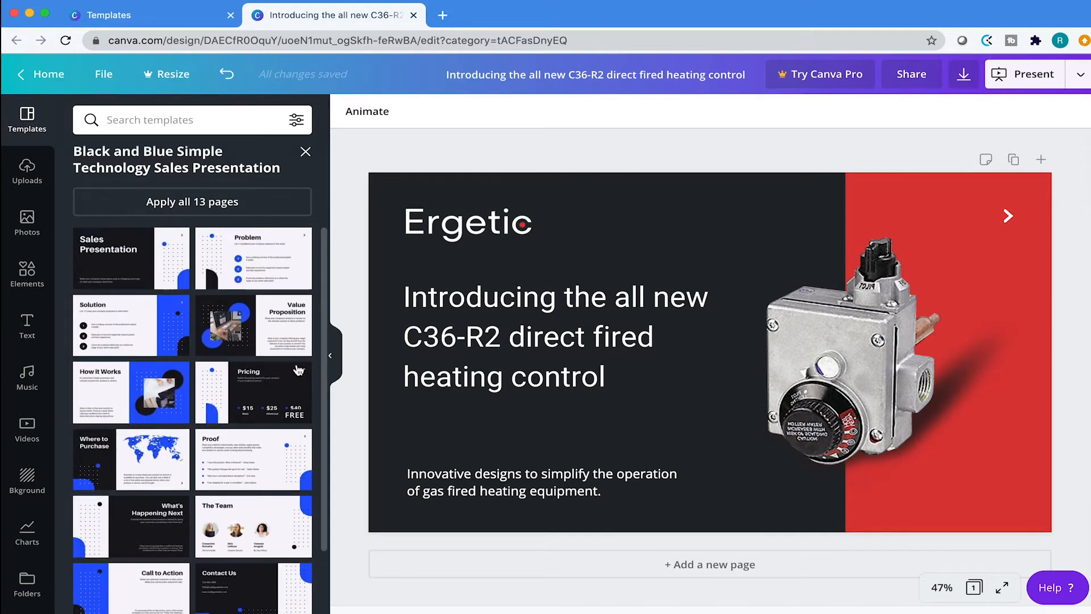
scroll(299, 371, "down", 2)
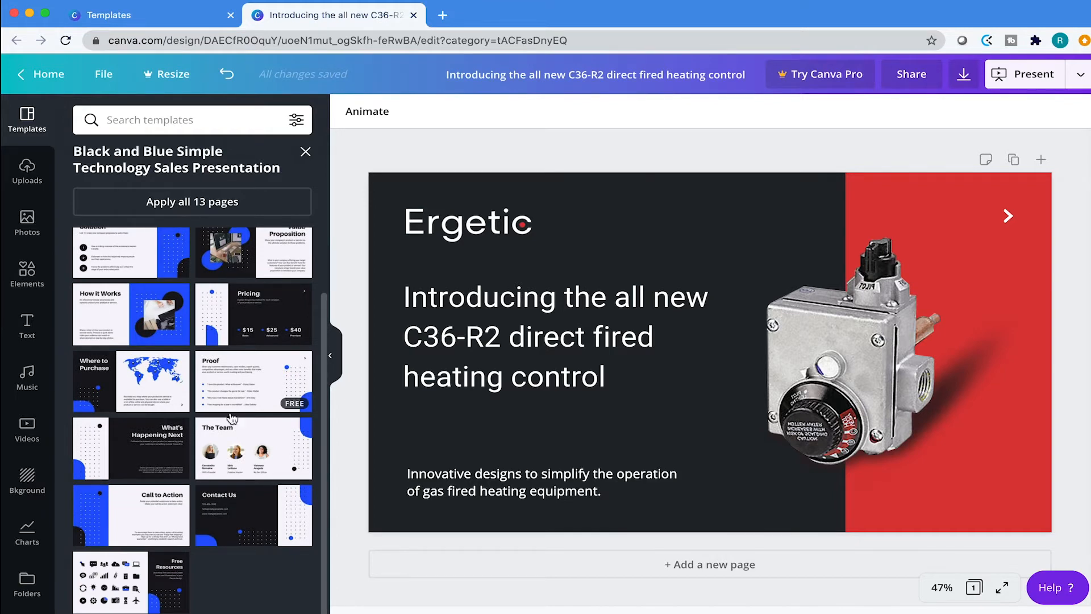
left_click(158, 528)
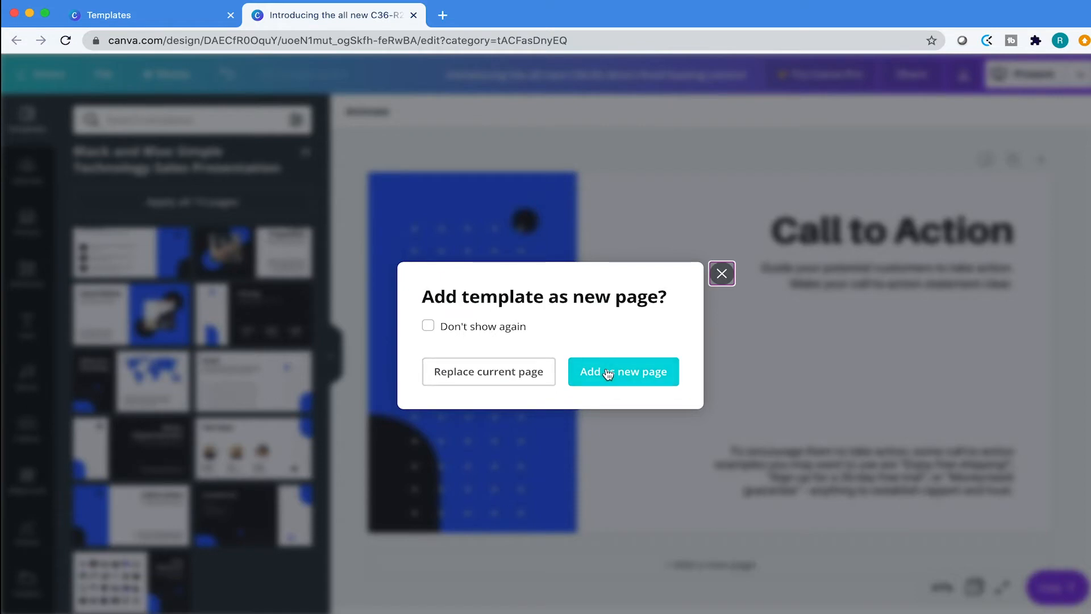
left_click(668, 366)
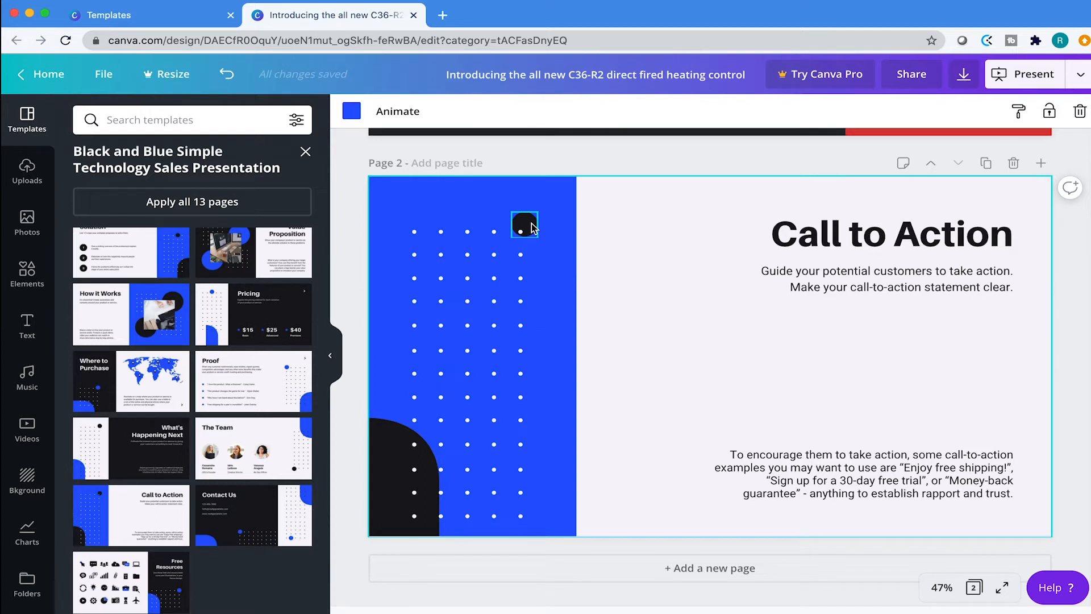
Step: Delete the black circle, the black rounded corner shape and the white dot patterns from page 2's blue panel
left_click(531, 226)
key("Delete")
left_click(406, 443)
key("Delete")
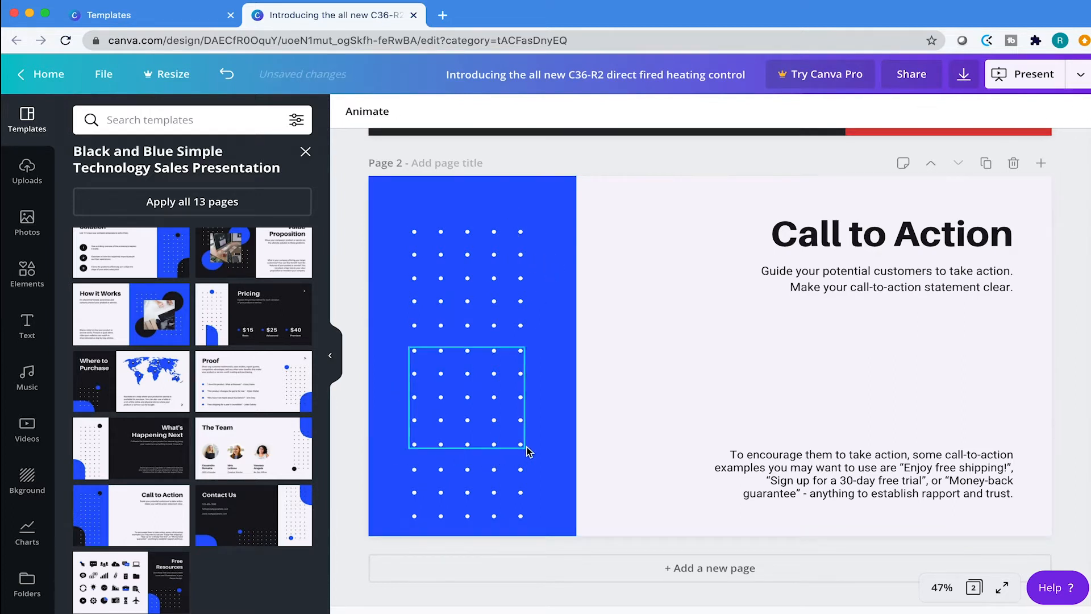
left_click(519, 470)
left_click_drag(518, 471, 523, 302)
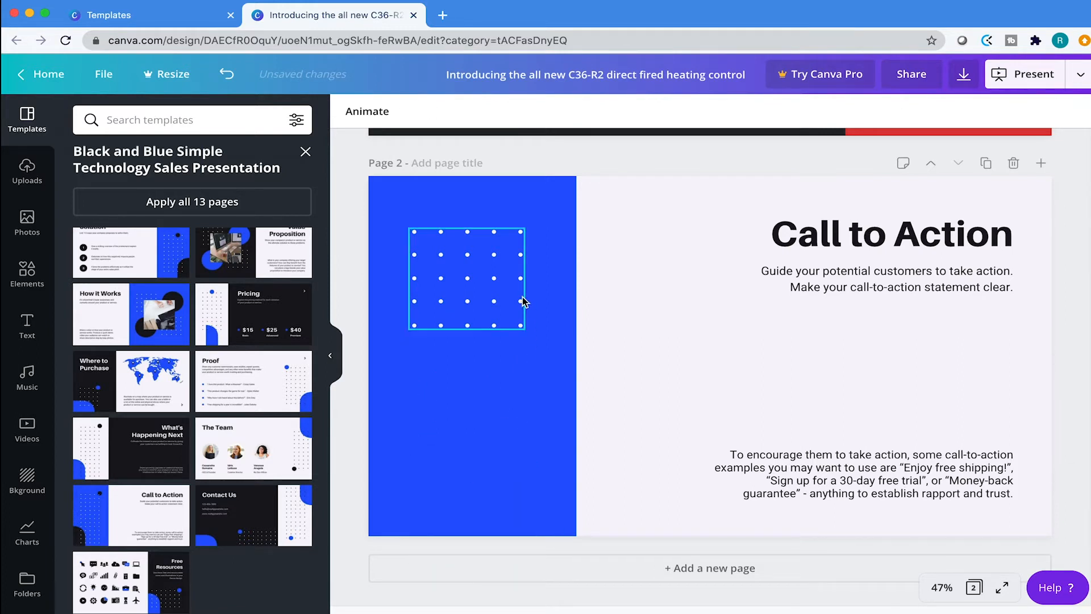
key("Delete")
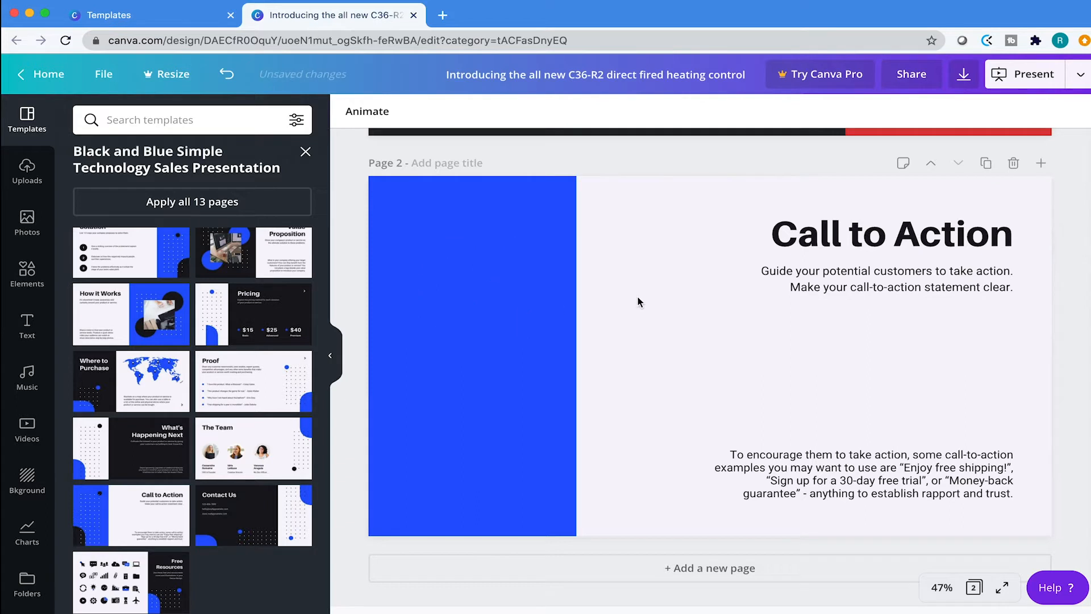
Step: Delete the "Call to Action" heading, the paragraph near the lower edge and the subheading text from page 2
left_click(778, 254)
key("Delete")
left_click(870, 473)
key("Delete")
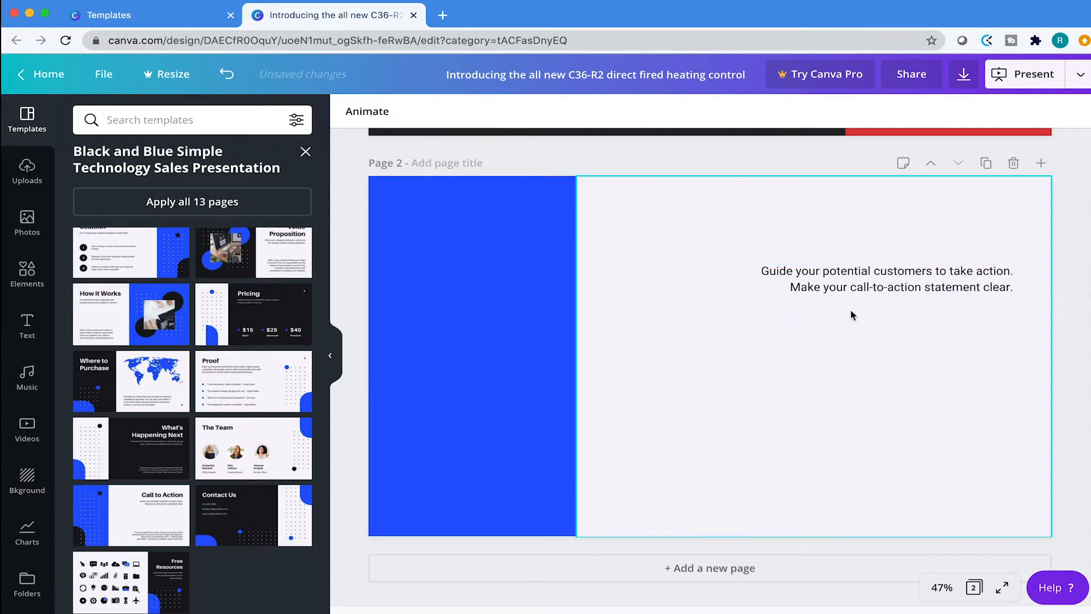
left_click(852, 285)
key("Delete")
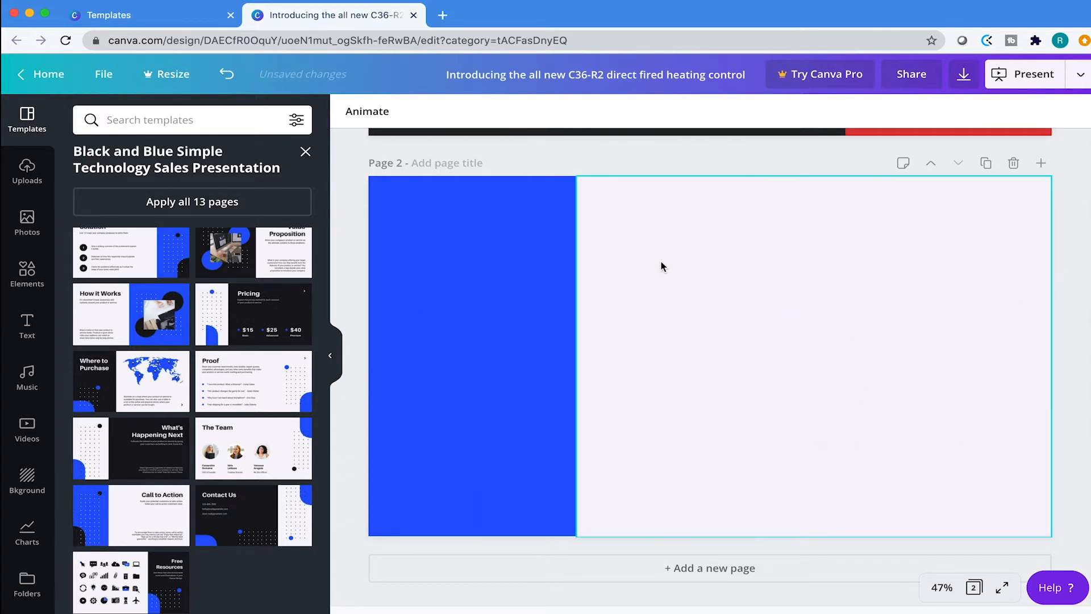
Step: Recolor page 2's blue panel with the red document color
left_click(539, 262)
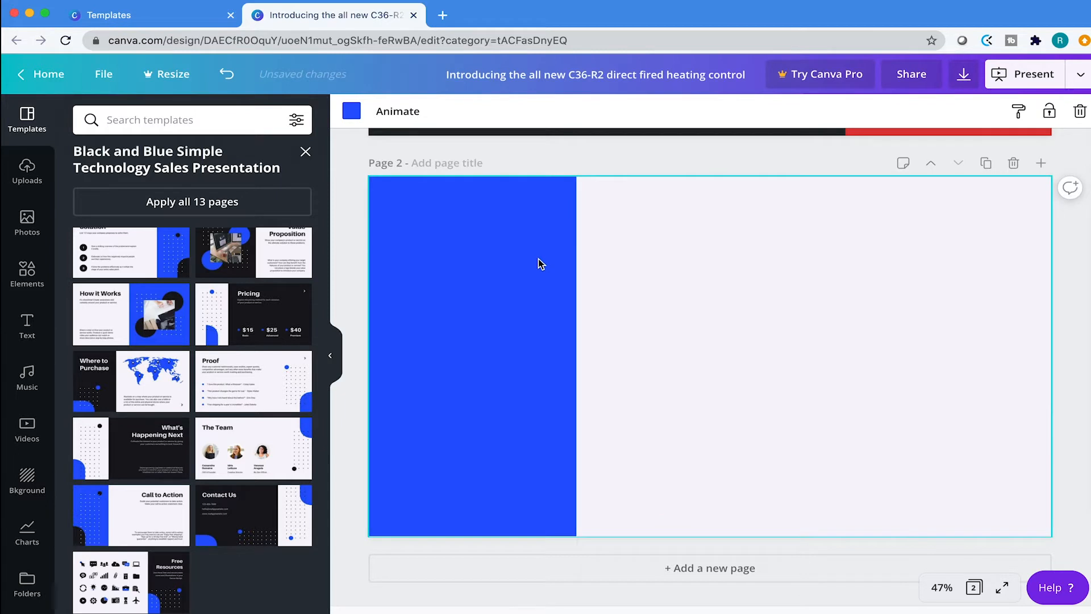
left_click(353, 113)
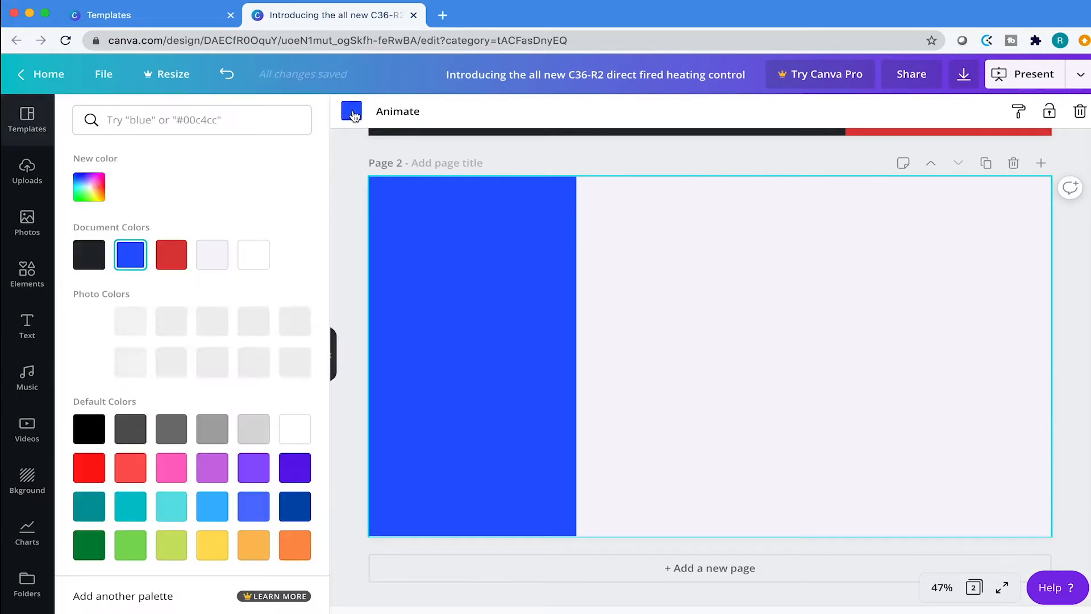
left_click(164, 261)
left_click(787, 233)
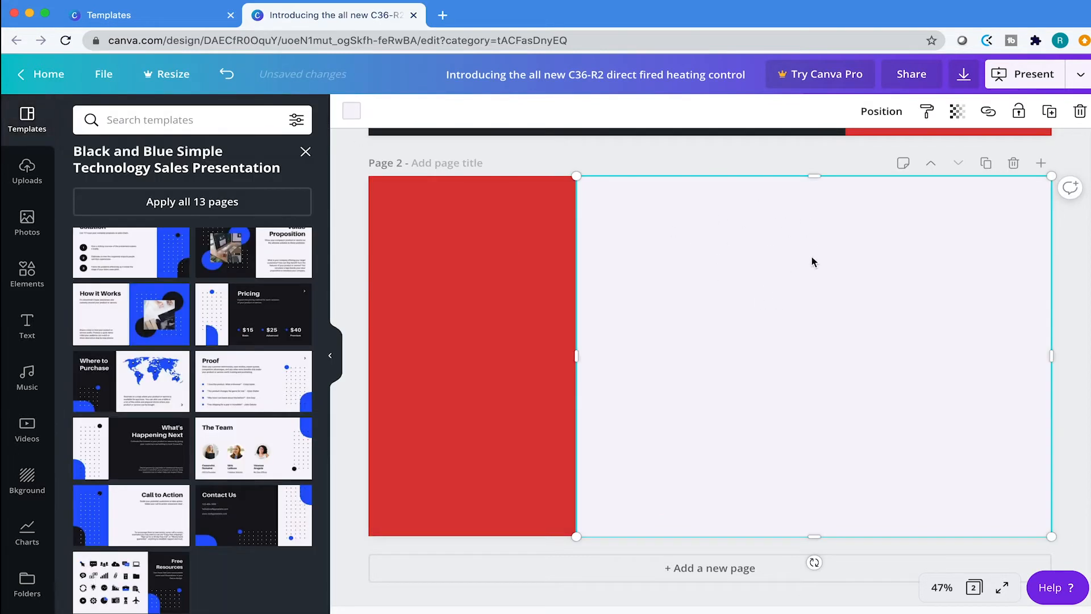
left_click(710, 164)
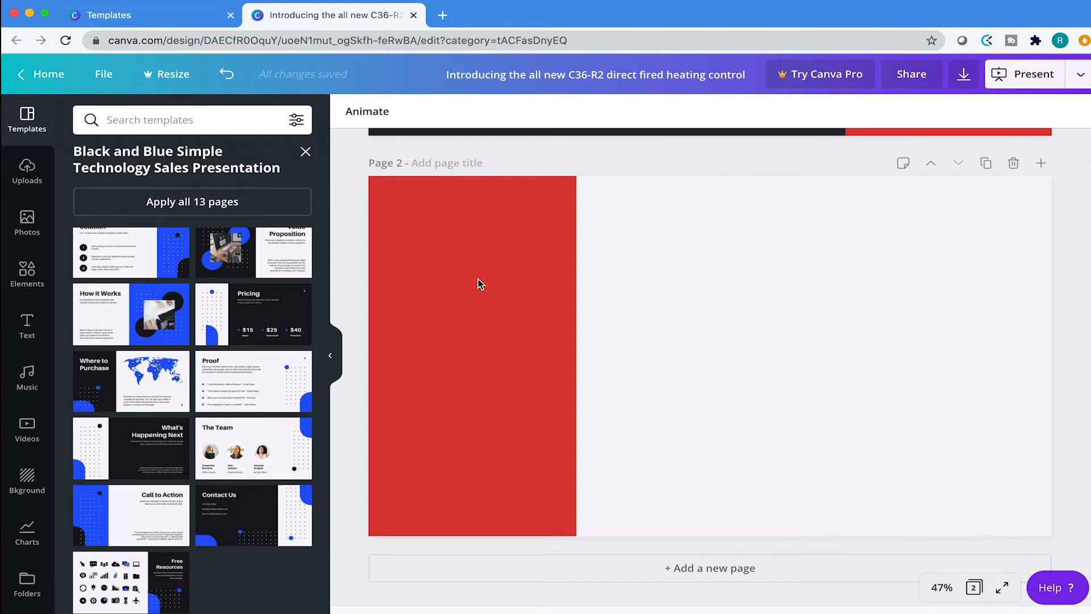
Step: Paste a copy of the cover headline onto page 2 and move it upward
scroll(479, 283, "up", 5)
left_click(507, 311)
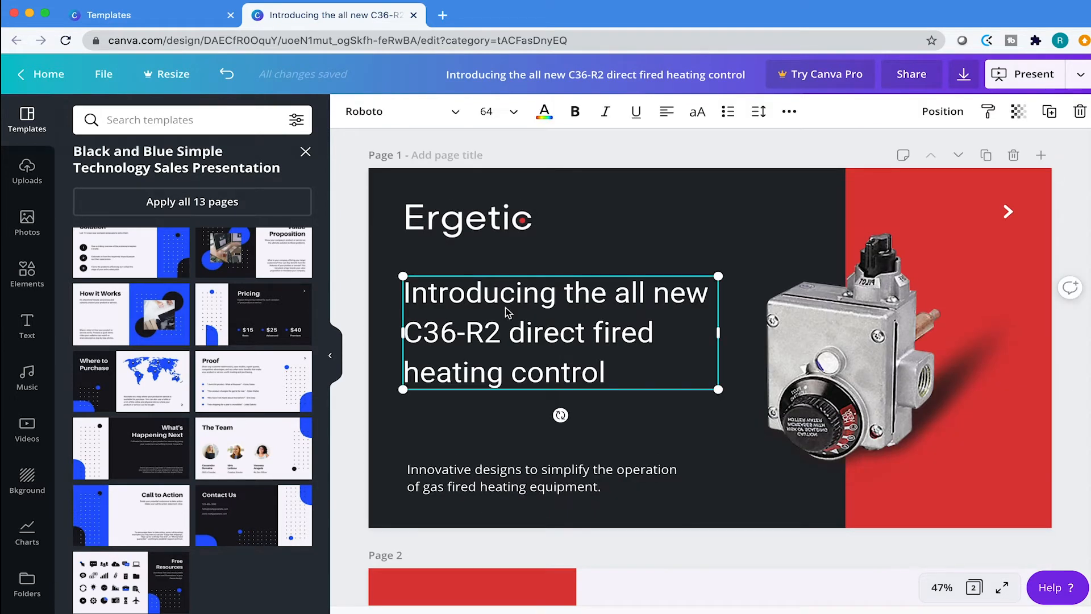
scroll(510, 342, "down", 5)
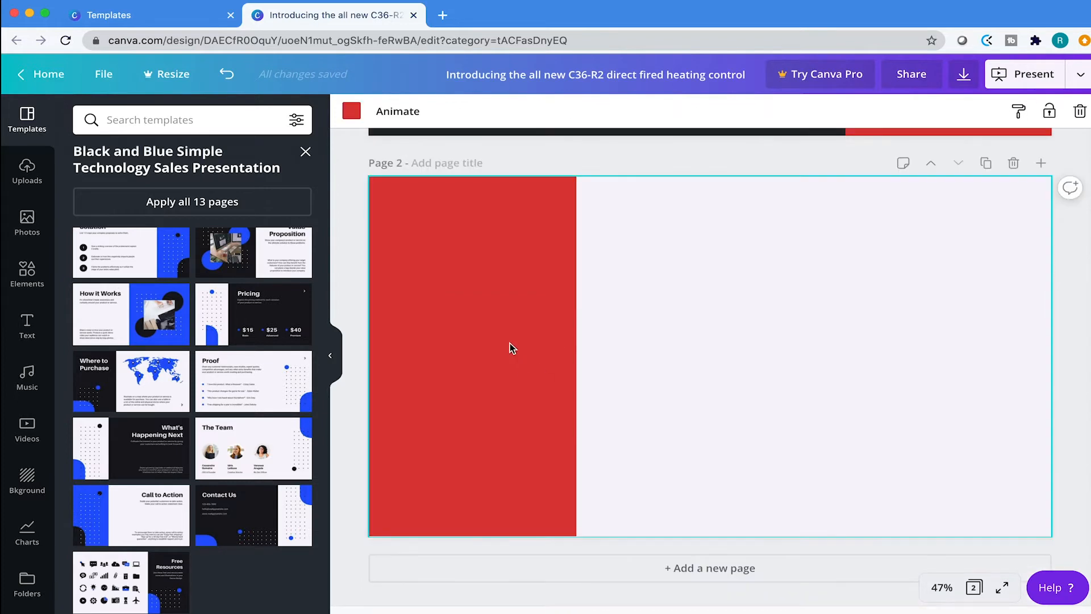
type("Introducing the all new C36-R2 direct fired heating control")
left_click_drag(543, 285, 543, 236)
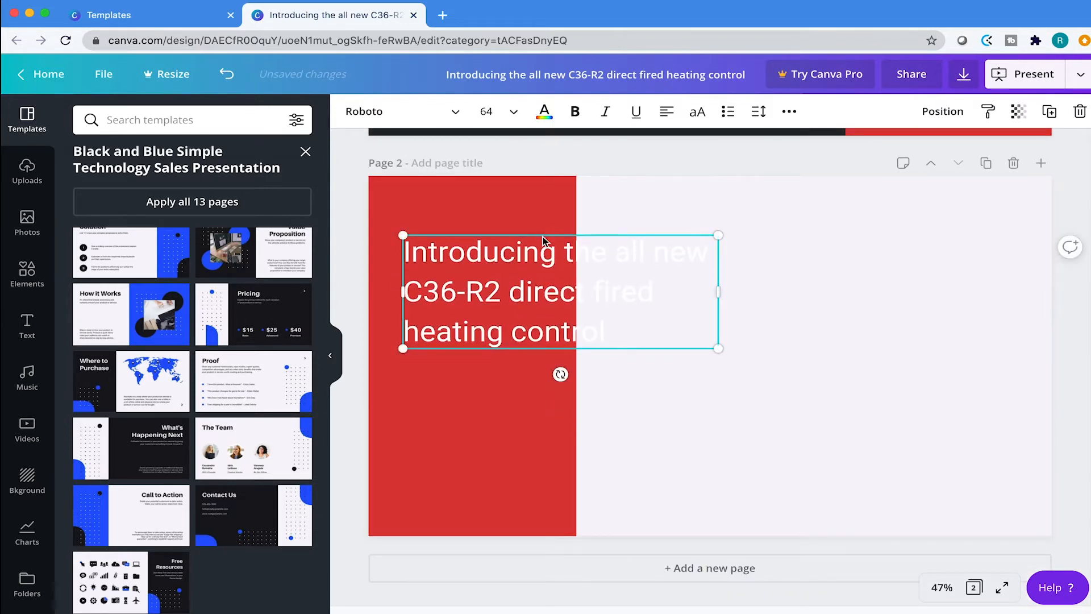
Step: Copy the cover headline again, paste it onto page 2 and move it up near the top of the red panel
scroll(544, 237, "up", 3)
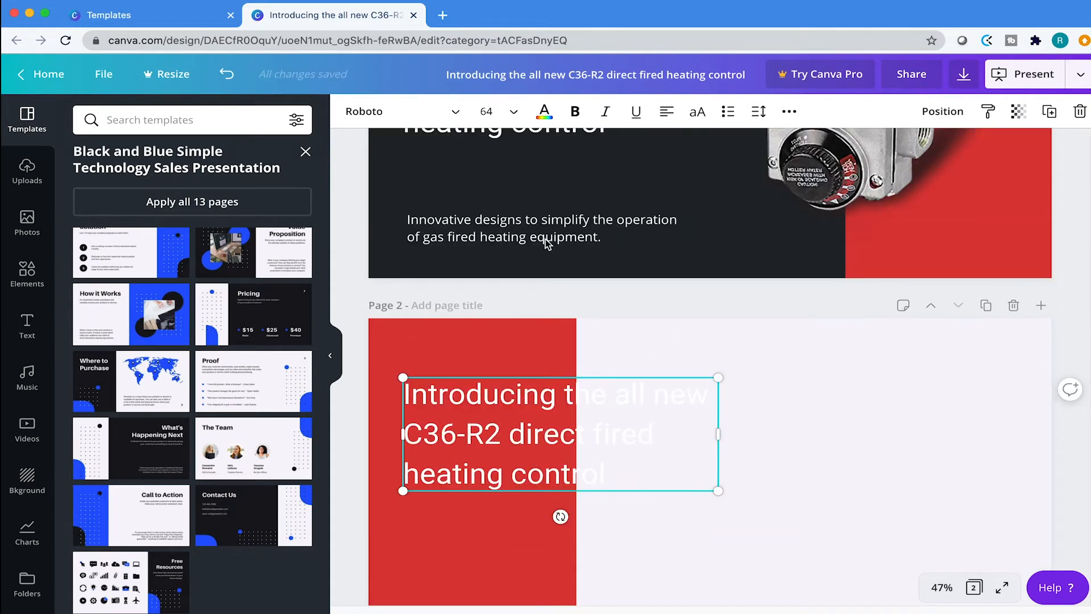
scroll(546, 243, "up", 5)
left_click(586, 308)
right_click(585, 308)
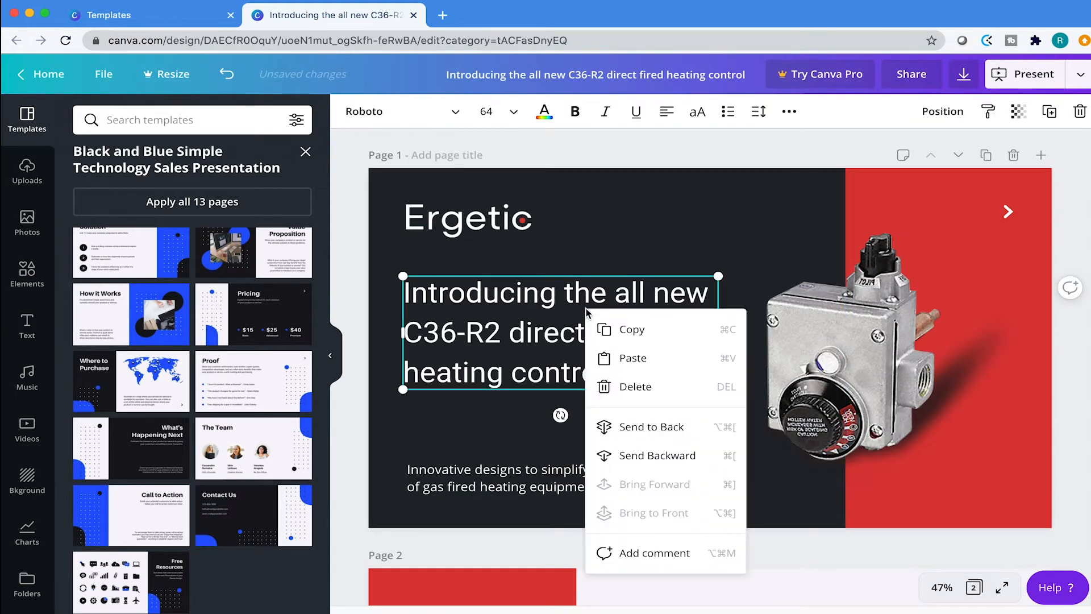
left_click(645, 330)
scroll(607, 369, "down", 8)
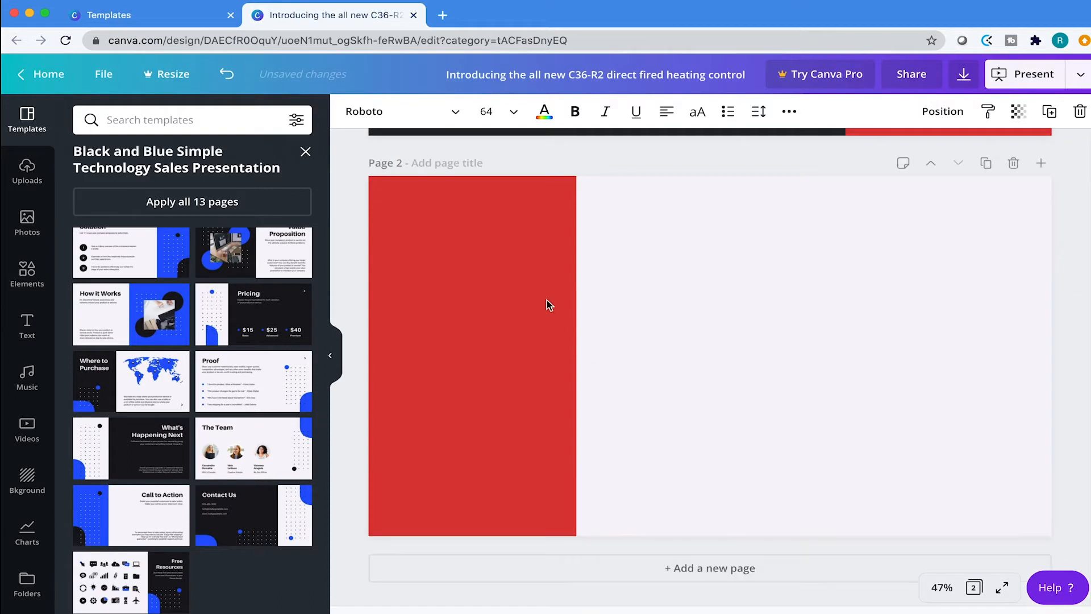
right_click(527, 267)
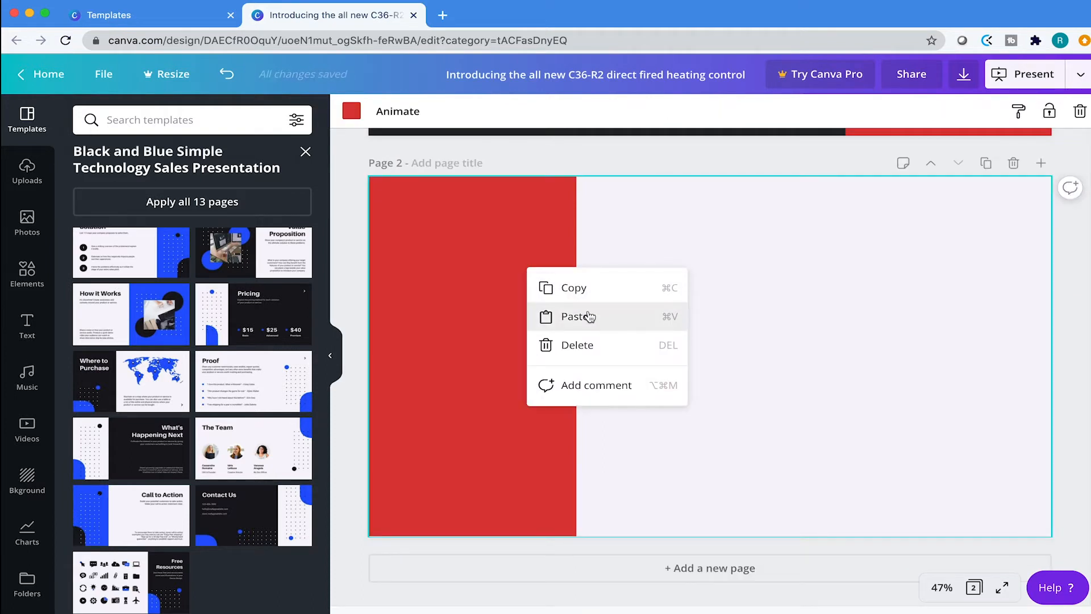
left_click(575, 316)
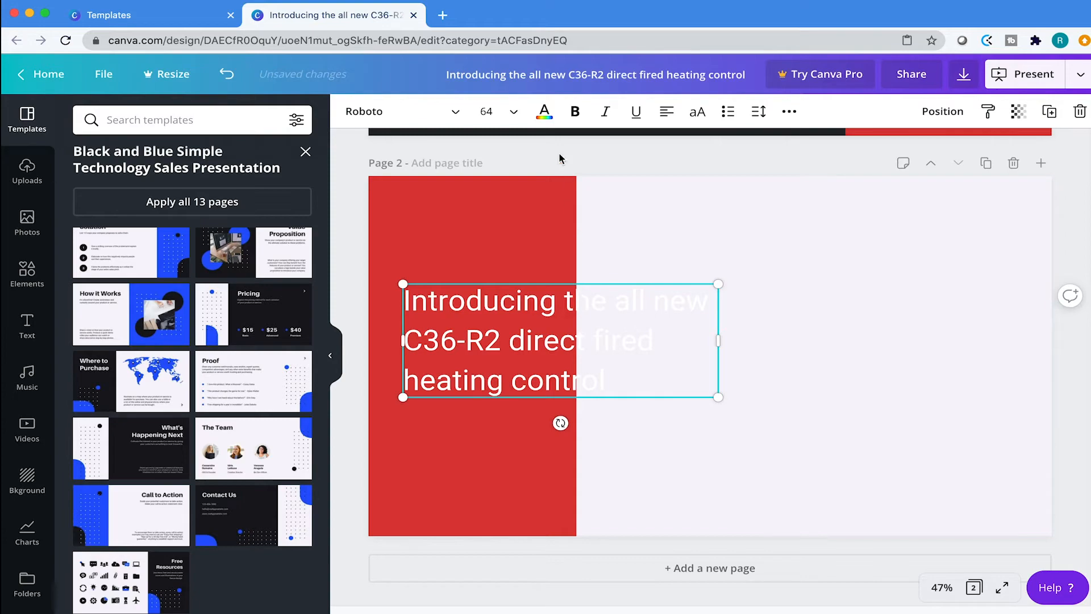
left_click_drag(521, 284, 519, 218)
Step: Switch to the Presentation Copy document in Word and copy the heading "Why Choose Ergetic?"
key("ctrl+Up")
left_click(287, 263)
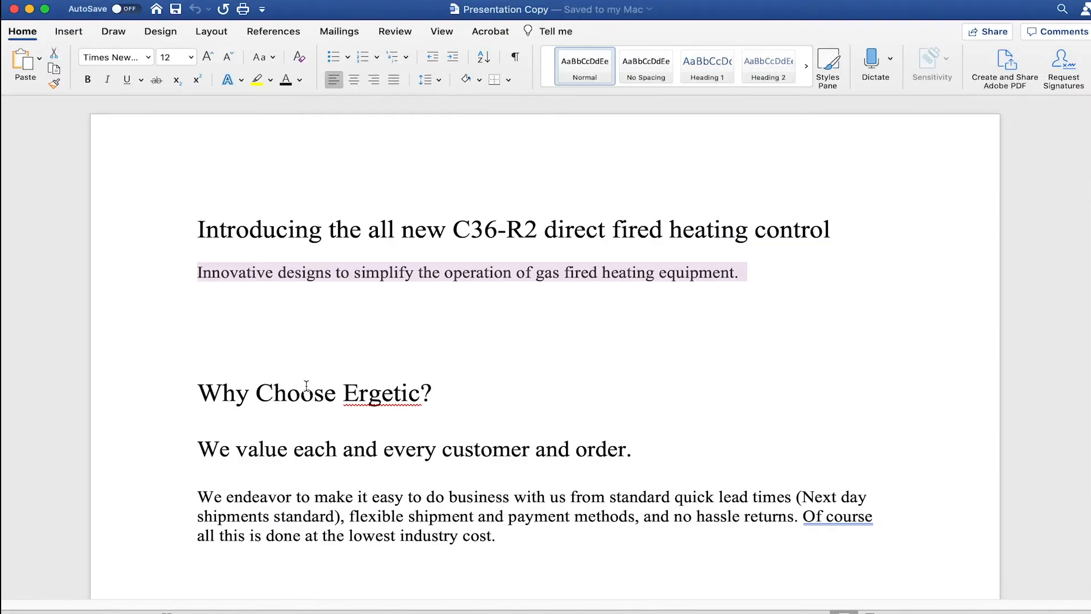
double_click(307, 392)
triple_click(372, 394)
key("ctrl+c")
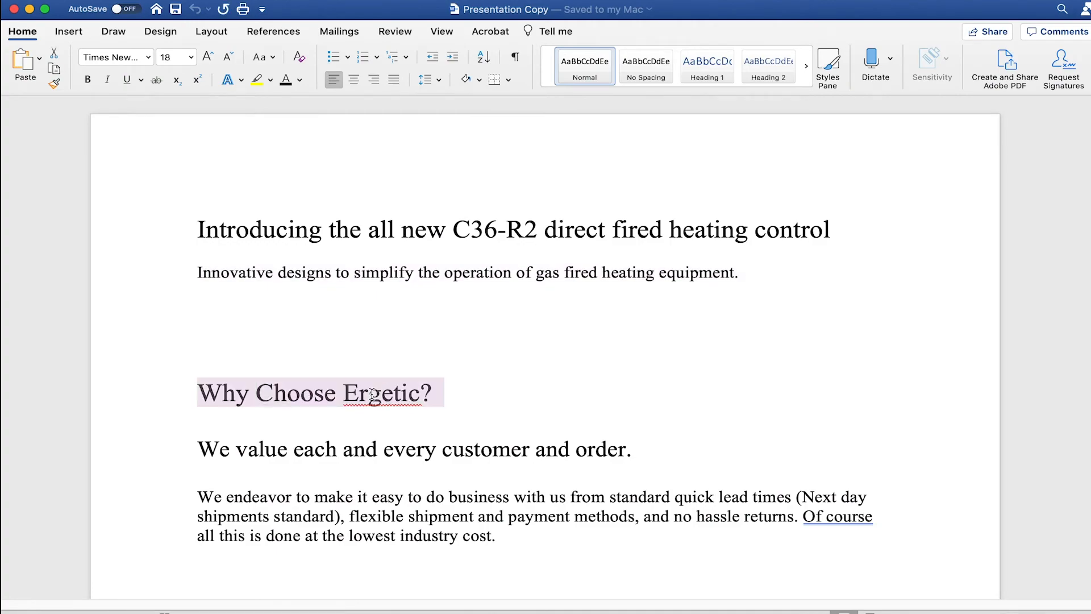
Step: Return to Canva, replace page 2's headline with "Why Choose Ergetic?" and narrow its text box to fit the red panel
key("ctrl+Up")
left_click(461, 367)
triple_click(452, 327)
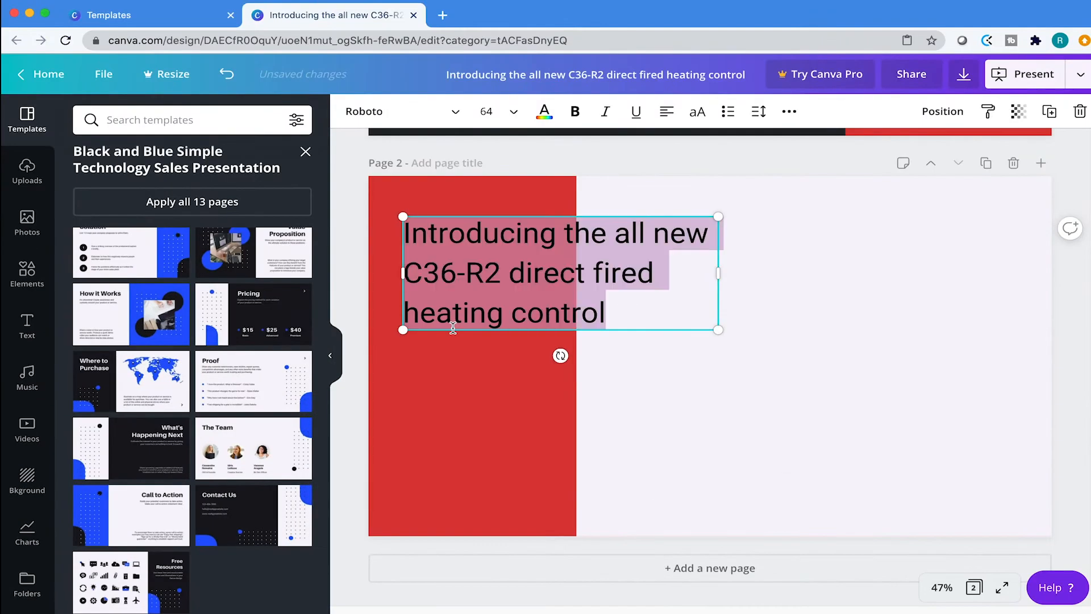
key("ctrl+v")
left_click_drag(726, 232, 555, 250)
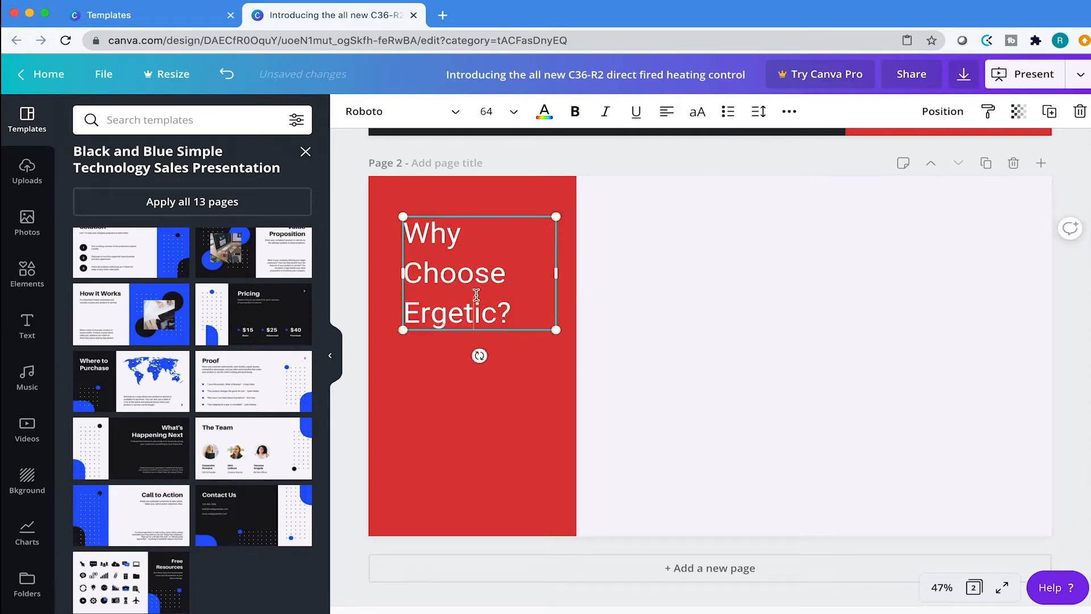
Step: Widen the "Why Choose Ergetic?" text box so it wraps onto two lines, and shift it slightly up and left
double_click(476, 297)
left_click_drag(505, 218, 500, 213)
left_click_drag(554, 267, 570, 267)
left_click_drag(505, 211, 498, 209)
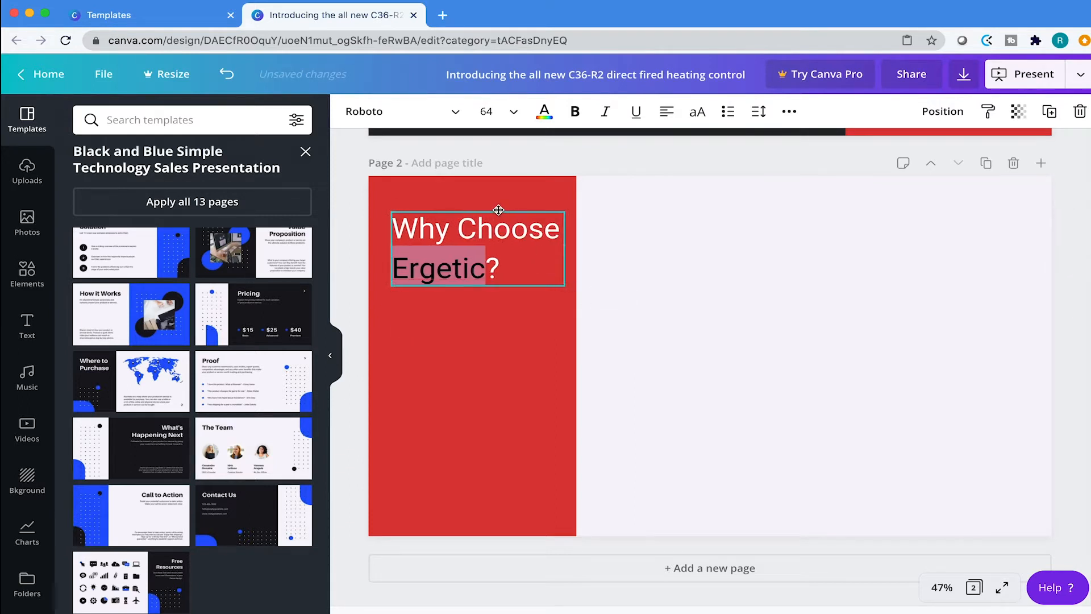
Step: Nudge the "Why Choose Ergetic?" heading up slightly within page 2's red panel and deselect it
left_click(517, 171)
left_click(516, 210)
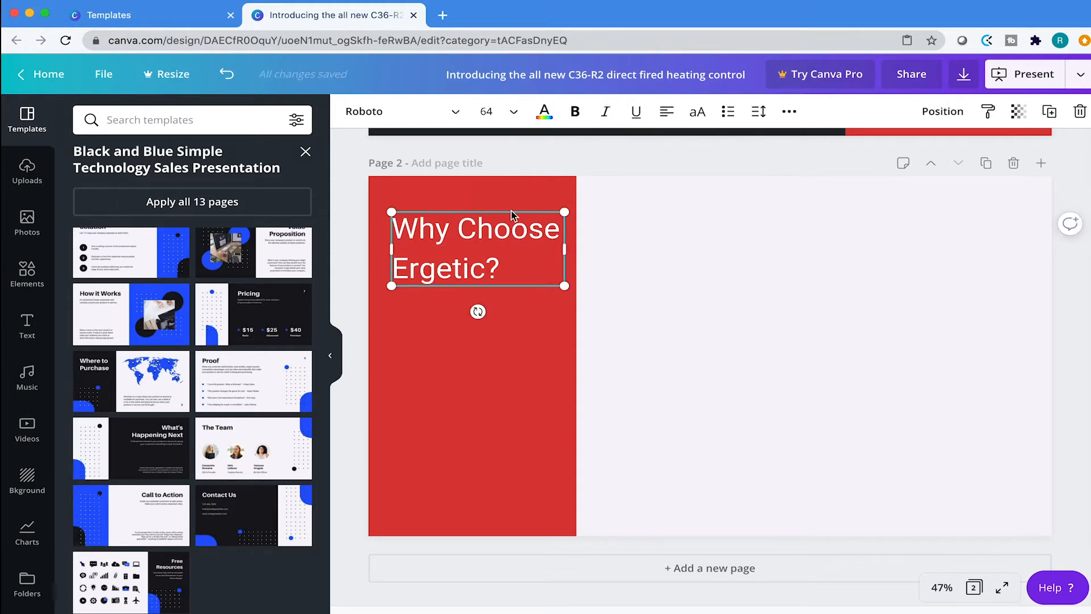
left_click(510, 211)
left_click(530, 152)
left_click(480, 251)
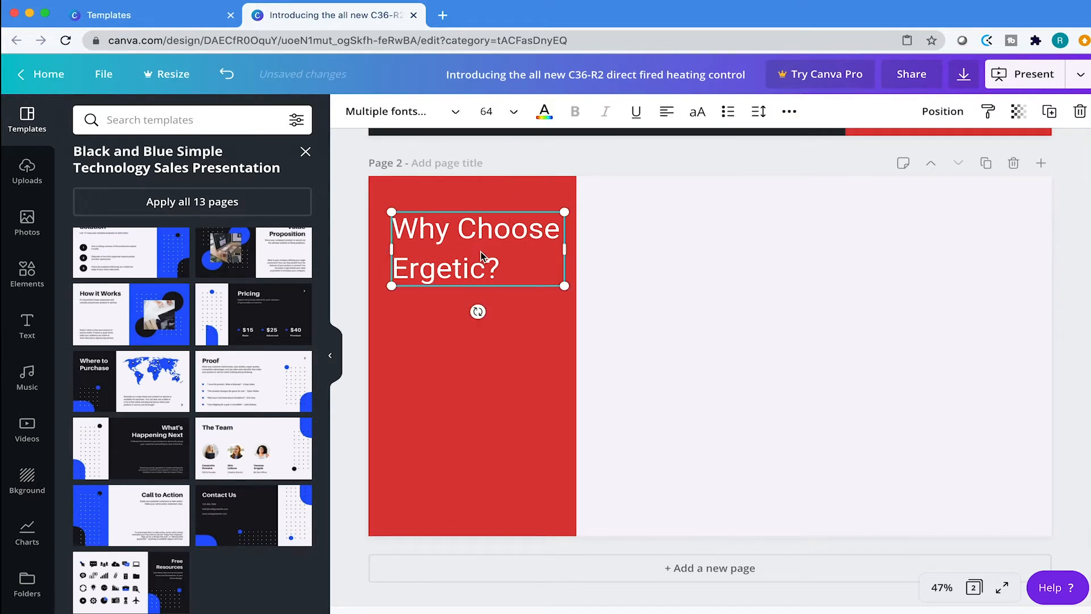
key("Up")
key("Up")
key("Up")
key("Up")
key("Up")
key("Up")
key("Up")
key("Up")
key("Up")
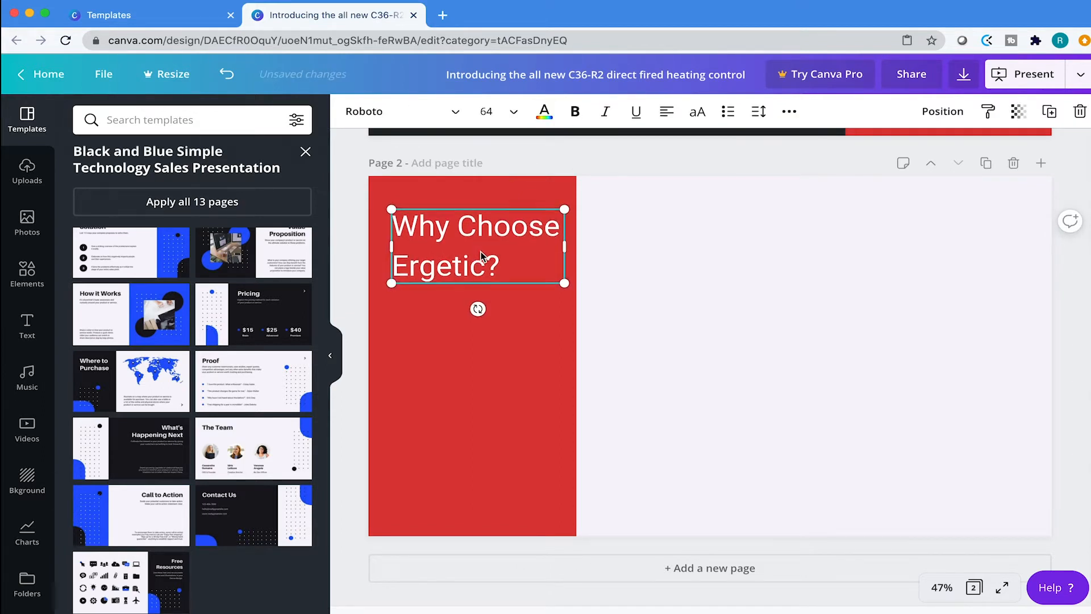
left_click(531, 162)
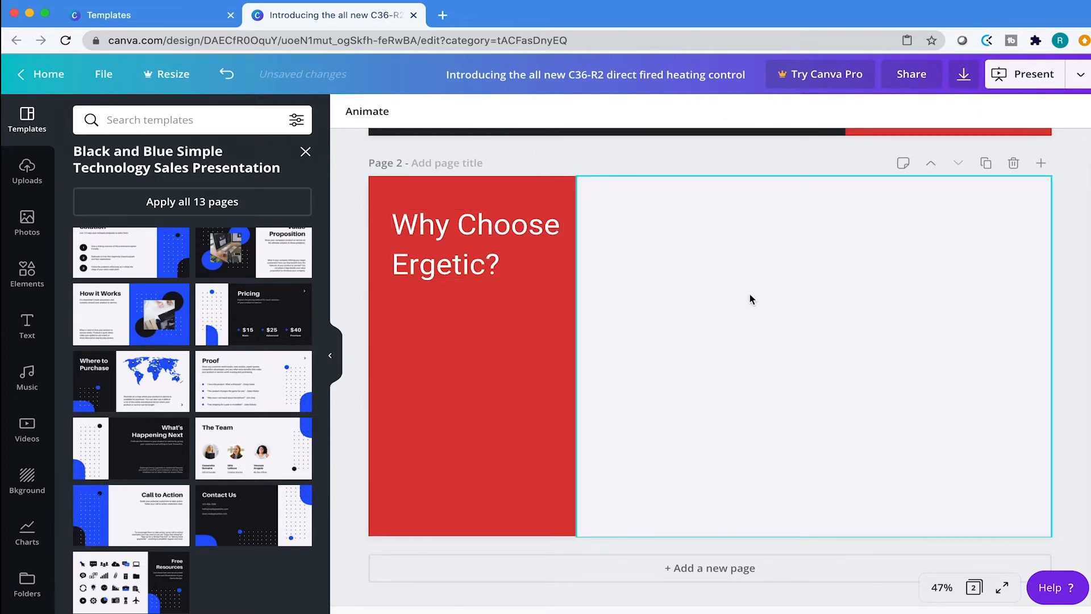
Step: Change the font of the whole tagline on the cover page to Roboto Mono Regular
scroll(733, 284, "up", 6)
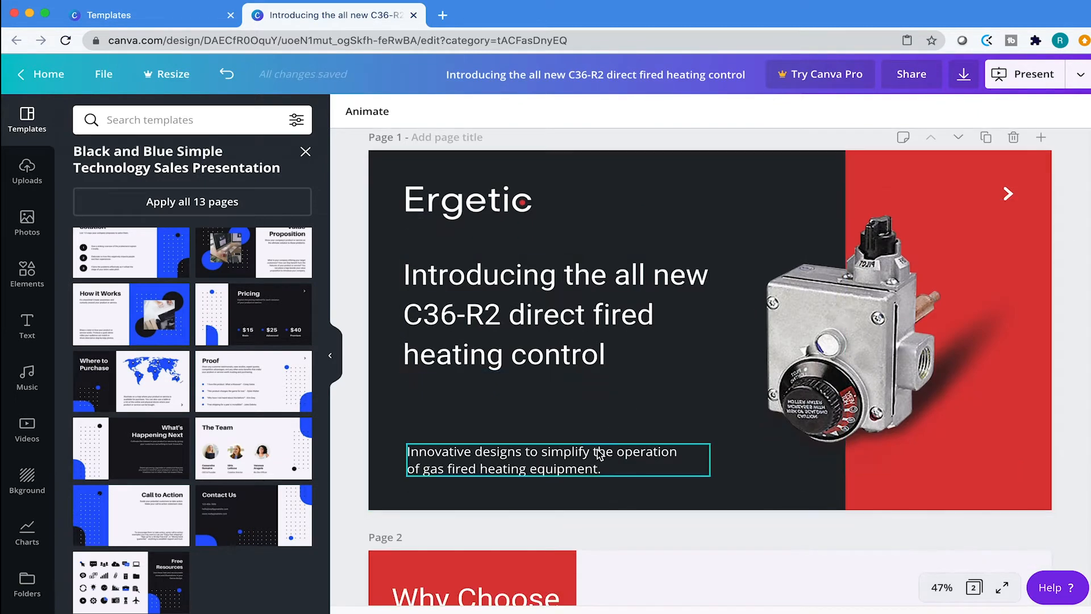
left_click(600, 454)
triple_click(595, 461)
key("ctrl+a")
key("ctrl+c")
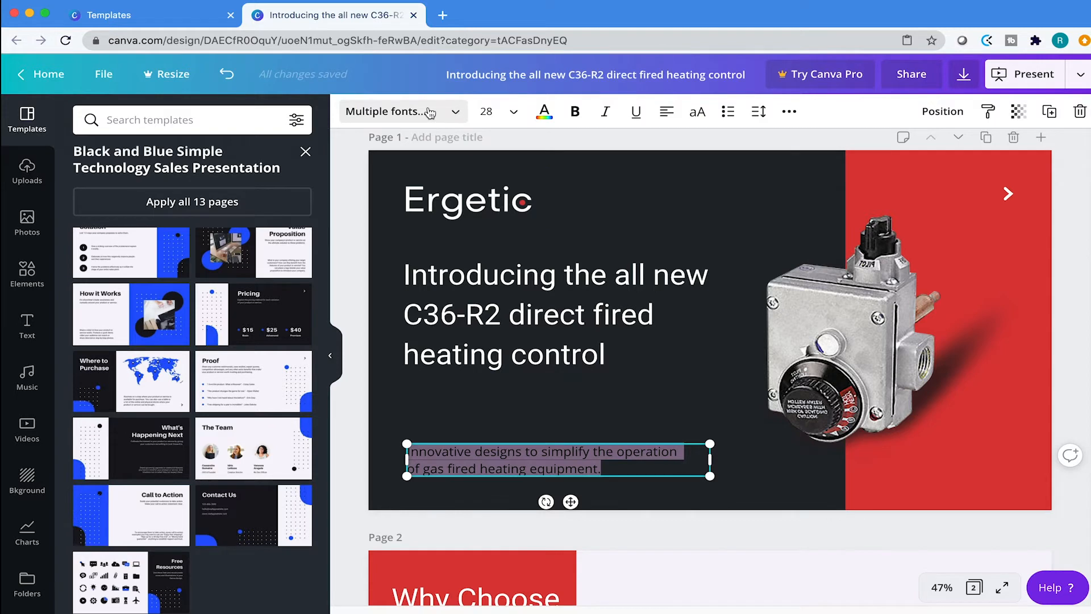
left_click(460, 114)
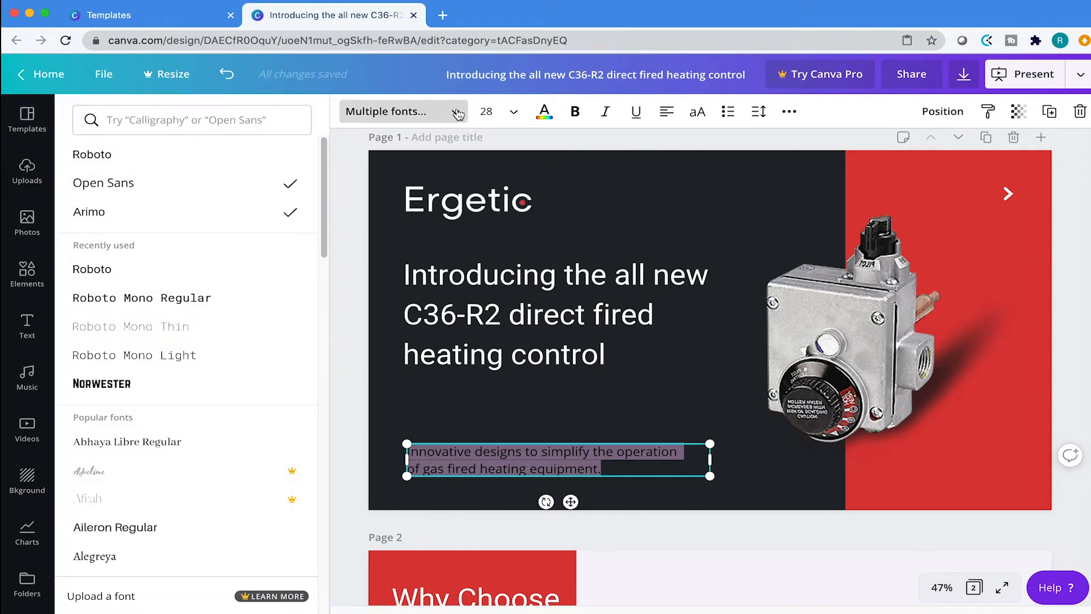
left_click(214, 300)
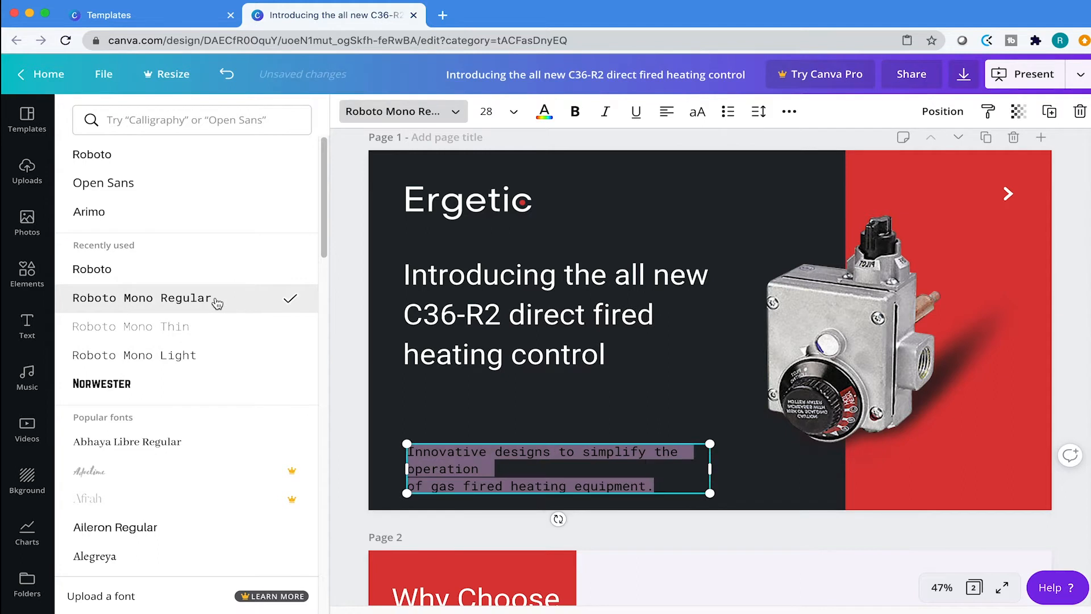
left_click(460, 469)
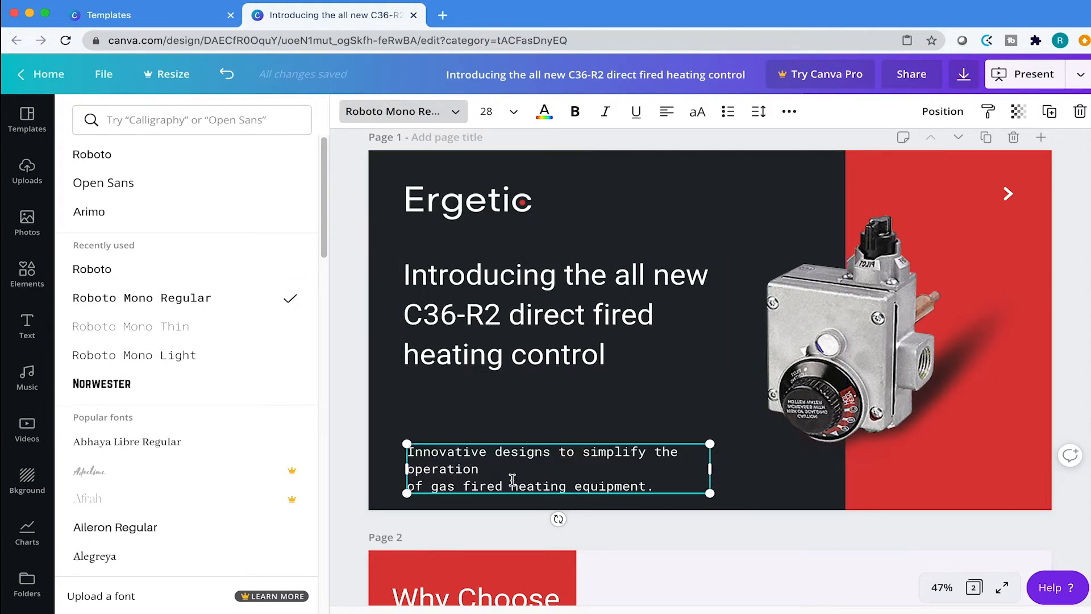
Step: Widen the cover tagline's text box and rework its line breaks so the text fits on two lines, breaking after "simplify the"
left_click(424, 486)
key("BackSpace")
left_click(652, 451)
key("Return")
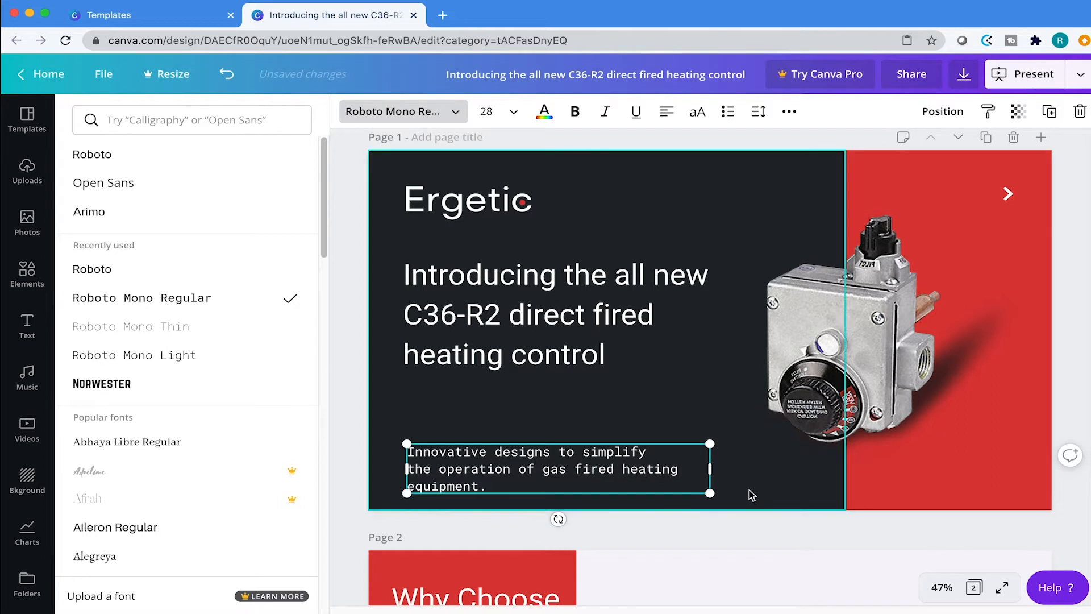
left_click_drag(710, 469, 749, 469)
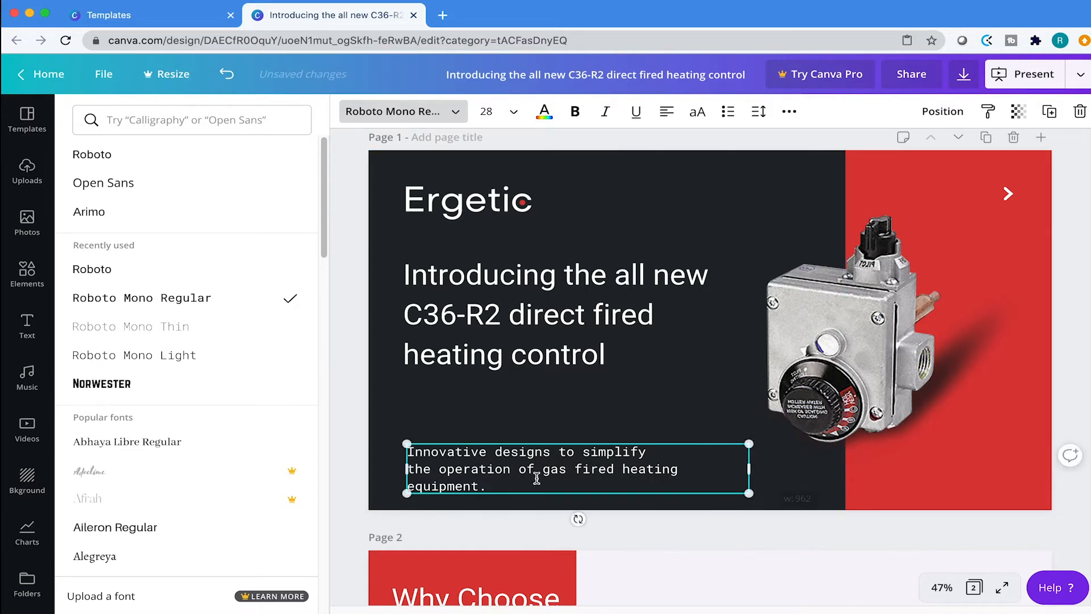
left_click(413, 469)
key("BackSpace")
key("BackSpace")
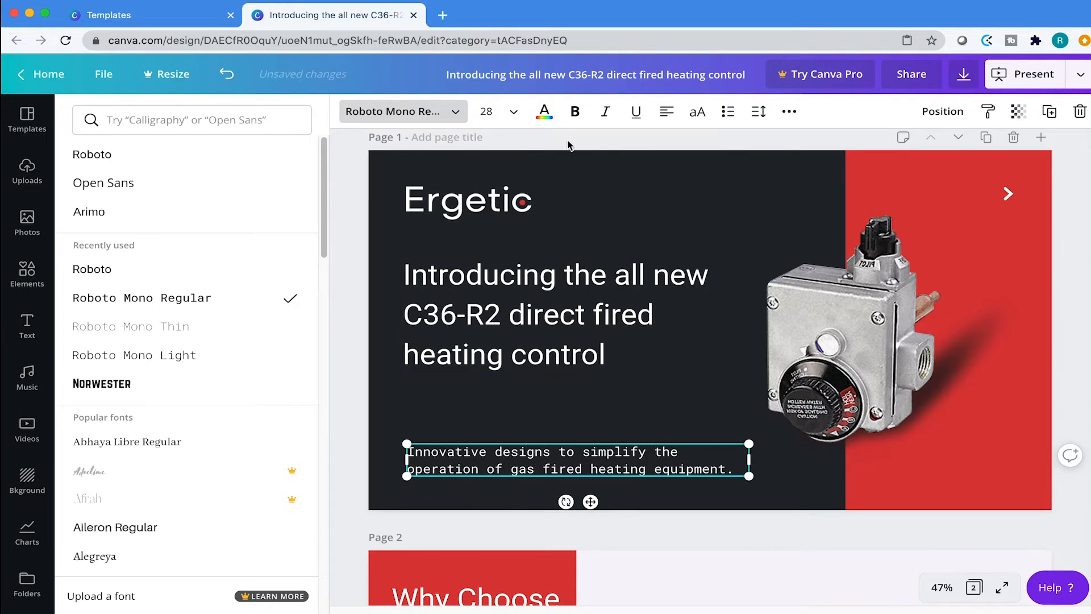
key("Escape")
left_click(668, 141)
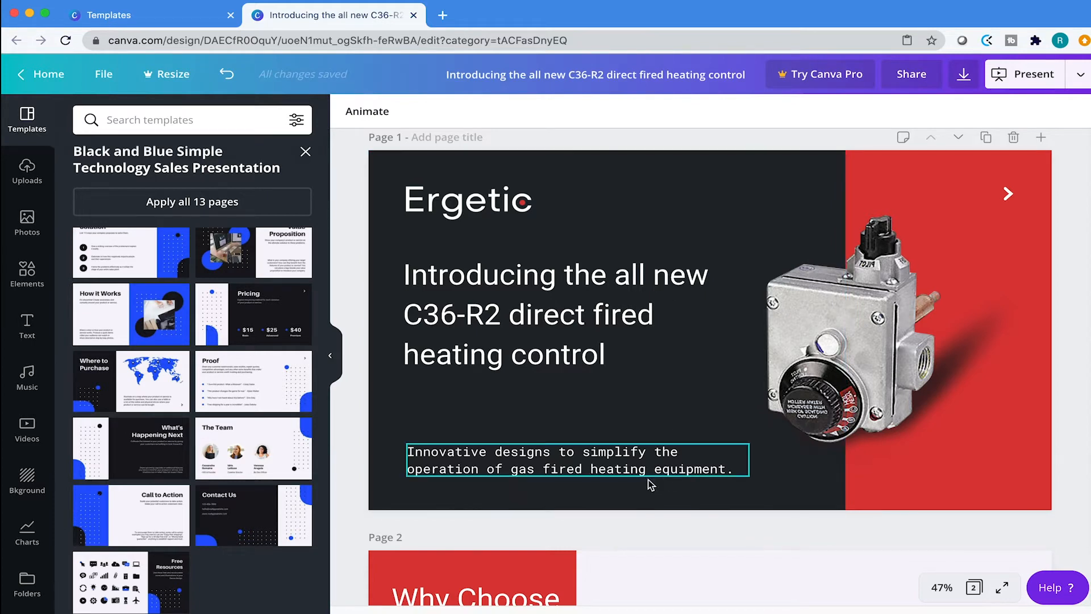
Step: Copy the restyled tagline from the cover and paste it onto page 2
scroll(664, 480, "down", 5)
scroll(611, 221, "up", 2)
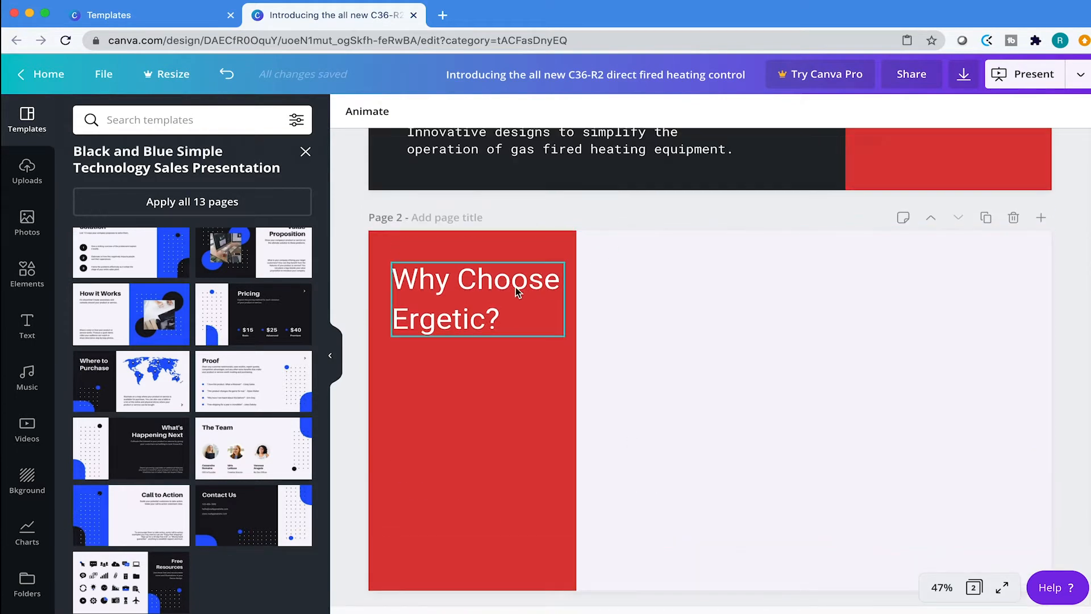
double_click(534, 288)
left_click(648, 202)
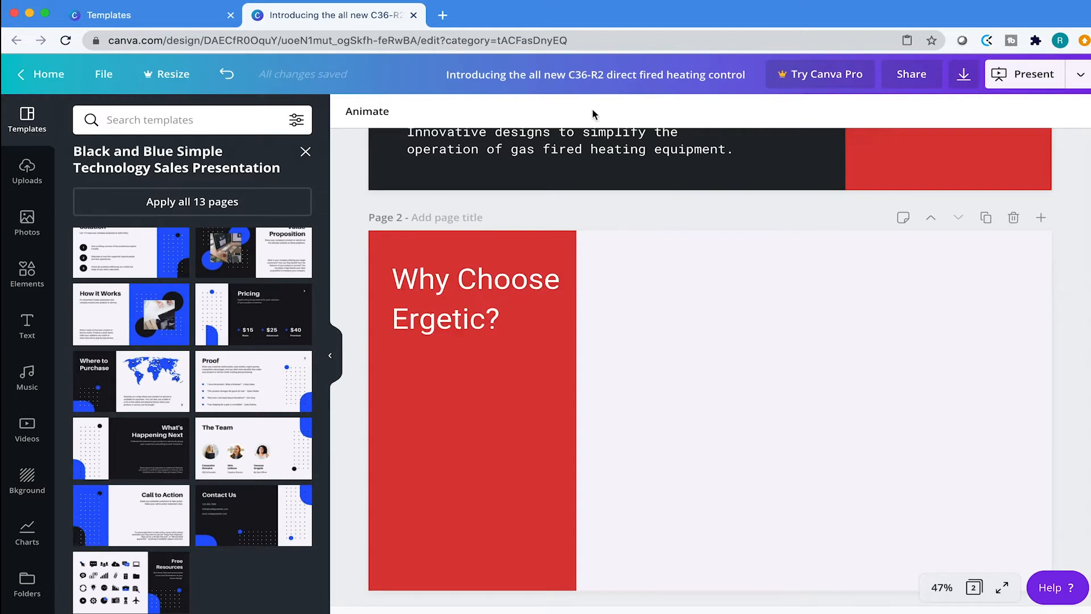
scroll(597, 153, "up", 3)
left_click(543, 241)
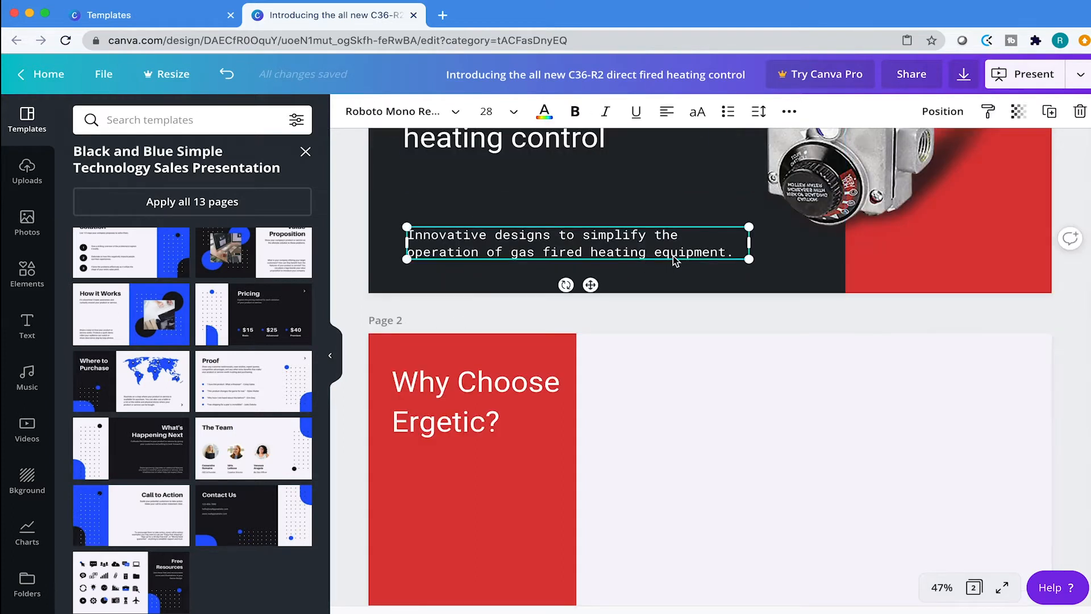
scroll(748, 311, "down", 3)
left_click(748, 307)
key("ctrl+v")
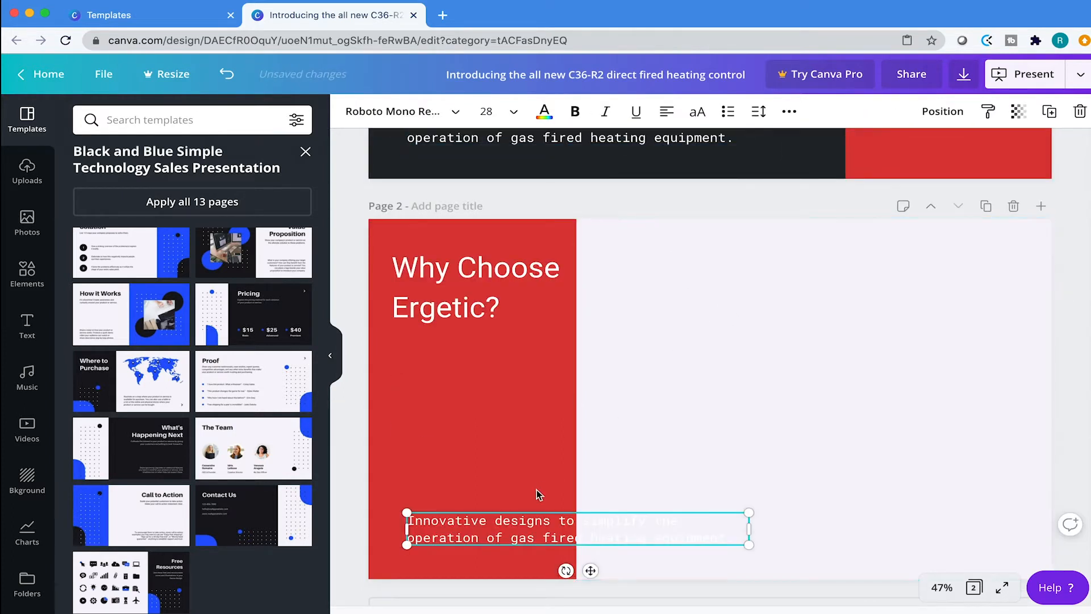
Step: Move the pasted tagline out of the red panel into the upper part of page 2's light area
left_click(560, 531)
left_click(554, 195)
left_click(493, 526)
left_click_drag(503, 518, 457, 466)
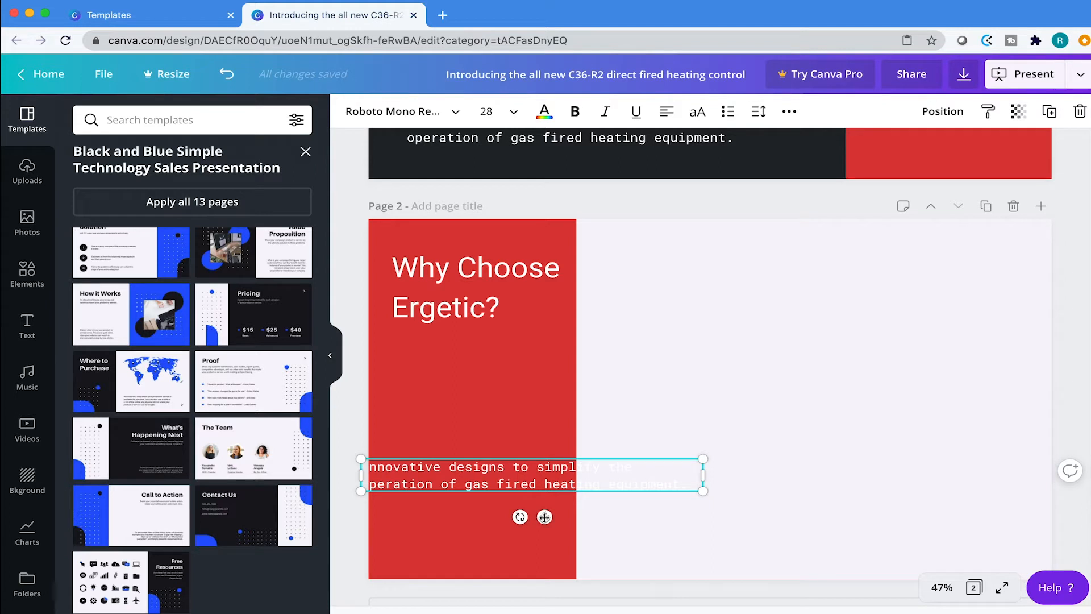
left_click_drag(550, 523, 816, 323)
Step: Recolor all of page 2's pasted tagline with the near-black document color and shift its text box slightly up
double_click(817, 320)
key("super+a")
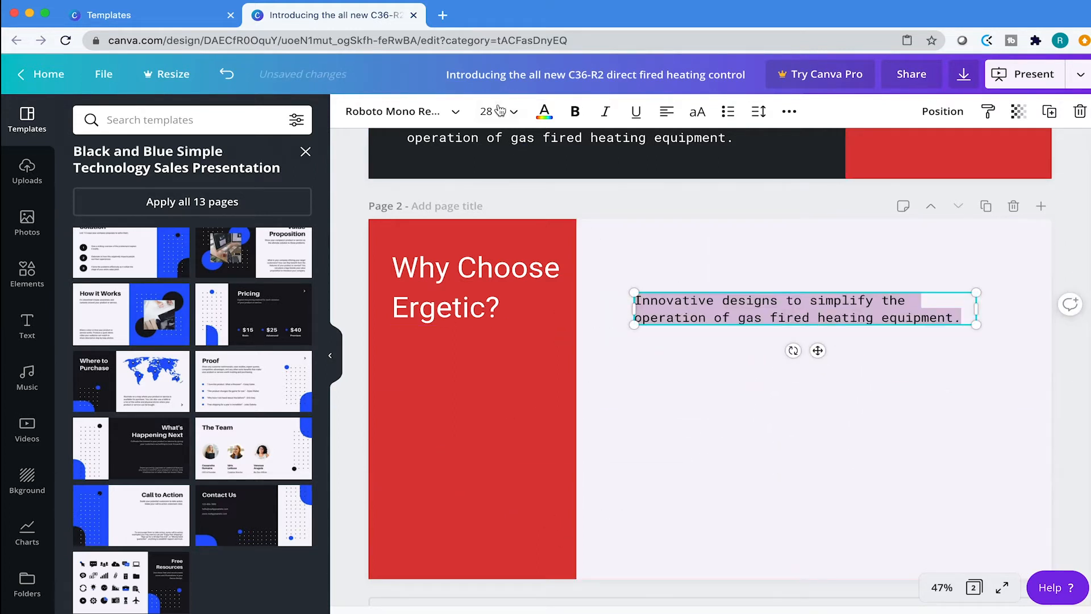
left_click(456, 114)
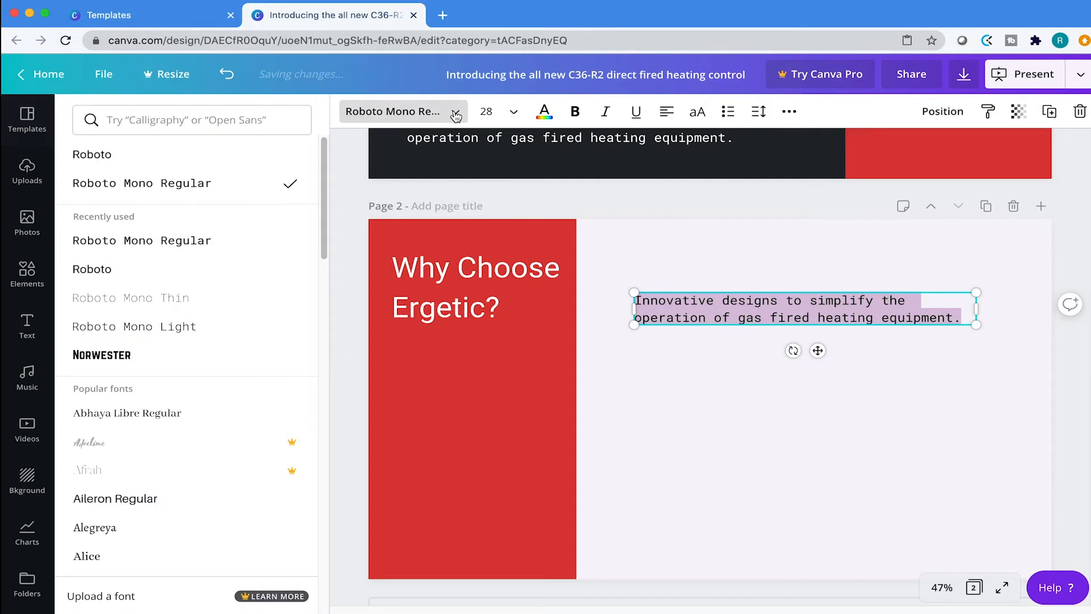
left_click(544, 111)
left_click(90, 254)
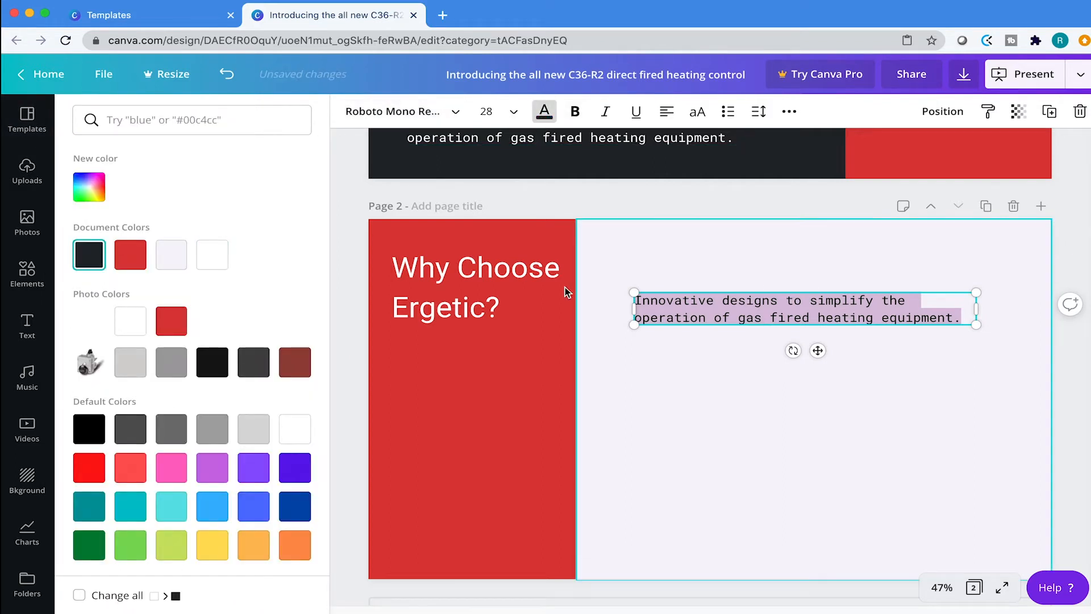
left_click(671, 285)
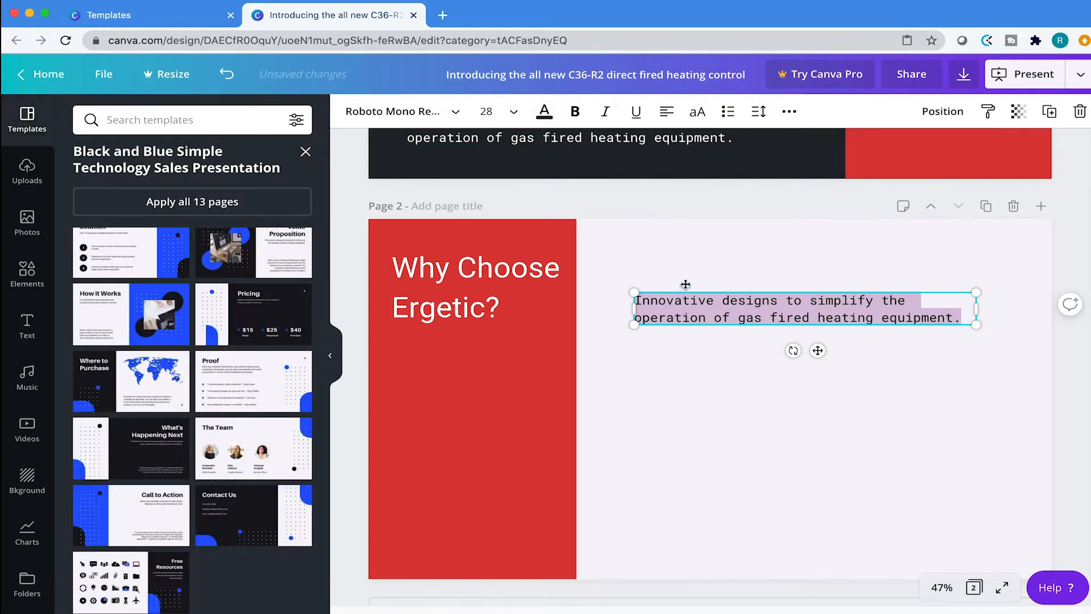
left_click_drag(684, 290, 682, 269)
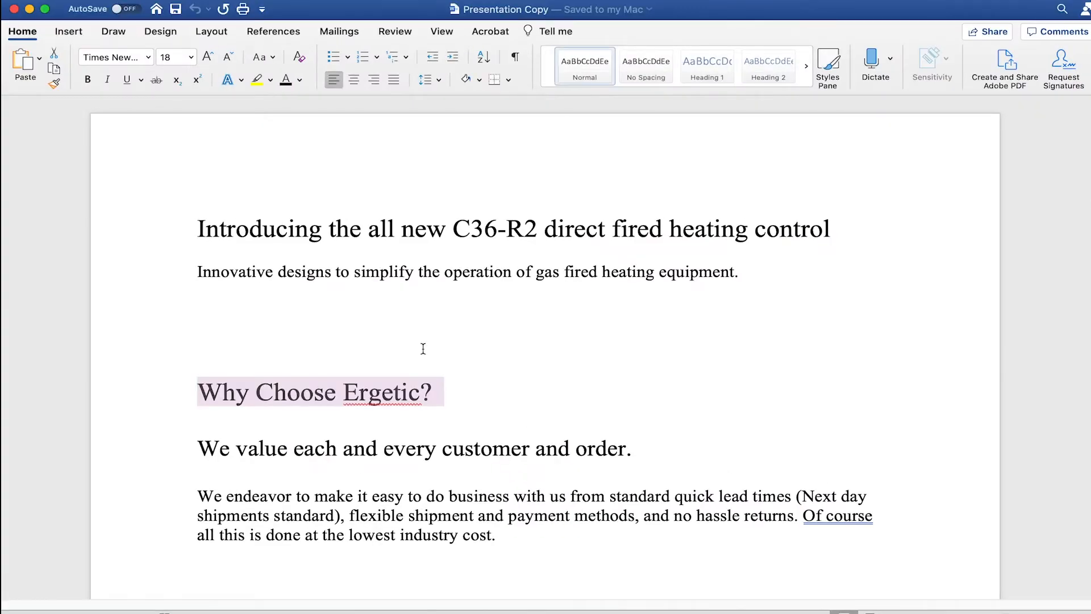
Step: Copy the "We endeavor to make it easy" paragraph from the Presentation Copy document in Word and replace page 2's tagline with it in Canva
scroll(420, 352, "down", 2)
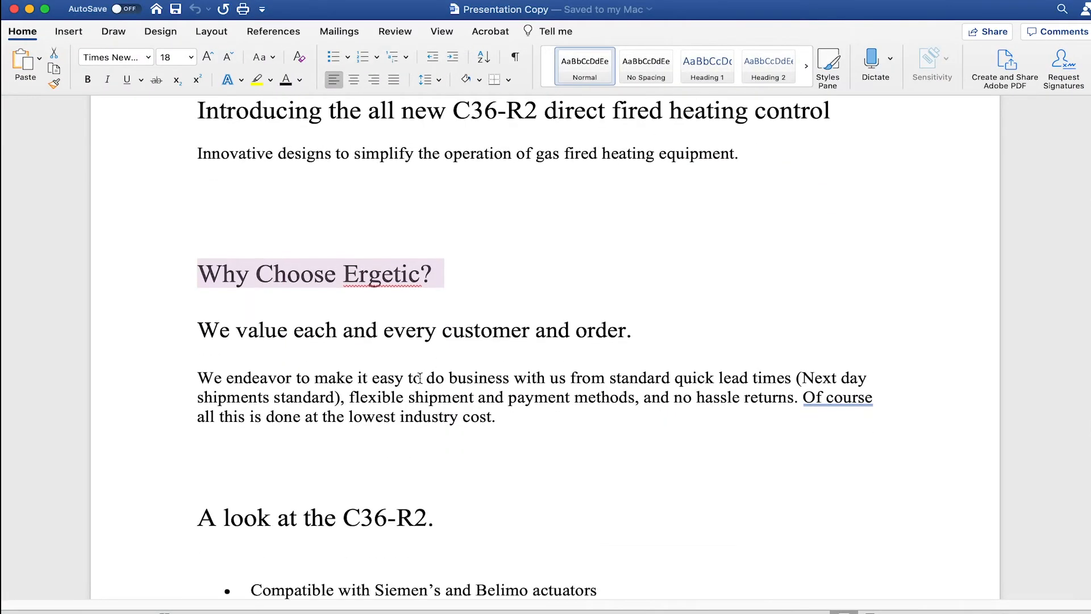
triple_click(408, 400)
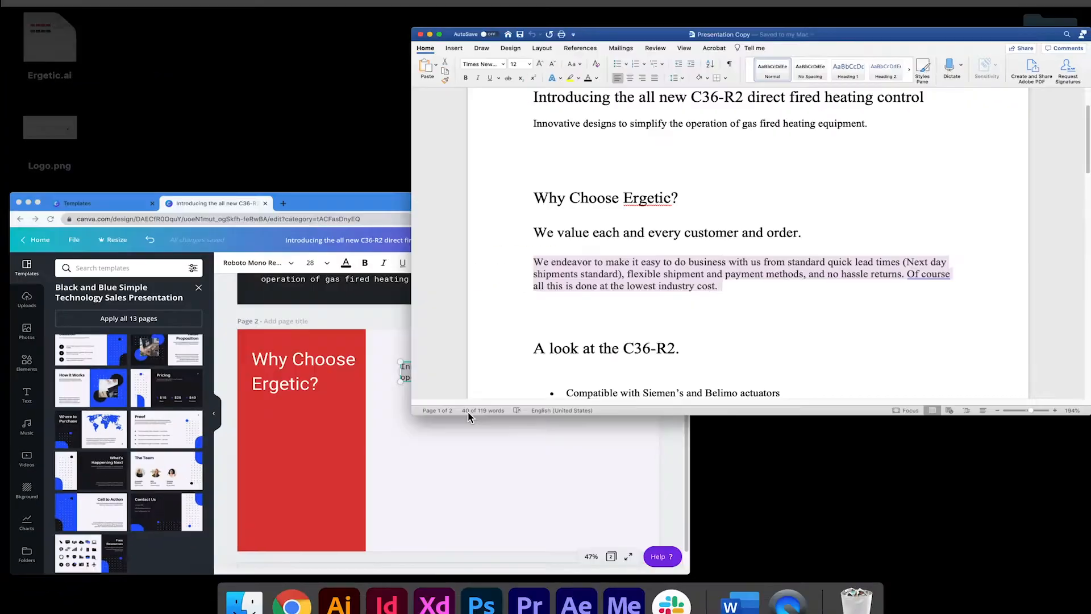
left_click(392, 444)
triple_click(429, 375)
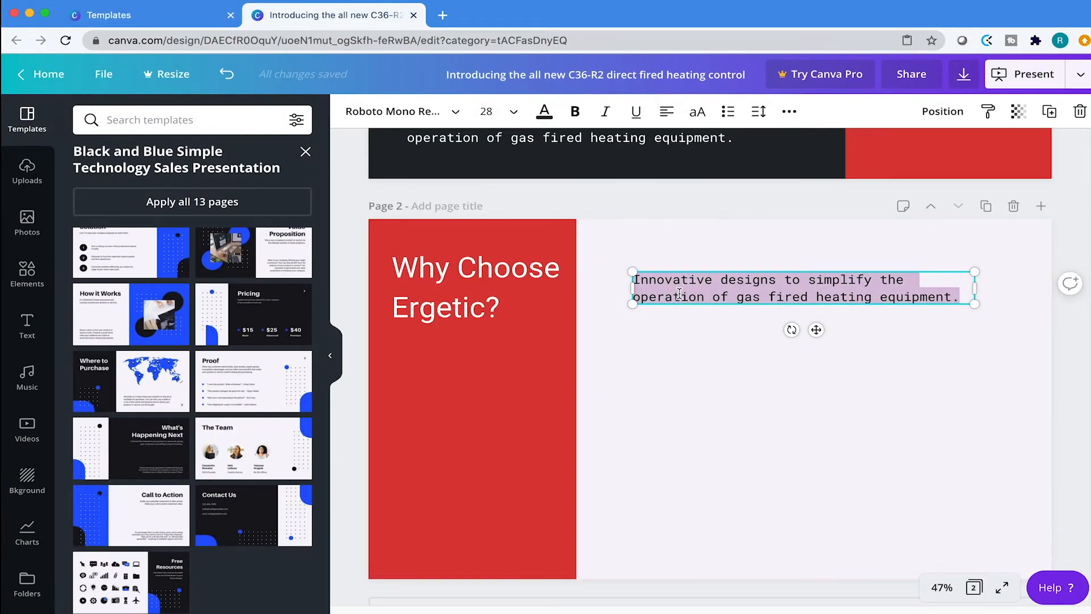
type("We endeavor to make it easy to do business with us from standard quick lead times (Next day shipments standard), flexible shipment and payment methods, and no hassle returns. Of course all this is done at the lowest industry cost.")
Step: Widen the page 2 paragraph's text box on both sides and remove the stray line breaks so the text flows continuously
left_click_drag(975, 331, 1022, 332)
left_click_drag(632, 330, 613, 329)
left_click(617, 298)
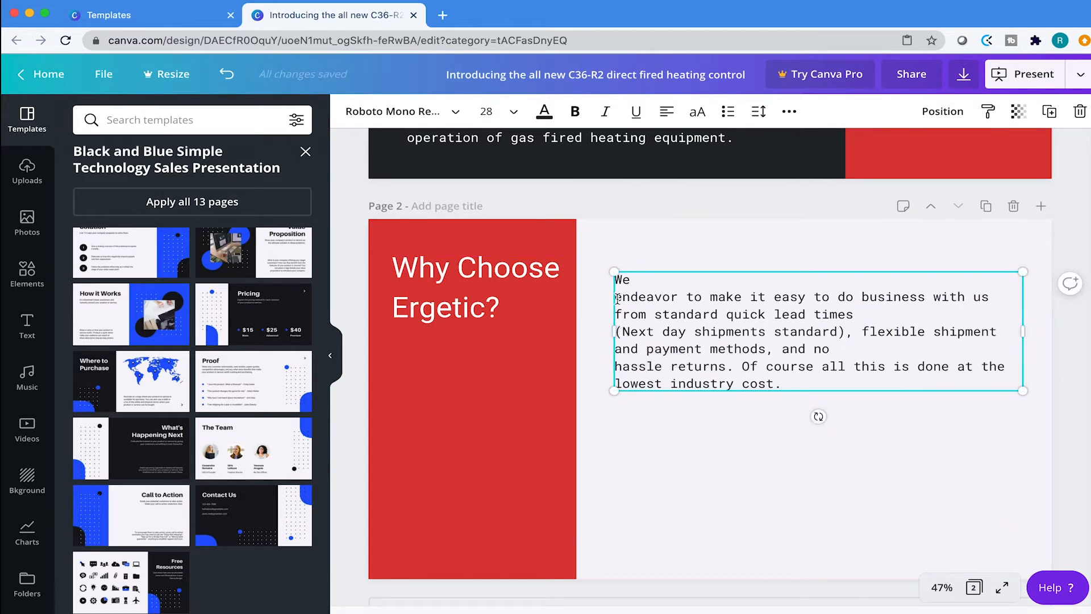
key("BackSpace")
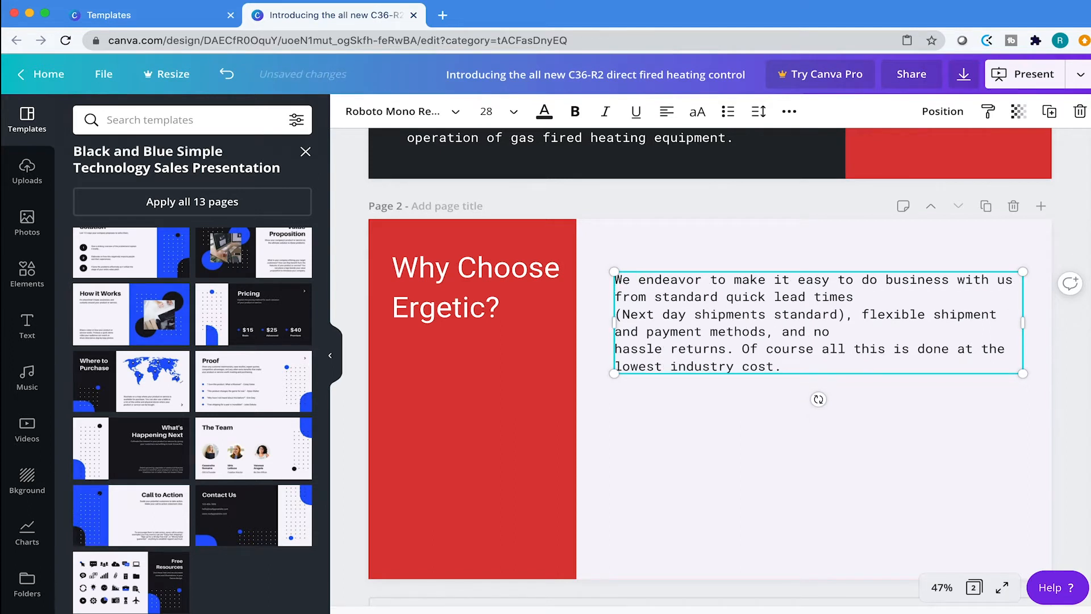
left_click(618, 314)
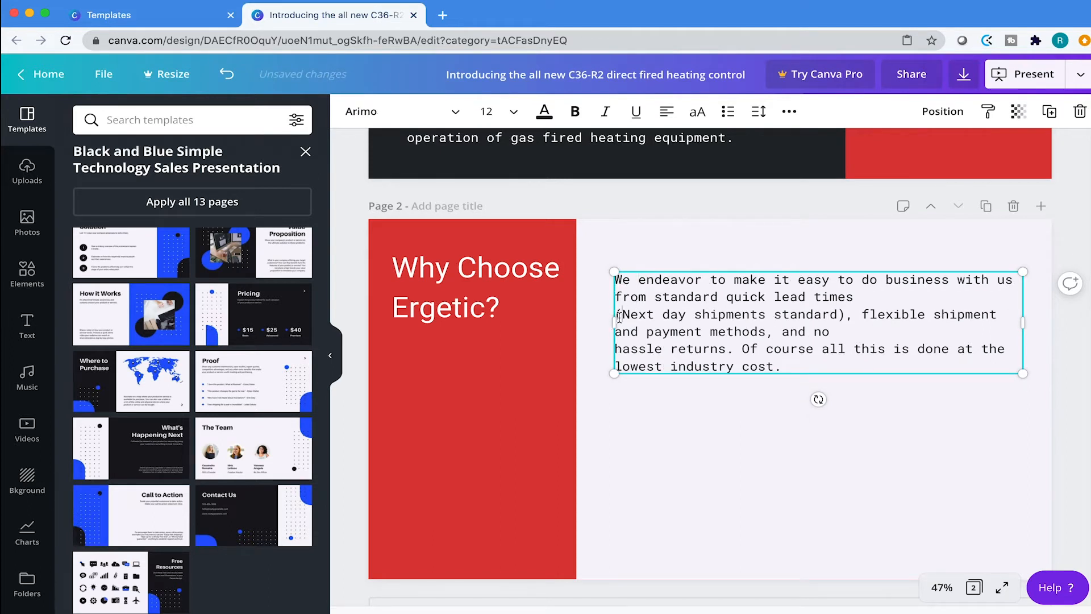
key("BackSpace")
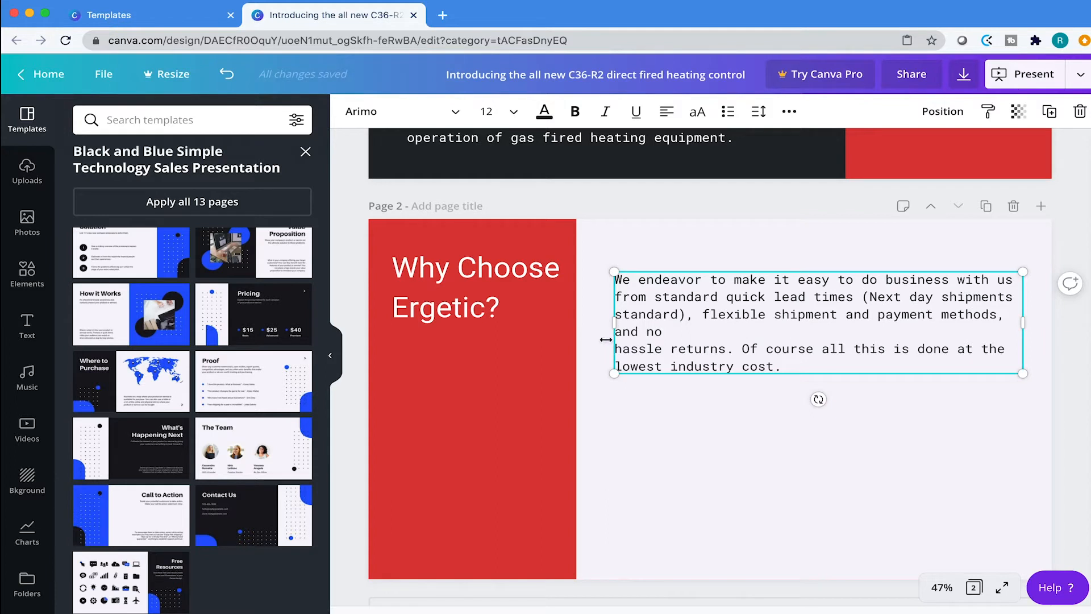
left_click(616, 348)
key("BackSpace")
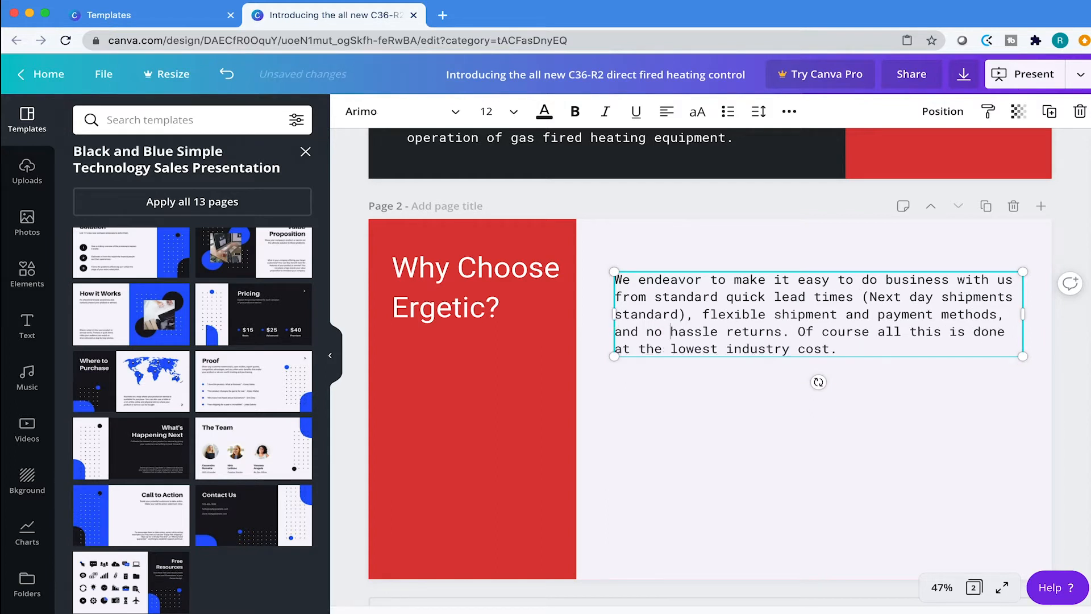
Step: Move the "We endeavor" paragraph down toward the lower part of page 2's light area
left_click(838, 206)
left_click(765, 296)
left_click_drag(804, 289, 804, 331)
left_click(786, 196)
left_click(835, 334)
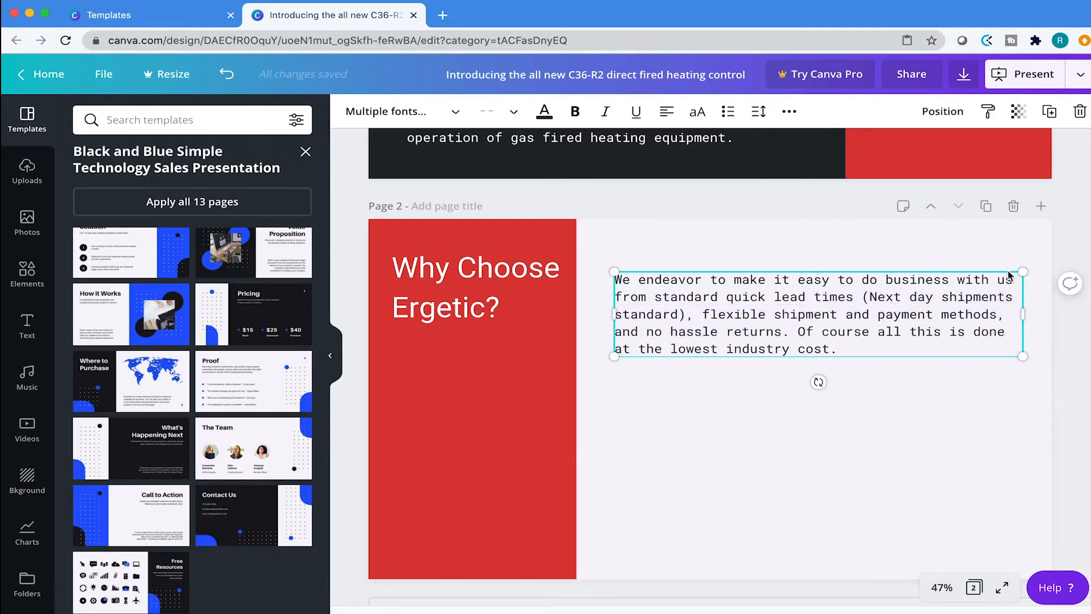
left_click_drag(965, 301, 967, 374)
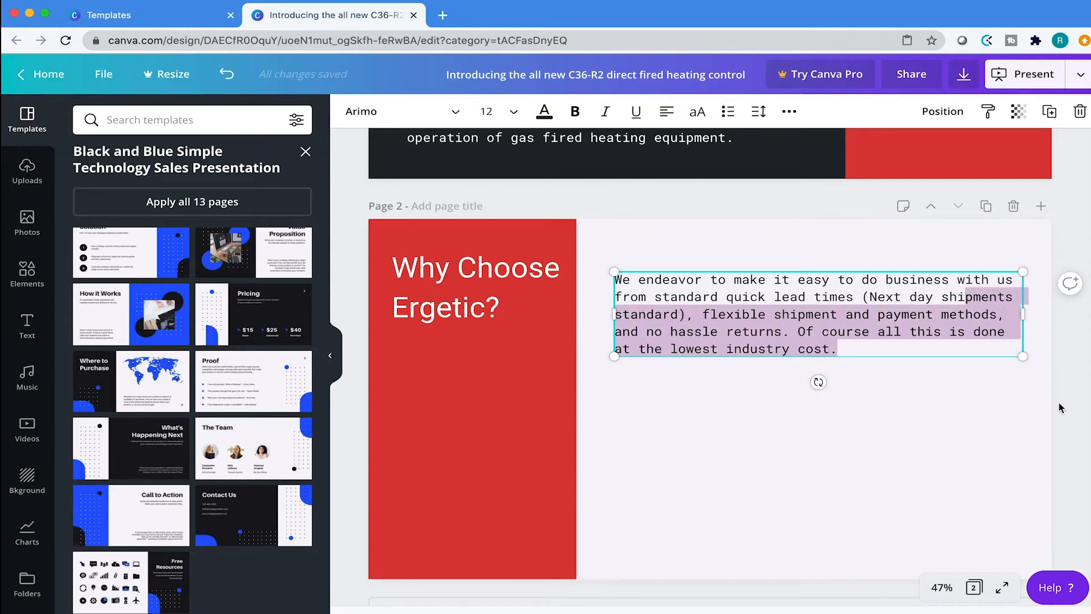
left_click(986, 408)
left_click(818, 341)
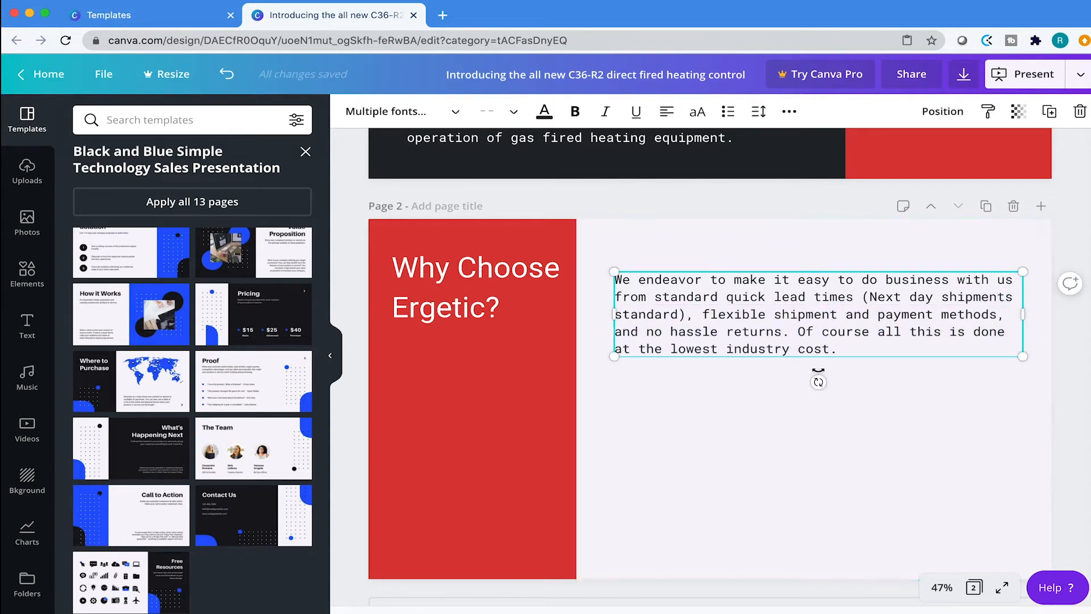
left_click_drag(787, 359, 775, 513)
Step: Copy the cover's "Introducing the all new C36-R2" heading onto page 2 and place it above the "We endeavor" paragraph, left-aligned with it
scroll(727, 378, "up", 5)
left_click(564, 269)
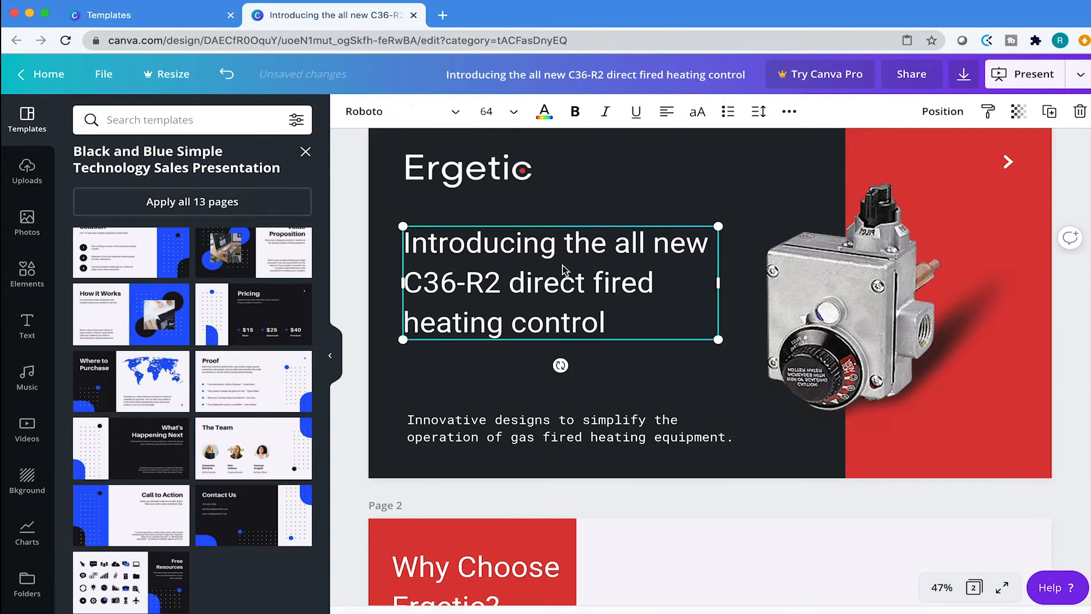
scroll(609, 292, "down", 4)
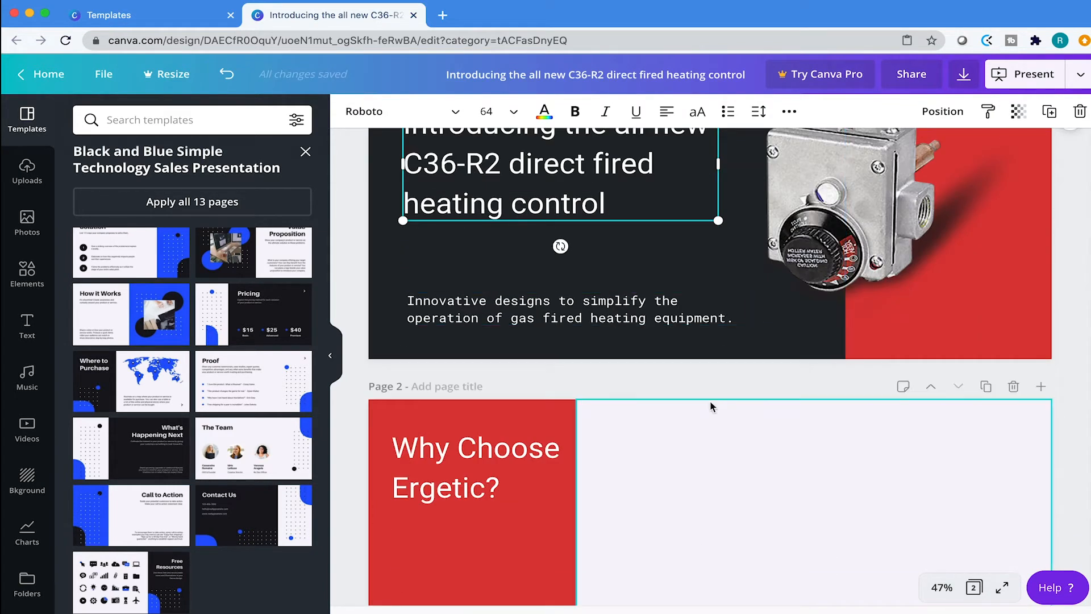
key("ctrl+v")
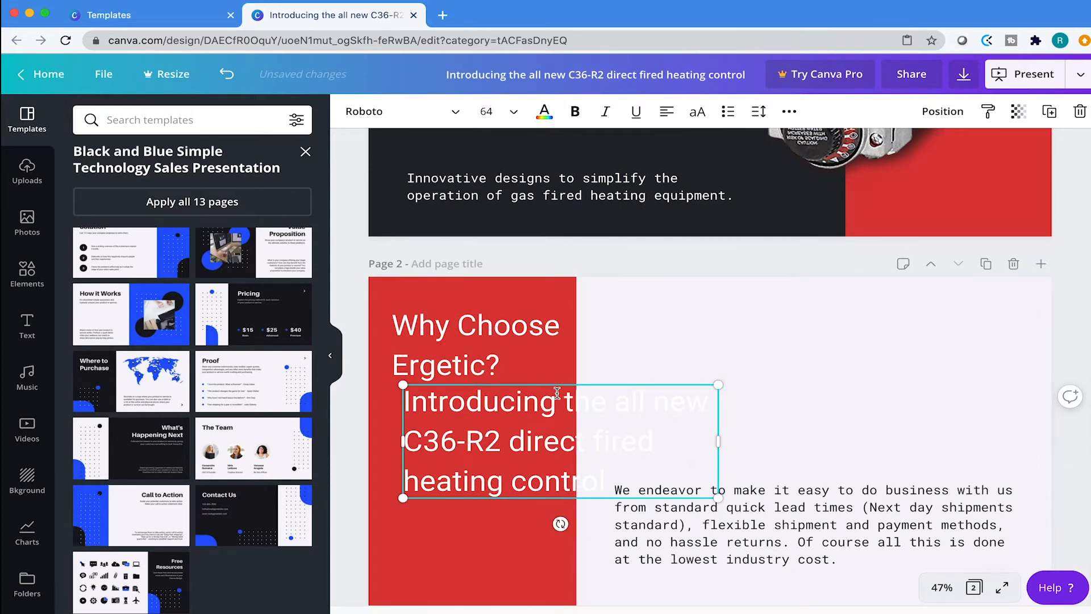
left_click_drag(559, 384, 769, 331)
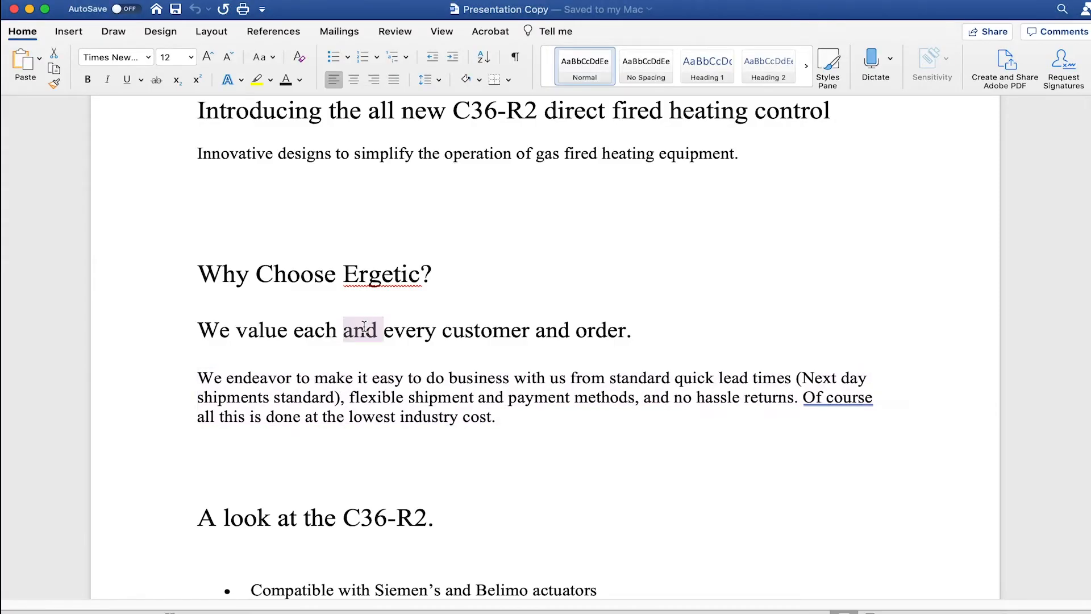
Step: Copy "We value each and every customer and order." from the Word document and replace the duplicated heading's text on page 2 in Canva with it
triple_click(187, 198)
key("super+c")
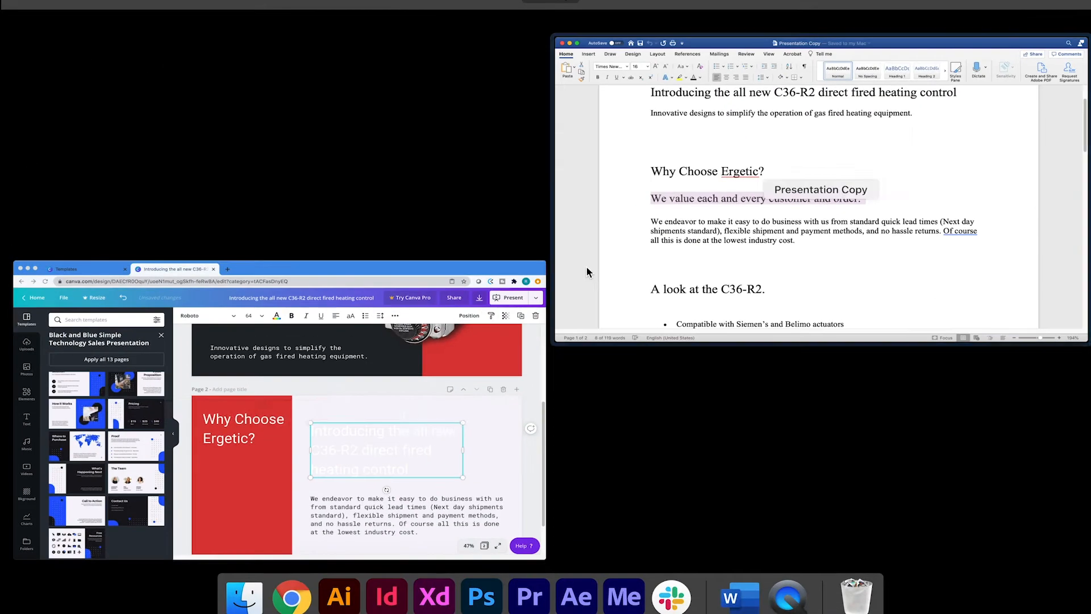
left_click(486, 413)
triple_click(687, 379)
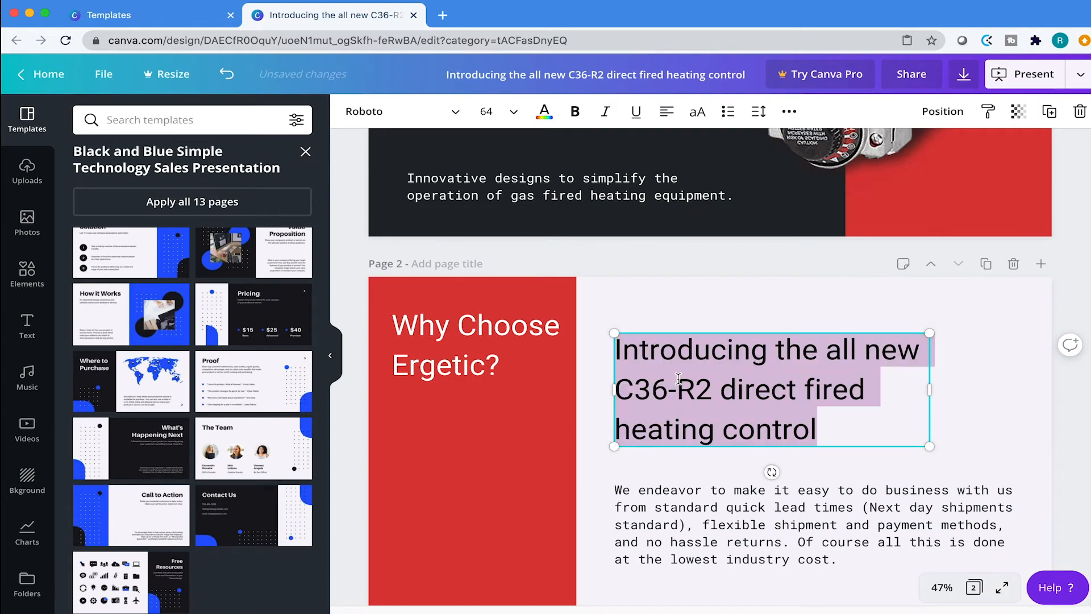
key("super+v")
triple_click(670, 364)
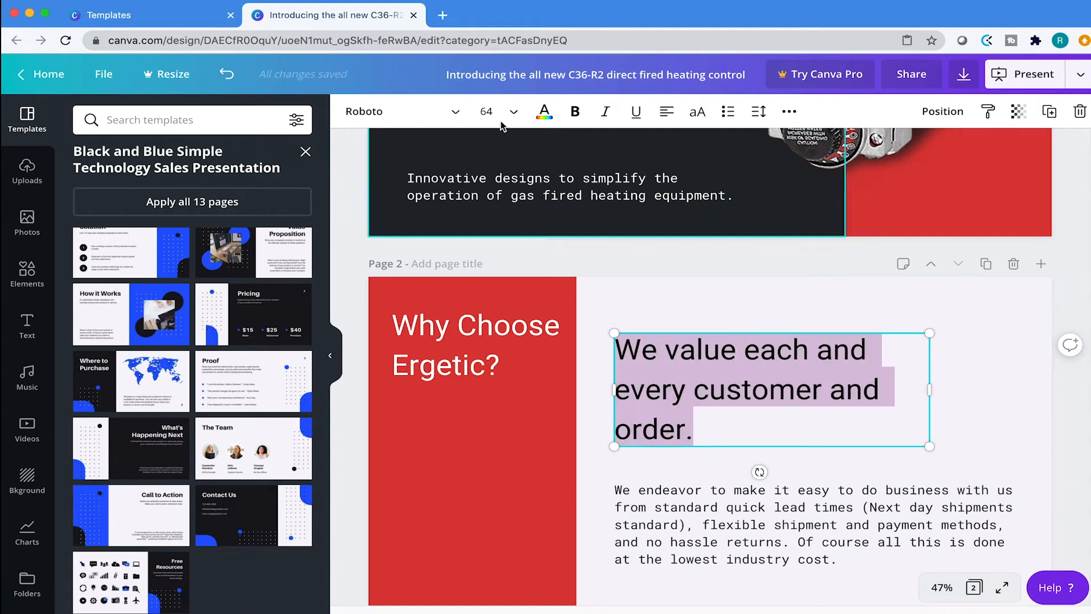
Step: Recolor the "We value each and every customer" heading with the document's red and widen its text box so it fits on two lines
left_click(544, 112)
left_click(130, 254)
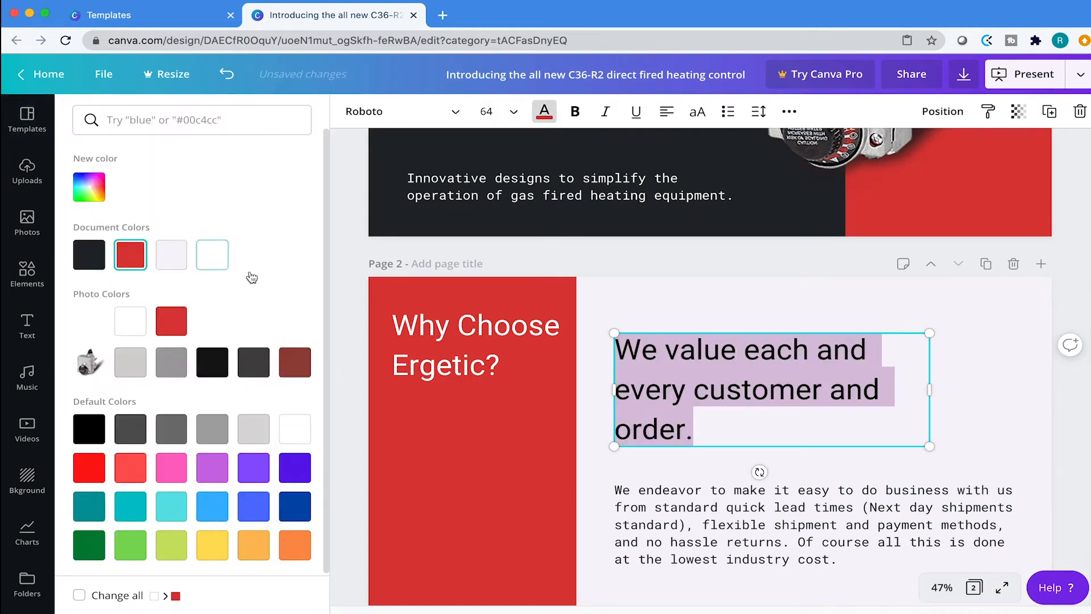
left_click_drag(930, 389, 993, 386)
left_click(682, 257)
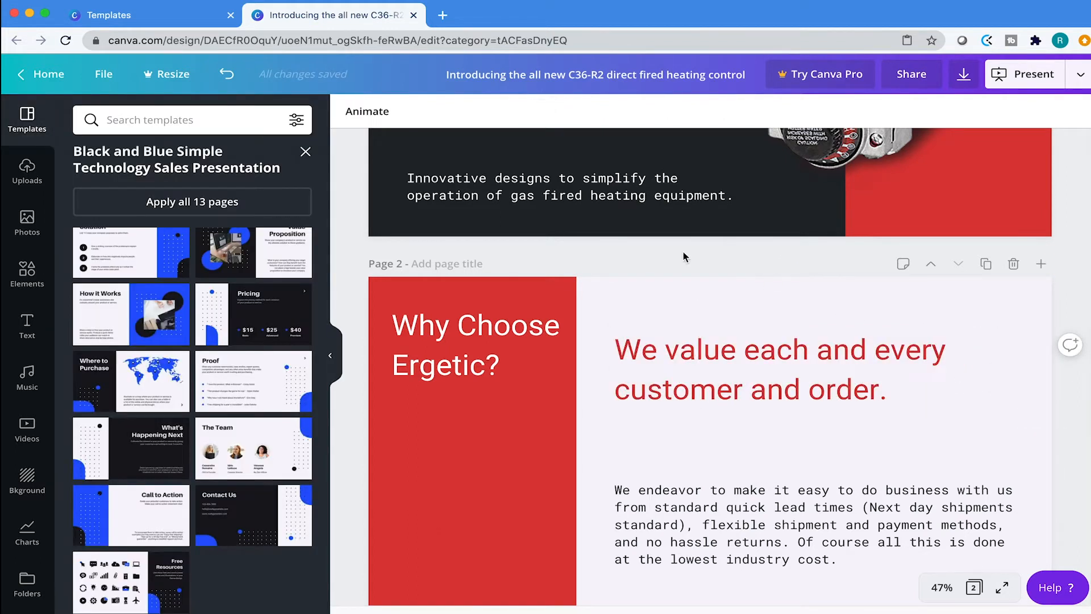
Step: Move the red heading up on page 2 and nudge it to line up with the "Why Choose Ergetic?" title
left_click(704, 344)
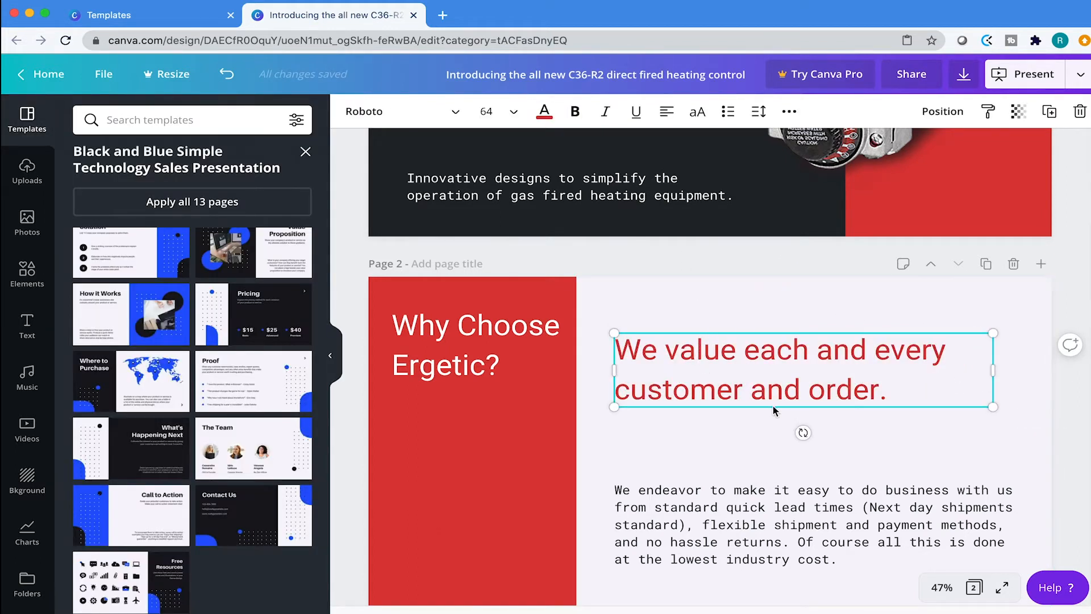
left_click_drag(775, 334, 774, 312)
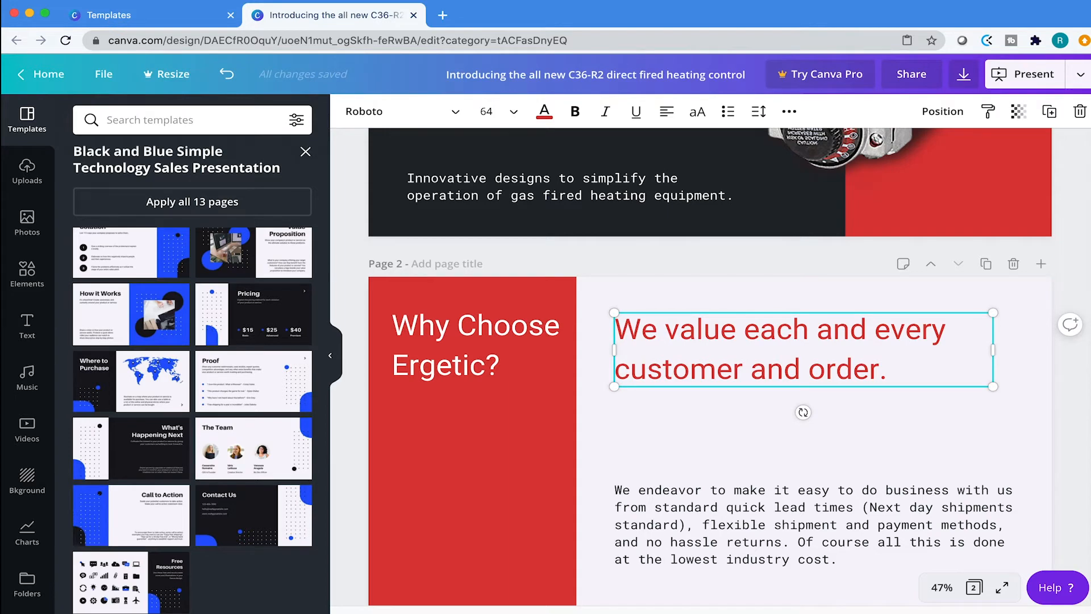
left_click(784, 314)
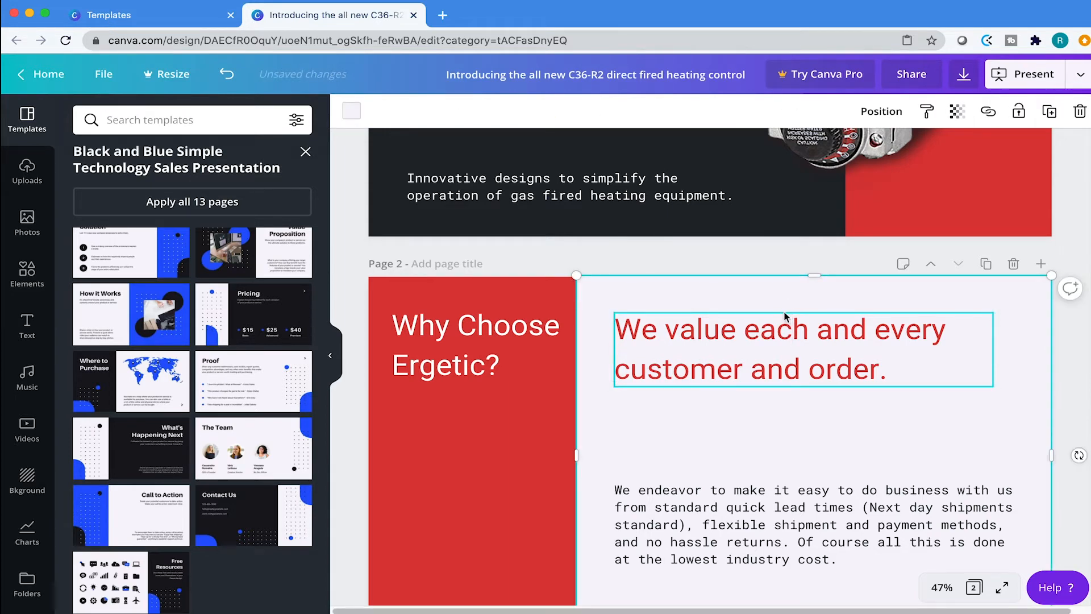
left_click(750, 349)
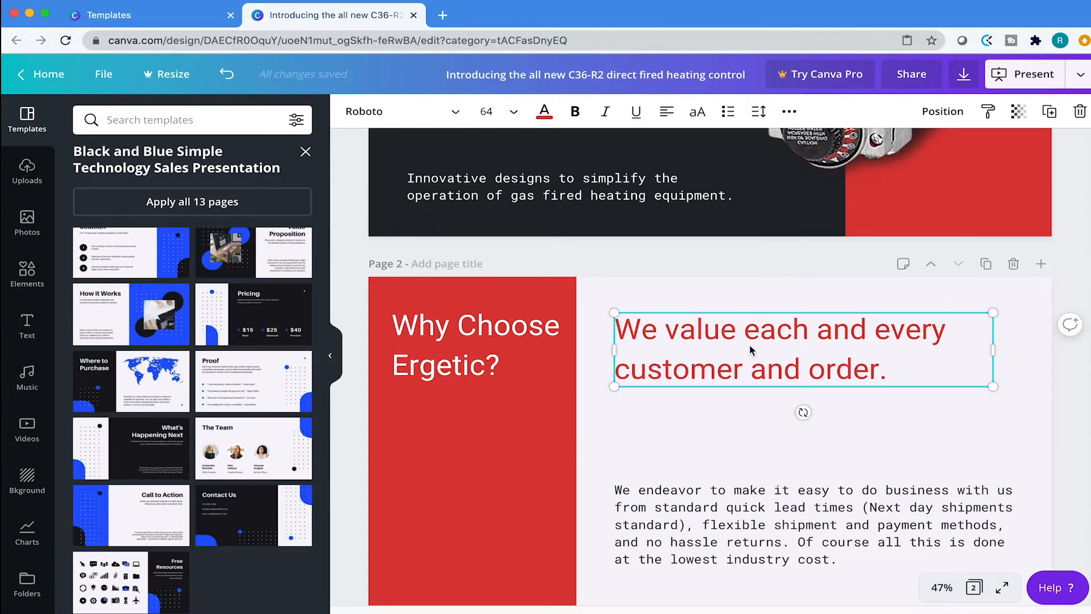
key("Up")
key("Up")
key("Up")
key("Up")
key("Up")
key("Up")
key("Up")
key("Up")
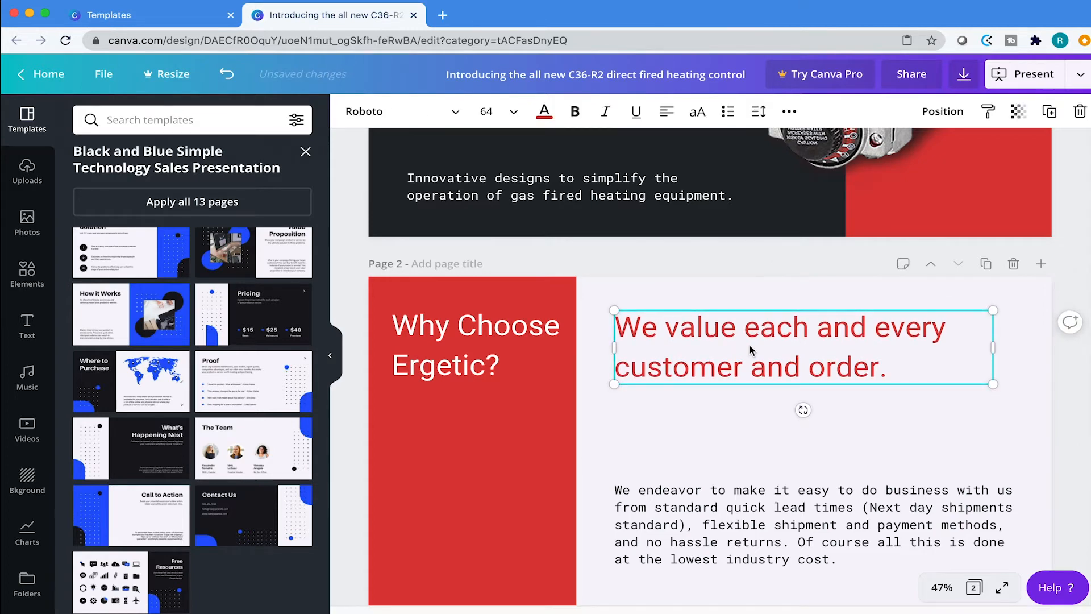
left_click(840, 266)
Step: Try moving the "We endeavor" paragraph slightly up, closer to the red heading on page 2
scroll(904, 329, "down", 3)
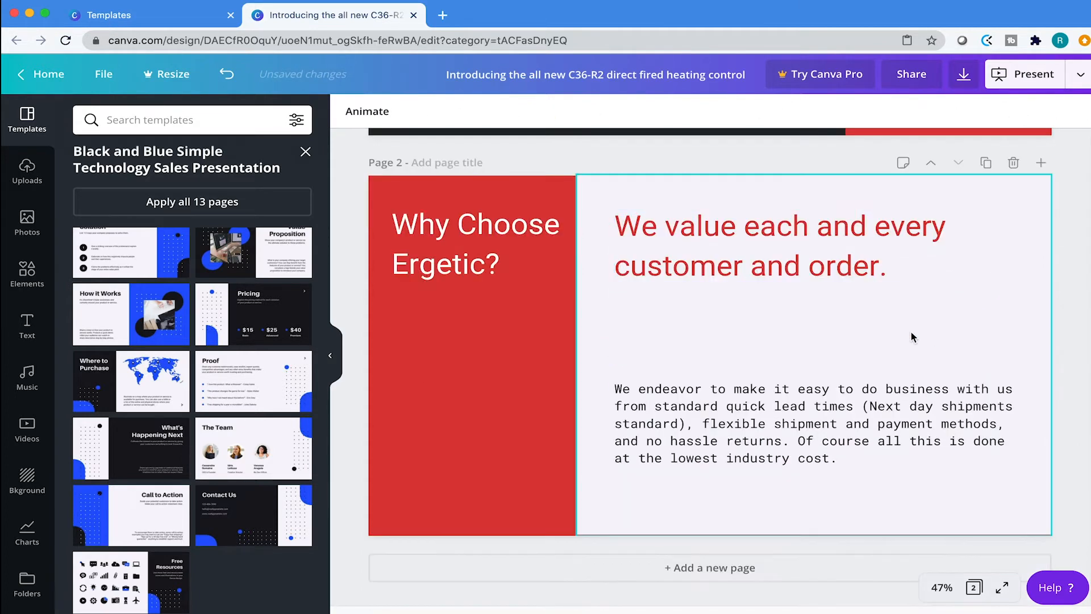
left_click(801, 435)
left_click_drag(802, 434, 801, 411)
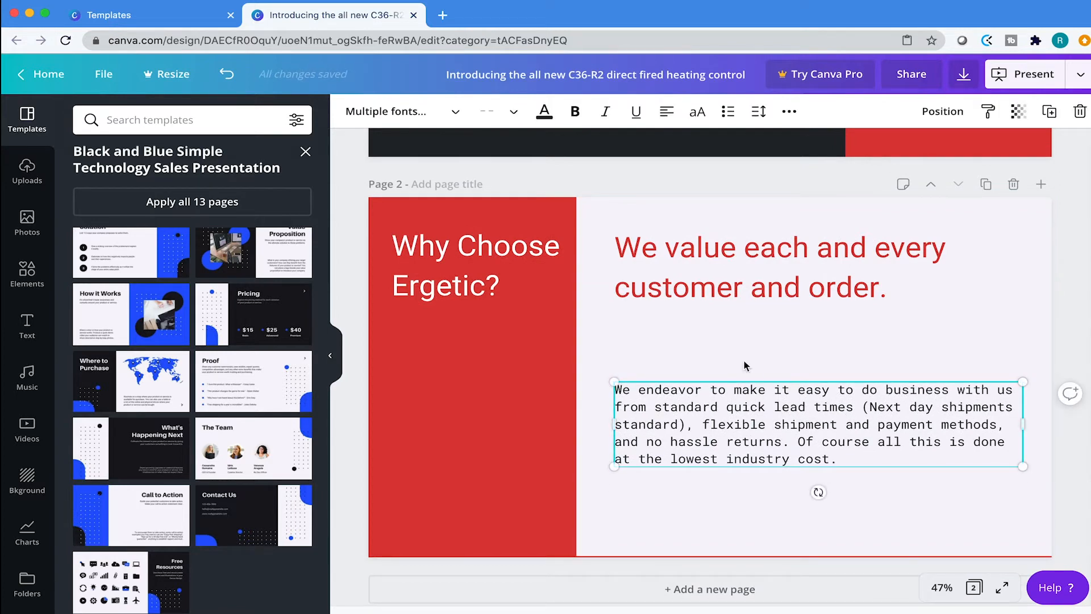
left_click(738, 355)
left_click_drag(797, 359, 796, 361)
left_click(675, 178)
left_click(821, 392)
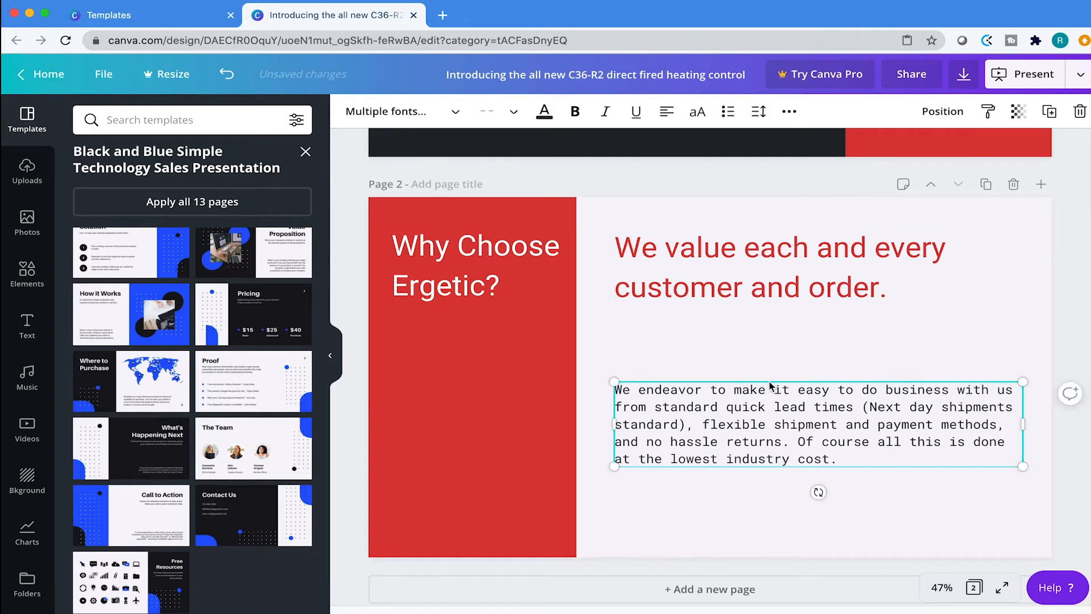
left_click(757, 195)
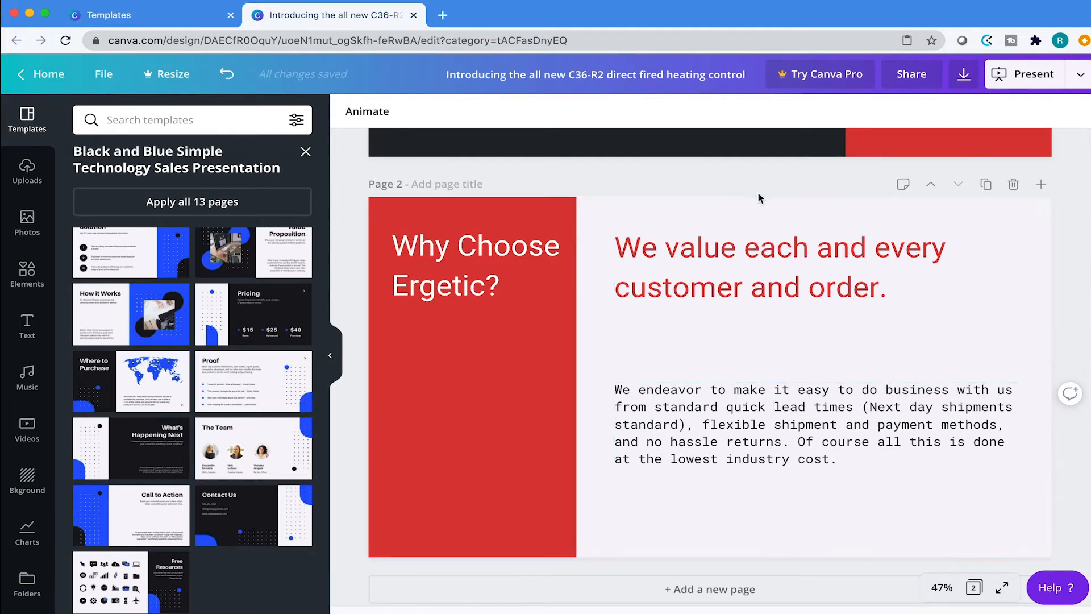
Step: Move the "We endeavor" paragraph down close to the lower edge of page 2's light area
left_click(762, 410)
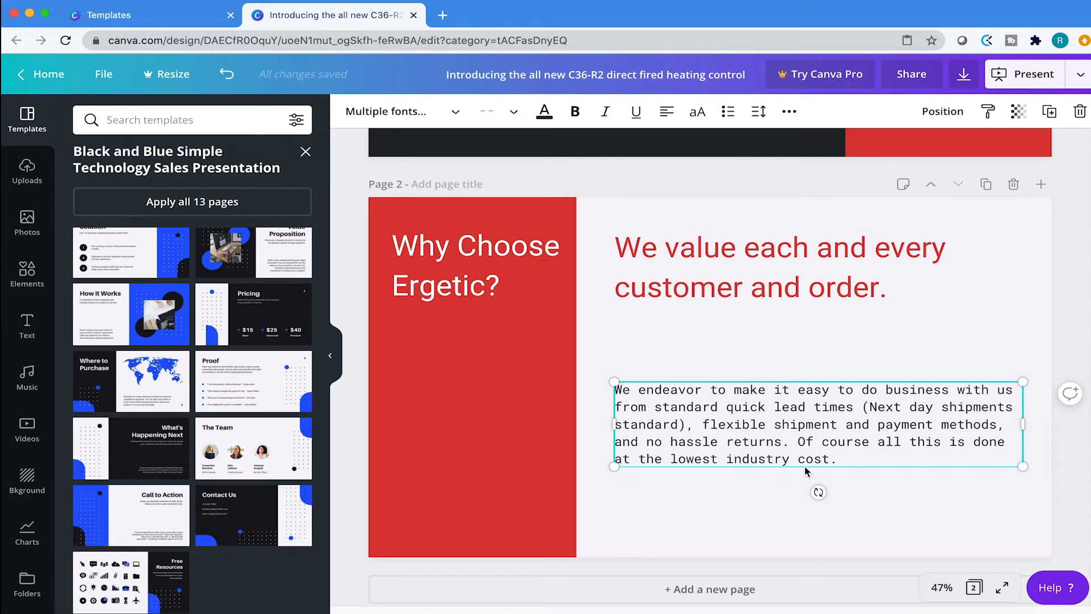
left_click_drag(803, 380, 807, 434)
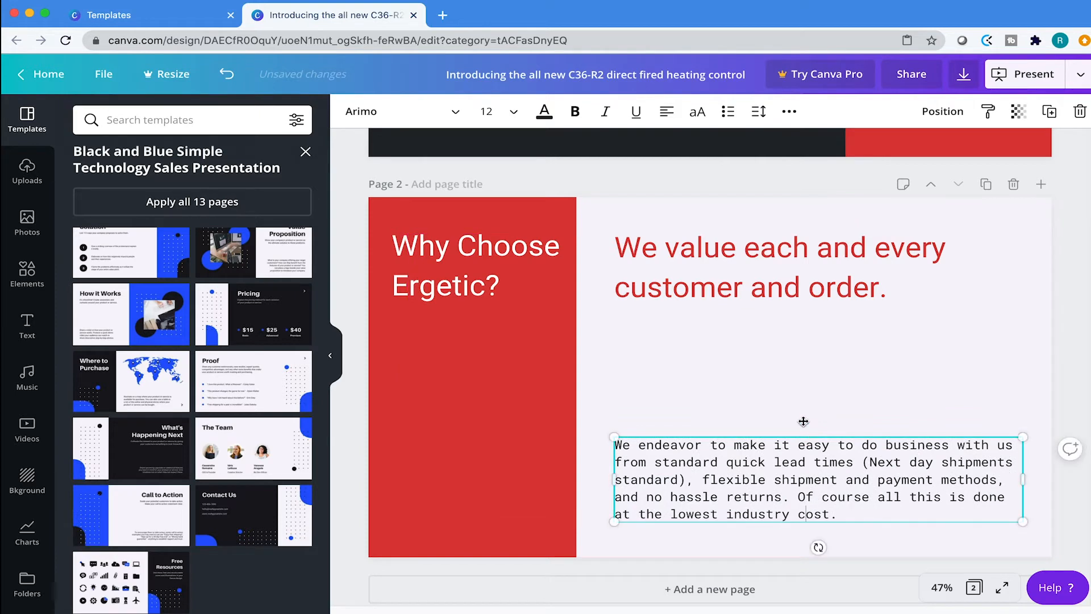
left_click(762, 192)
Step: Copy the cover's small white arrow to the same spot on page 2 and recolor it with the near-black document color
scroll(1016, 245, "up", 5)
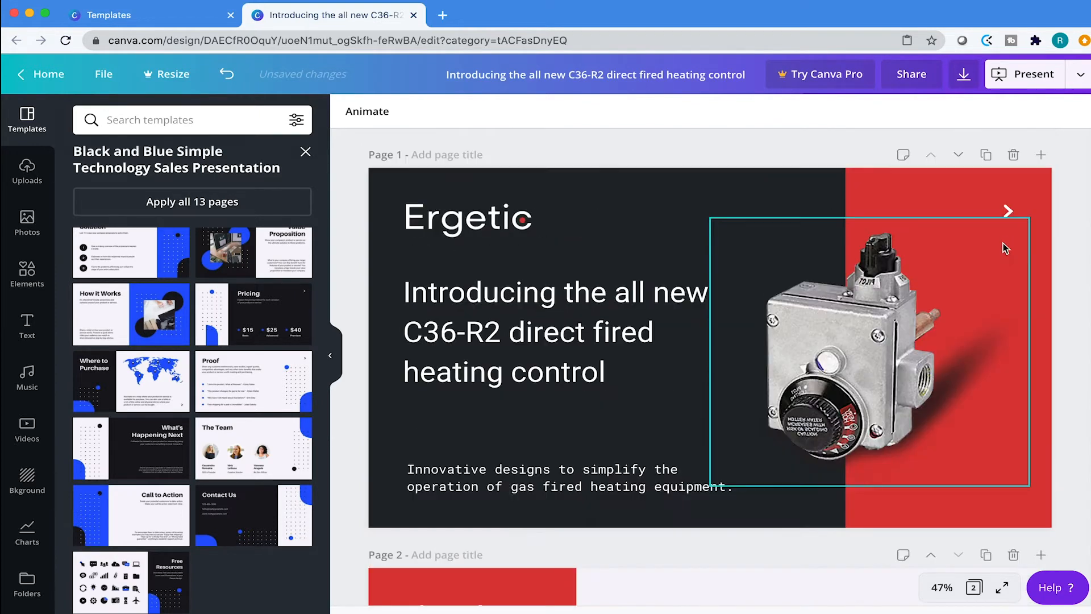
left_click(1006, 213)
scroll(1014, 256, "down", 4)
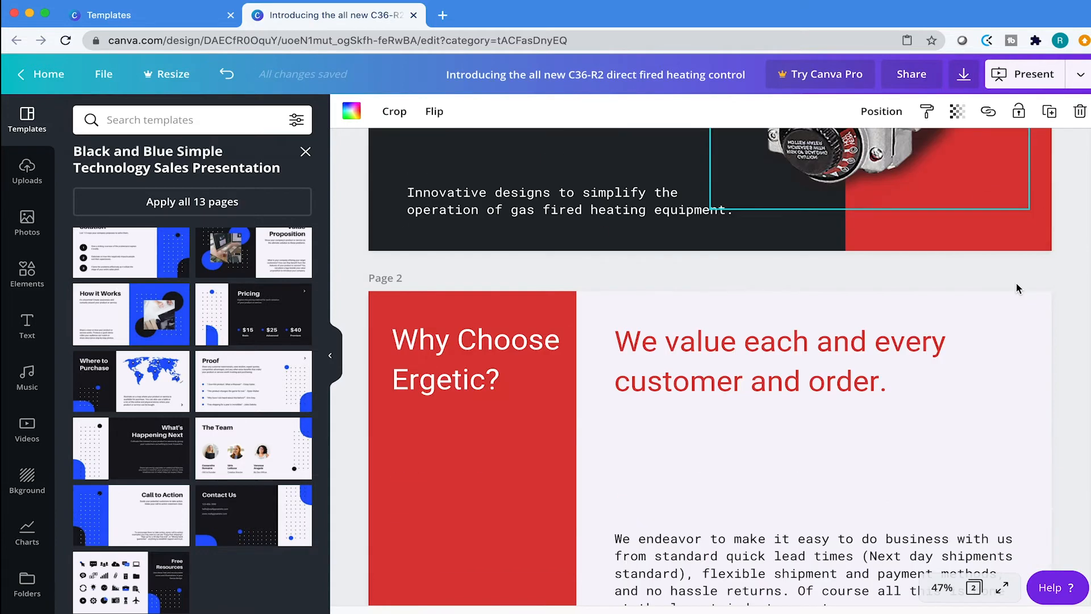
key("super+v")
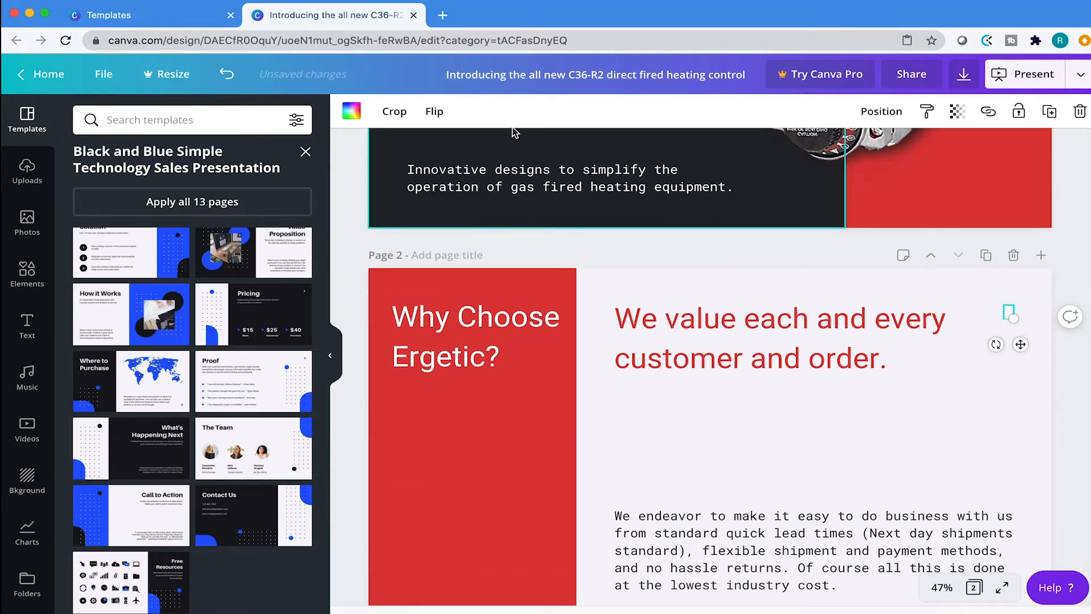
left_click(351, 111)
left_click(99, 258)
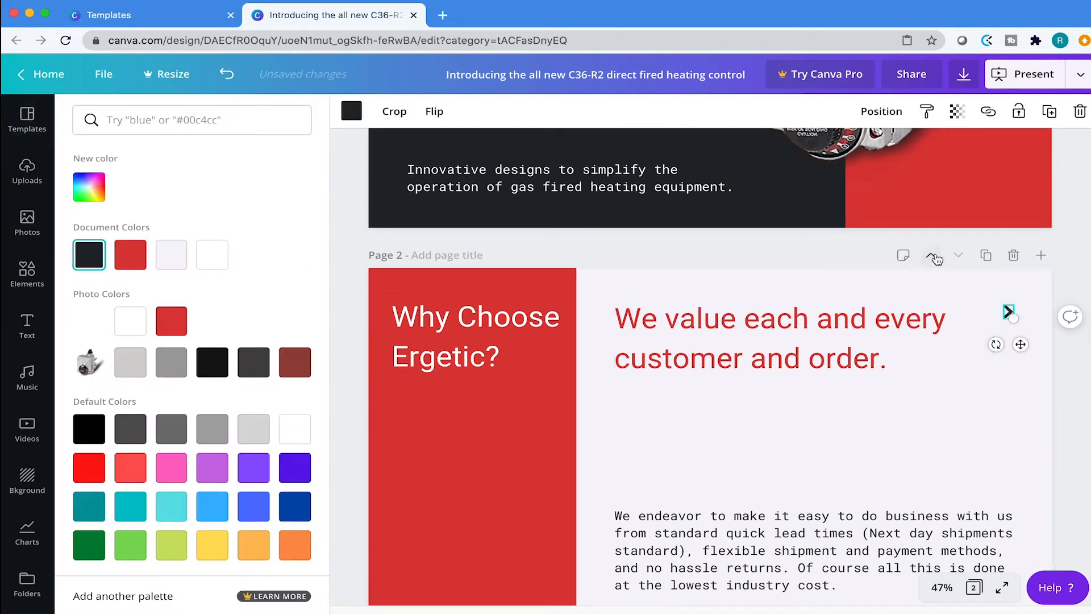
left_click(1080, 249)
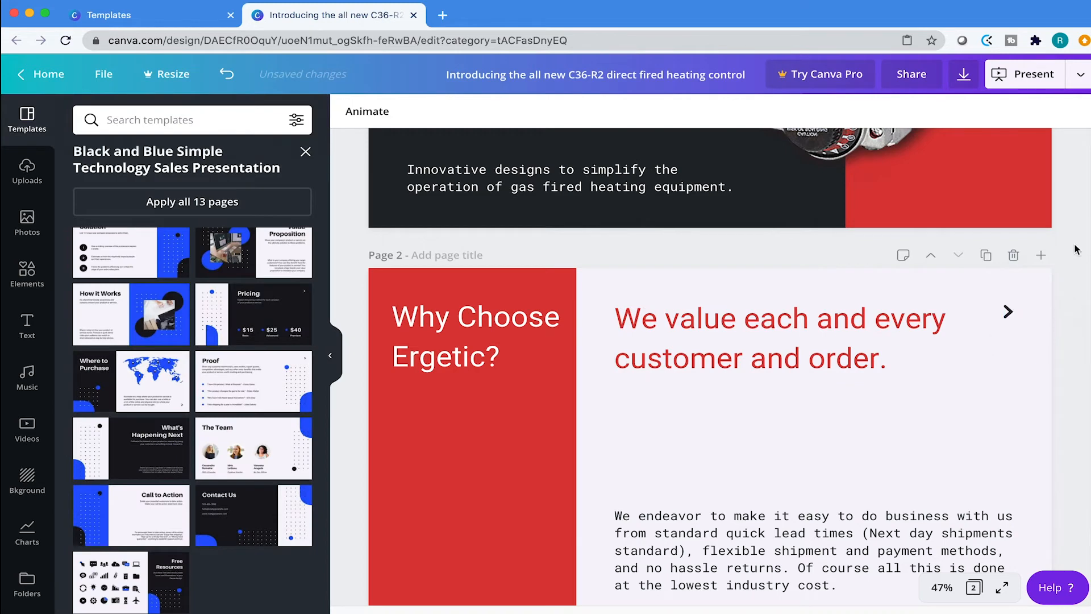
Step: Review the layouts of the cover and page 2 side by side for consistency in typography, spacing and colors
scroll(896, 339, "down", 2)
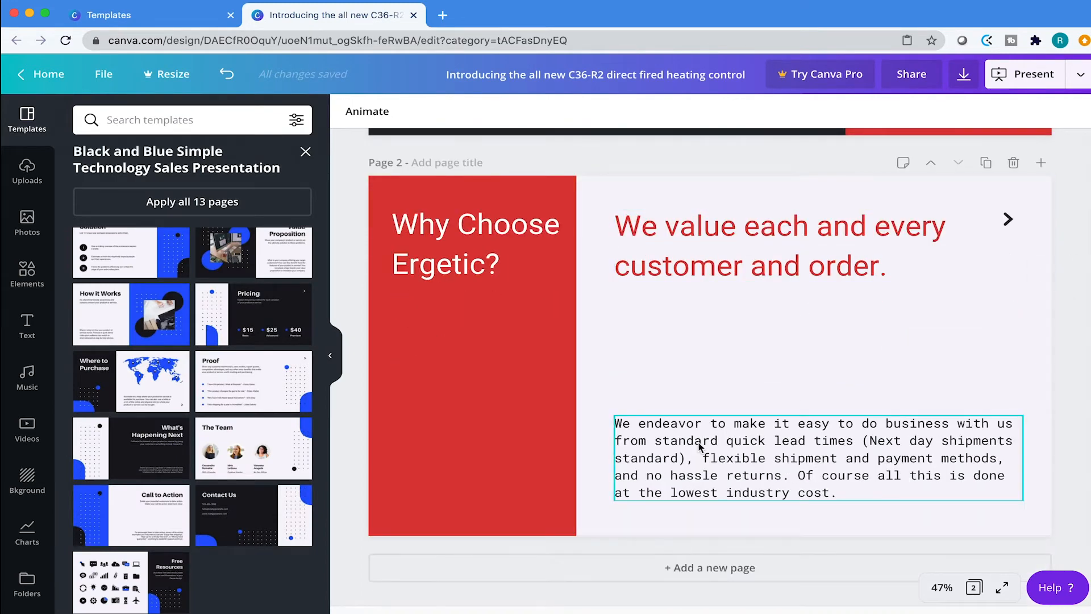
scroll(276, 408, "up", 2)
scroll(276, 407, "up", 2)
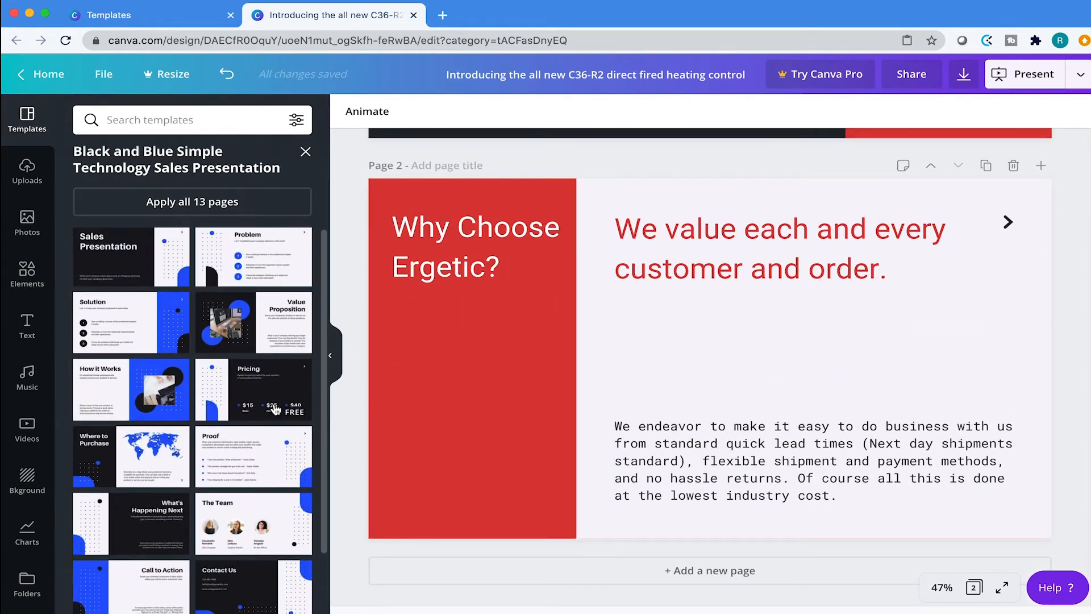
scroll(716, 432, "up", 7)
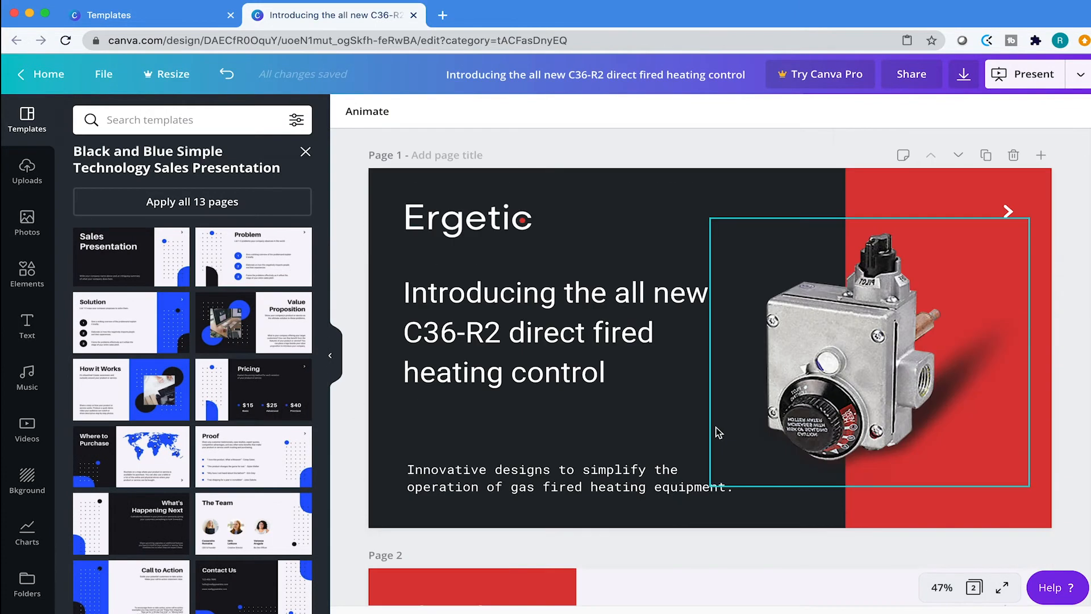
scroll(715, 431, "down", 5)
scroll(762, 373, "up", 3)
scroll(828, 268, "down", 5)
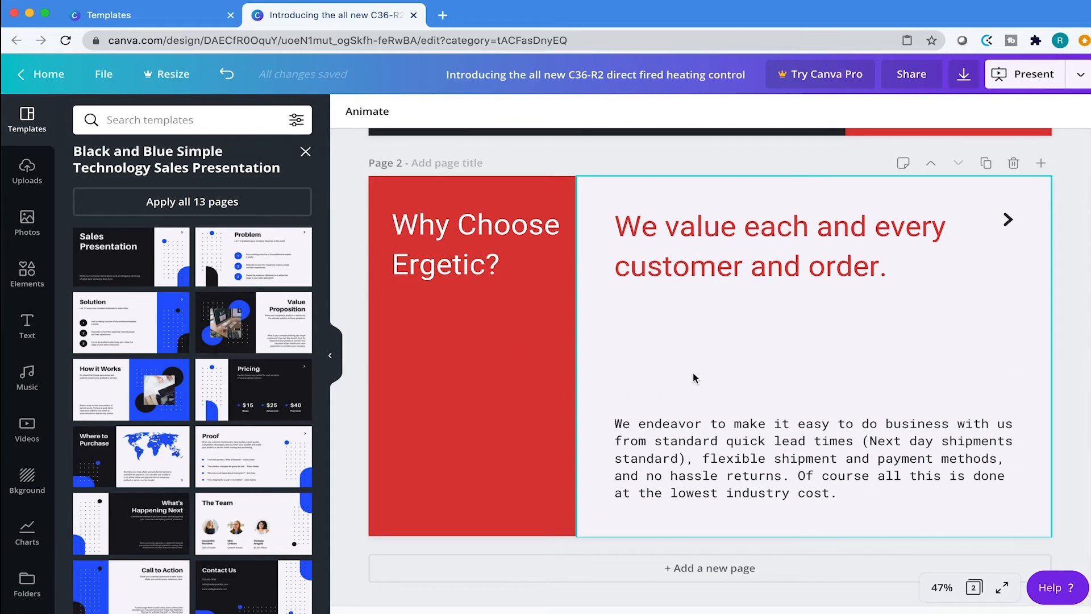
scroll(676, 395, "up", 5)
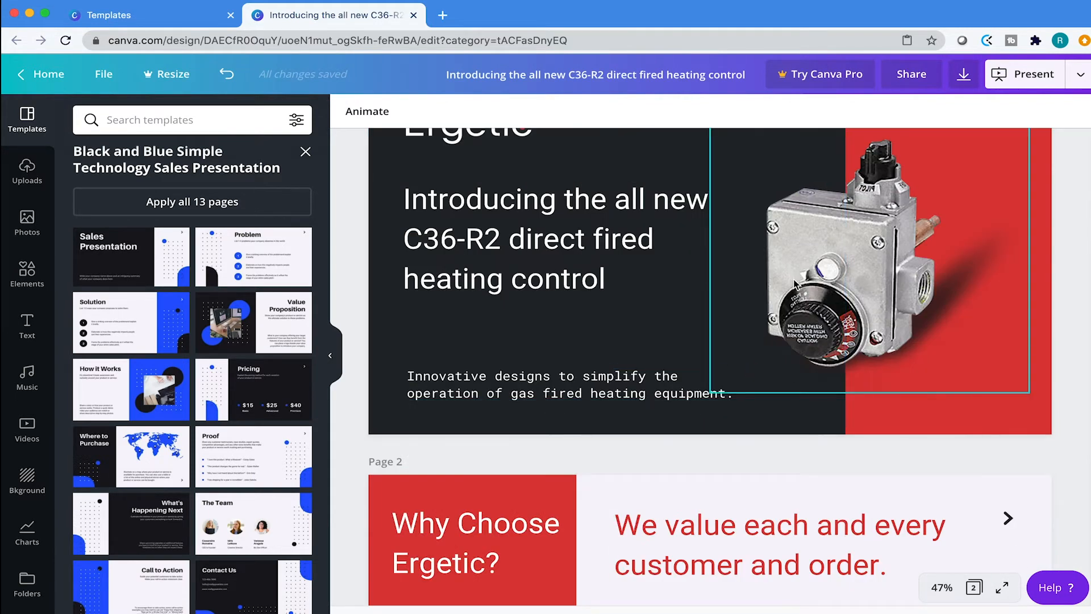
scroll(799, 284, "down", 5)
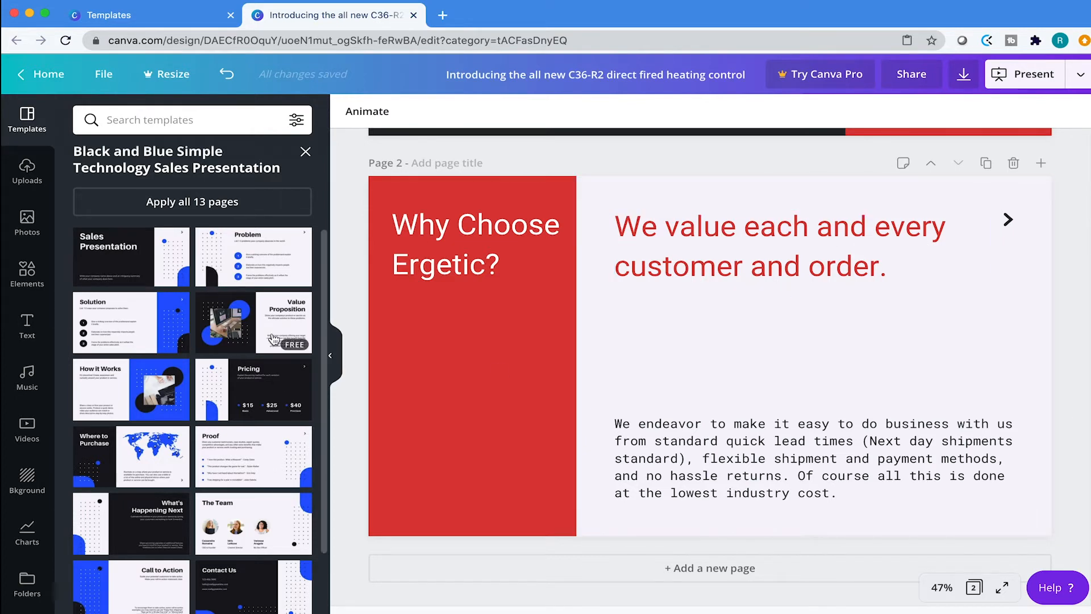
Step: Add the template's "How it Works" layout as a new page after page 2
scroll(273, 339, "down", 2)
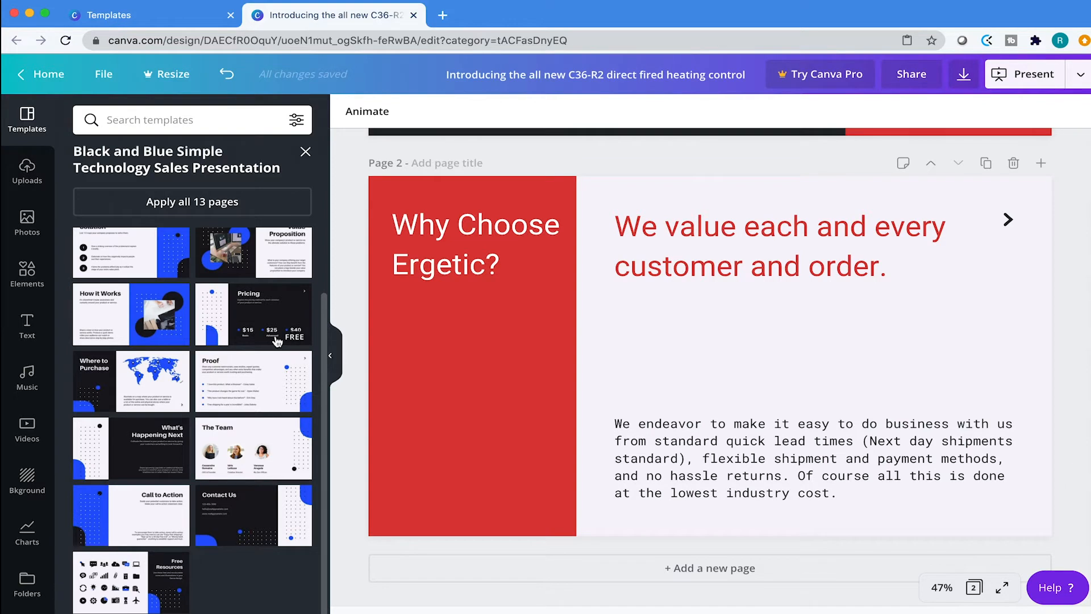
scroll(258, 366, "up", 2)
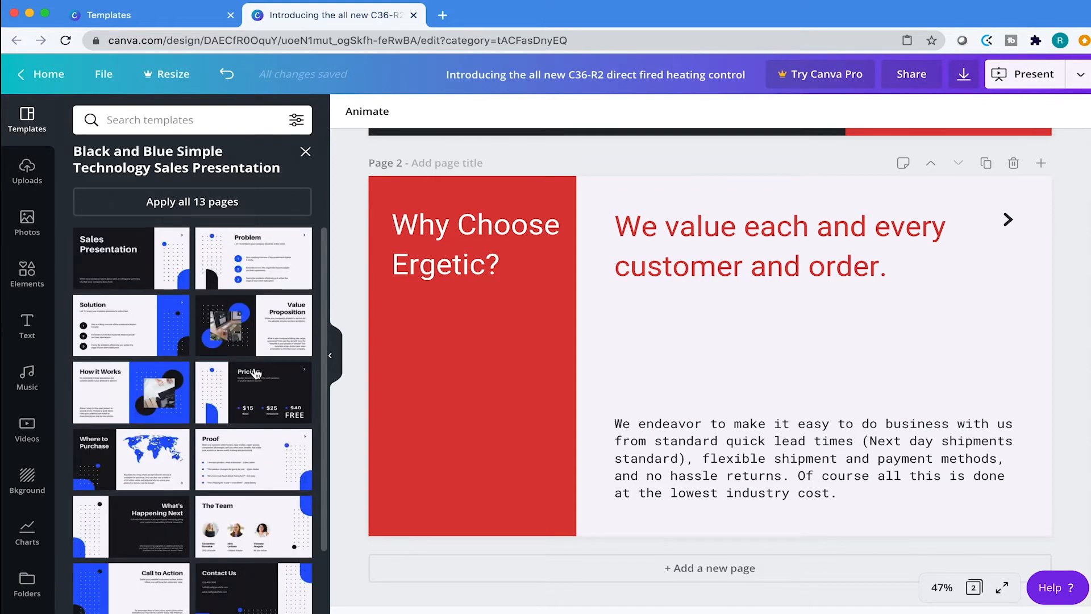
scroll(256, 373, "down", 1)
left_click(160, 378)
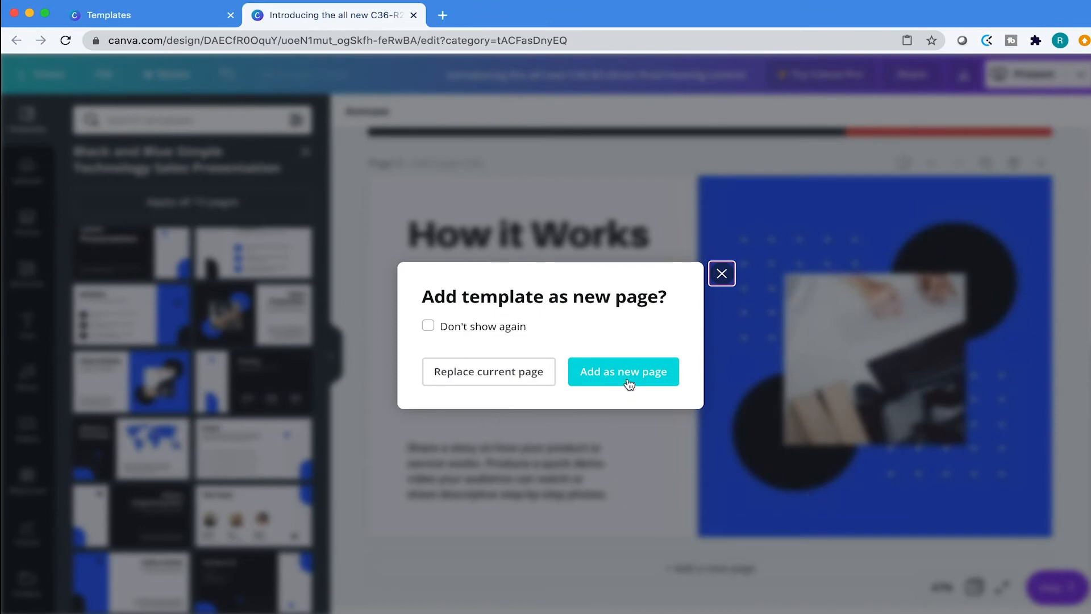
left_click(630, 378)
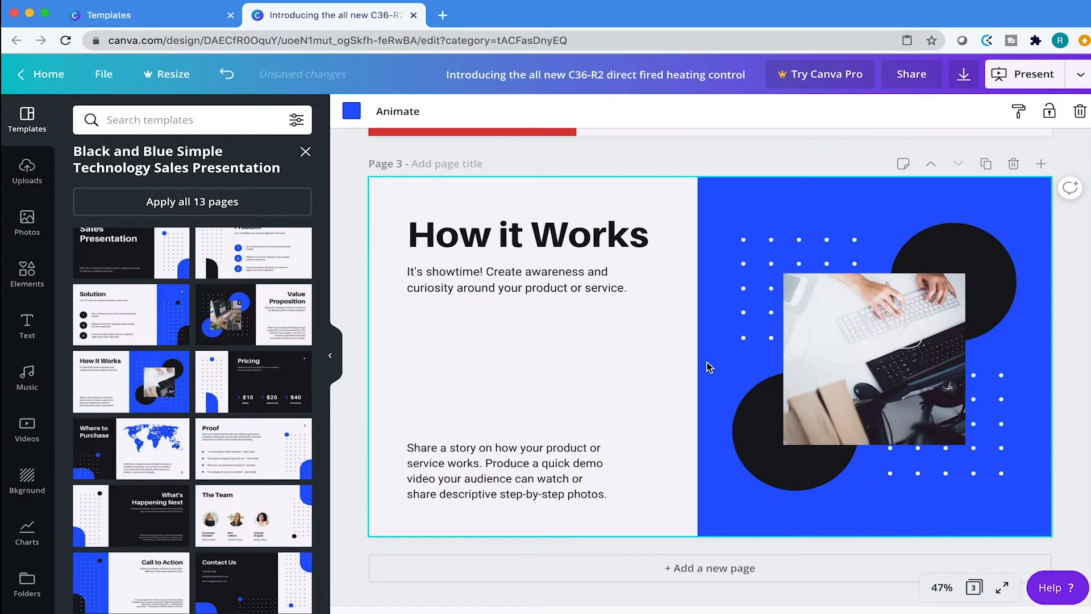
Step: Delete the "How it Works" heading and both placeholder paragraphs from page 3
left_click(603, 235)
key("Delete")
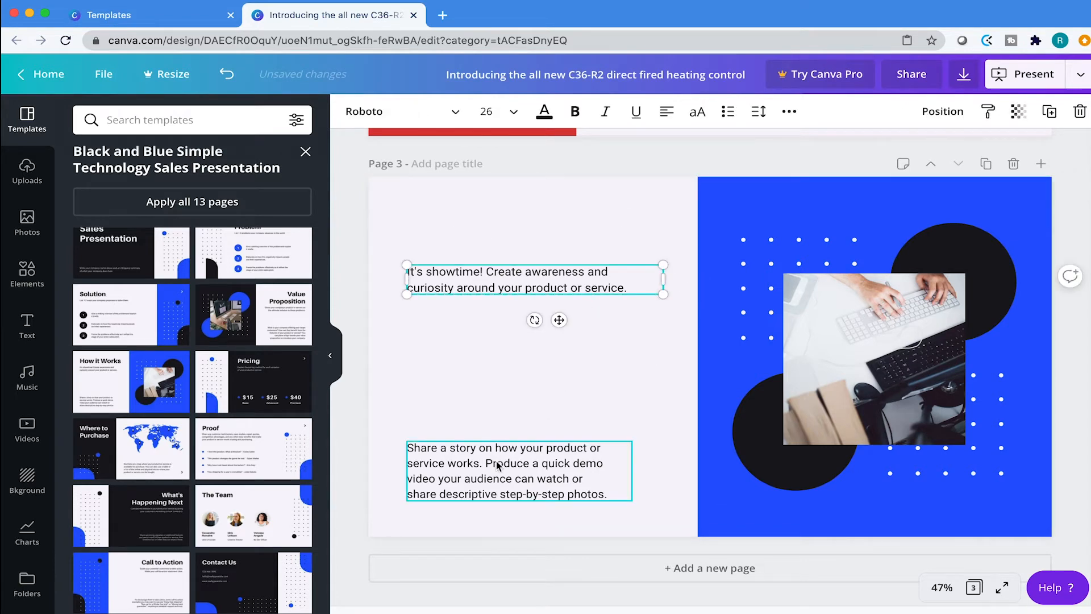
left_click(497, 465)
key("Delete")
left_click(511, 284)
key("Delete")
Step: Delete the keyboard photo and the two black rounded shapes from page 3's blue area
left_click(807, 352)
key("Delete")
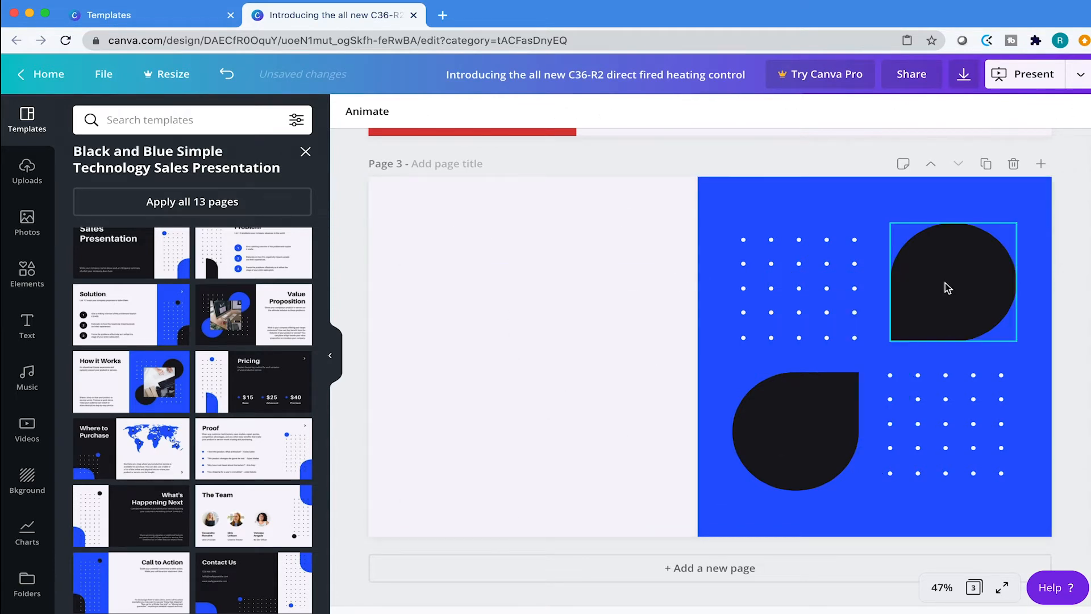
left_click(948, 288)
key("Delete")
left_click(803, 409)
key("Delete")
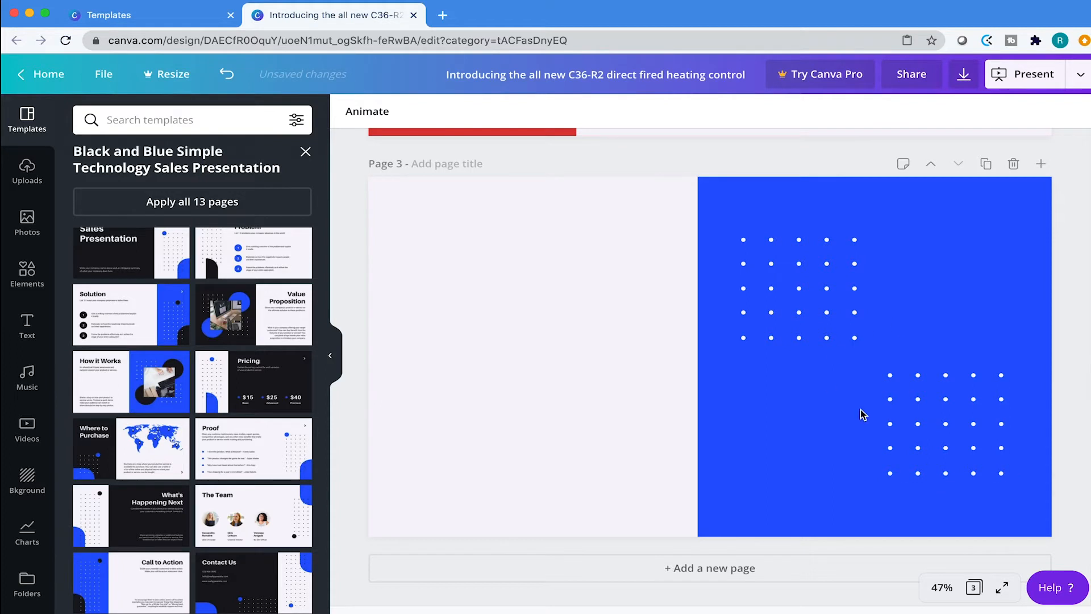
Step: Recolor page 3's blue panel with the red document color
left_click(968, 322)
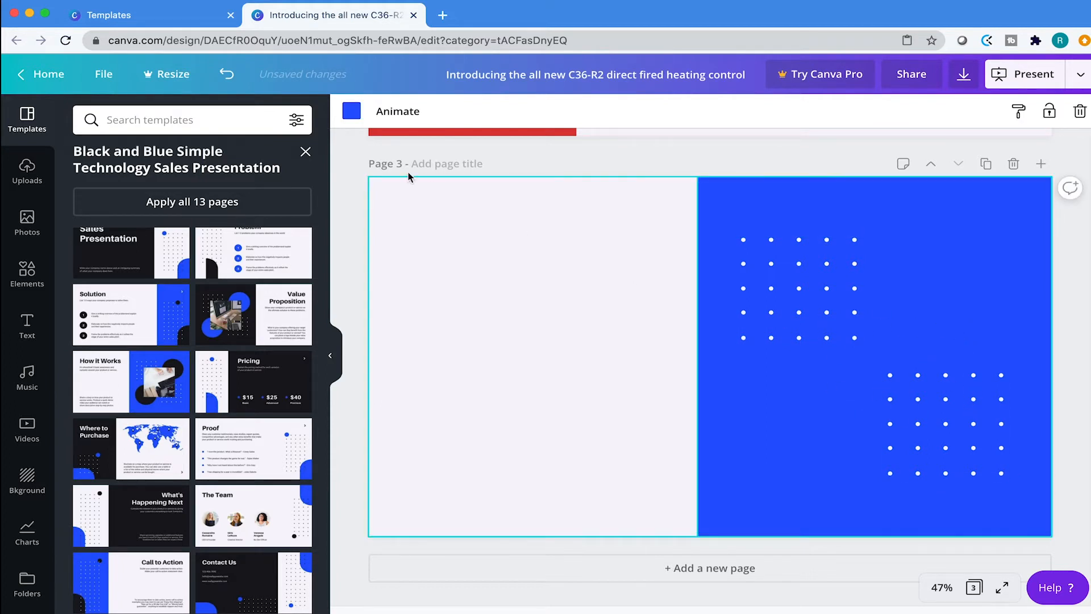
left_click(353, 113)
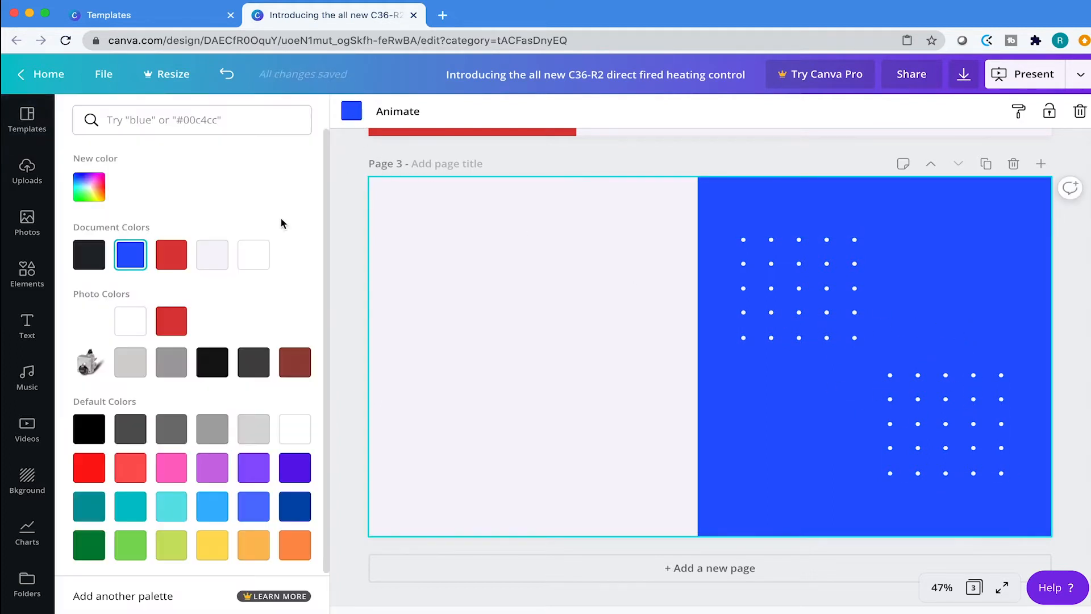
left_click(172, 263)
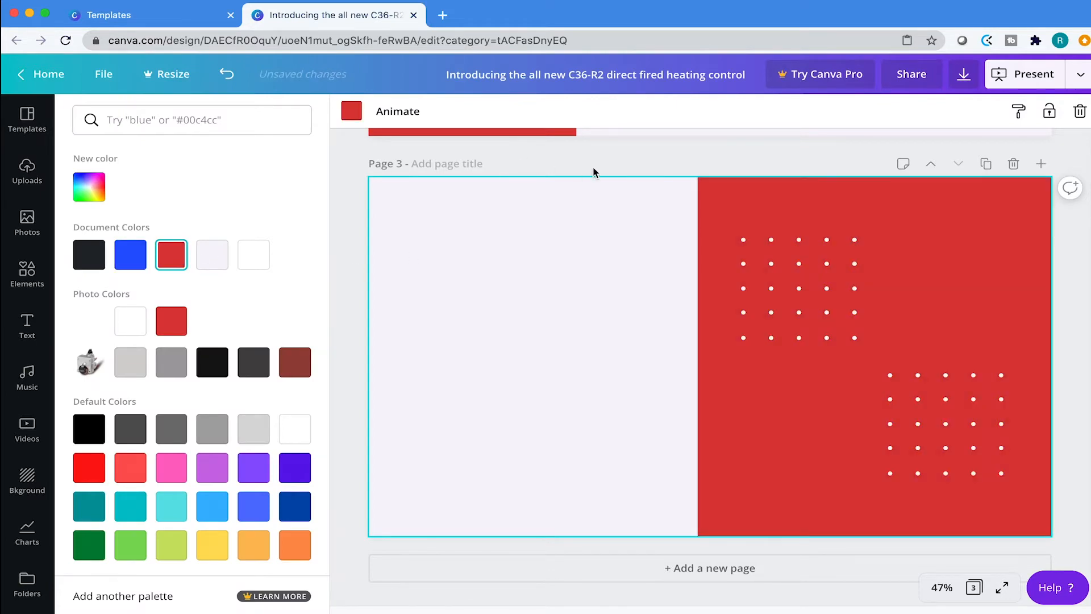
left_click(667, 165)
Step: Compare the panel colors of page 3 with those of page 2 and the cover
scroll(665, 174, "up", 6)
scroll(665, 176, "down", 2)
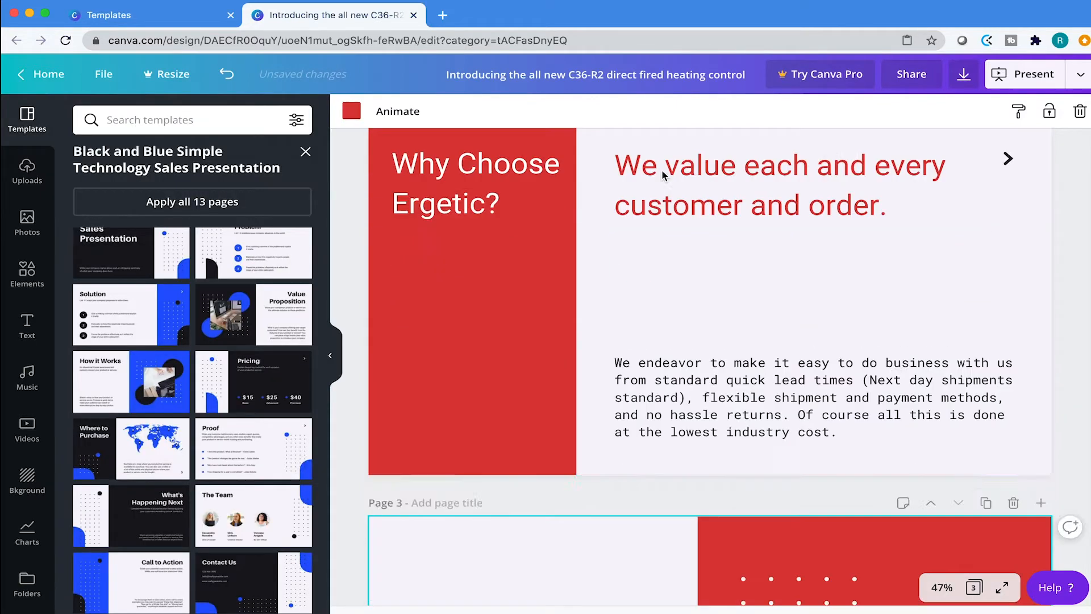
scroll(663, 175, "down", 3)
scroll(664, 176, "up", 10)
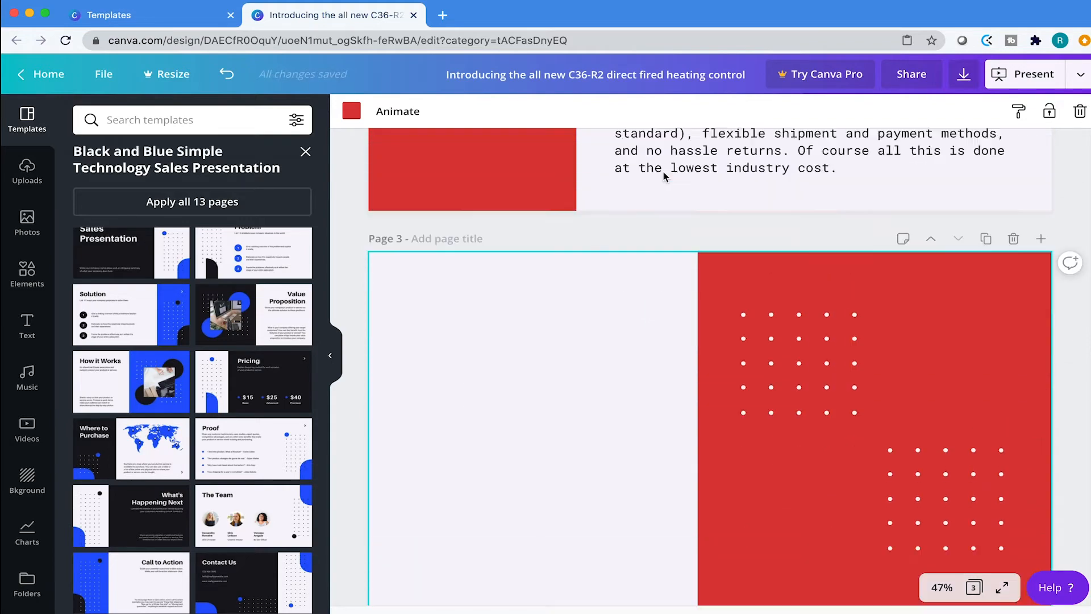
scroll(667, 179, "down", 4)
scroll(667, 179, "up", 4)
scroll(667, 179, "down", 7)
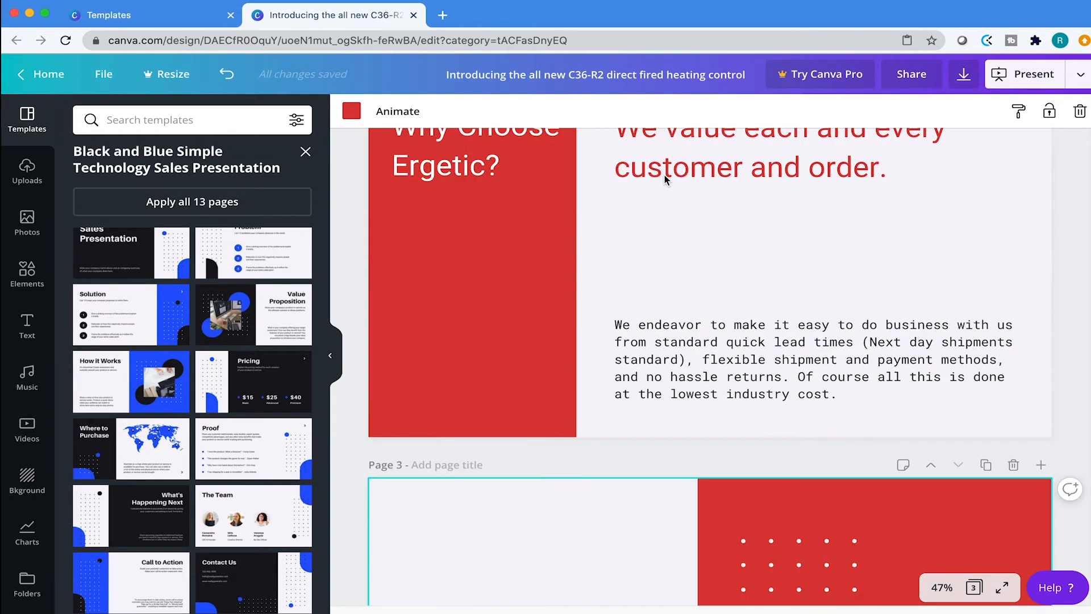
scroll(667, 180, "up", 4)
scroll(666, 180, "up", 1)
scroll(664, 178, "down", 6)
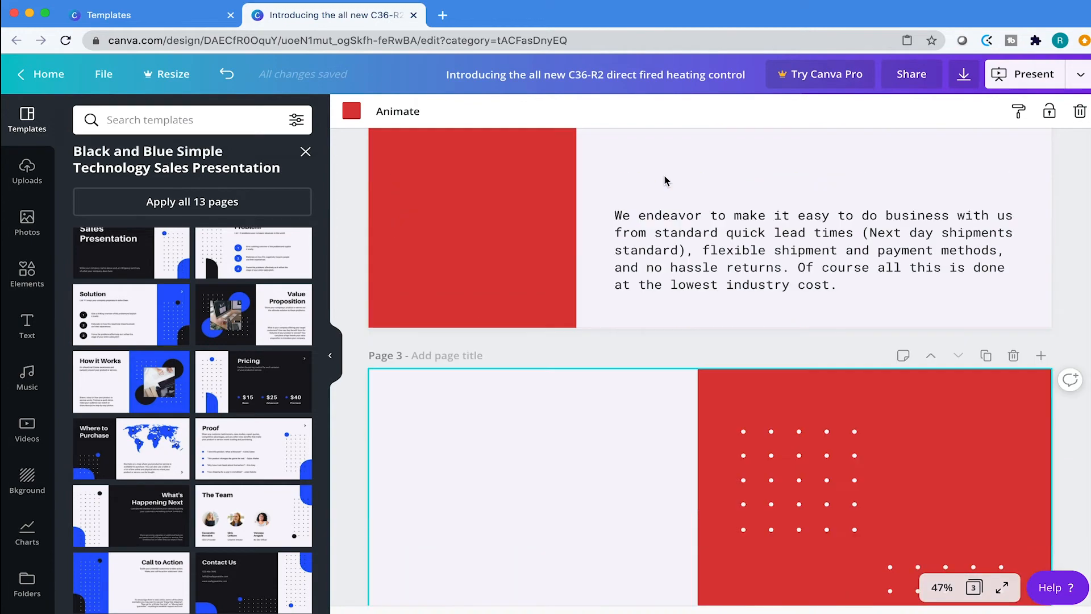
scroll(665, 178, "up", 4)
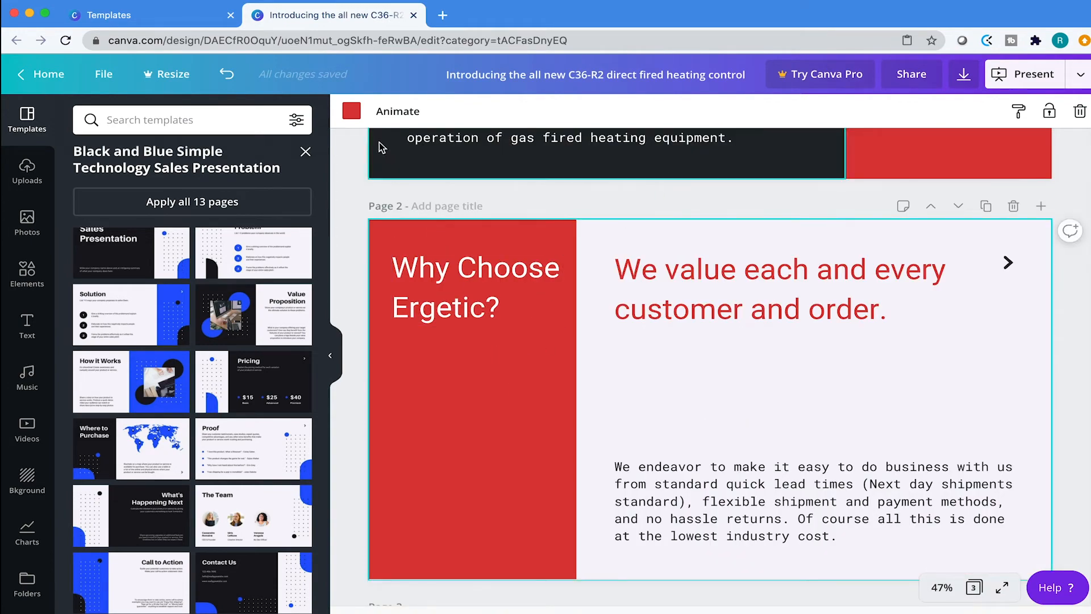
Step: Try the near-black document color on page 2's panel behind the "Why Choose Ergetic?" heading
left_click(351, 111)
left_click(100, 267)
left_click(701, 205)
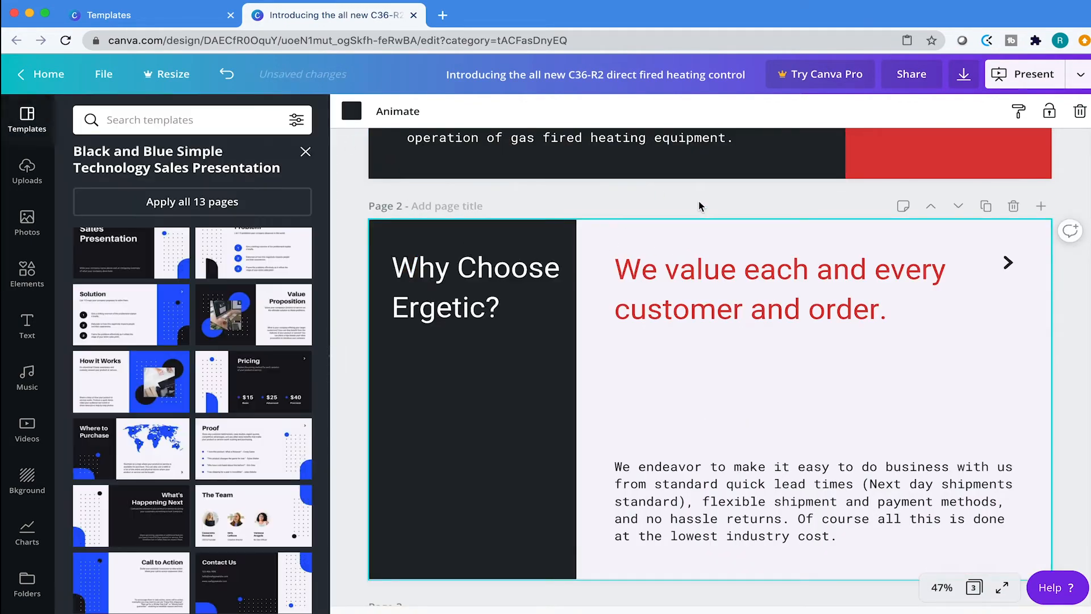
Step: Check how page 2's near-black panel fits between the cover and page 3
scroll(674, 219, "up", 4)
scroll(677, 253, "down", 3)
scroll(678, 259, "down", 5)
scroll(680, 257, "up", 4)
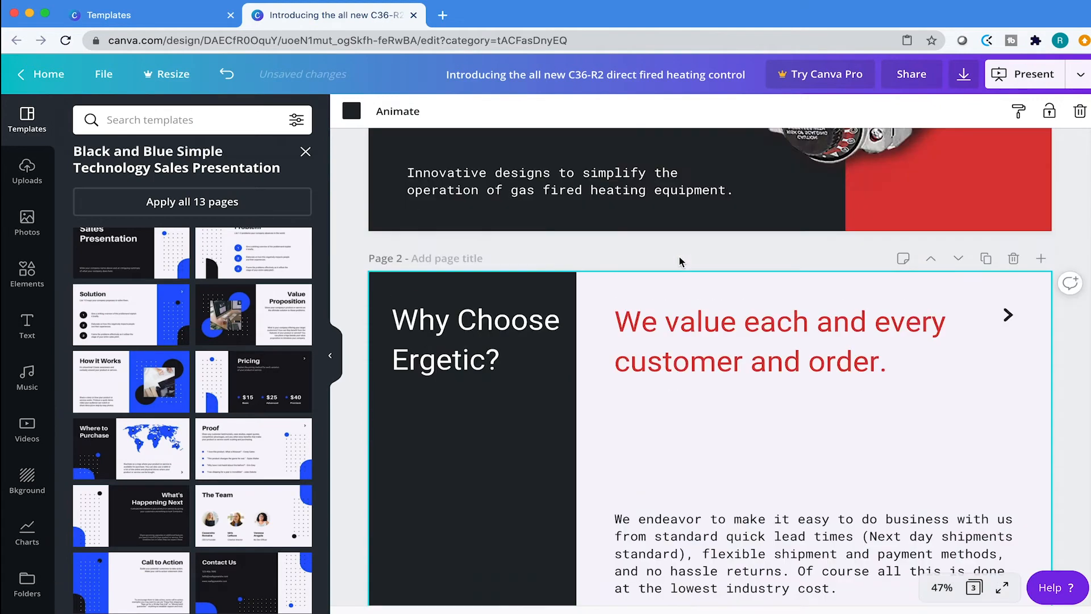
scroll(679, 257, "down", 1)
scroll(680, 260, "down", 2)
scroll(679, 260, "up", 2)
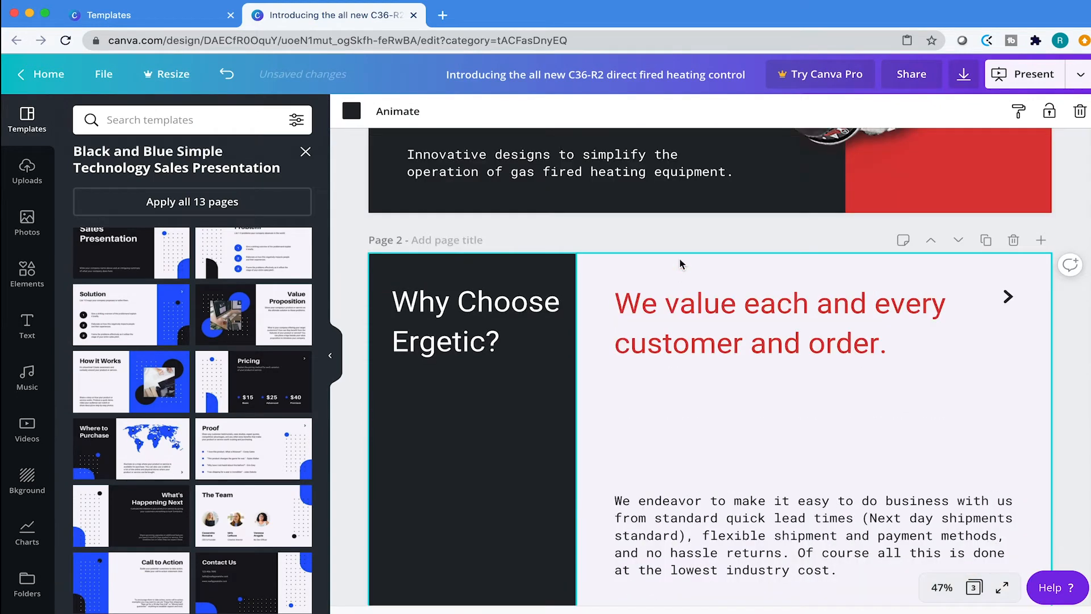
scroll(686, 303, "up", 1)
scroll(687, 301, "down", 6)
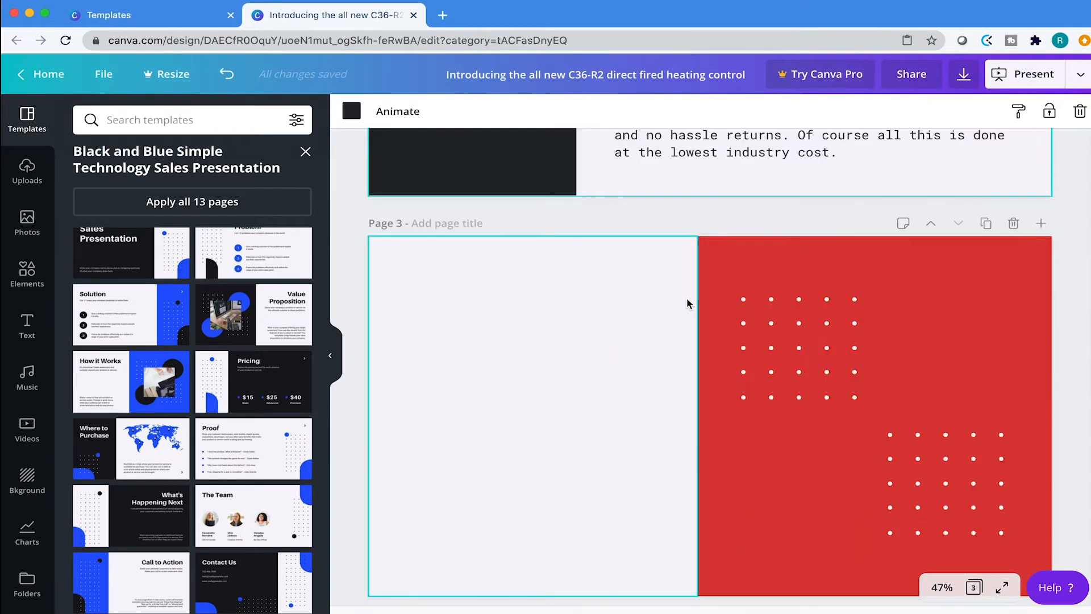
scroll(688, 302, "up", 5)
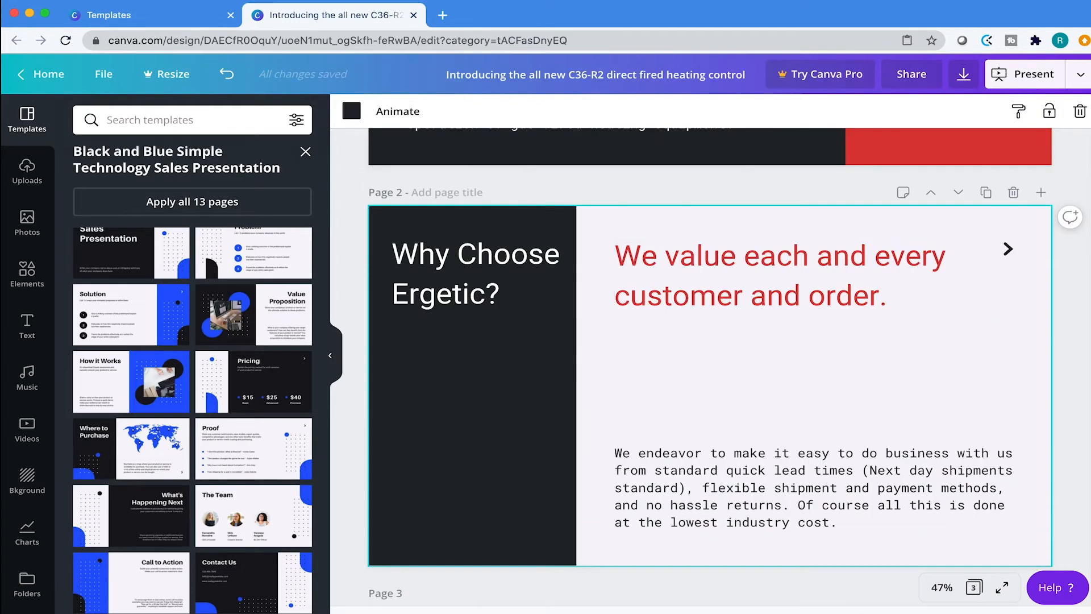
Step: Recolor page 2's near-black panel with the red document color again
left_click(351, 112)
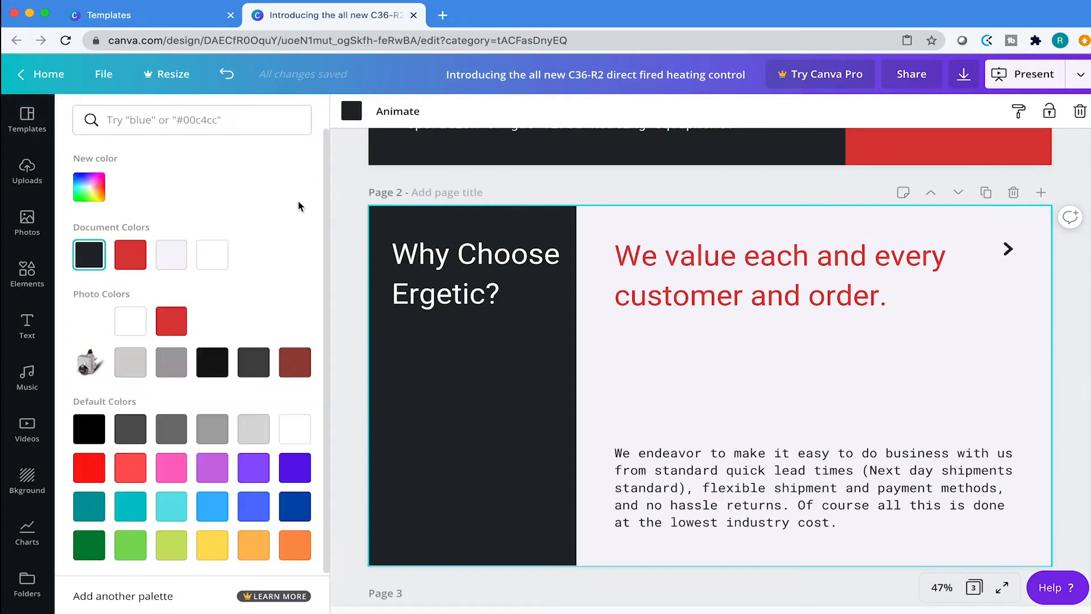
left_click(139, 253)
key("Escape")
scroll(721, 233, "down", 6)
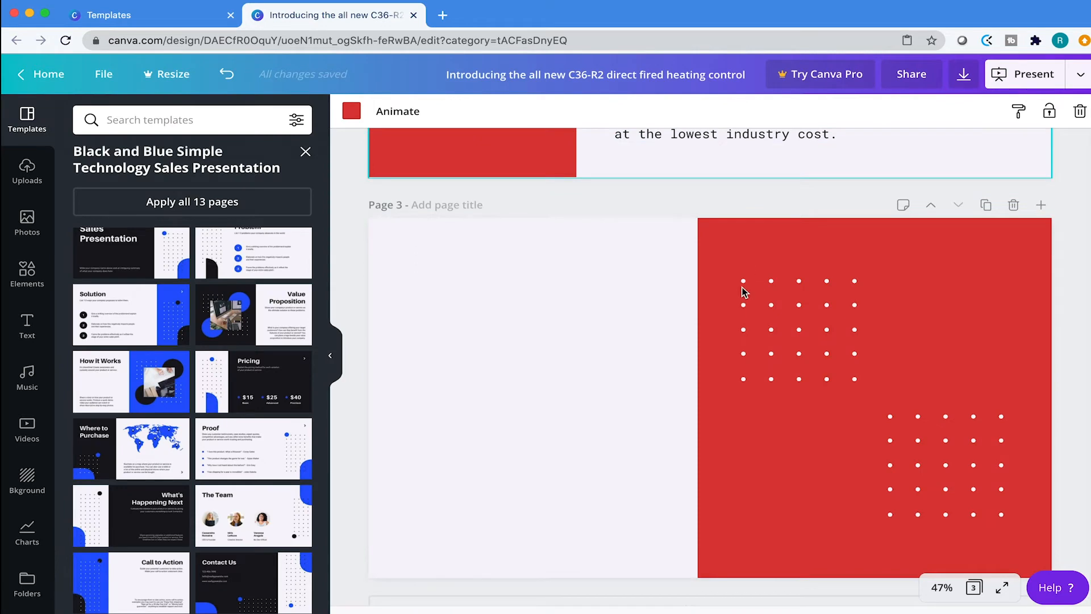
Step: Copy the "Why Choose Ergetic?" heading text box from page 2 for reuse on page 3
scroll(619, 301, "up", 6)
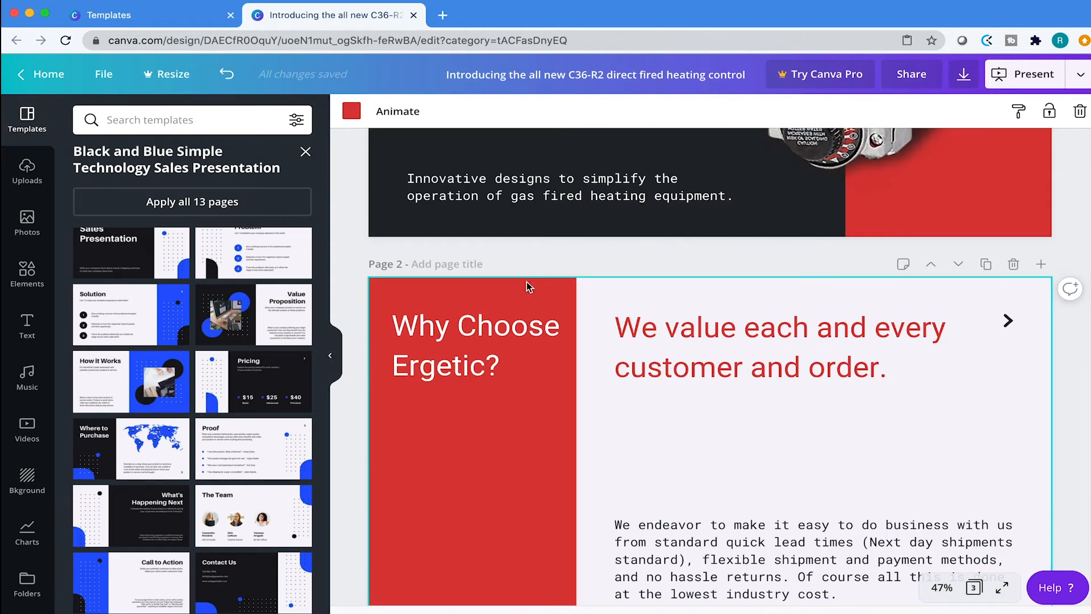
left_click(489, 338)
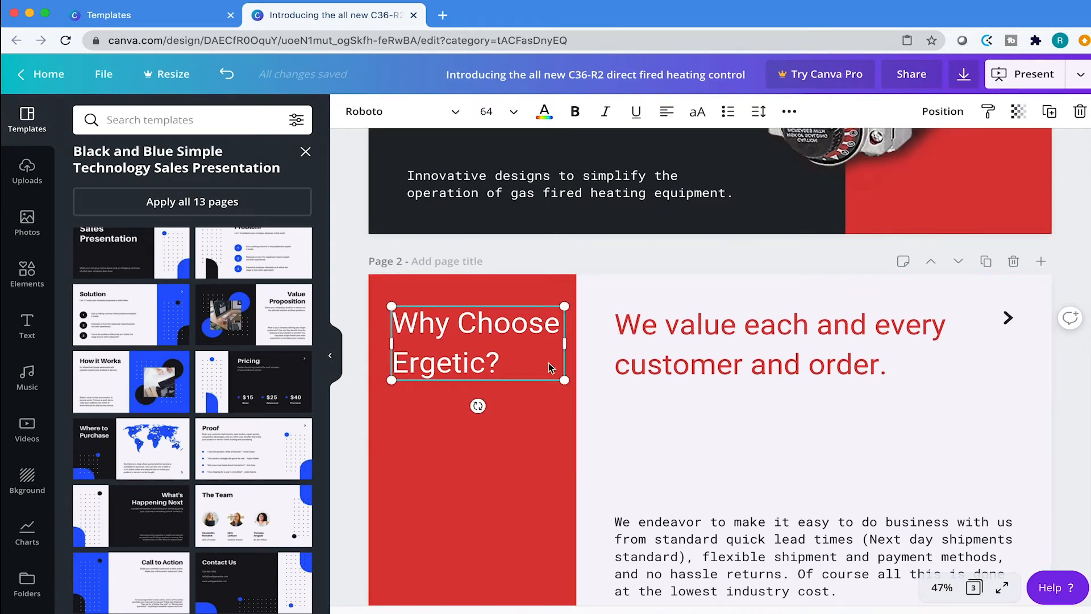
scroll(542, 355, "down", 5)
Step: Switch to the Presentation Copy document in Word and review the text that follows the "Why Choose Ergetic?" section
key("ctrl+Up")
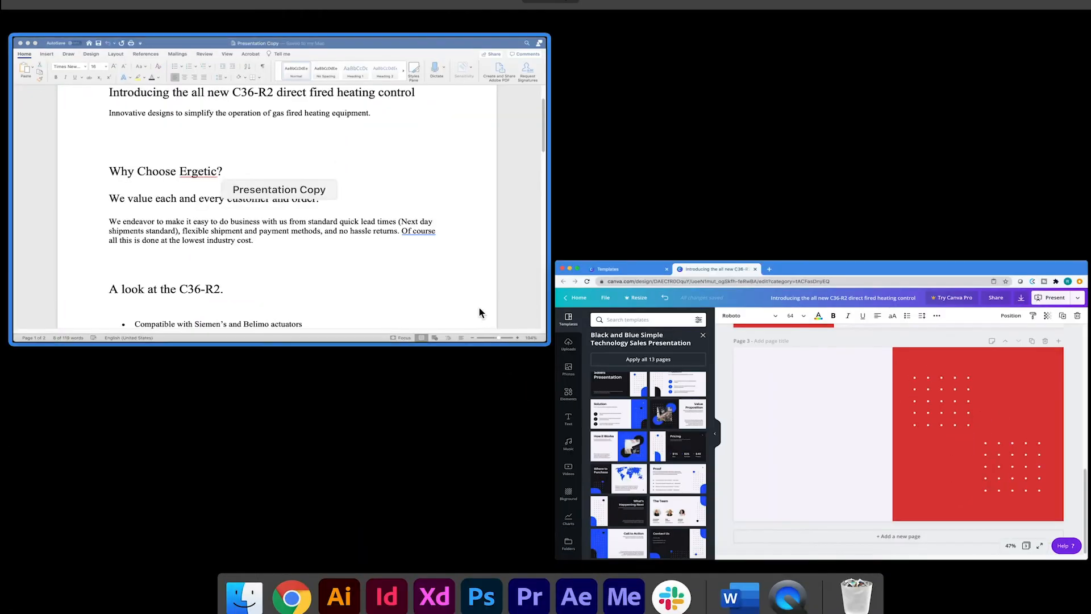
left_click(479, 308)
triple_click(509, 327)
scroll(509, 327, "down", 5)
scroll(510, 324, "up", 2)
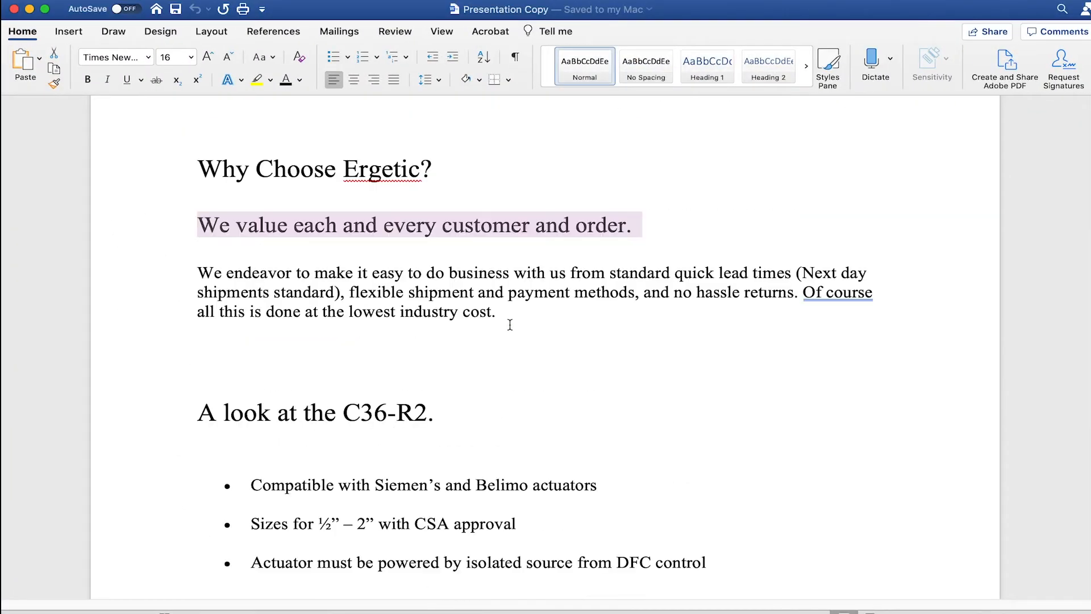
scroll(509, 324, "down", 5)
key("ctrl+Up")
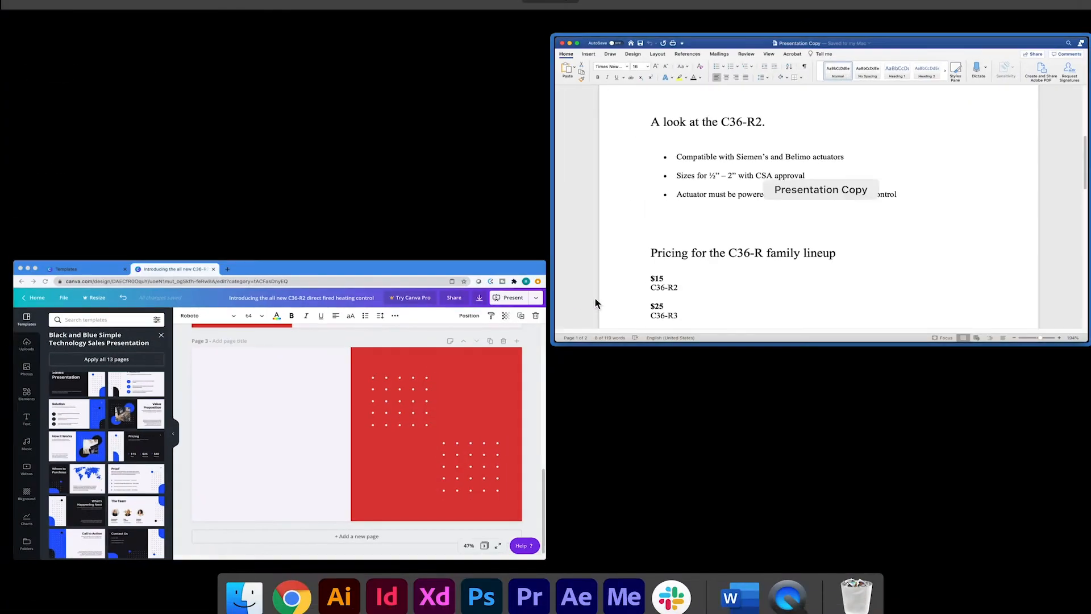
Step: Return to the Canva design, paste the copied heading onto page 3 and recolor its text with the dark document color
left_click(481, 322)
type("Why Choose Ergetic?")
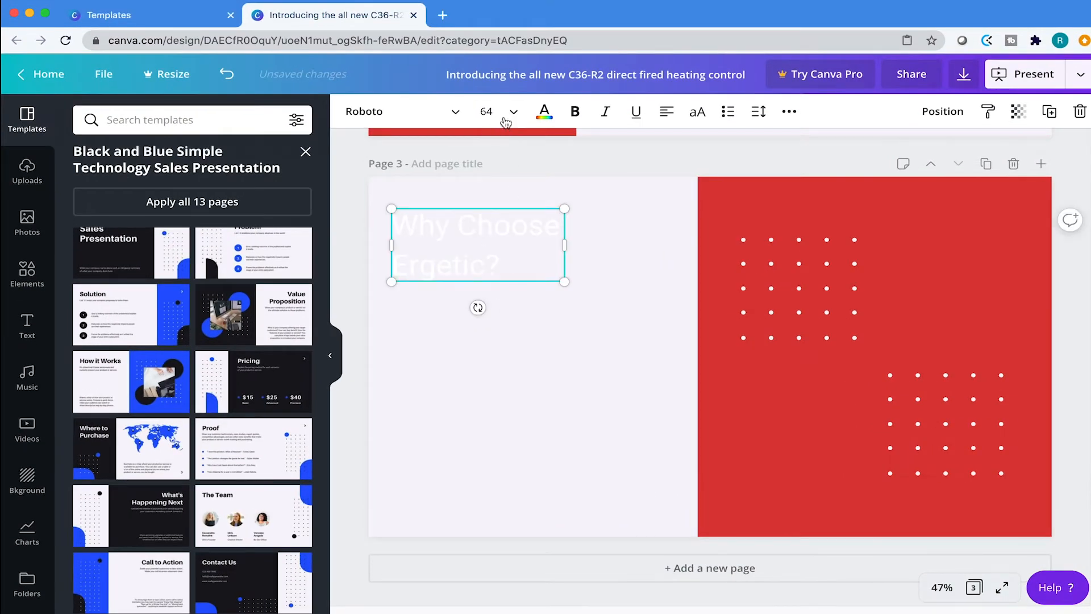
double_click(481, 248)
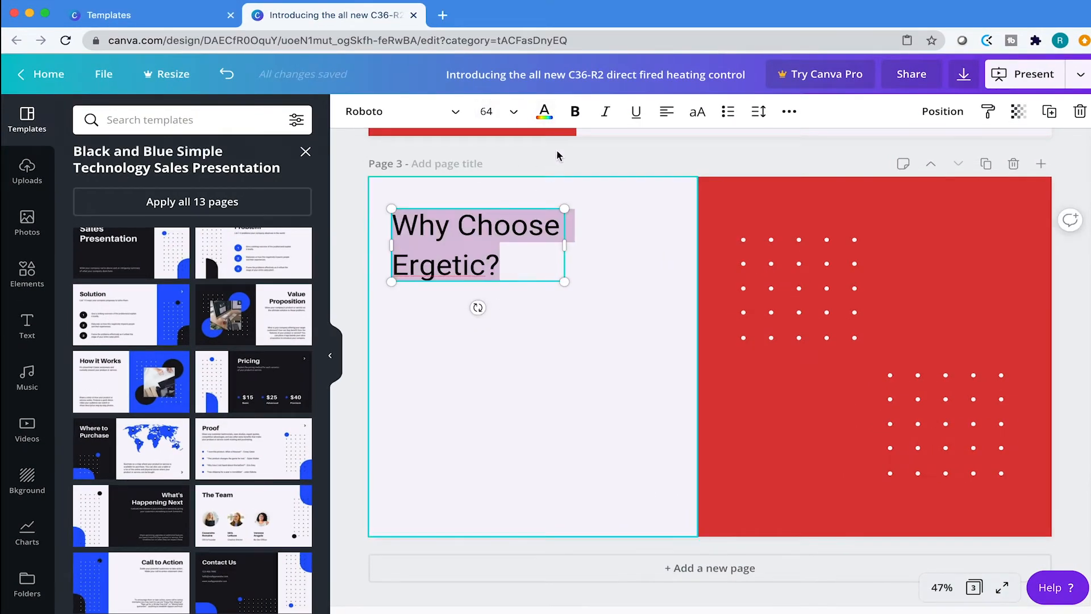
left_click(546, 112)
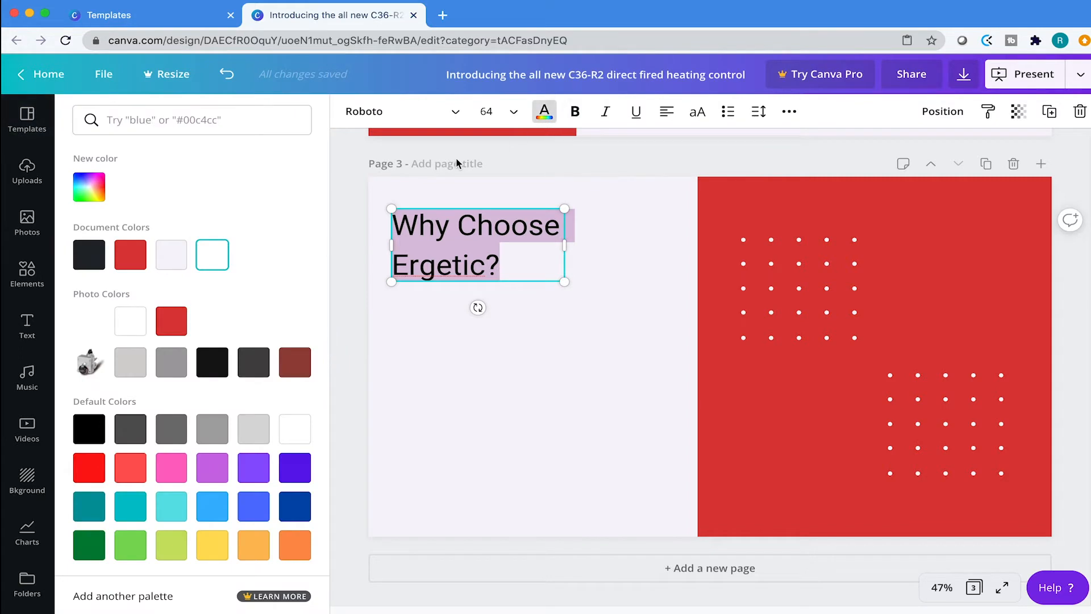
left_click(102, 258)
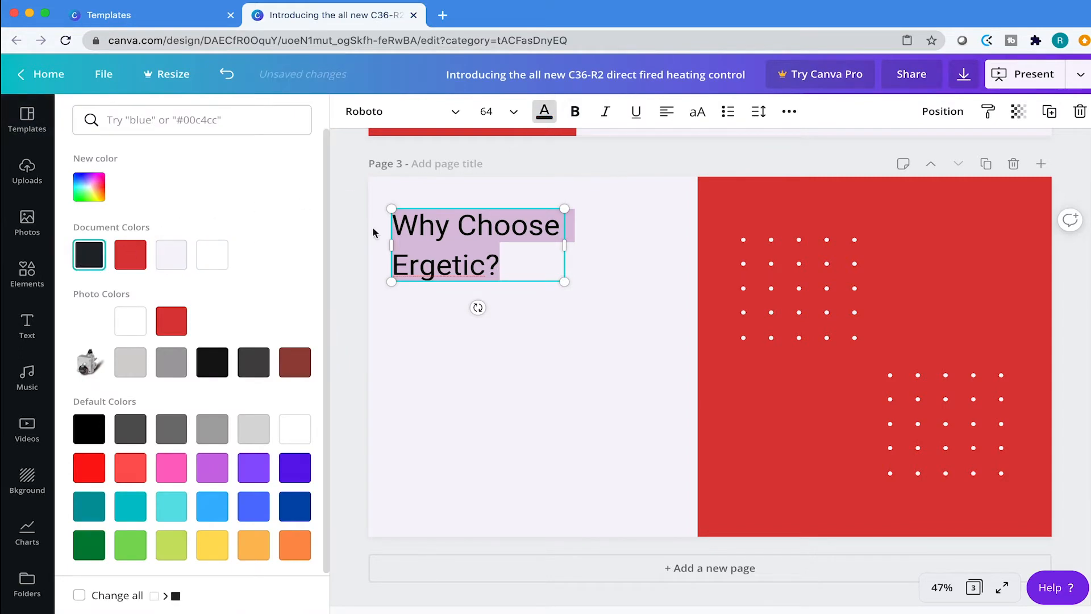
left_click(603, 172)
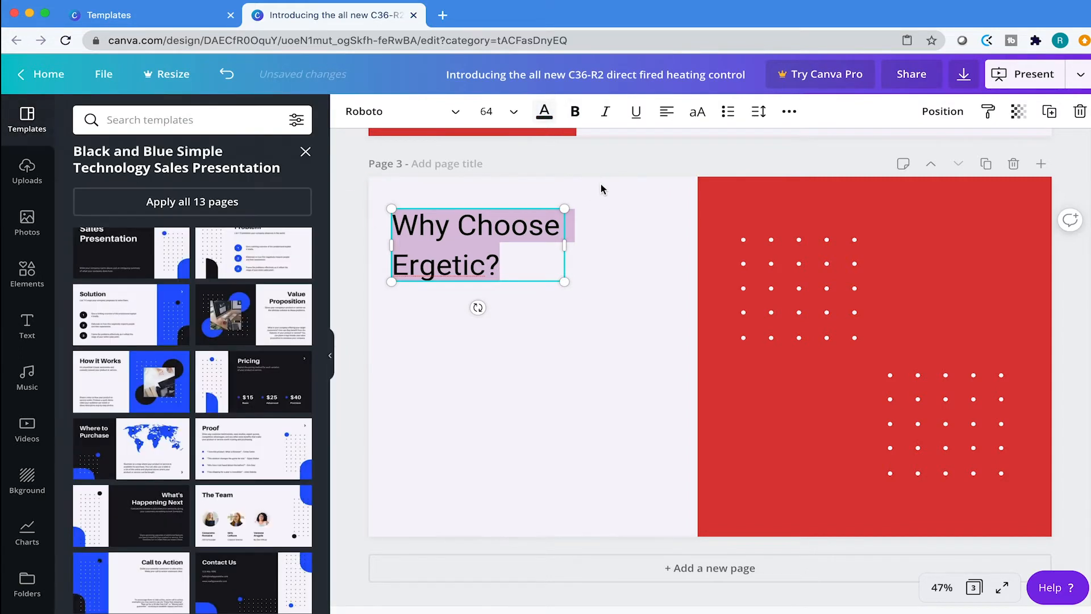
left_click(684, 172)
Step: Switch to the Presentation Copy document in Word and copy the heading "A look at the C36-R2."
key("ctrl+Up")
left_click(366, 290)
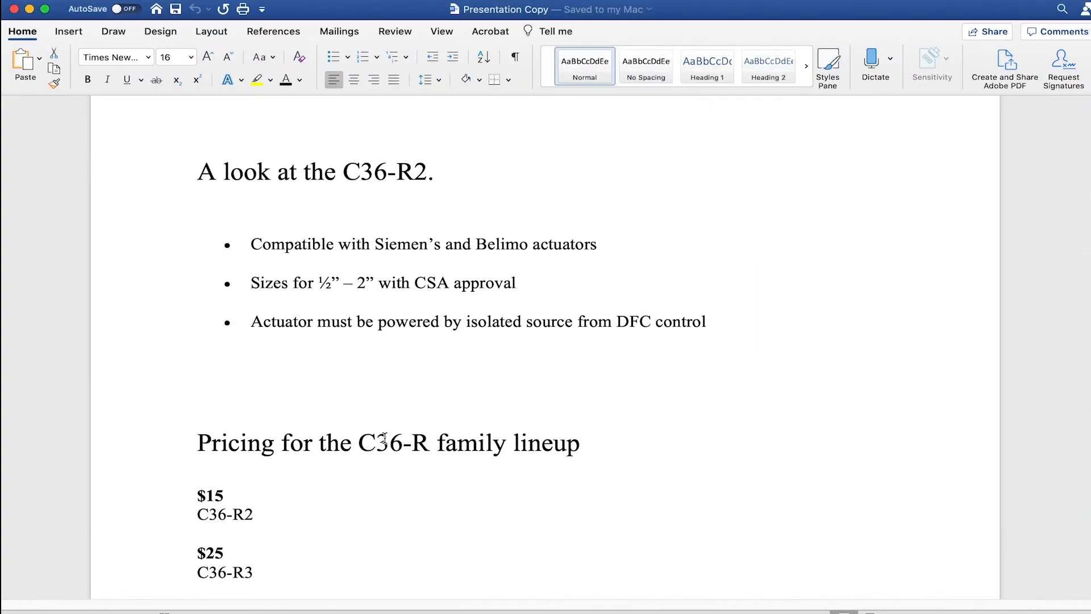
triple_click(375, 169)
key("ctrl+c")
key("ctrl+Up")
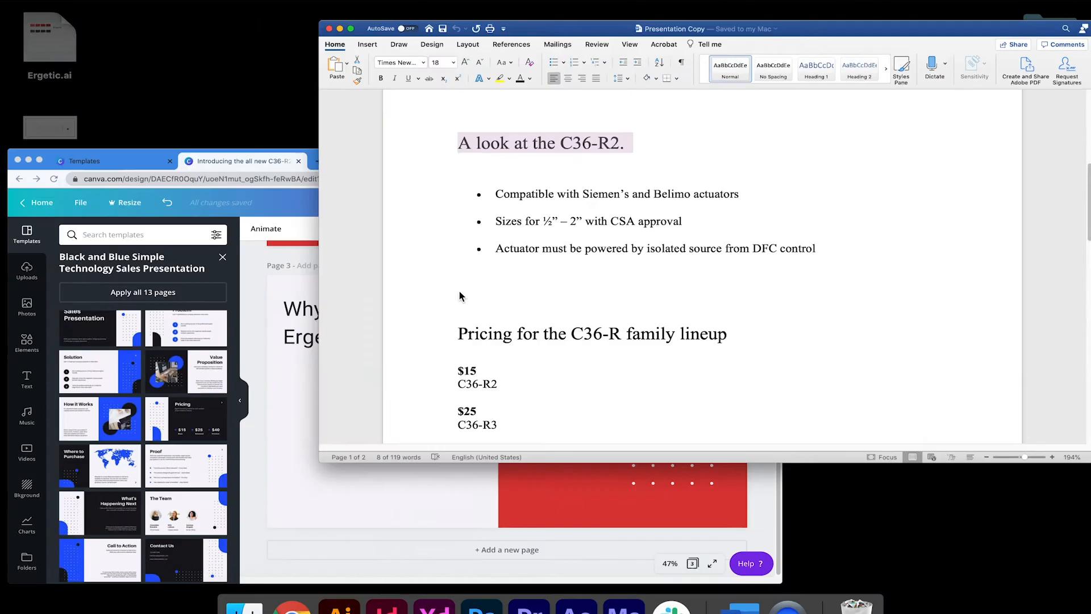
Step: Back in Canva, replace page 3's heading with "A look at the C36-R2." and widen its text box slightly
left_click(424, 349)
left_click(441, 267)
key("ctrl+a")
key("ctrl+v")
left_click_drag(566, 251, 606, 249)
left_click(591, 156)
left_click(486, 223)
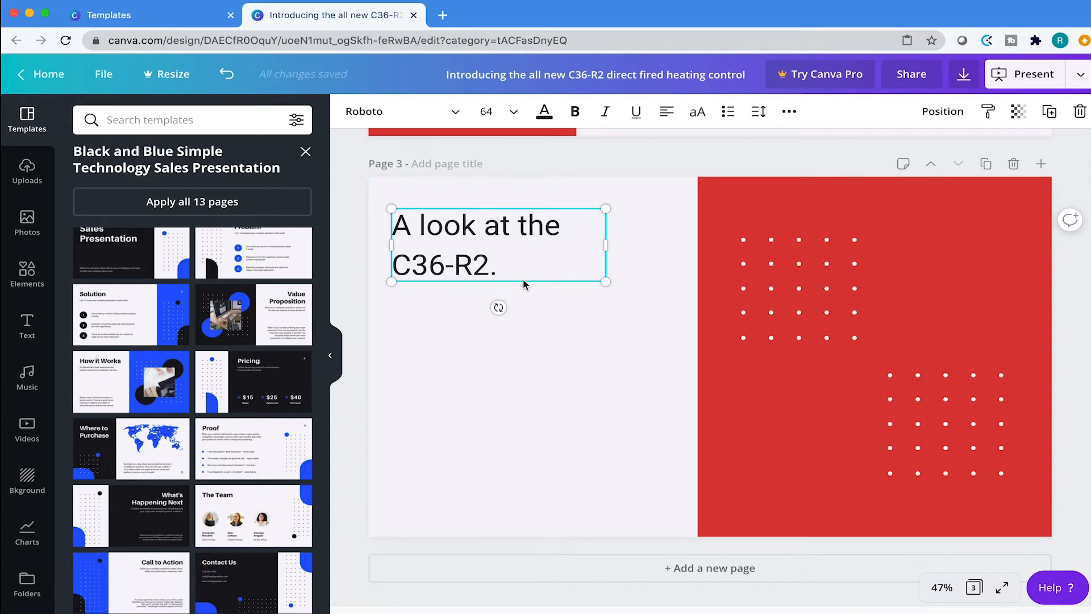
mouse_move(519, 208)
left_mouse_down()
mouse_move(518, 188)
mouse_move(520, 221)
mouse_move(517, 205)
left_mouse_up()
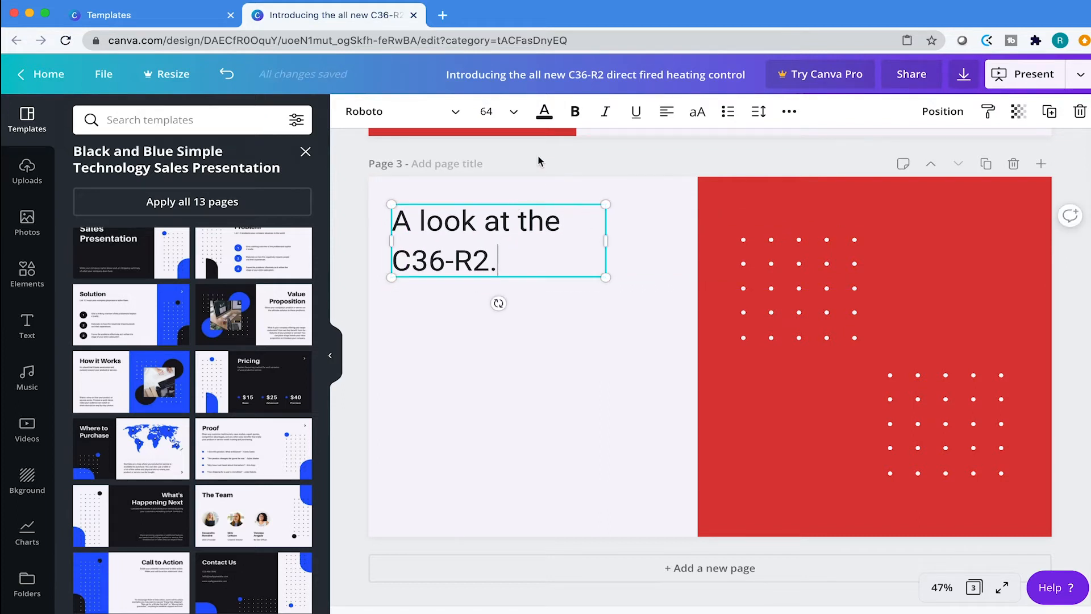
left_click(234, 74)
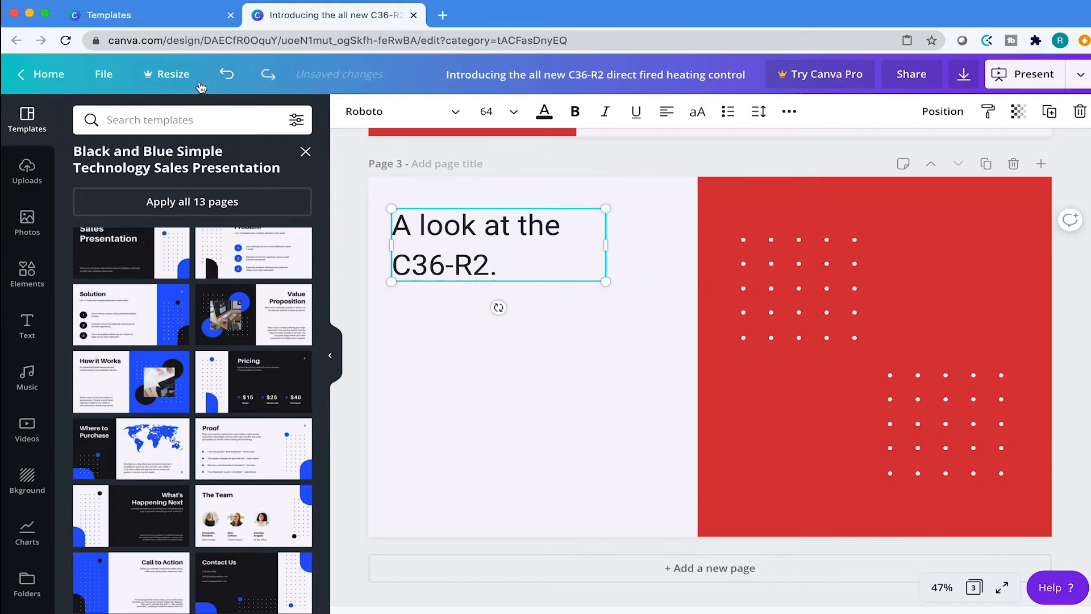
left_click(563, 155)
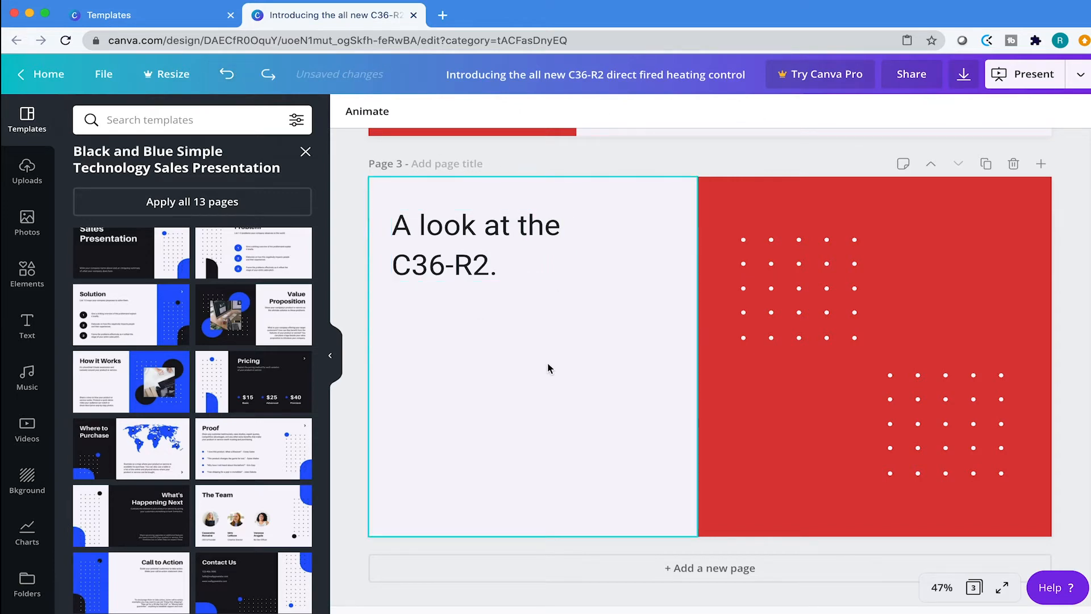
Step: Copy the body paragraph from page 2 onto page 3 and place it below the heading, aligned with the heading's left edge
scroll(549, 368, "up", 5)
left_click(700, 461)
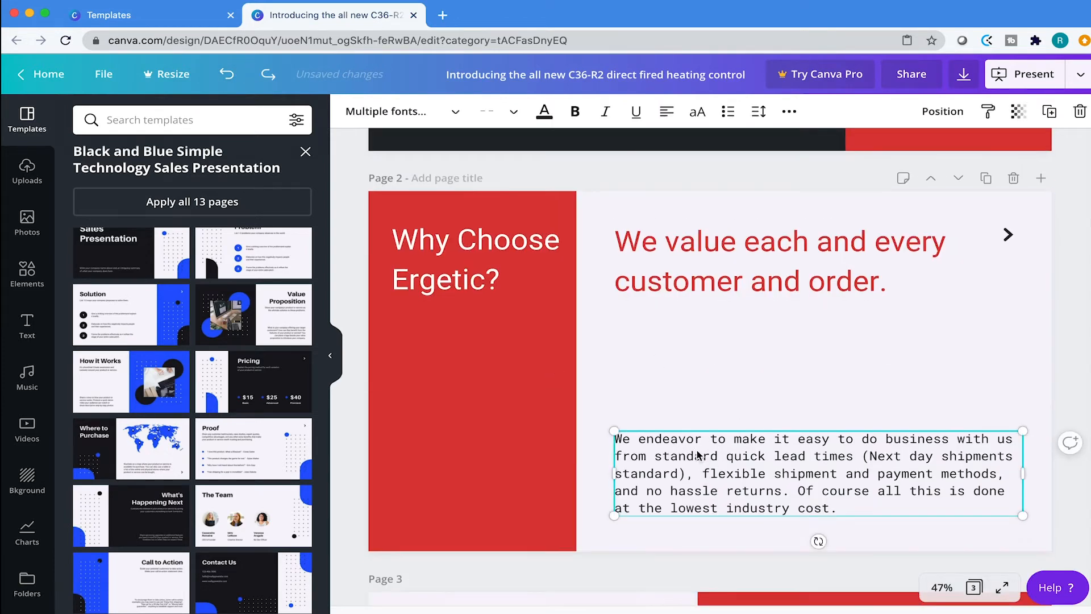
key("super+c")
scroll(698, 455, "down", 7)
left_click(593, 375)
key("super+v")
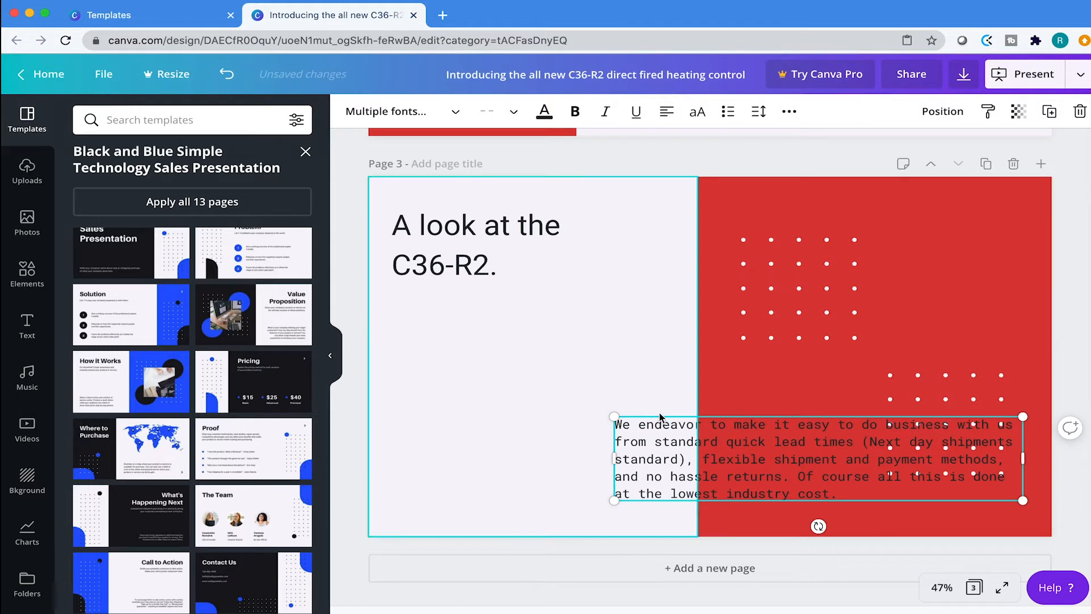
left_click(644, 416)
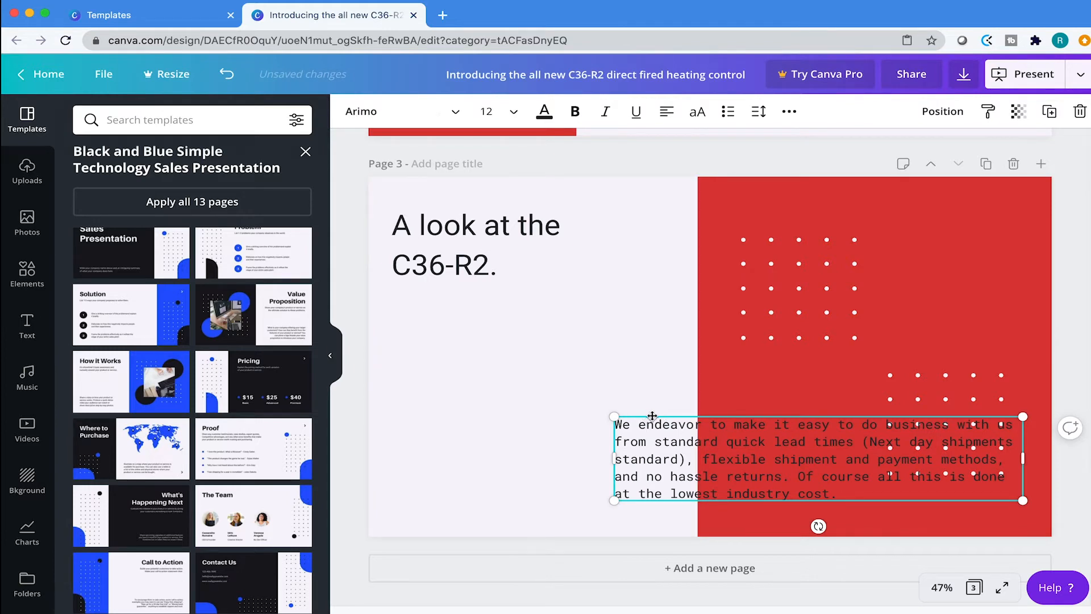
left_click_drag(652, 416, 433, 308)
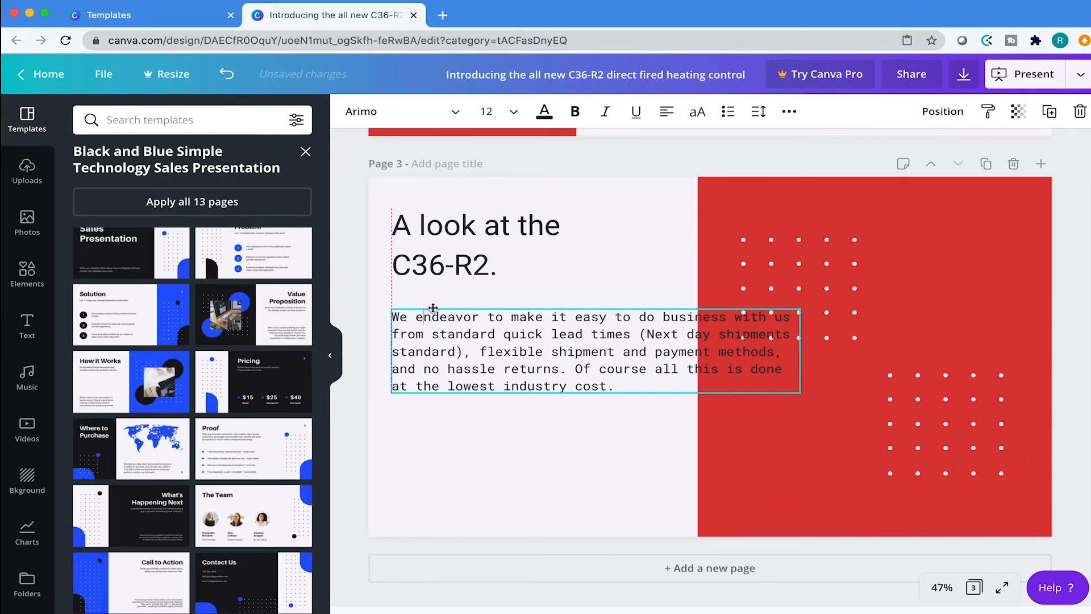
Step: Switch to the Word document and copy the three bullet items under "A look at the C36-R2."
key("ctrl+Up")
left_click(404, 229)
scroll(430, 381, "down", 2)
scroll(429, 381, "up", 3)
left_click_drag(705, 319, 306, 243)
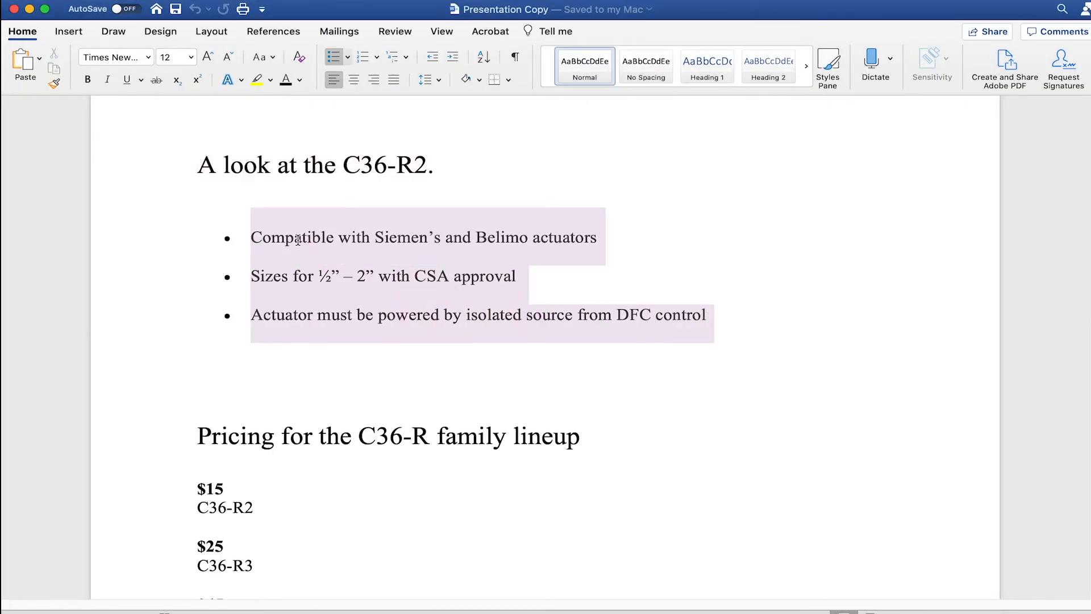
Step: Back in Canva, replace the body paragraph on page 3 with the copied bullet items about actuators, sizes and isolated power source
key("ctrl+Up")
left_click(387, 381)
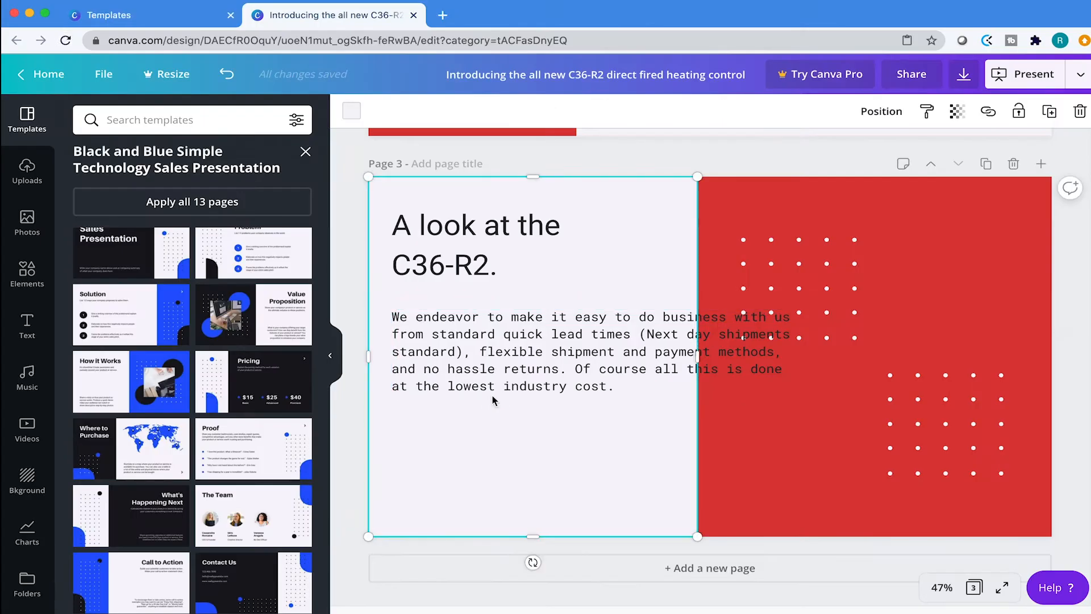
left_click(490, 376)
left_click(489, 377)
key("ctrl+a")
key("BackSpace")
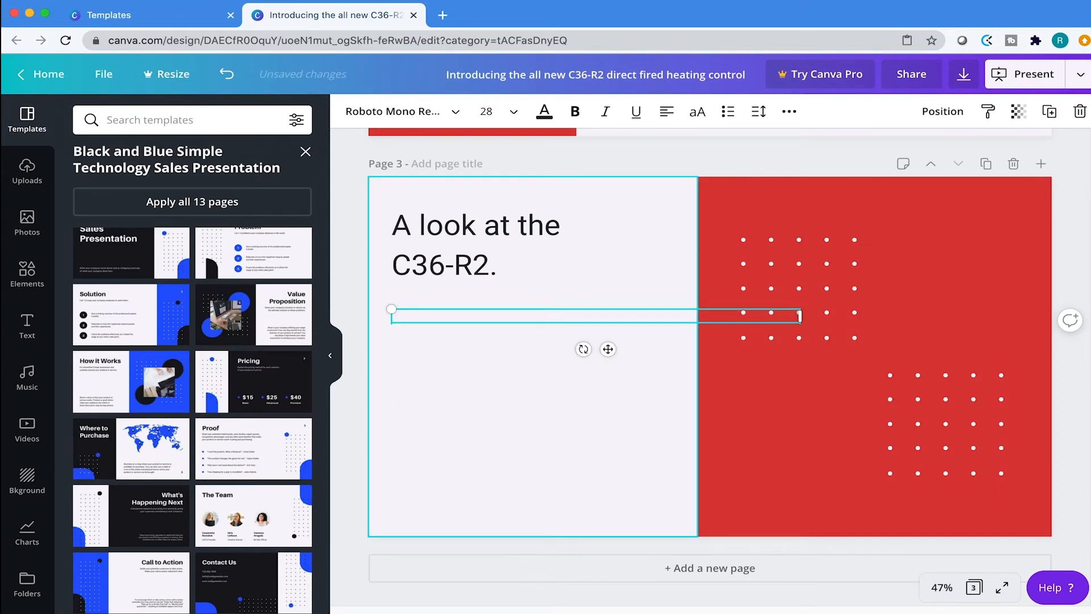
key("ctrl+v")
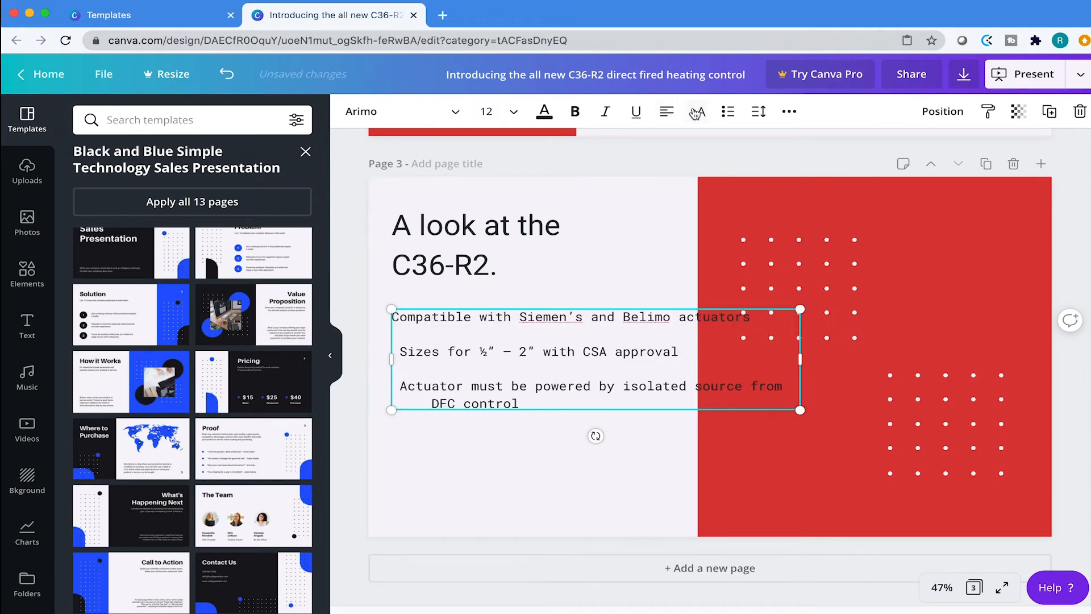
Step: Try bullet formatting on the pasted text, turn it off again, and narrow the text box to fit the light half of page 3
left_click(728, 112)
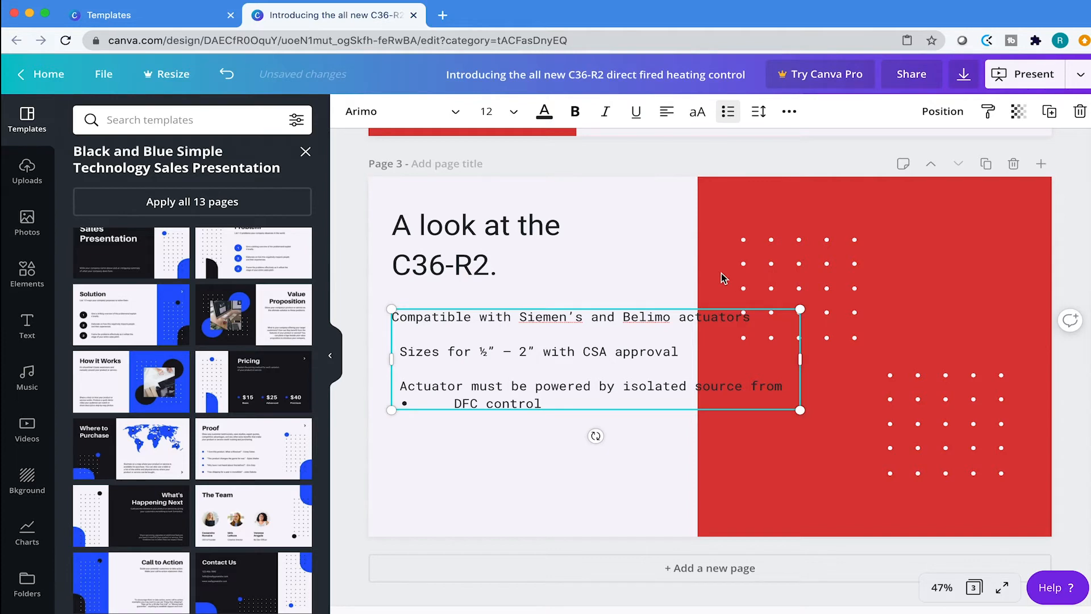
left_click(724, 116)
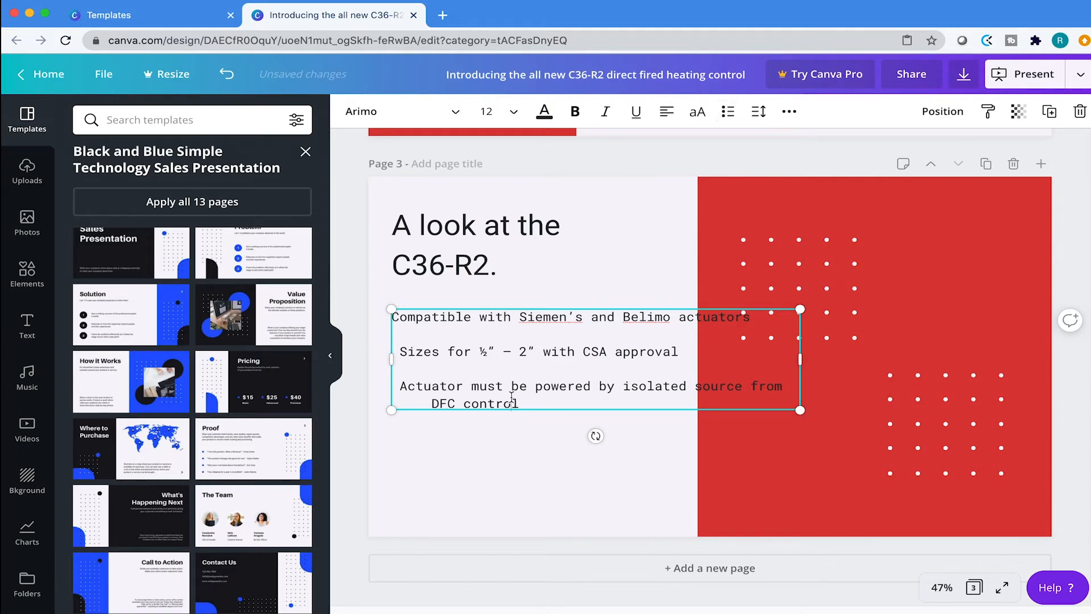
left_click_drag(803, 358, 663, 359)
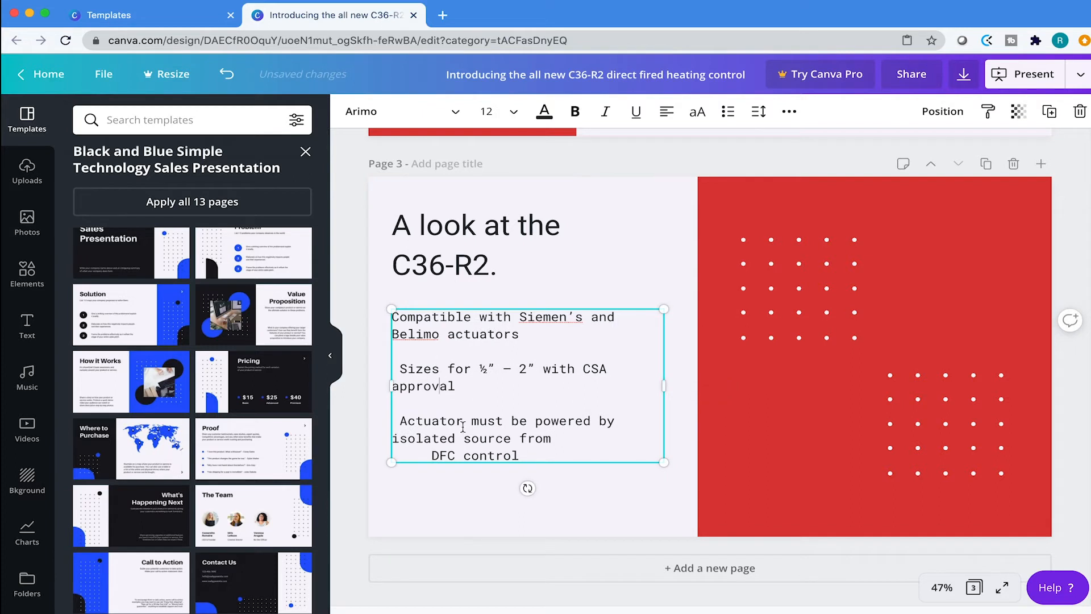
Step: Remove the extra spaces before the "Sizes for", "Actuator must be" and "DFC control" lines, keeping a blank line between items
left_click(403, 369)
key("BackSpace")
key("BackSpace")
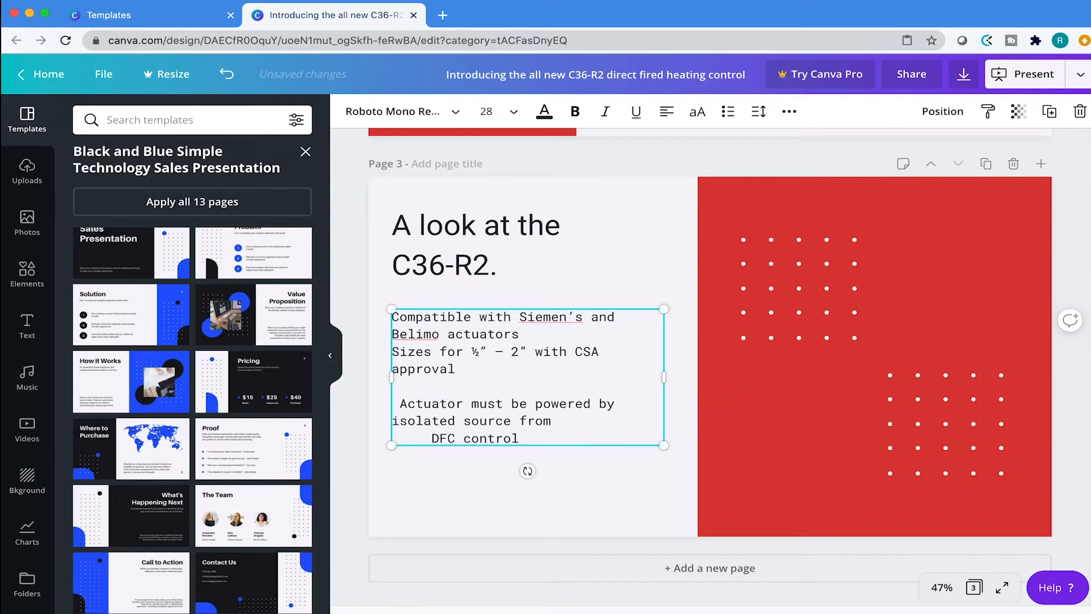
key("Return")
left_click(402, 420)
key("BackSpace")
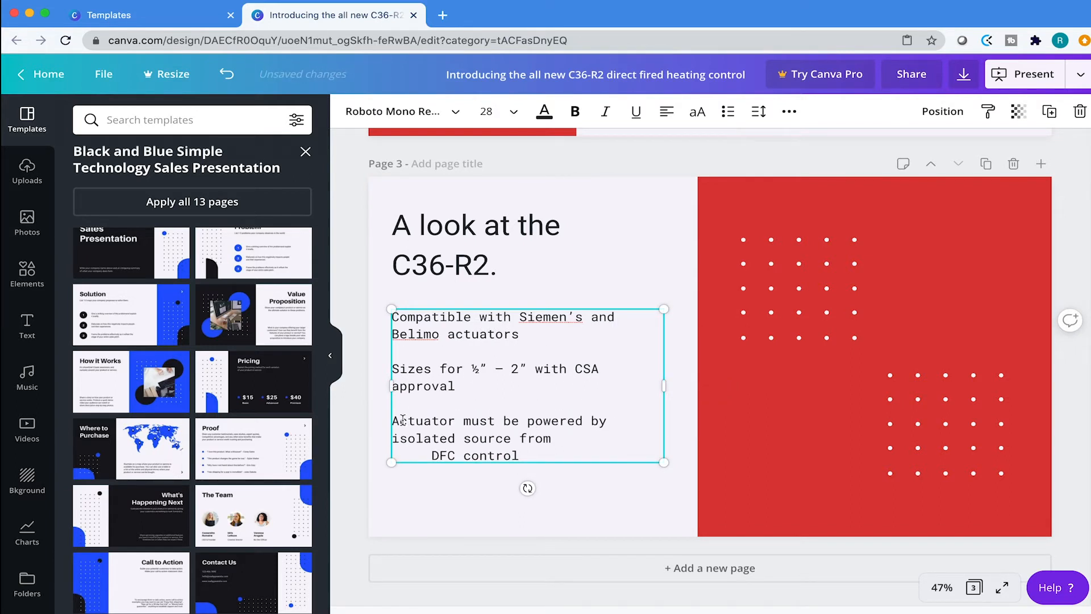
left_click(432, 455)
key("BackSpace")
key("BackSpace")
key("BackSpace")
key("BackSpace")
key("BackSpace")
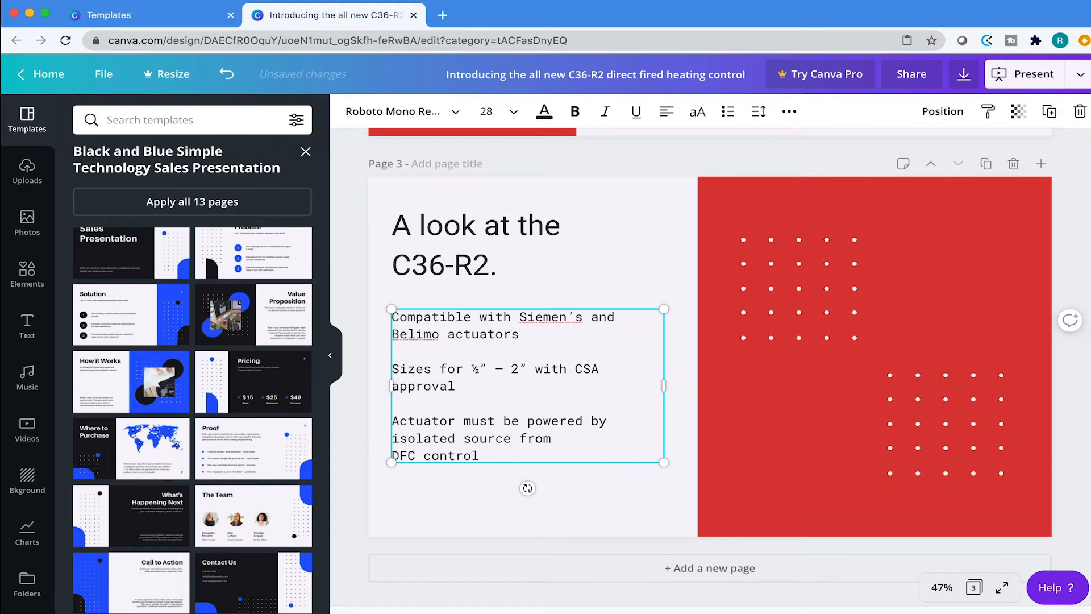
Step: Format all the body text on page 3 as a bulleted list and remove the bullets from the two blank lines
key("ctrl+a")
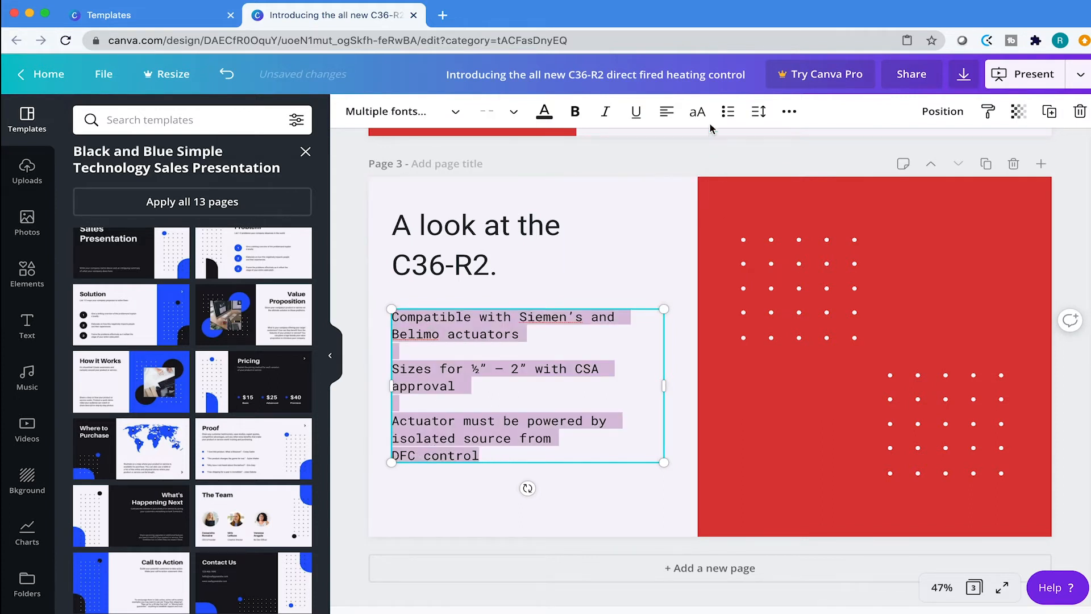
left_click(728, 111)
left_click(527, 335)
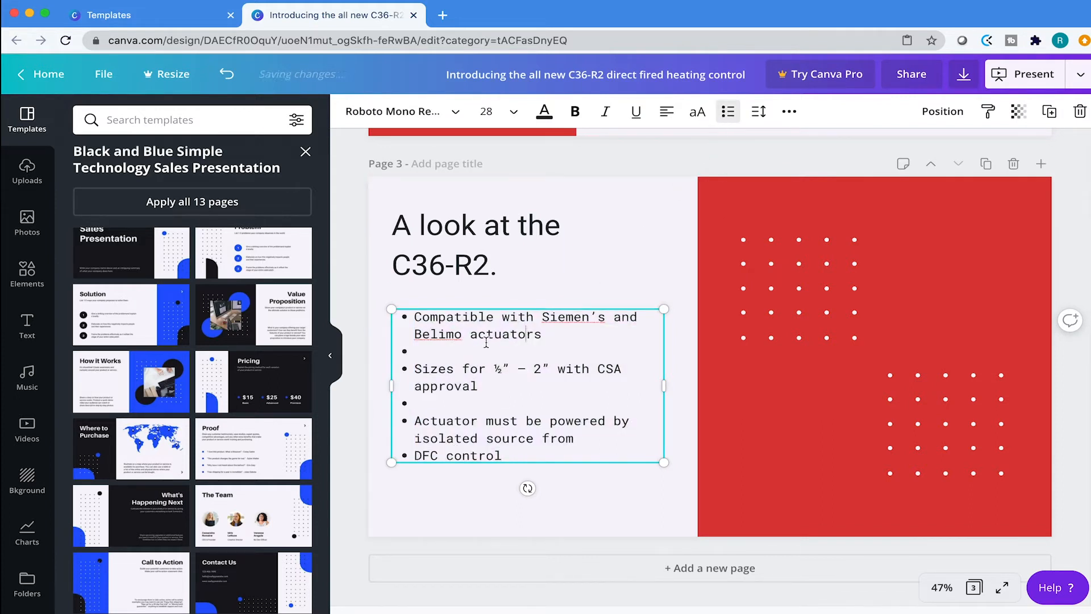
left_click(433, 346)
key("BackSpace")
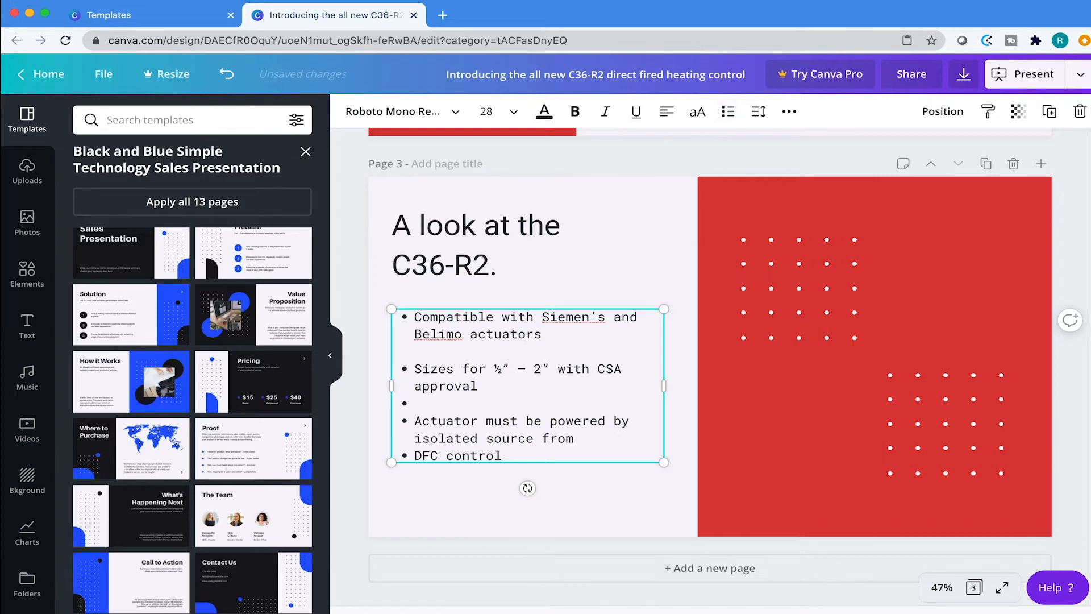
left_click(421, 413)
left_click(414, 401)
Step: Join "DFC control" onto the end of the "isolated source from" bullet and widen the text box slightly so it fits on that line
left_click(607, 438)
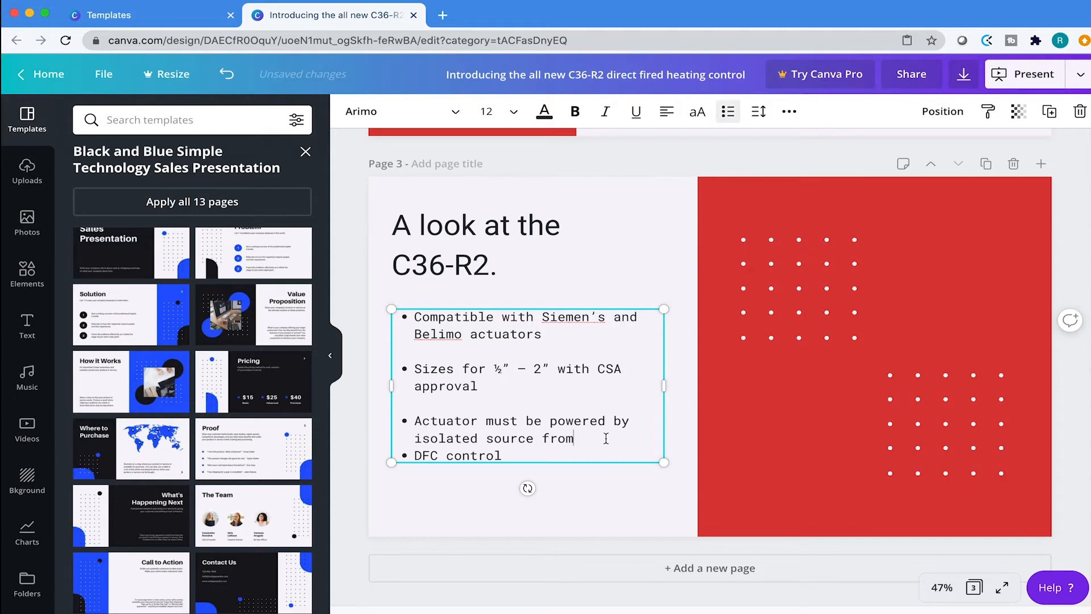
key("Return")
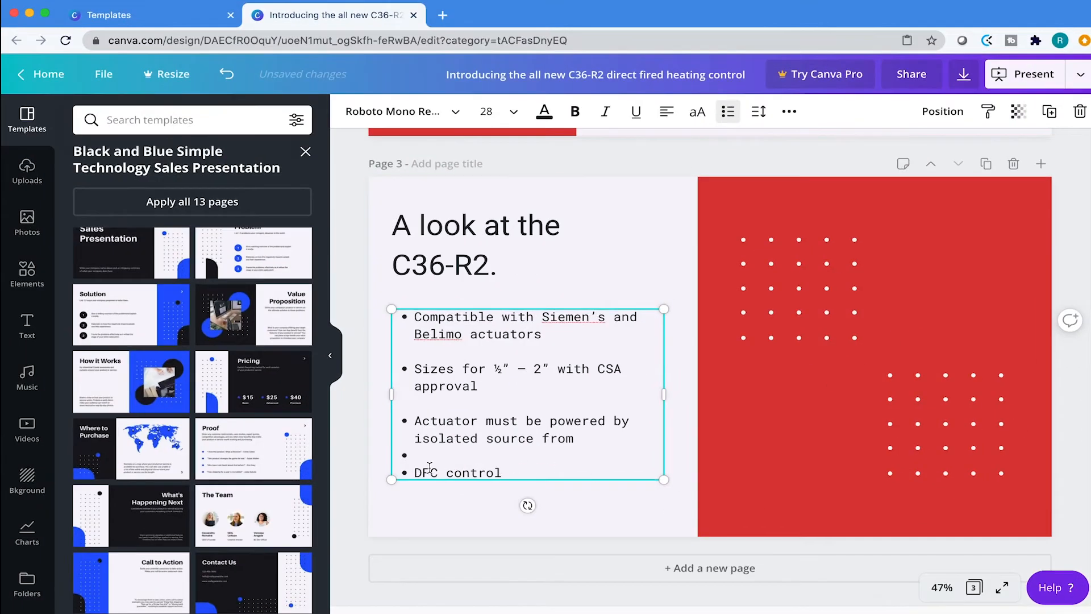
key("BackSpace")
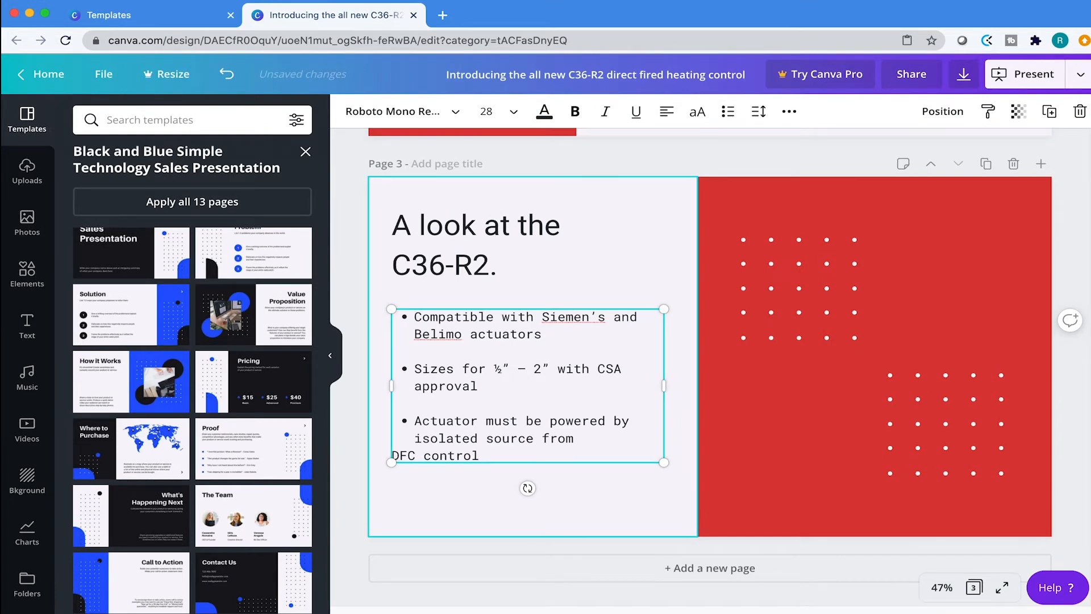
key("BackSpace")
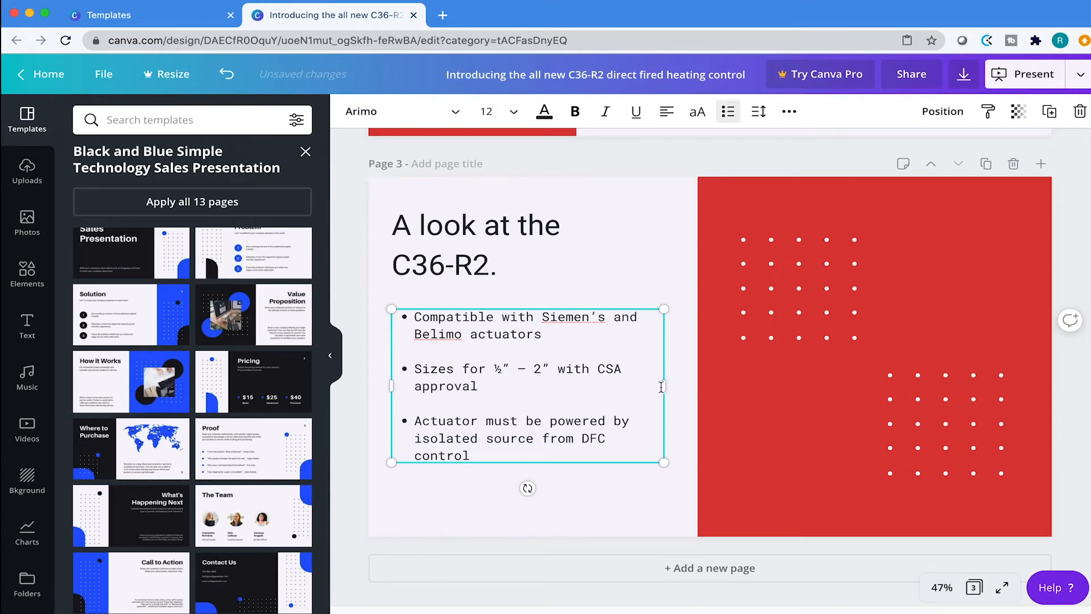
left_click_drag(668, 385, 674, 385)
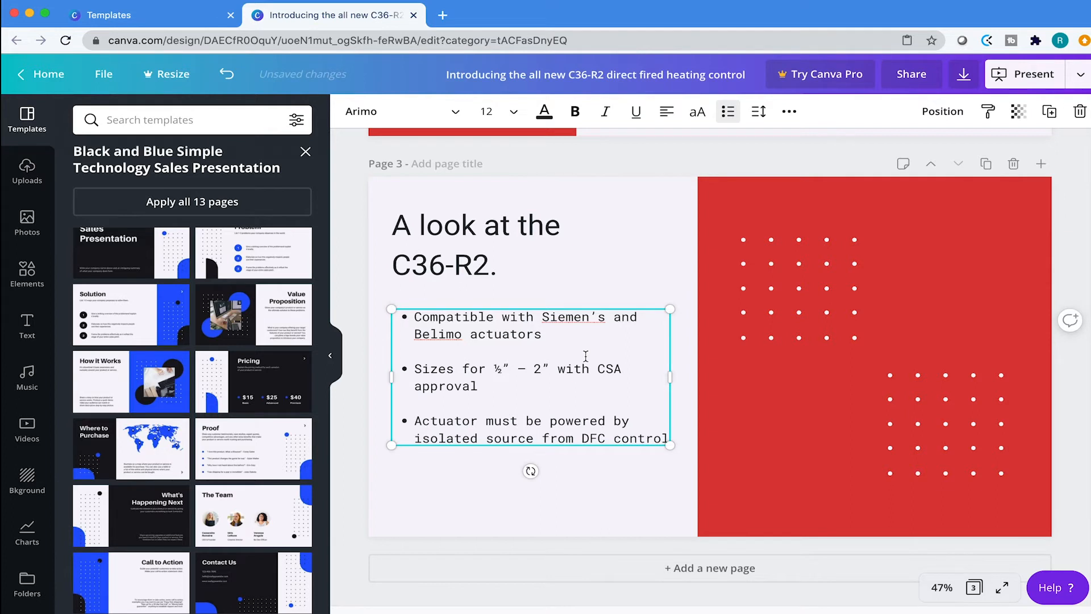
left_click(588, 163)
Step: Move the bulleted text box on page 3 down toward the lower edge of the light half and slightly left
left_click(562, 313)
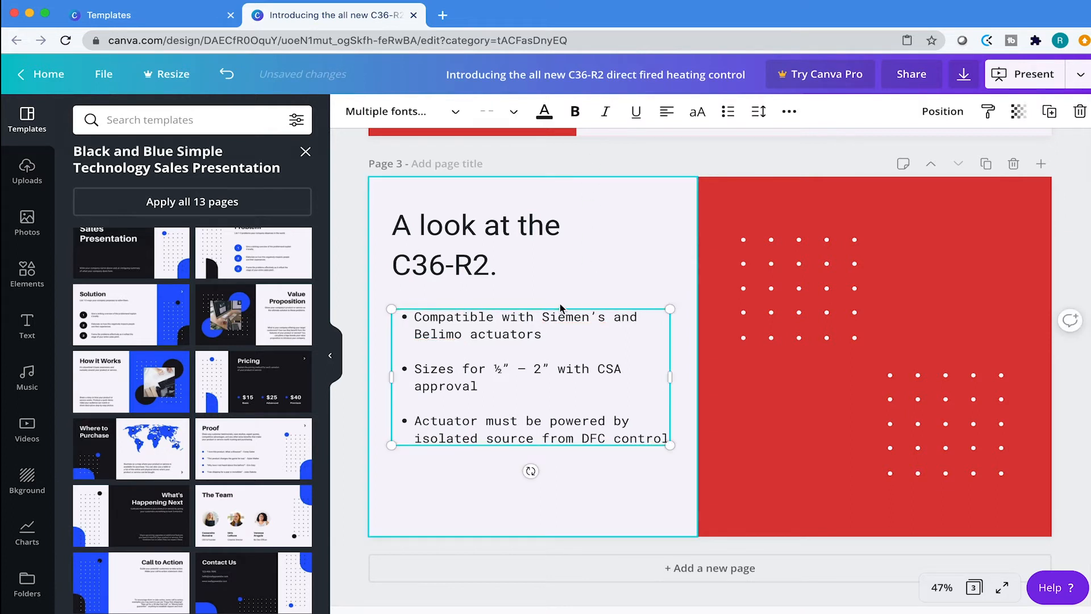
left_click(563, 317)
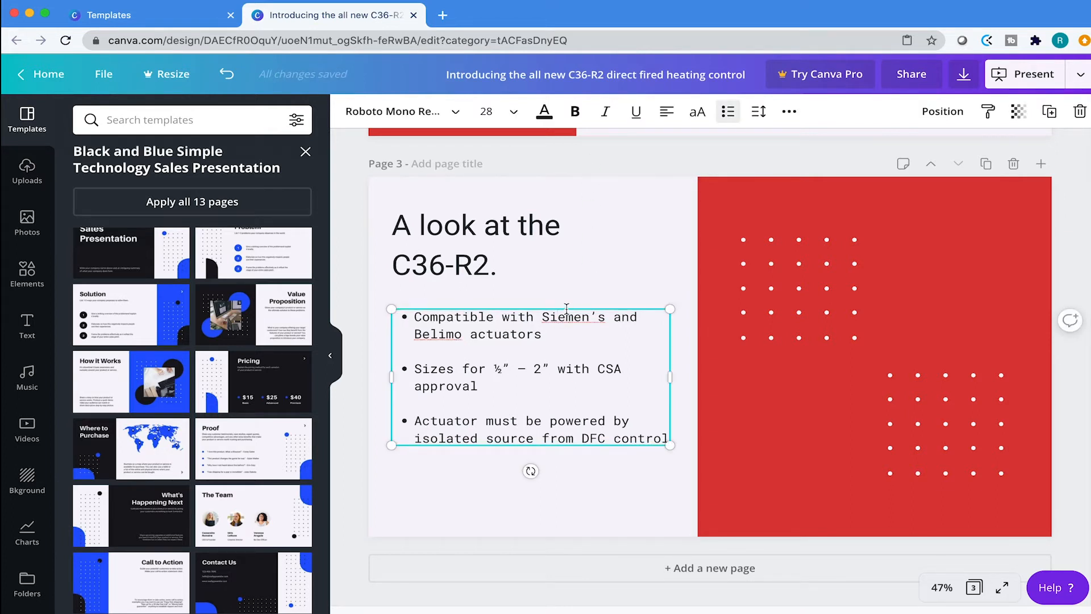
left_click_drag(567, 307, 557, 330)
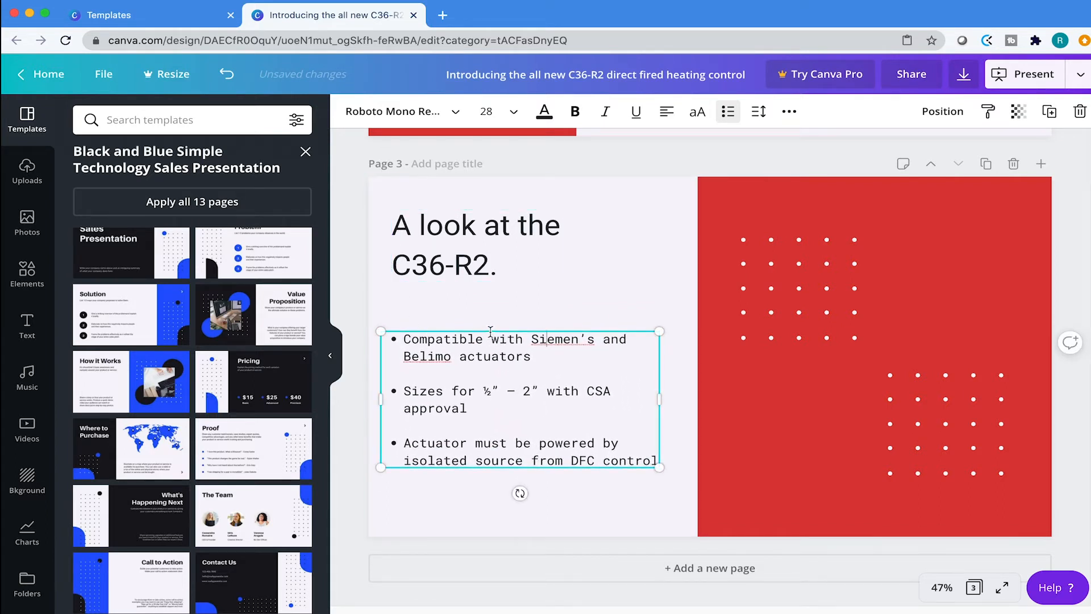
left_click_drag(490, 331, 493, 331)
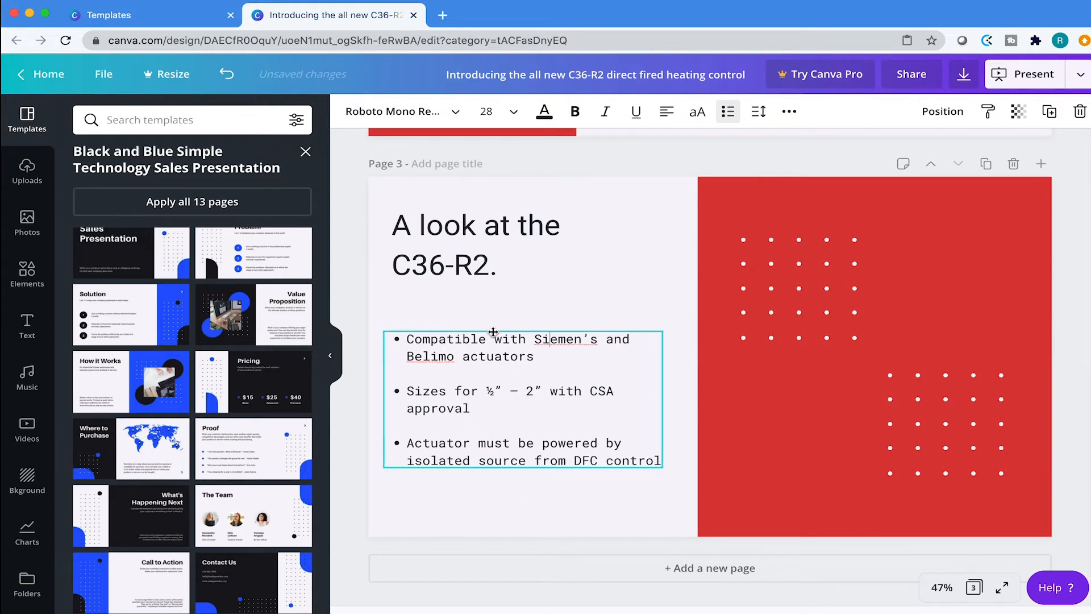
left_click(360, 260)
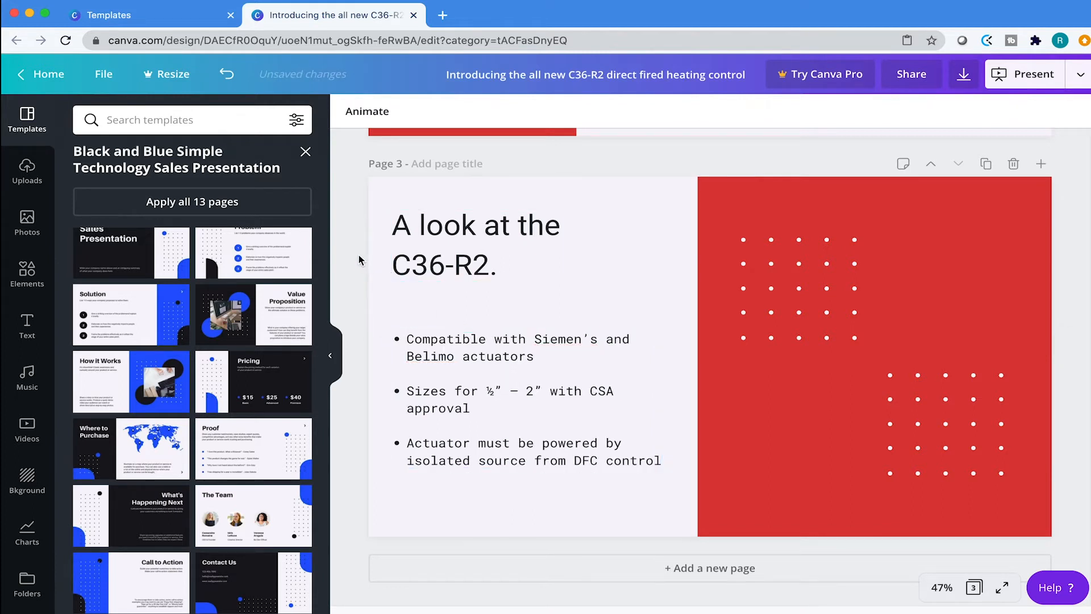
left_click(618, 352)
left_click(606, 329)
left_click_drag(605, 329, 596, 363)
left_click(639, 165)
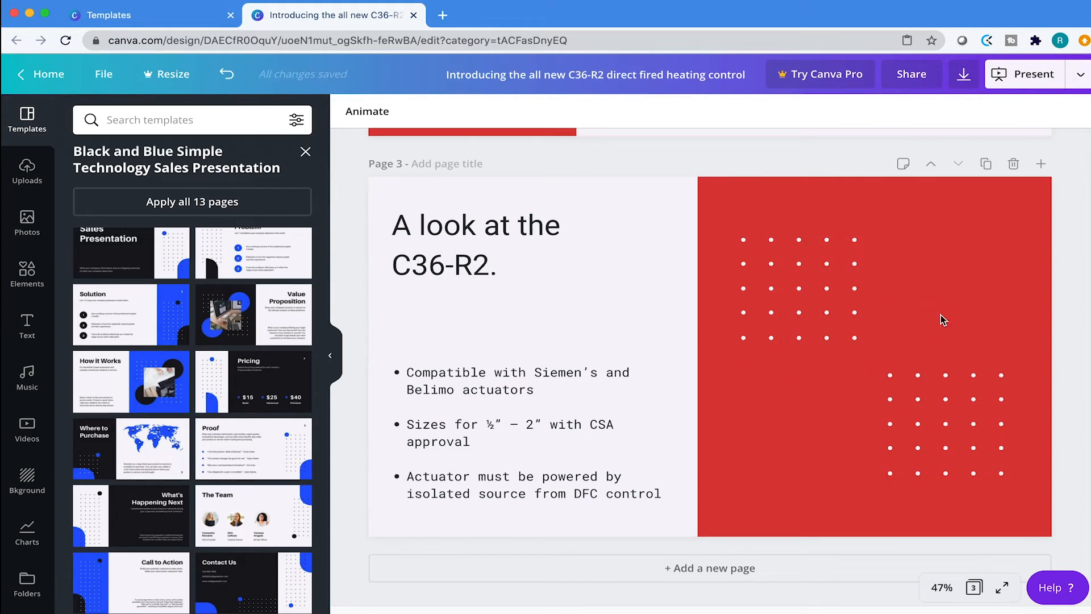
Step: Add the uploaded heating control photo to page 3 and place it over the dots on the red half
left_click(26, 169)
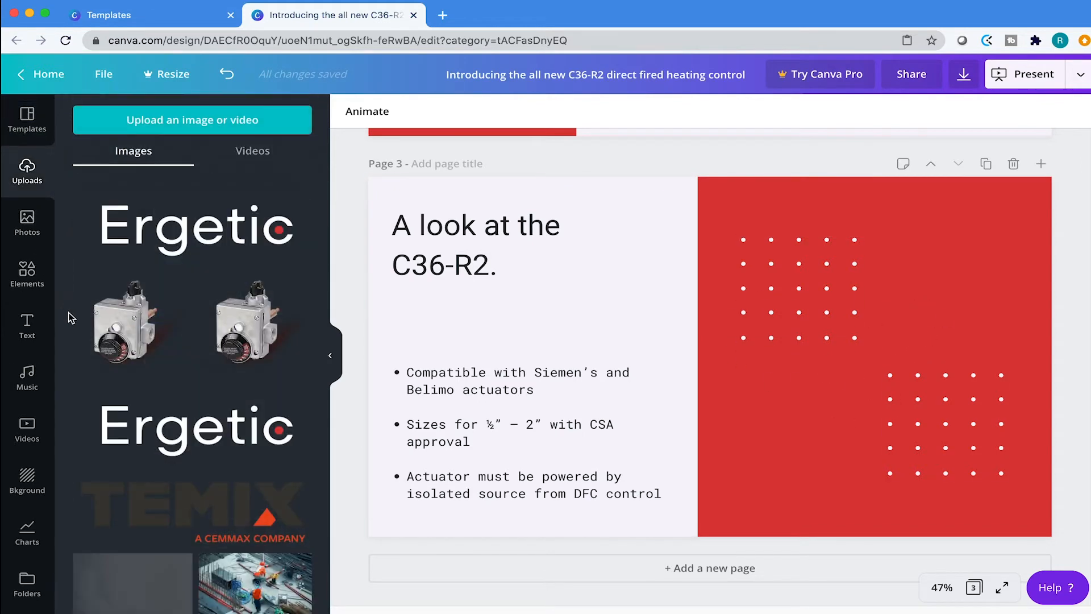
left_click(114, 324)
left_click_drag(701, 361, 868, 347)
left_click(842, 160)
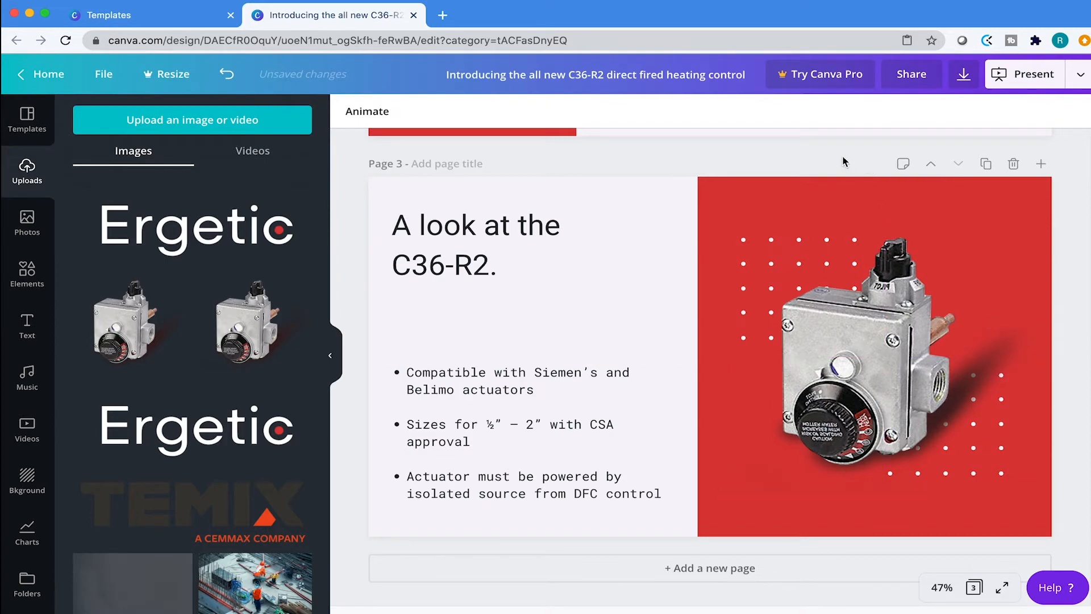
Step: Try the red document color on the page 3 heading "A look at the C36-R2."
scroll(626, 371, "up", 5)
scroll(628, 372, "up", 9)
scroll(627, 372, "down", 14)
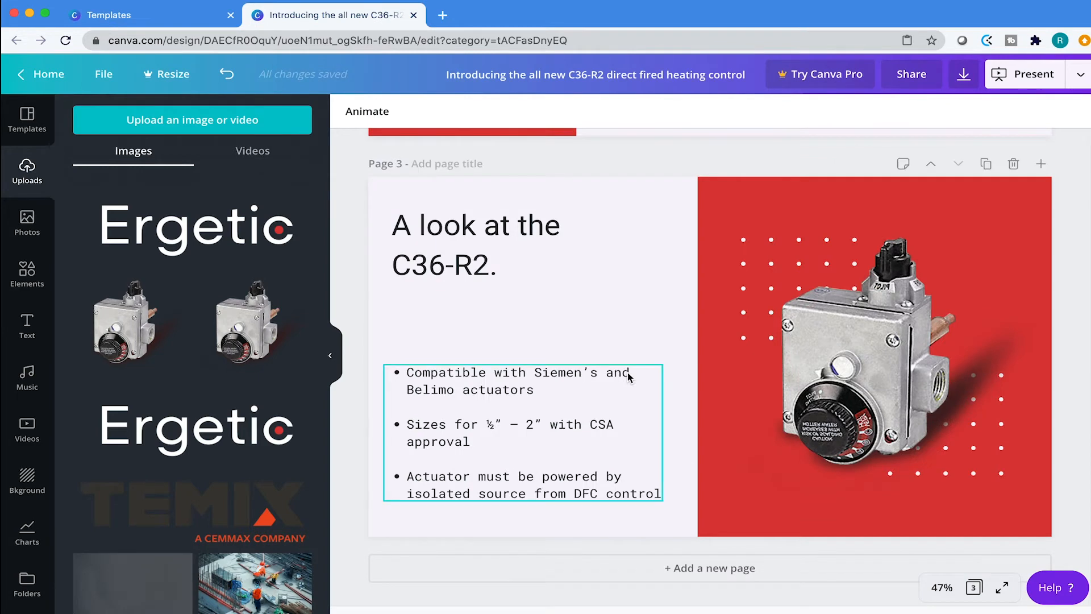
left_click(499, 251)
key("ctrl+a")
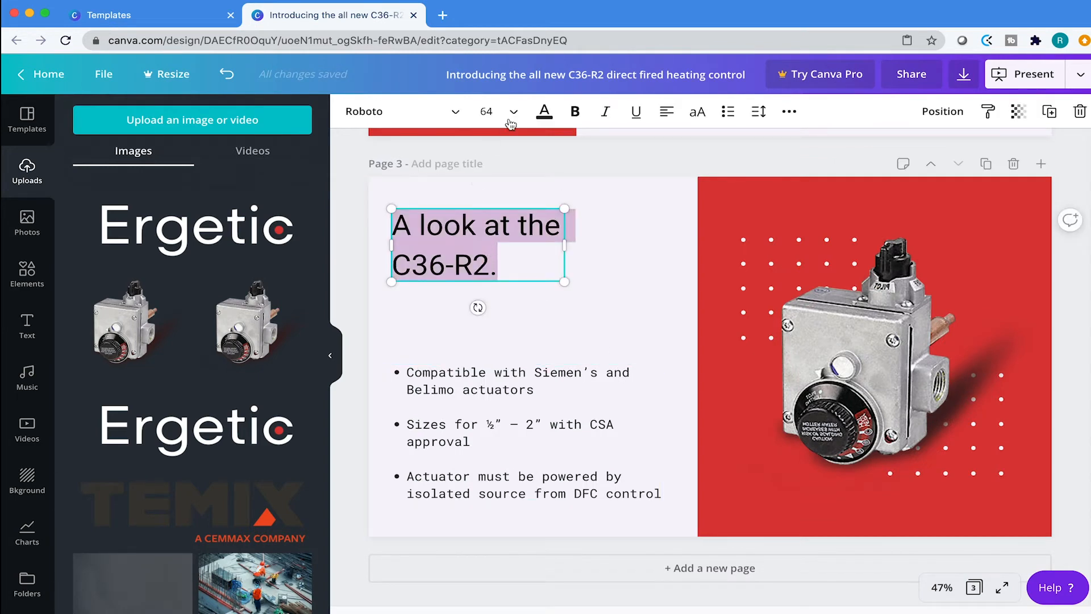
left_click(544, 112)
left_click(140, 258)
scroll(822, 311, "up", 6)
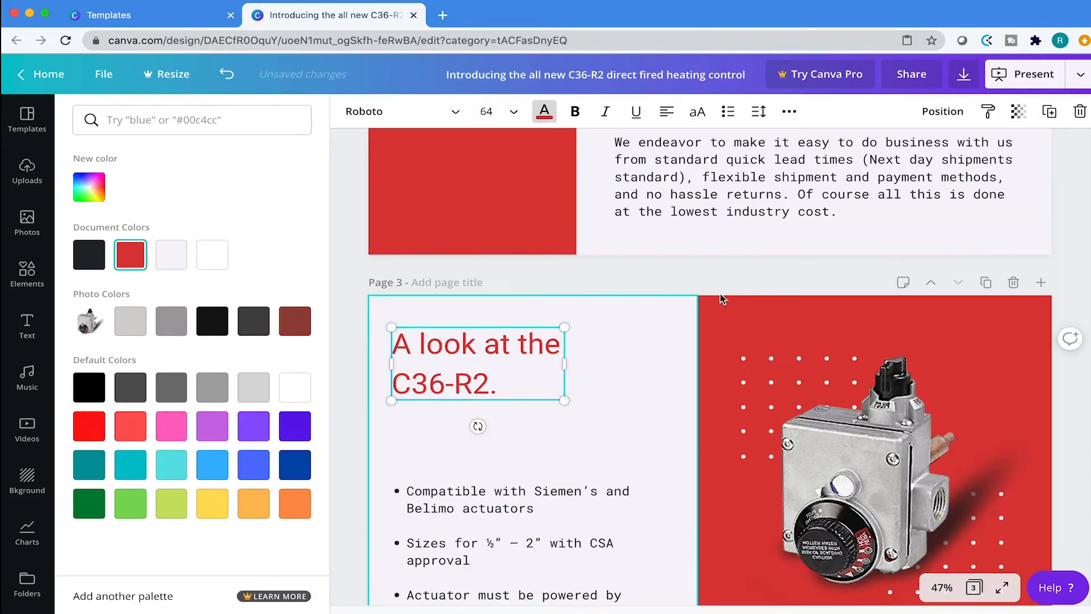
scroll(822, 311, "down", 5)
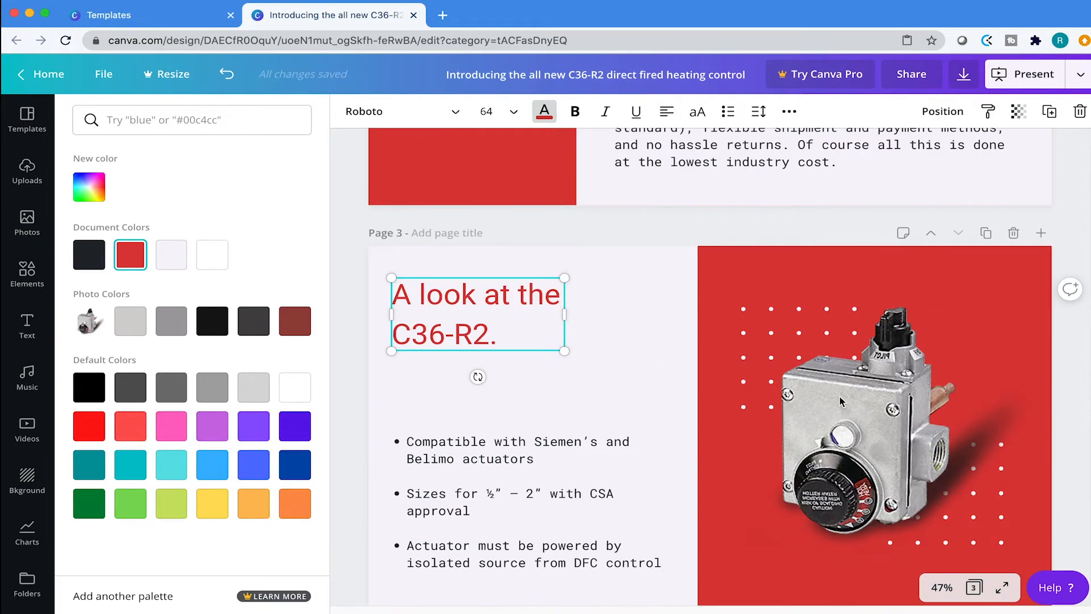
Step: Color the page 2 heading "We value each and every customer and order." with the near-black document color
scroll(843, 402, "up", 10)
scroll(843, 402, "down", 6)
scroll(835, 397, "up", 3)
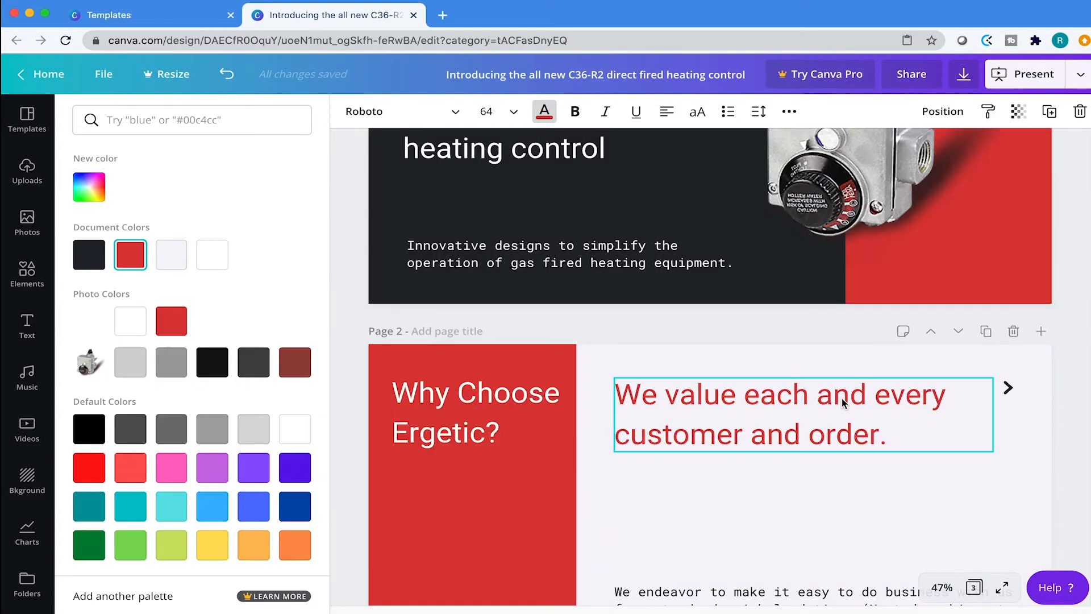
double_click(803, 324)
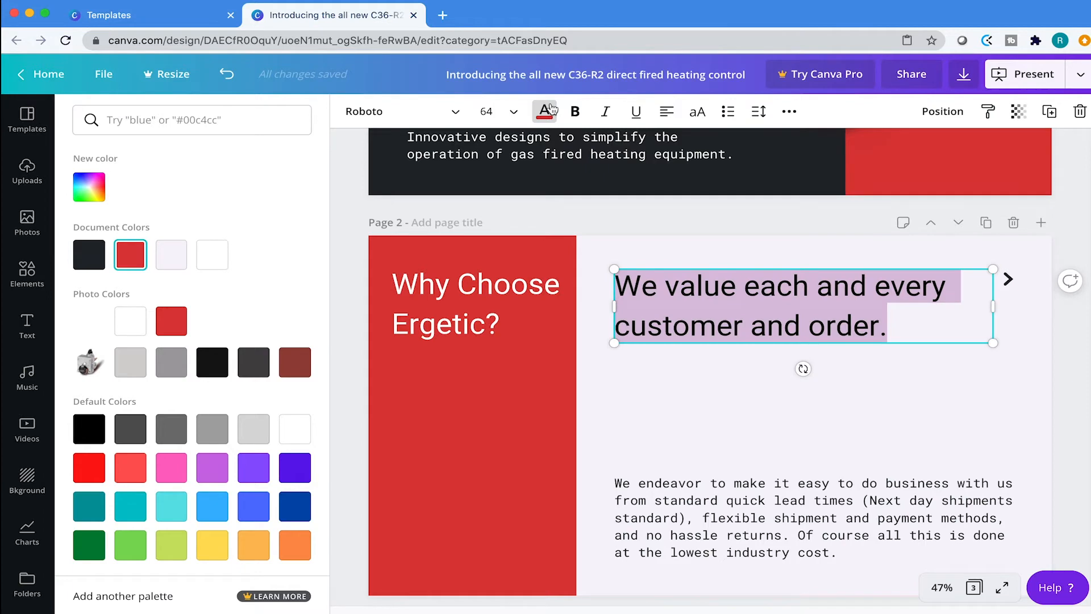
left_click(544, 112)
left_click(545, 113)
left_click(89, 254)
scroll(804, 338, "down", 5)
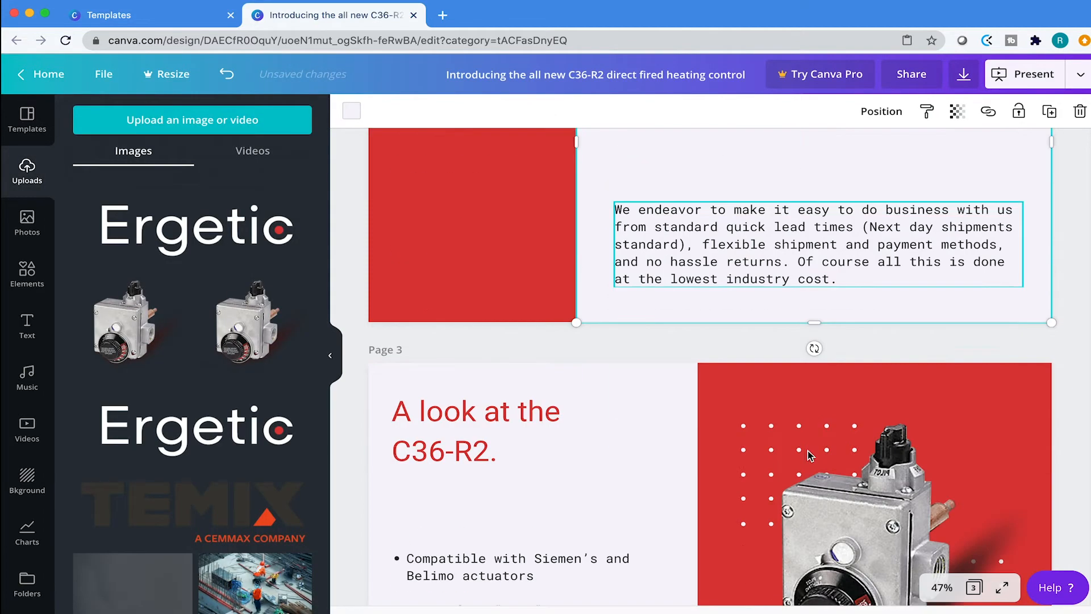
Step: Set the page 3 heading "A look at the C36-R2." to the near-black document color
left_click(497, 413)
key("super+a")
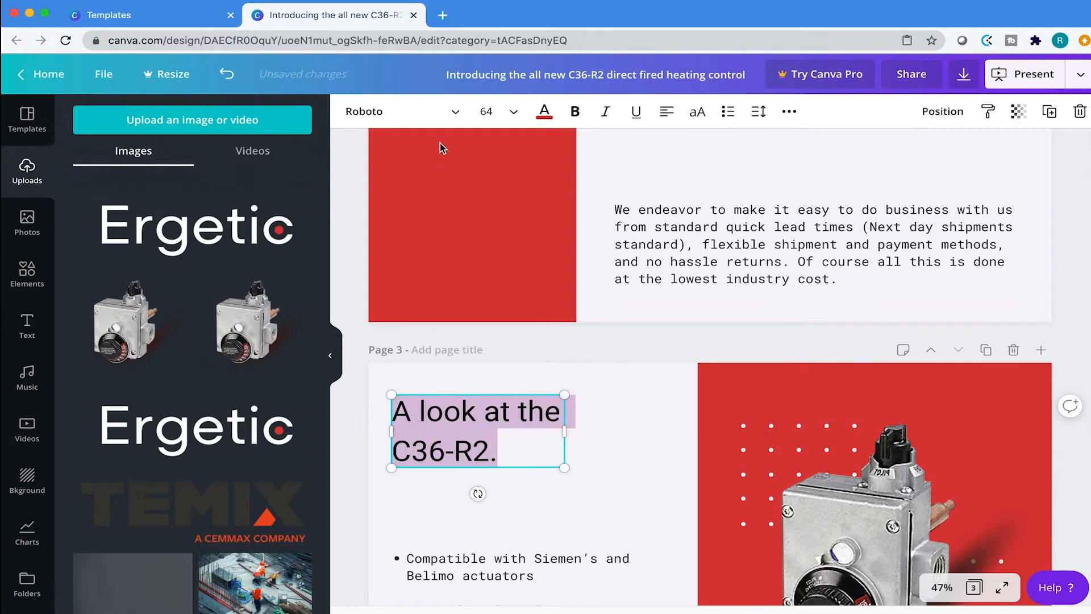
left_click(547, 109)
left_click(89, 254)
left_click(636, 419)
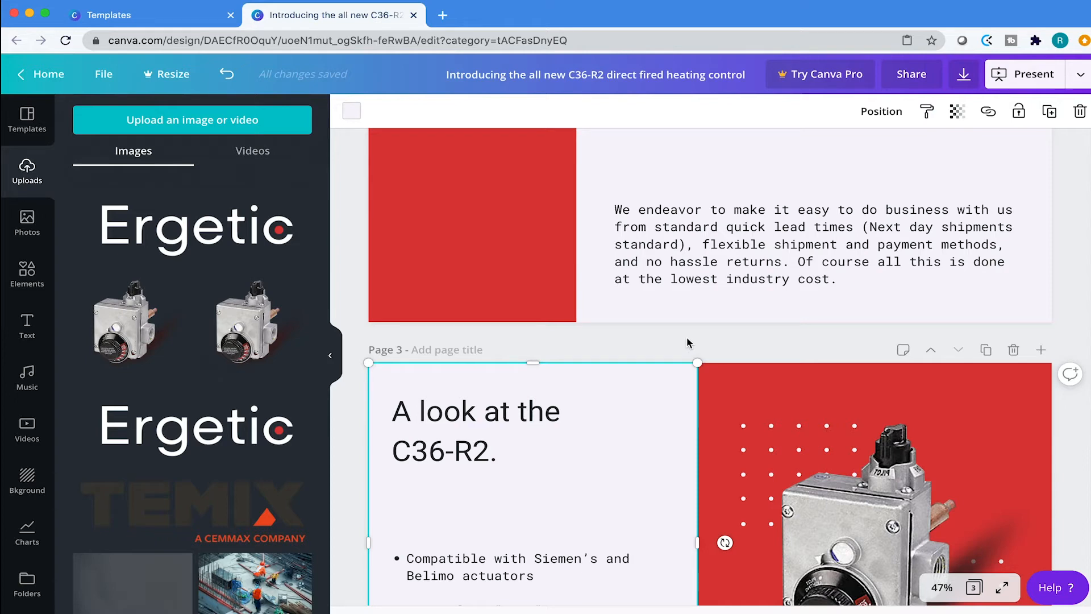
scroll(771, 337, "down", 3)
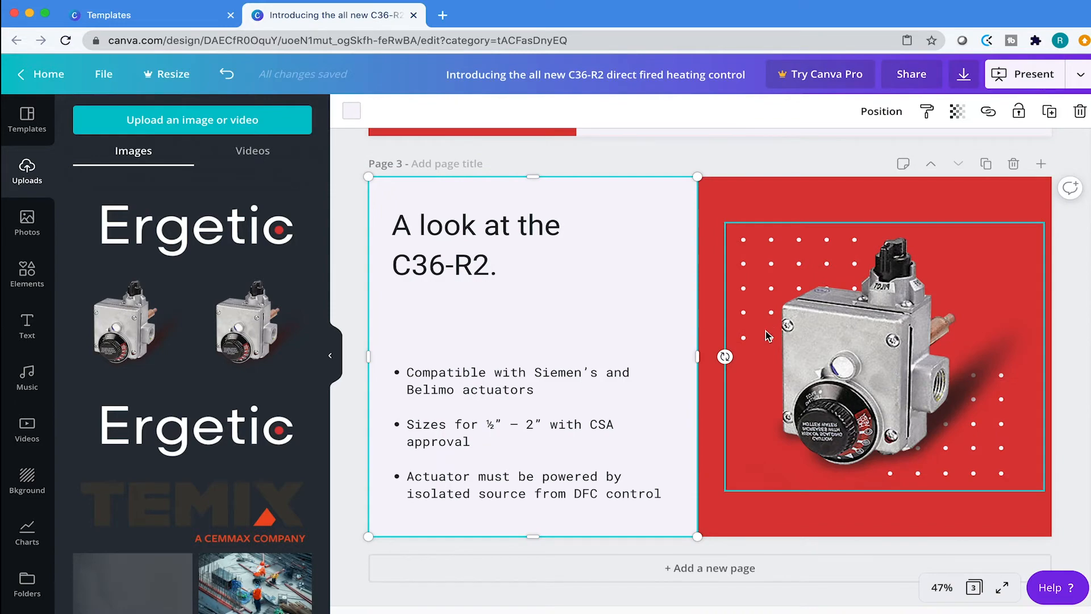
key("ctrl+Up")
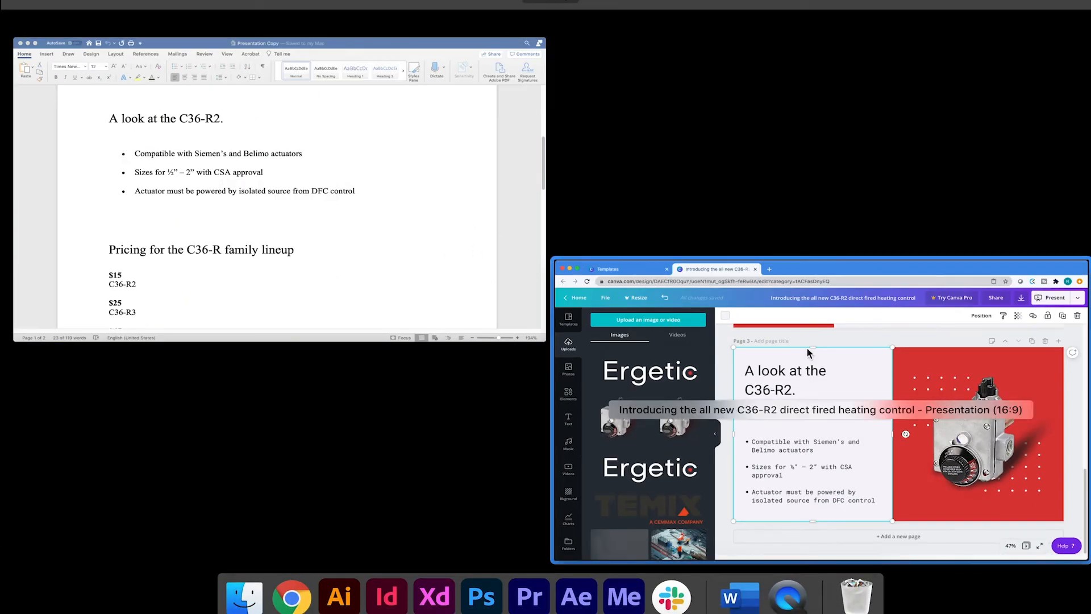
left_click(807, 347)
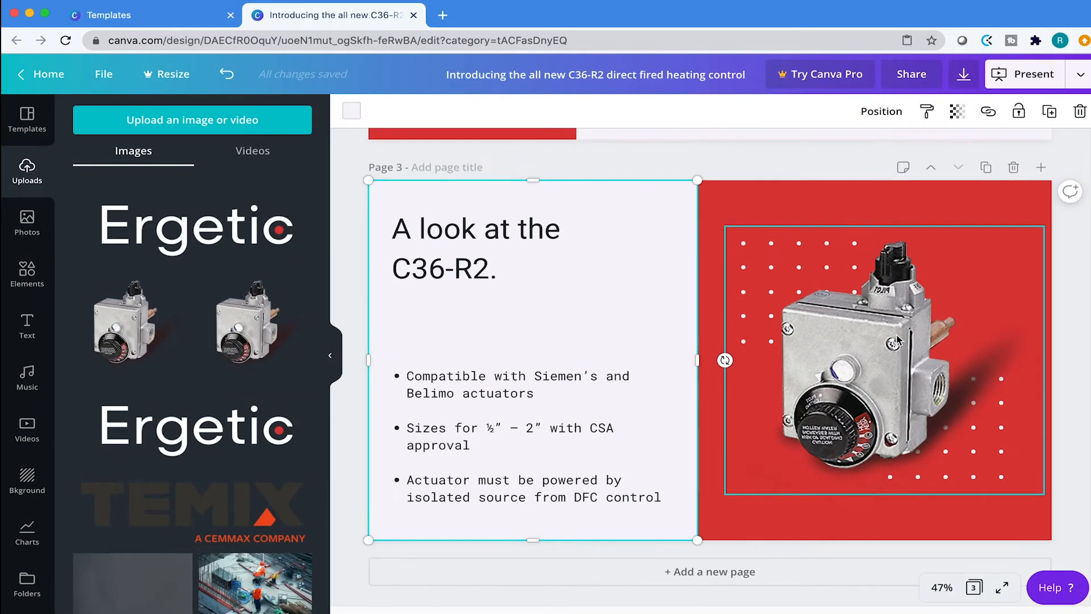
scroll(886, 336, "up", 12)
scroll(903, 344, "down", 12)
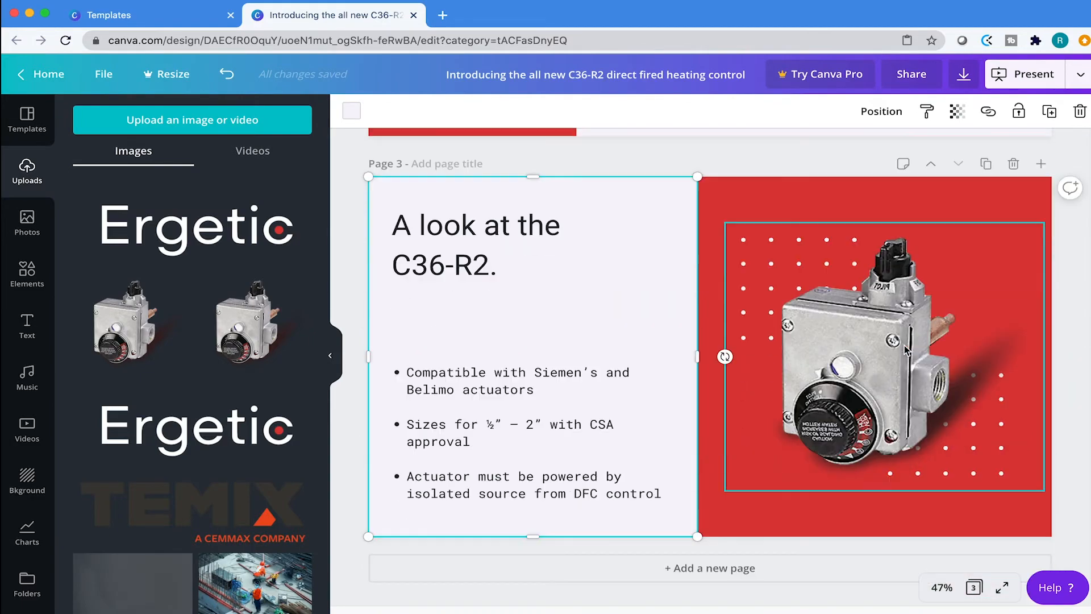
key("ctrl+Up")
left_click(662, 362)
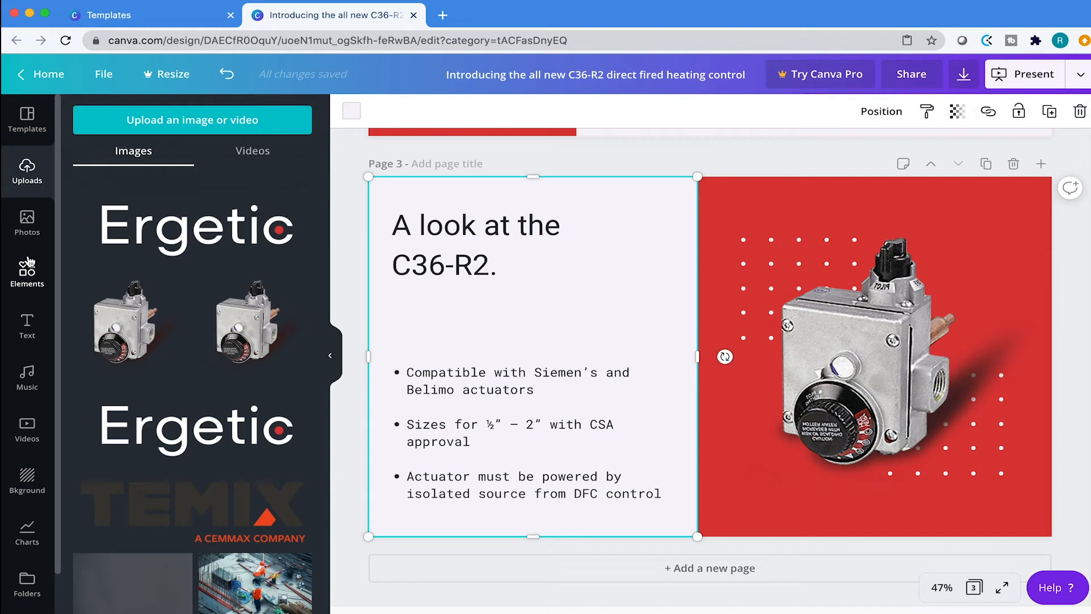
Step: Add the Pricing layout from the Black and Blue Simple Technology Sales Presentation template as new page 4
left_click(737, 150)
left_click(40, 124)
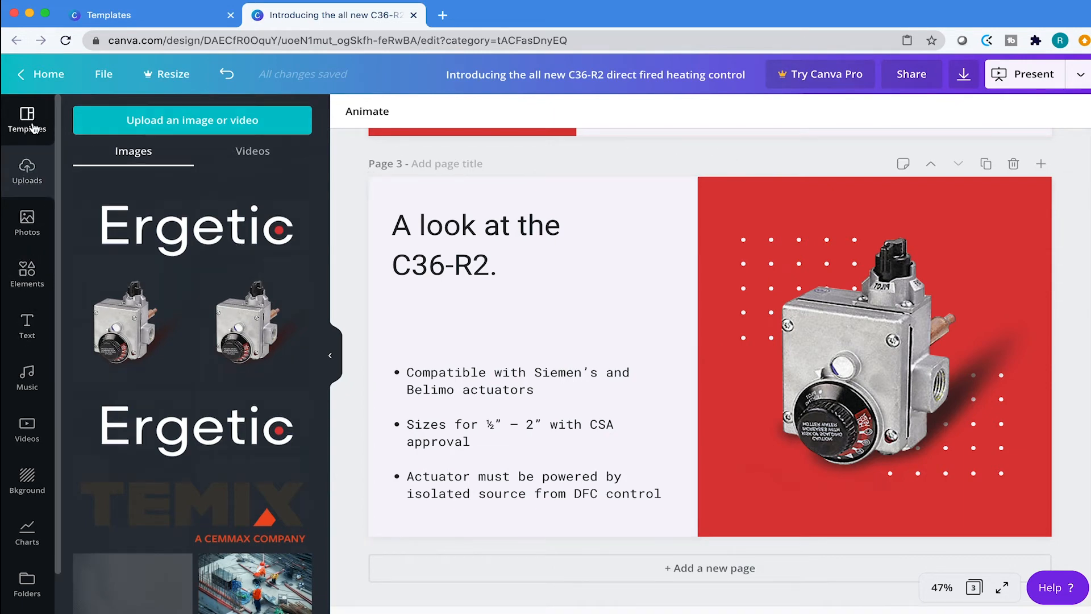
left_click(253, 330)
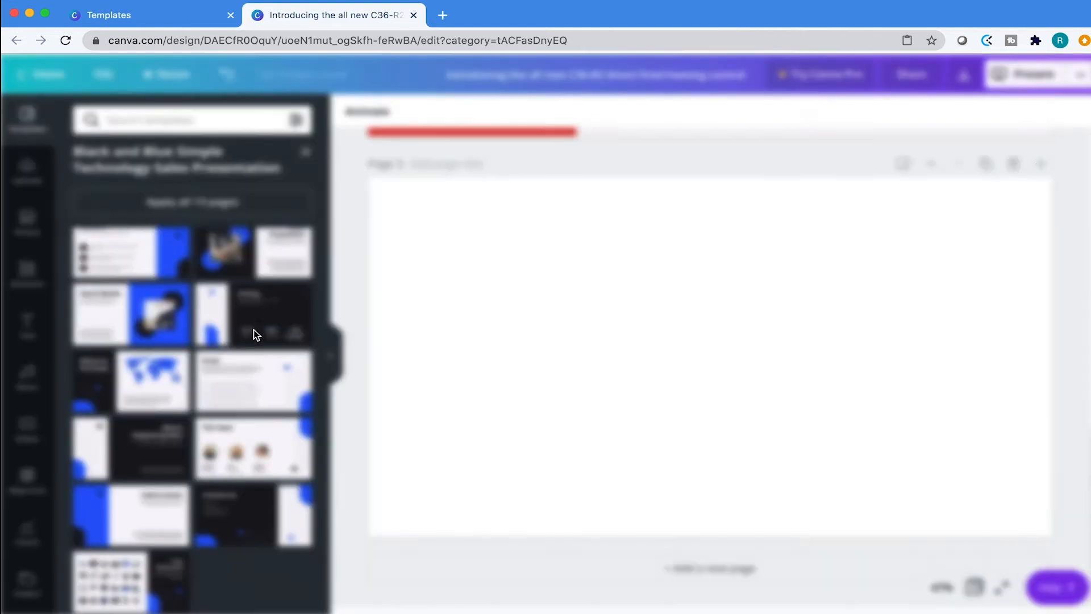
left_click(604, 376)
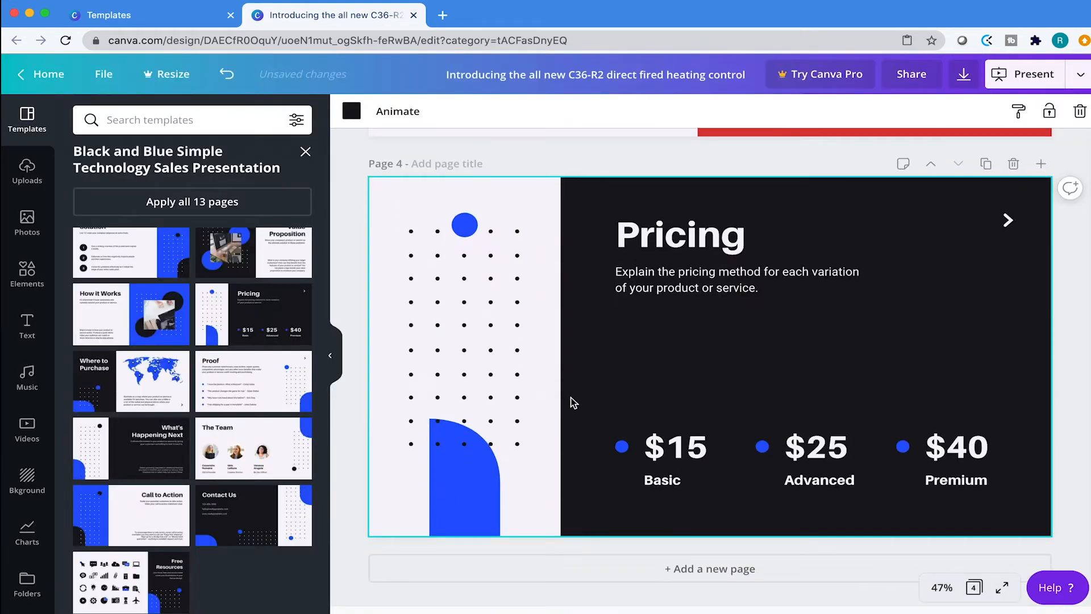
Step: Save the presentation
left_click(118, 77)
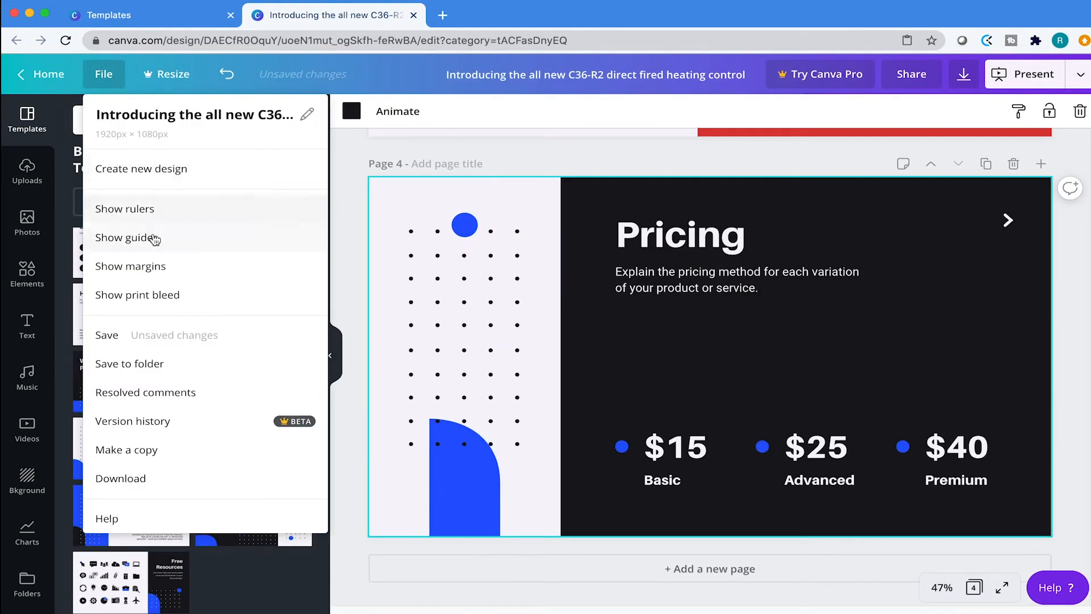
left_click(158, 334)
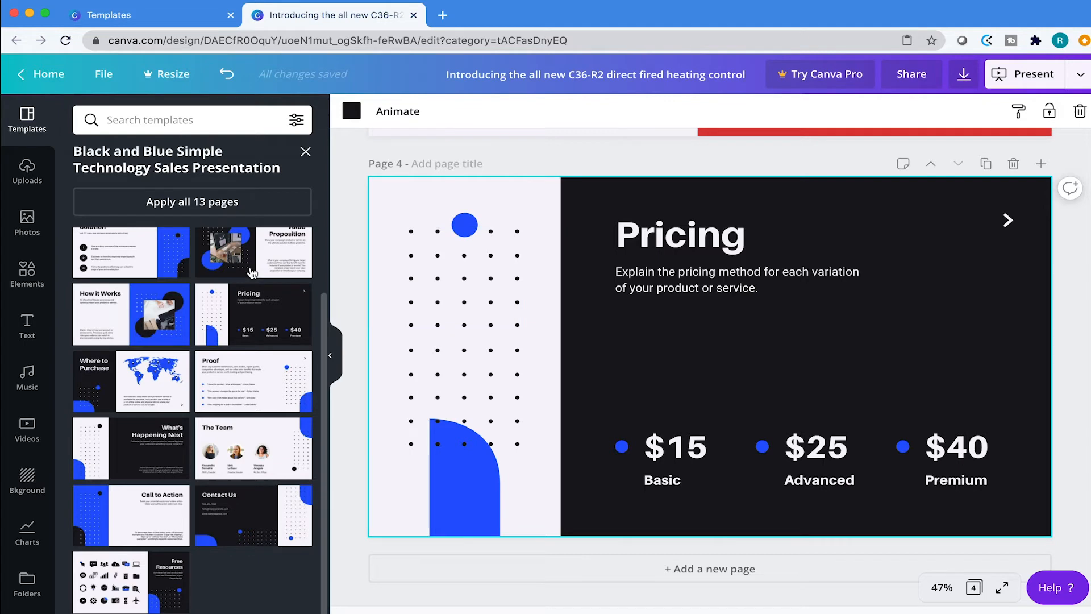
left_click(104, 74)
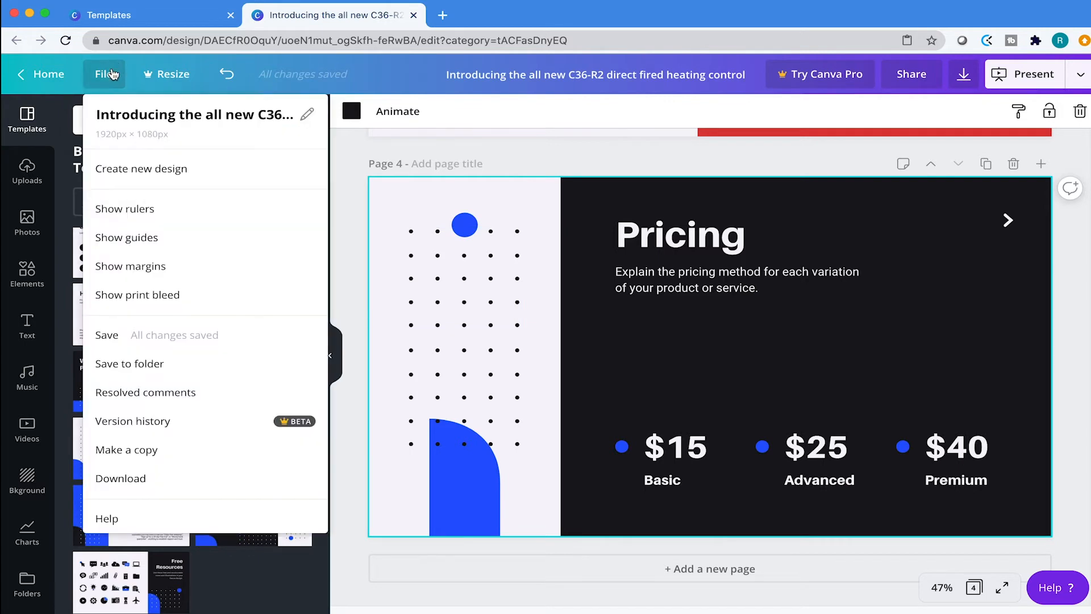
left_click(191, 336)
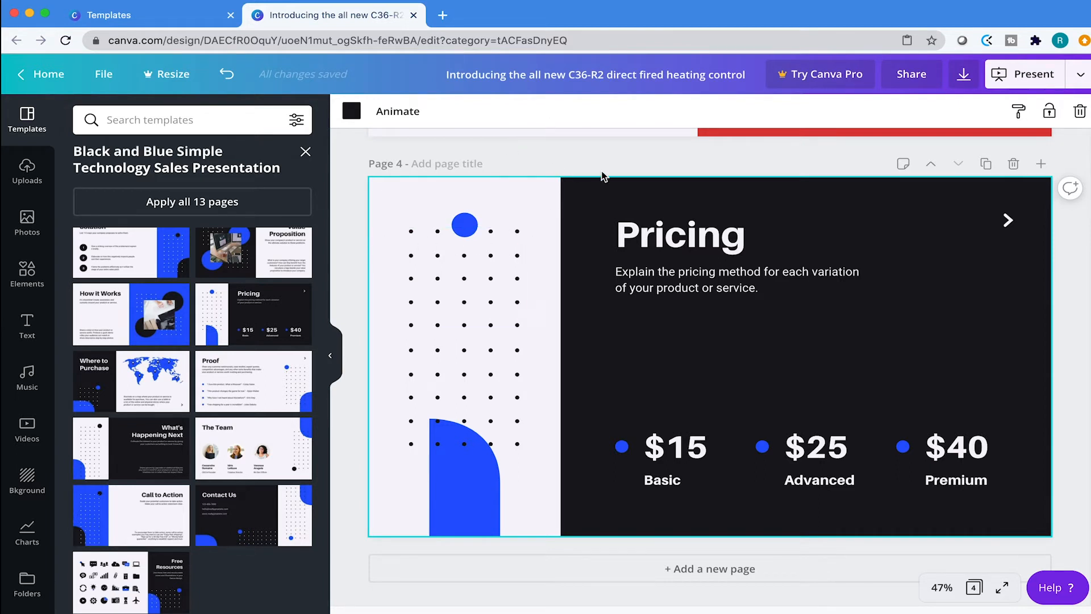
Step: Delete the blue circle and the blue rounded shape from the light strip of page 4
left_click(464, 225)
key("Delete")
left_click(483, 467)
key("Delete")
Step: Move both dot patterns on page 4 down together so they sit vertically centered in the light strip
left_click(492, 415)
left_click(496, 312, "shift")
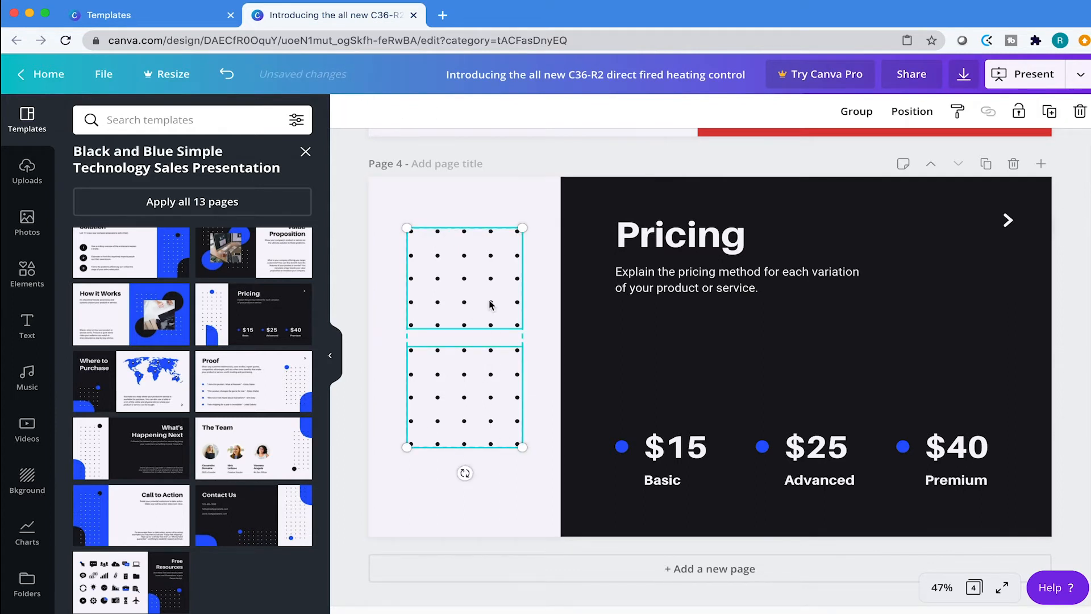
left_click(478, 227)
left_click(473, 239)
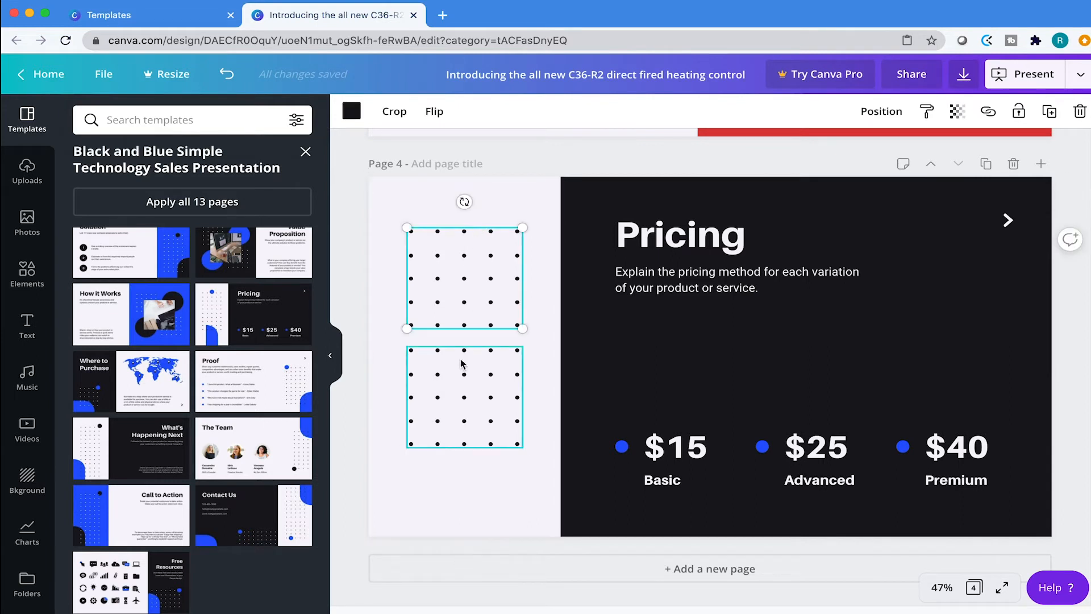
left_click(463, 362, "shift")
left_click_drag(469, 351, 472, 376)
left_click(580, 155)
Step: Recolor the upper and lower dot patterns on page 4 with the dark charcoal document color
left_click(516, 258)
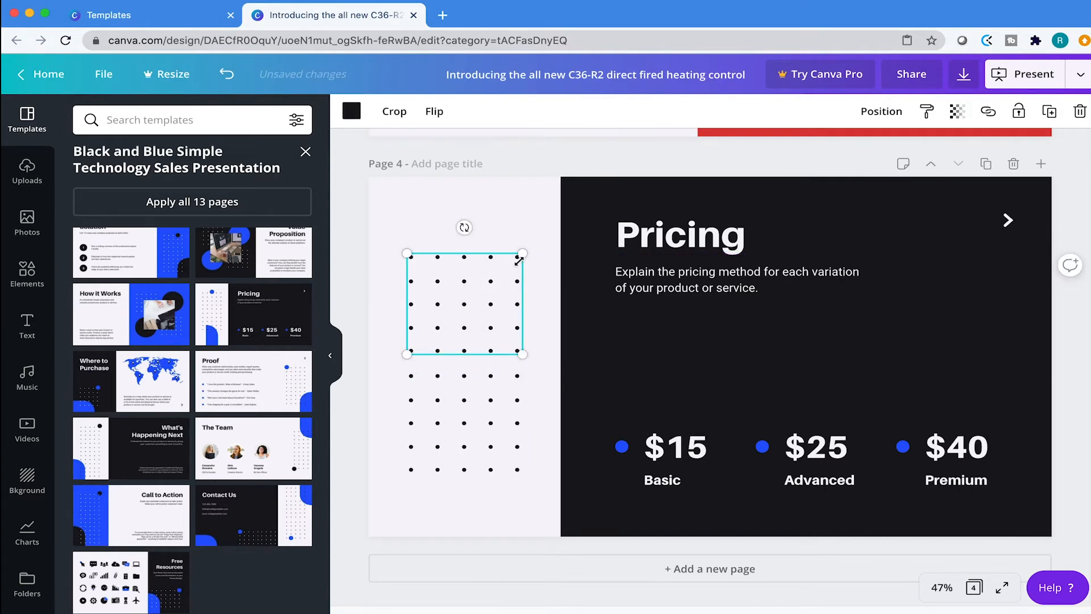
left_click(513, 392, "shift")
left_click(504, 294)
left_click(351, 110)
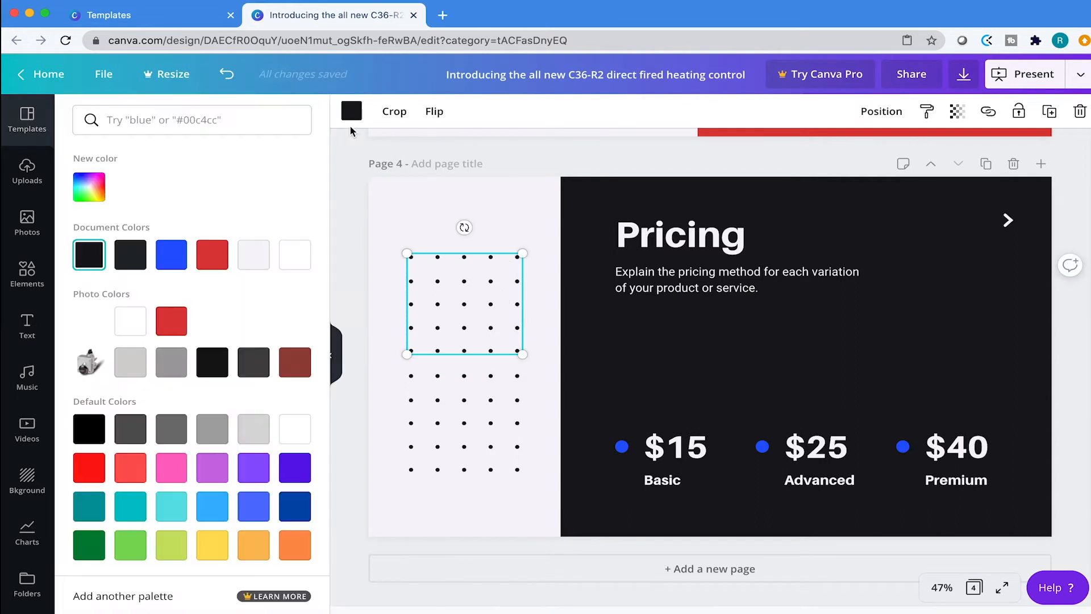
left_click(131, 254)
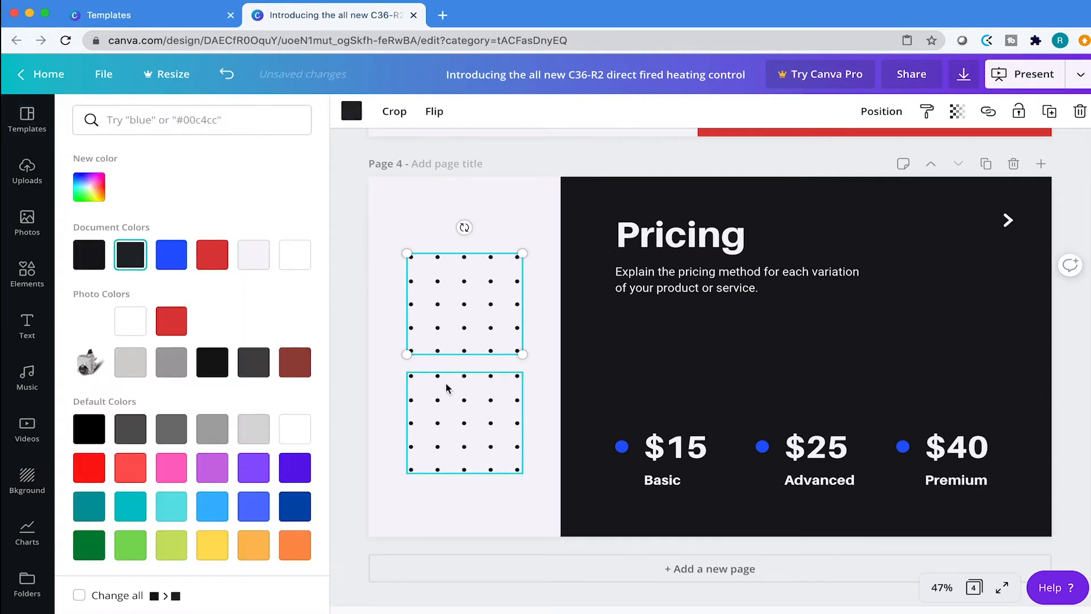
left_click(444, 382)
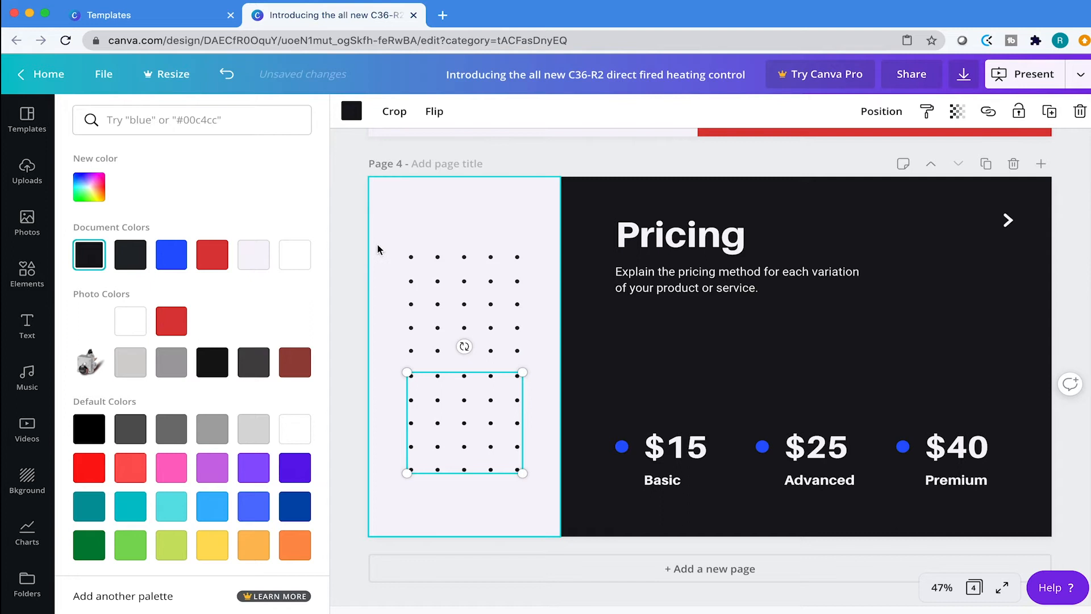
left_click(353, 122)
left_click(351, 115)
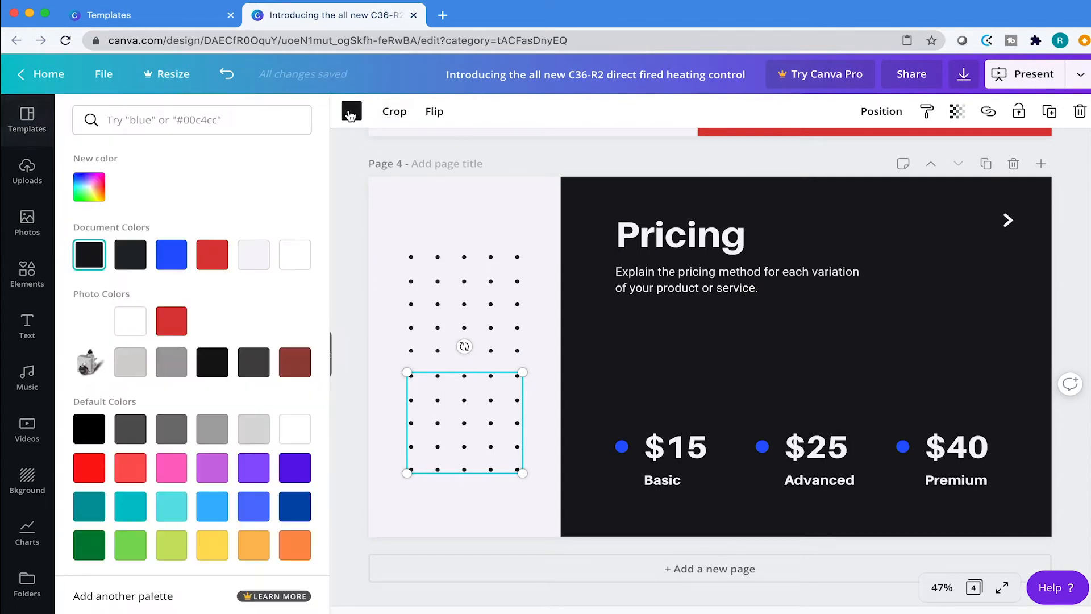
left_click(130, 254)
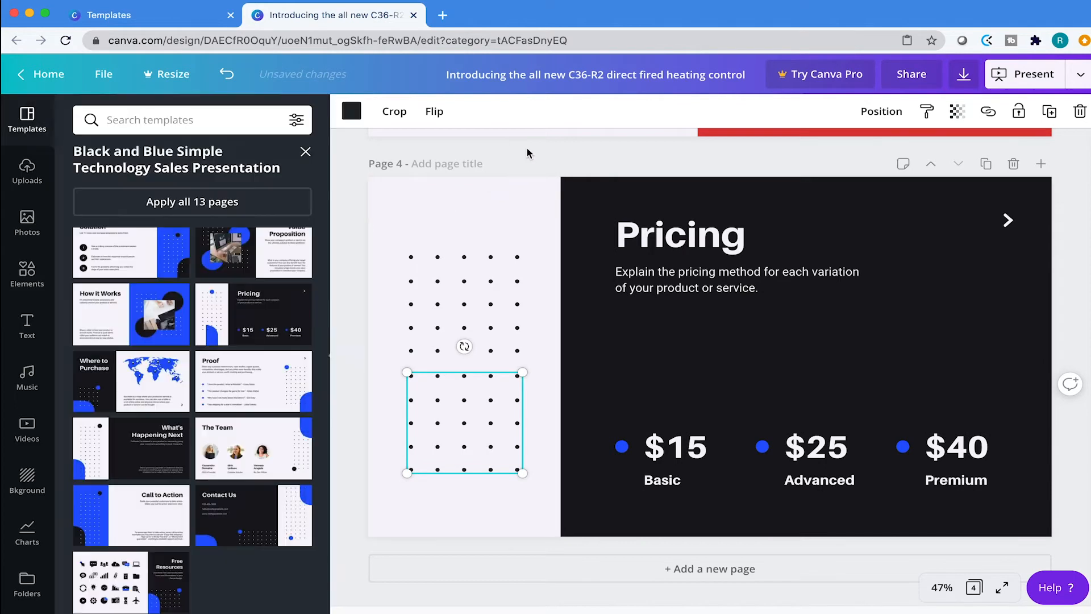
Step: Delete the grouped "Pricing" heading and its description from the dark area of page 4
left_click(569, 162)
left_click(692, 259)
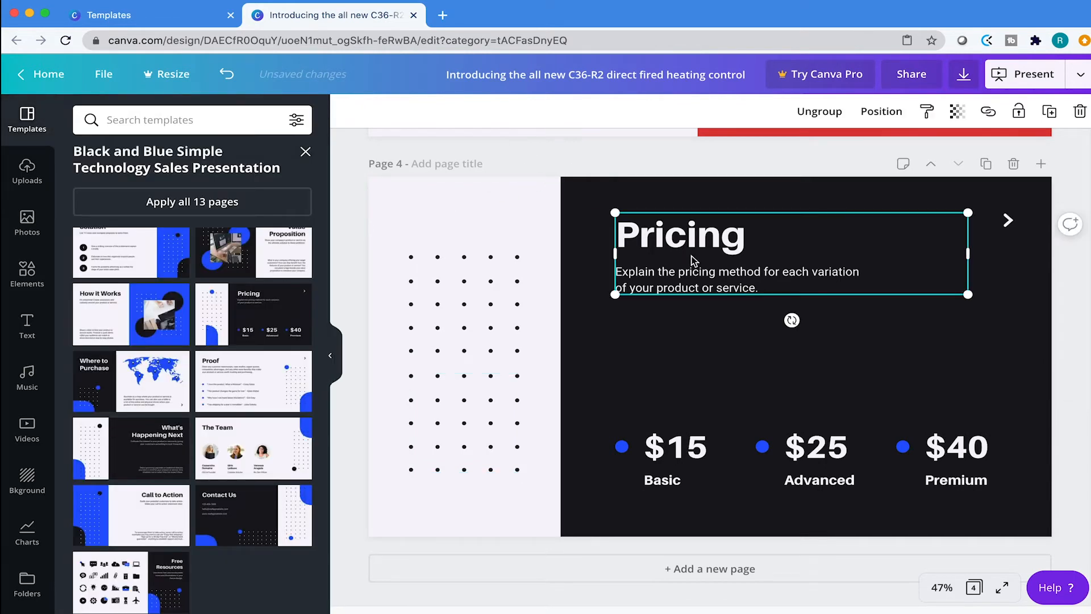
key("Delete")
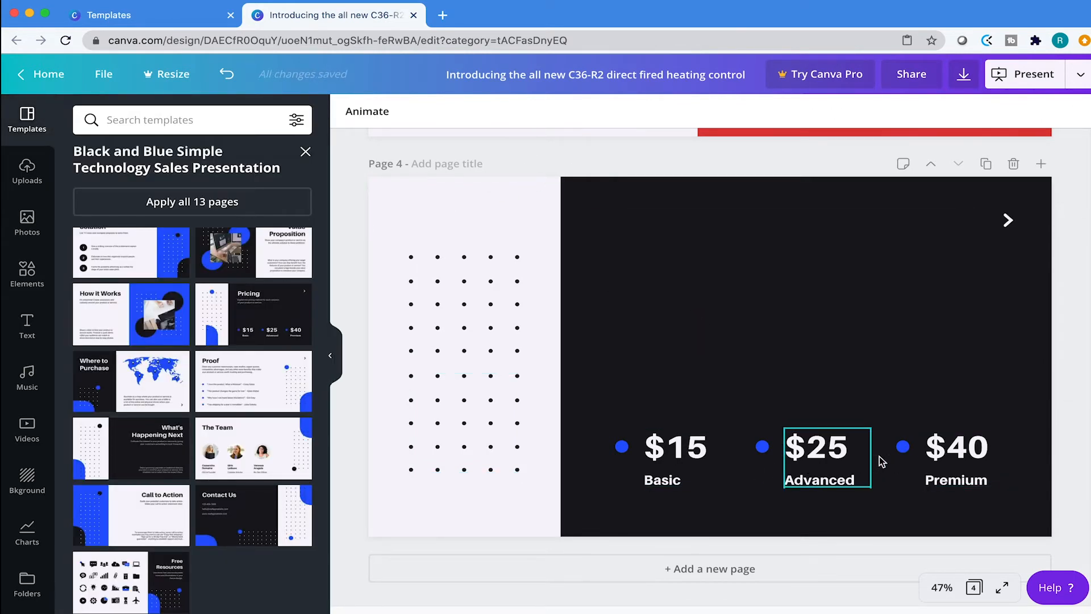
Step: Set the small arrow in the red area of page 3 to white
scroll(981, 284, "up", 15)
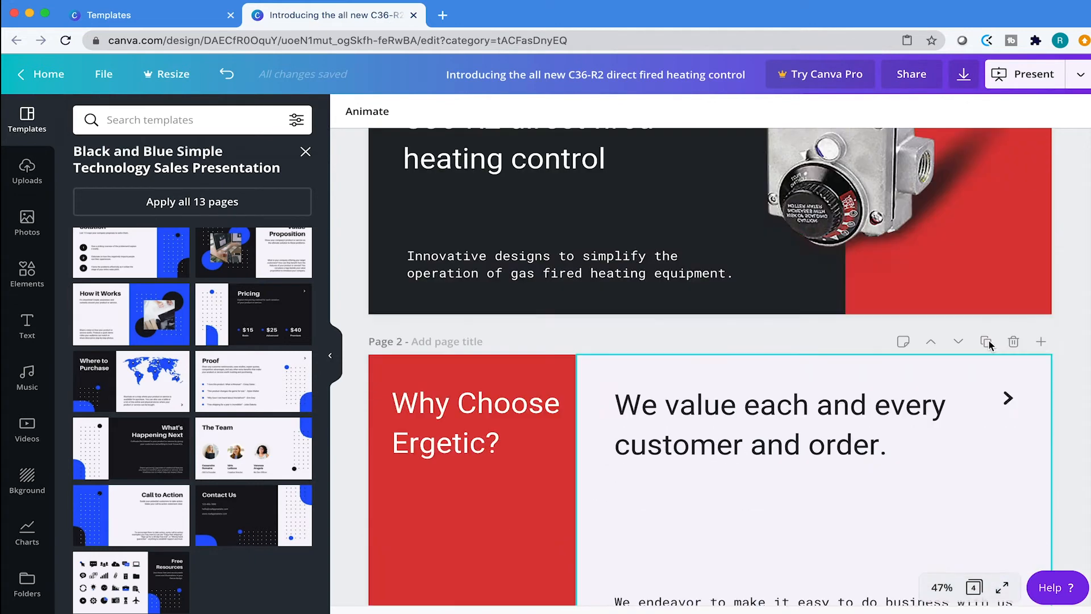
left_click(1007, 397)
scroll(1022, 399, "down", 8)
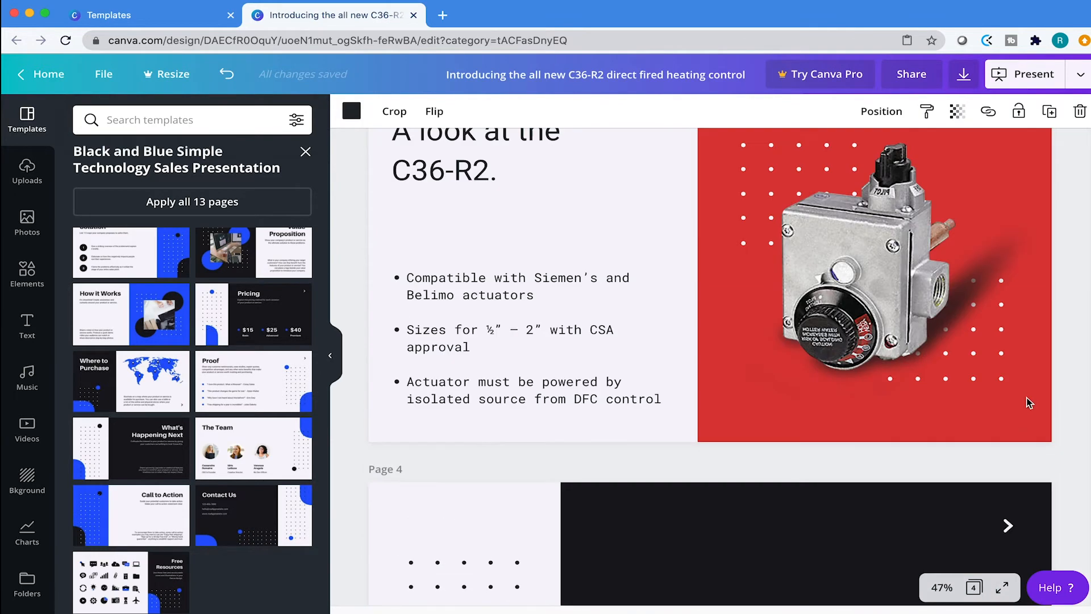
scroll(1003, 297, "up", 2)
left_click(998, 243)
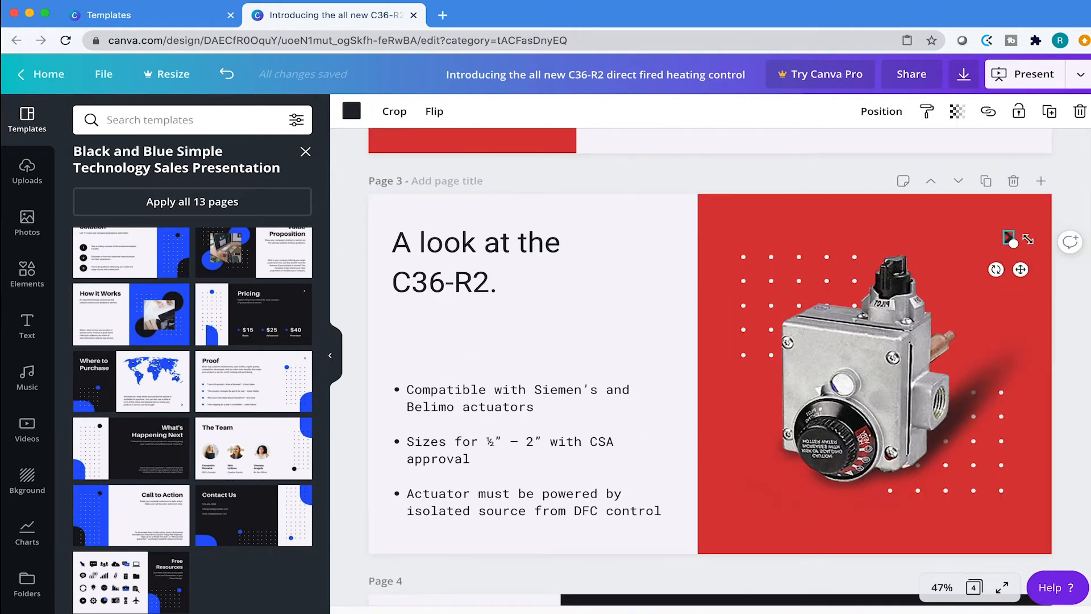
left_click(352, 111)
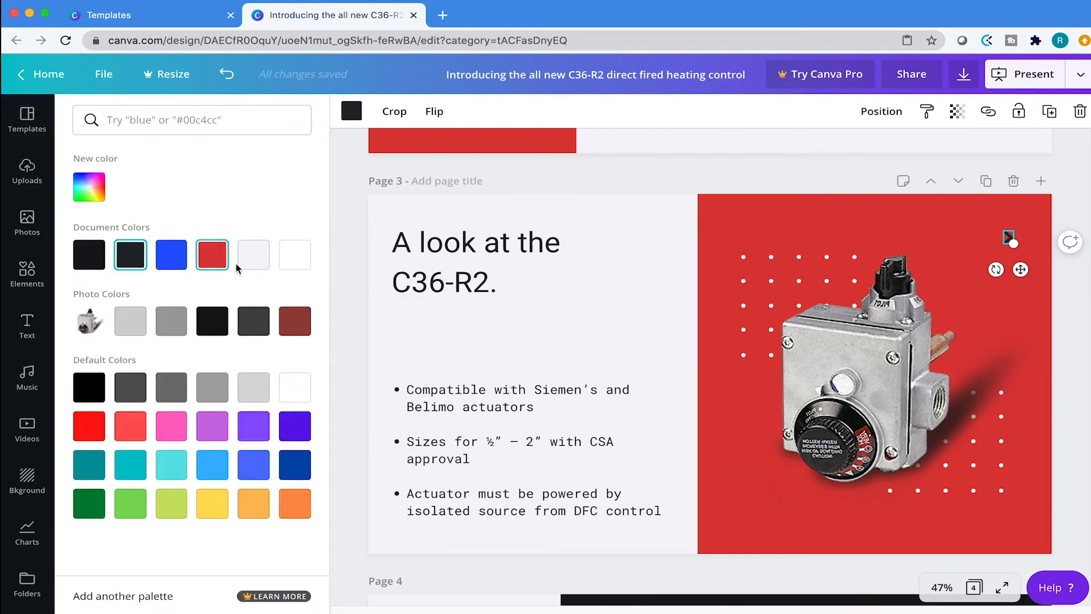
left_click(293, 254)
left_click(694, 163)
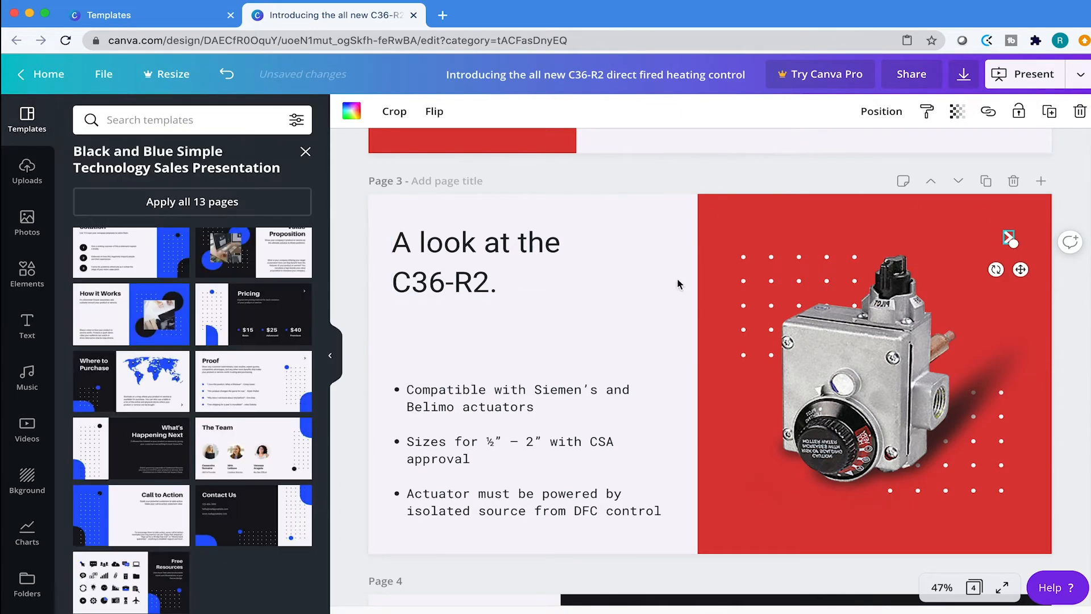
left_click(738, 178)
Step: Save the presentation
scroll(637, 314, "down", 2)
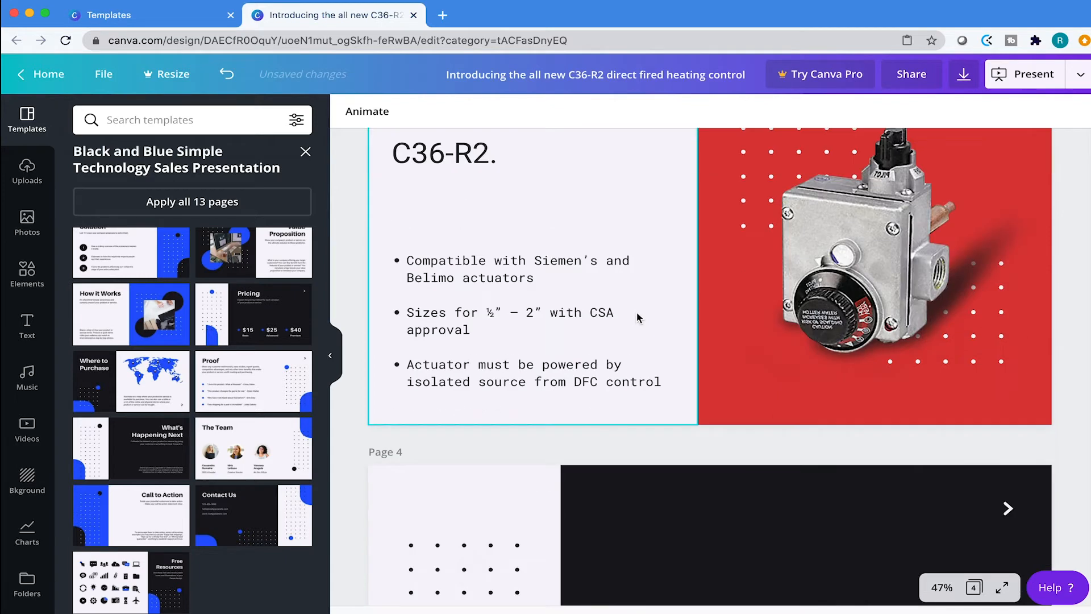
left_click(103, 74)
left_click(138, 335)
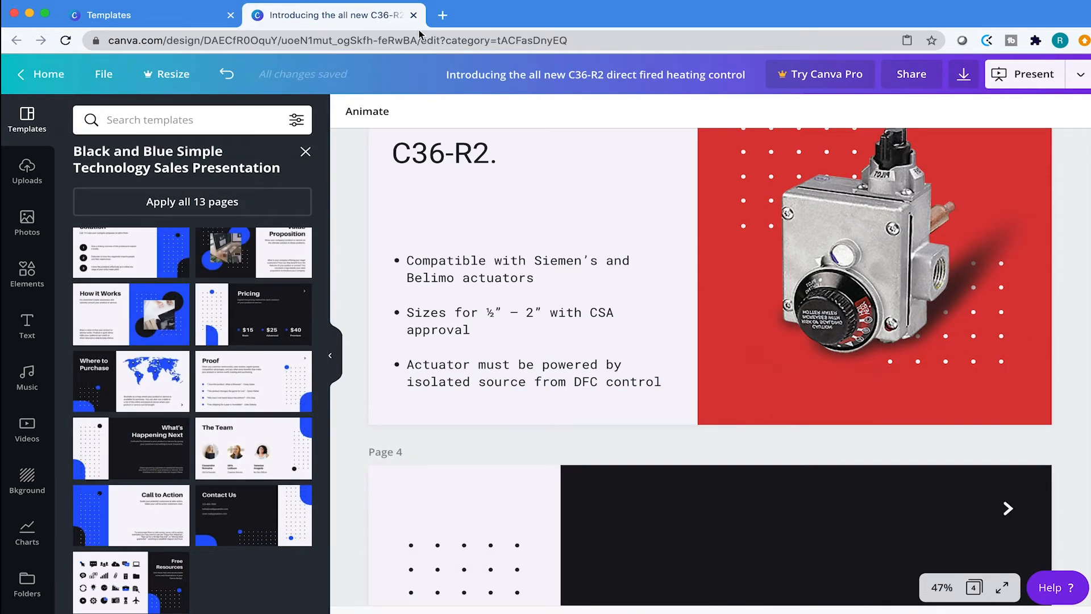
Step: Set the page 4 background to the dark charcoal document color
scroll(691, 217, "down", 5)
scroll(714, 218, "up", 7)
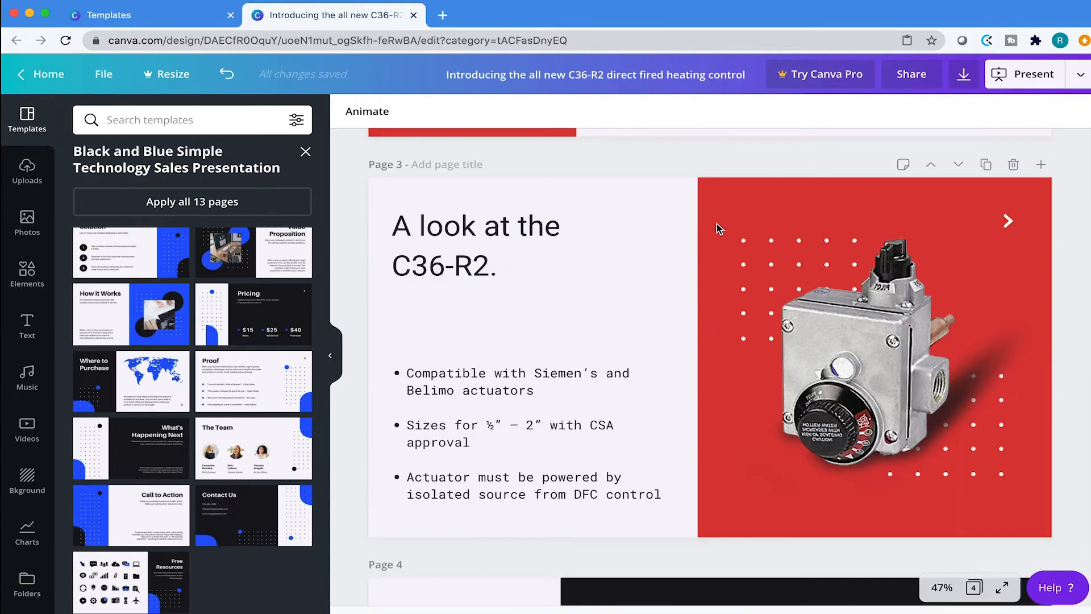
scroll(717, 224, "down", 5)
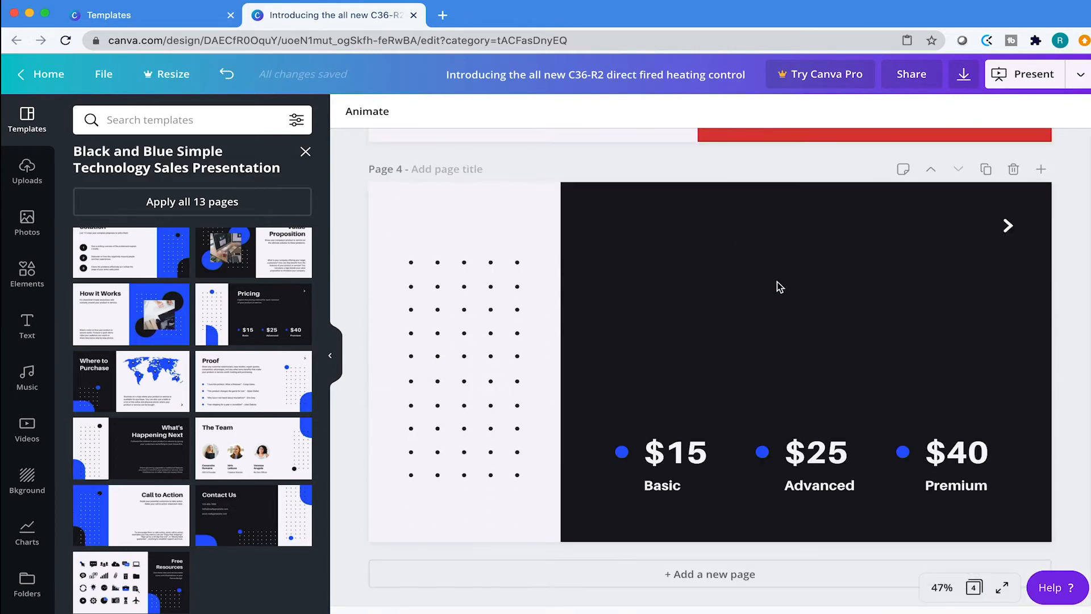
left_click(675, 317)
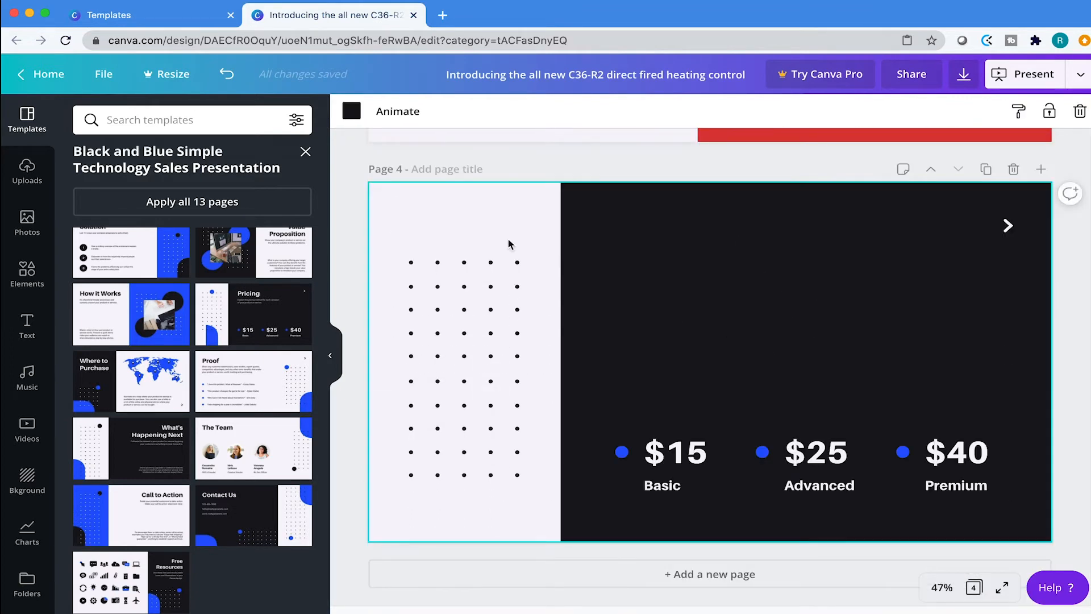
left_click(355, 111)
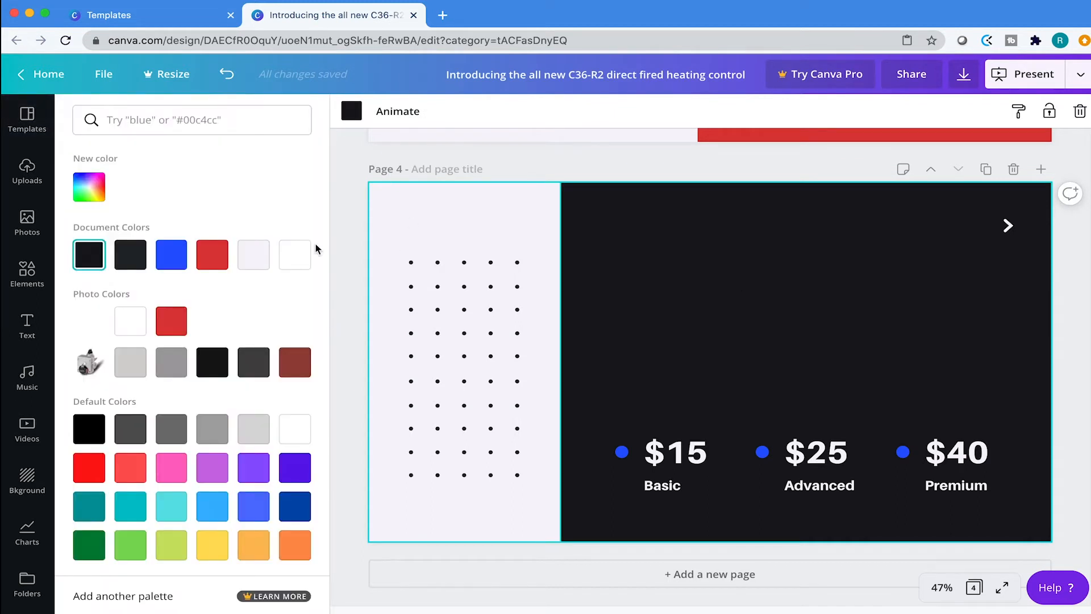
left_click(130, 254)
left_click(573, 169)
scroll(618, 196, "up", 15)
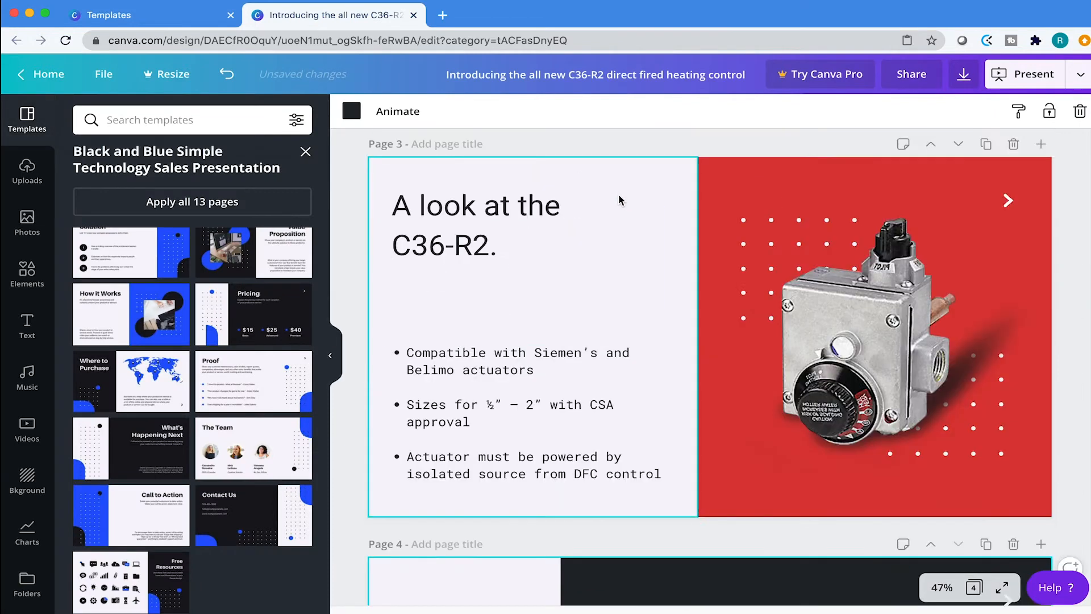
scroll(739, 267, "down", 15)
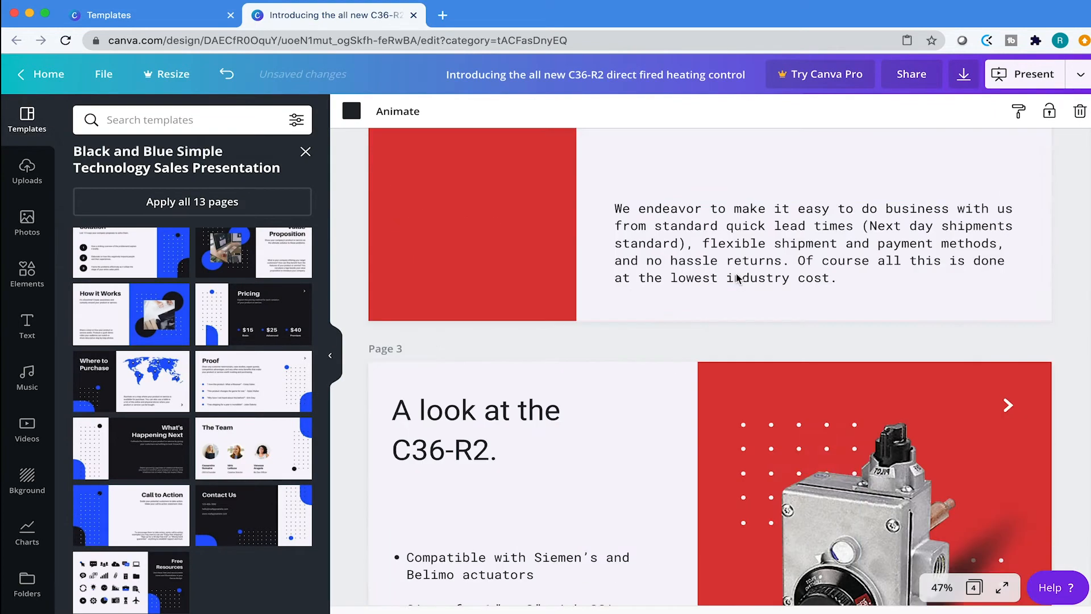
left_click(713, 150)
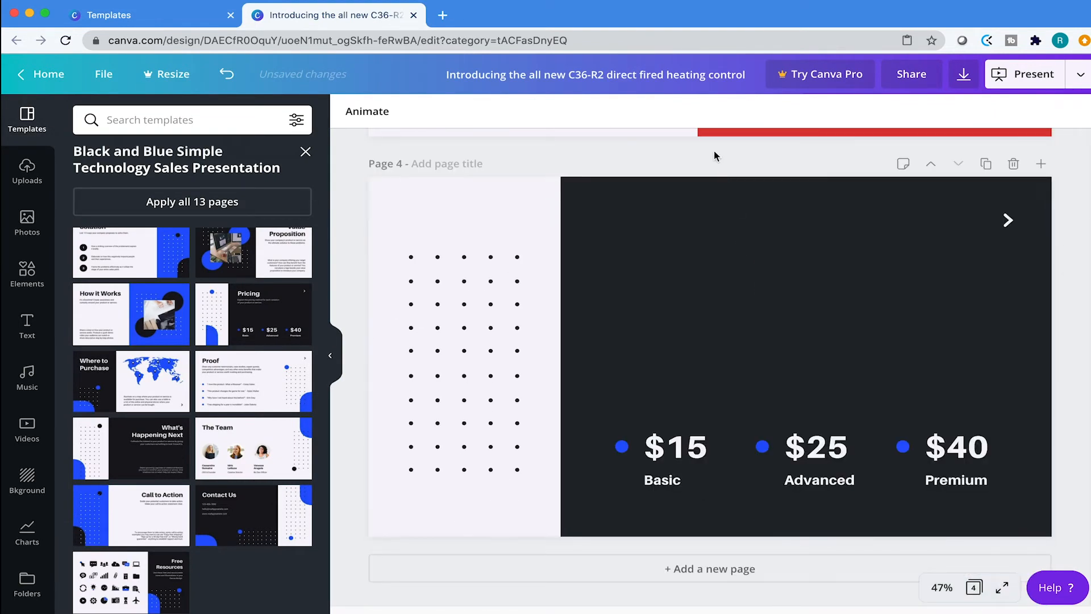
Step: Recolor the three blue bullet circles beside the page 4 prices with the red document color
left_click(622, 446)
left_click(767, 447, "shift")
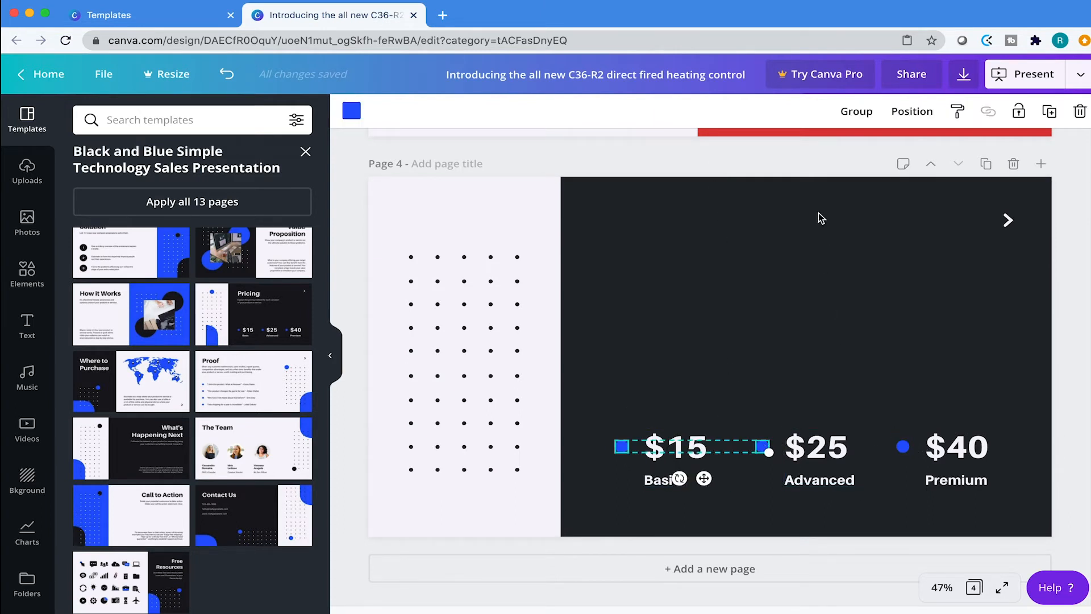
left_click(816, 171)
left_click(622, 446)
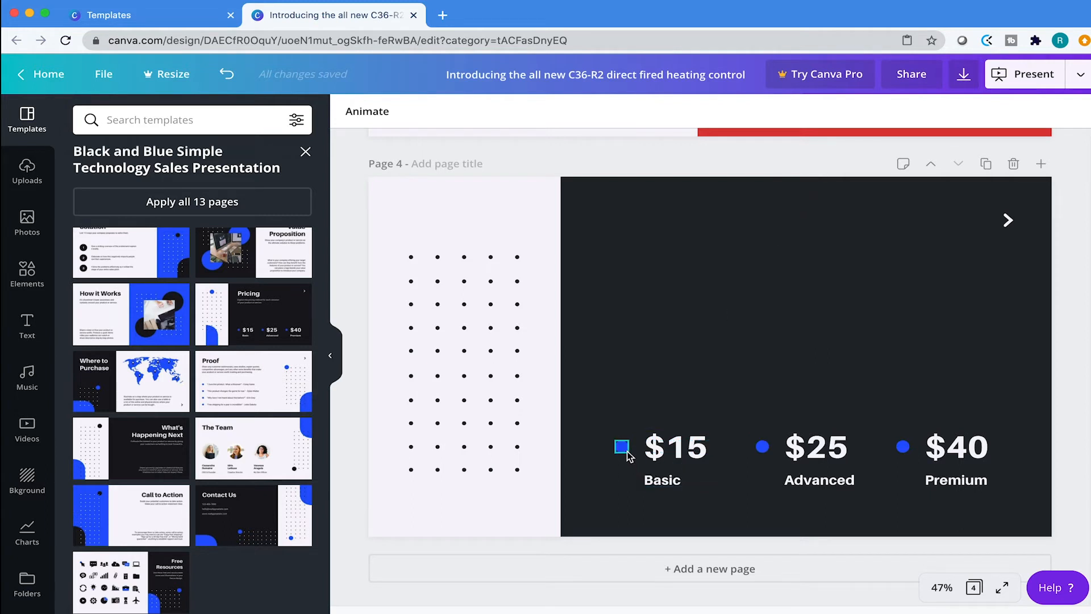
left_click(762, 446, "shift")
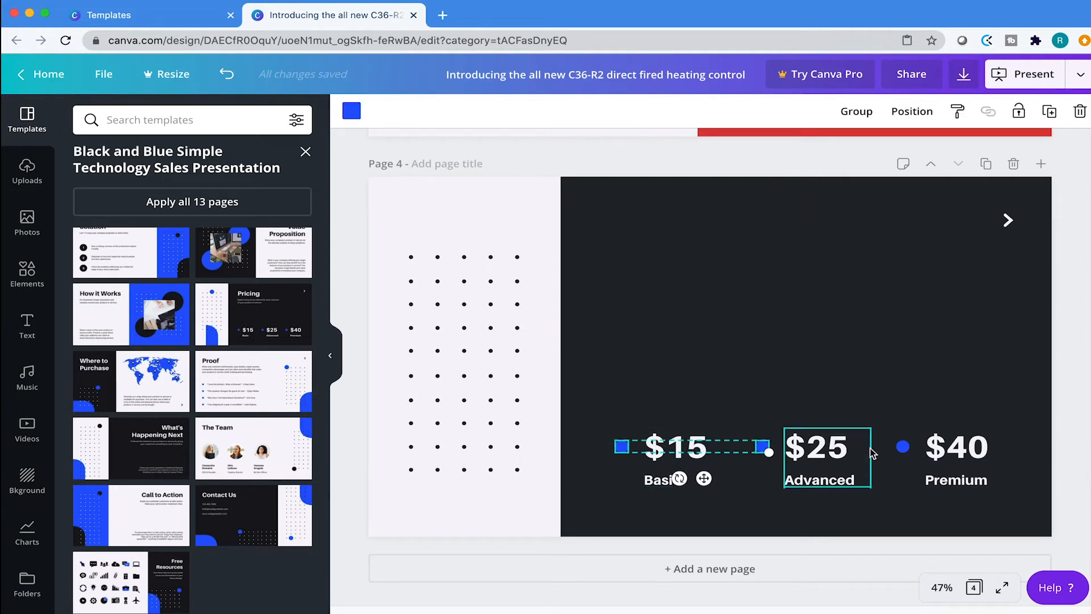
left_click(903, 447, "shift")
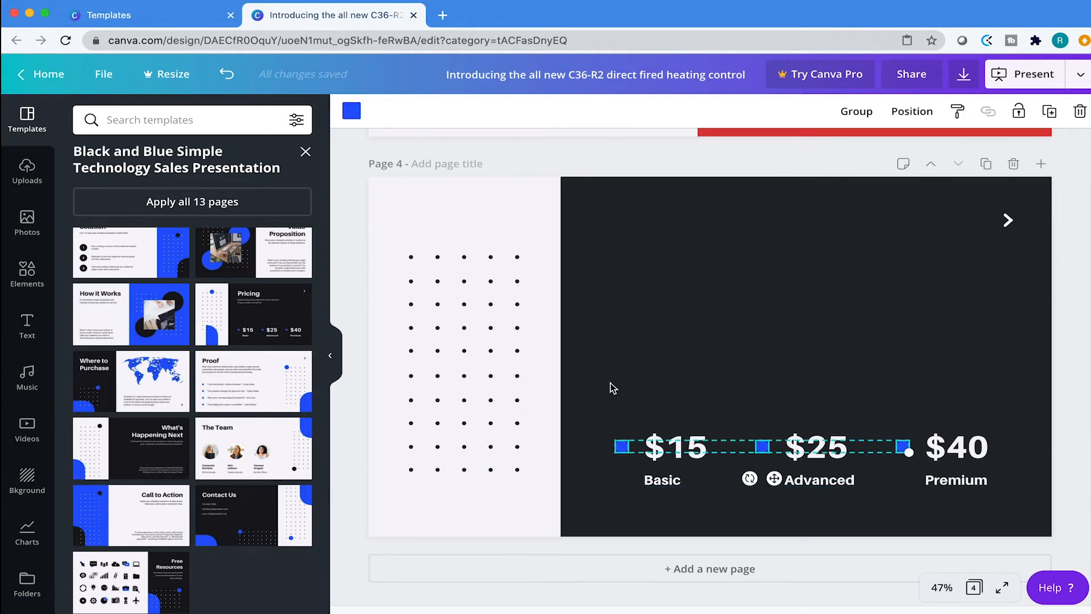
left_click(351, 111)
left_click(170, 253)
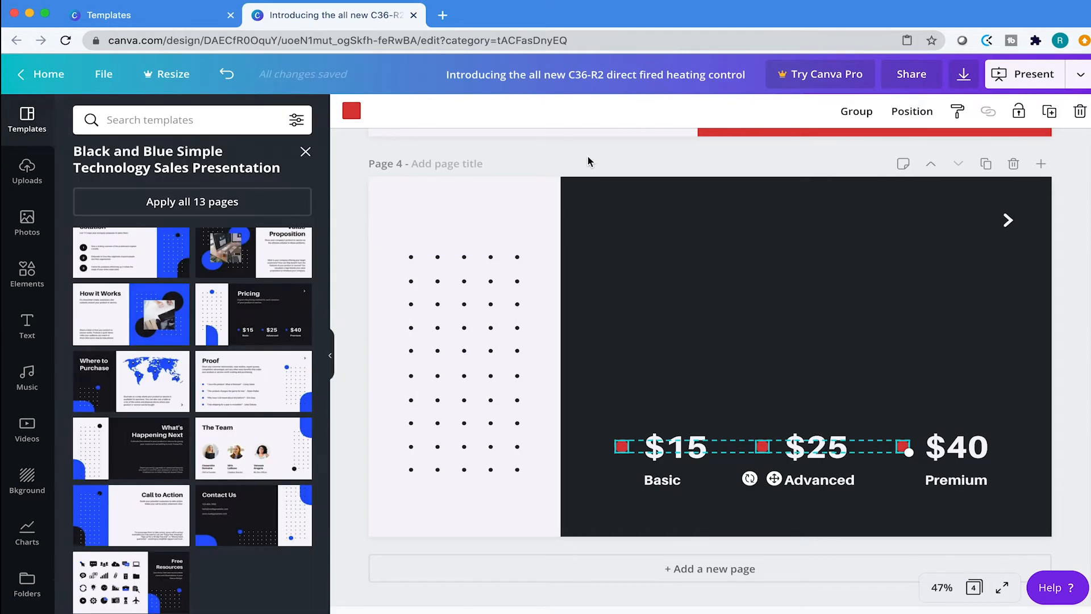
left_click(596, 153)
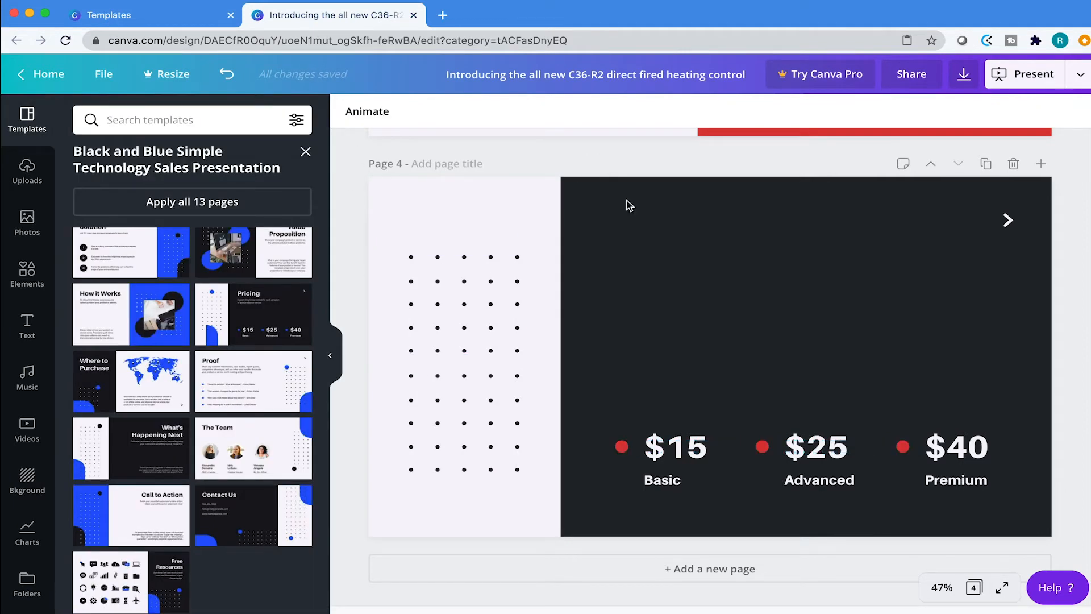
Step: Switch to the Presentation Copy document in Word and review the C36-R family pricing section
key("ctrl+Up")
left_click(462, 259)
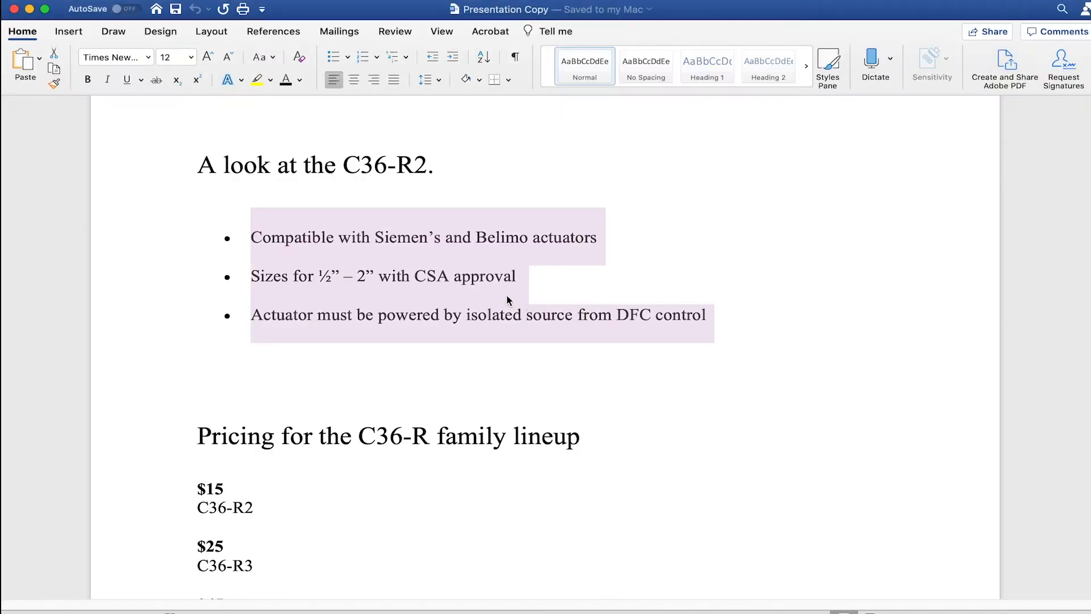
scroll(527, 300, "down", 2)
scroll(526, 300, "down", 3)
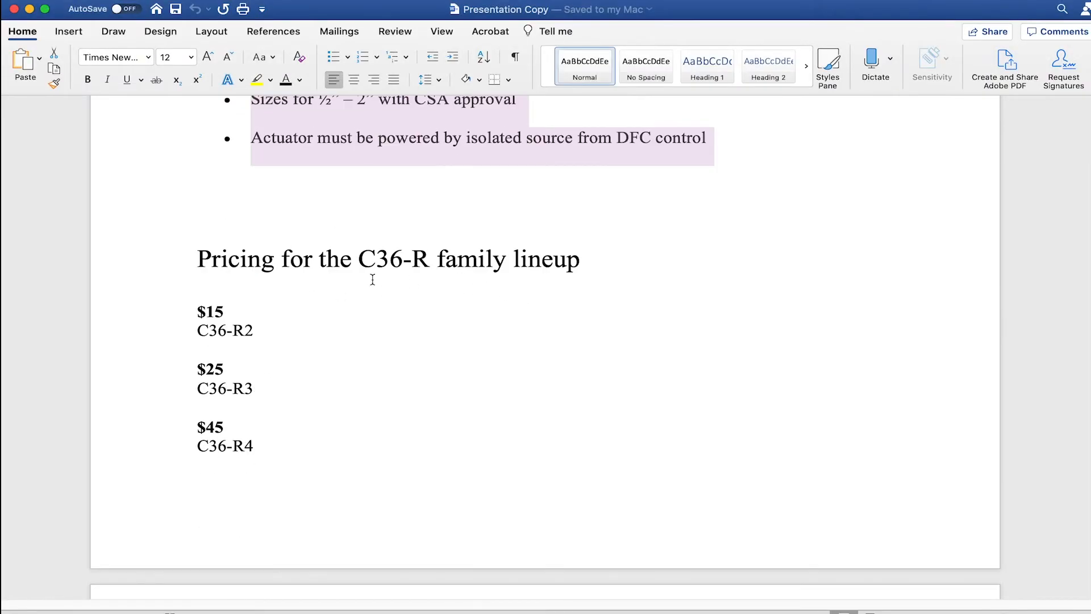
Step: Switch back to Canva and copy the page 3 heading "A look at the C36-R2." onto page 4
key("ctrl+Up")
left_click(506, 318)
scroll(641, 315, "up", 5)
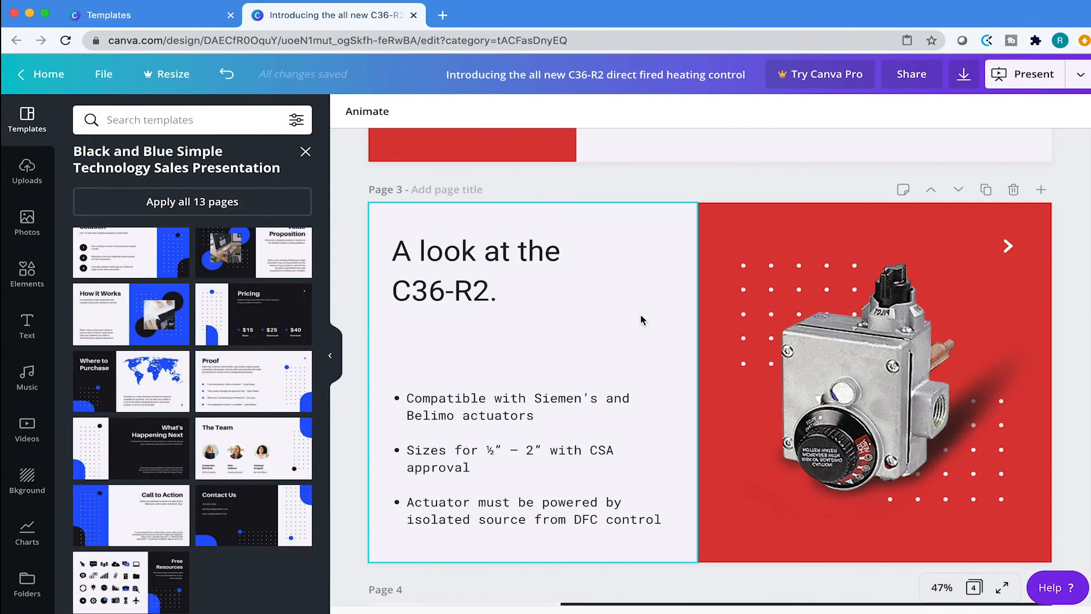
left_click(484, 293)
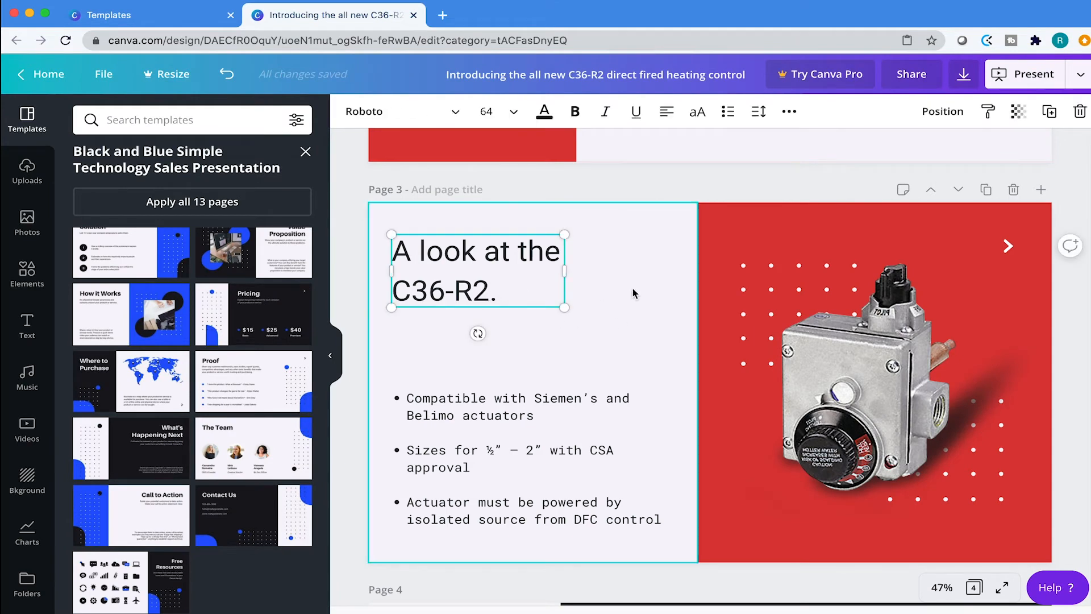
scroll(633, 293, "down", 5)
left_click(680, 292)
key("cmd+v")
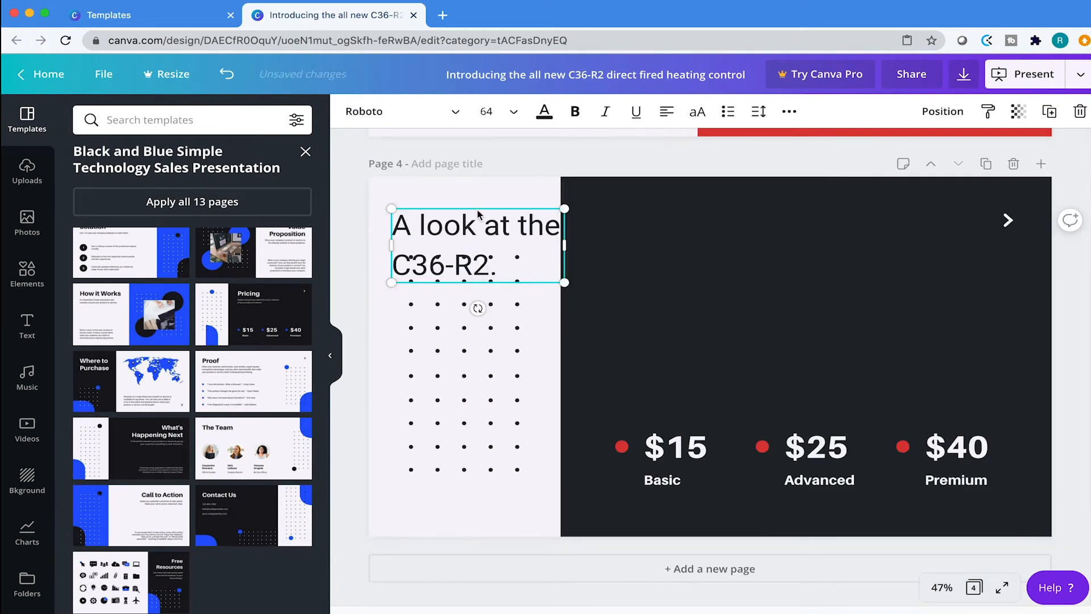
Step: Recolor the copied page 4 heading with the white document color and move it to the upper part of the dark area
left_click(541, 114)
left_click(212, 254)
left_click_drag(508, 210, 726, 205)
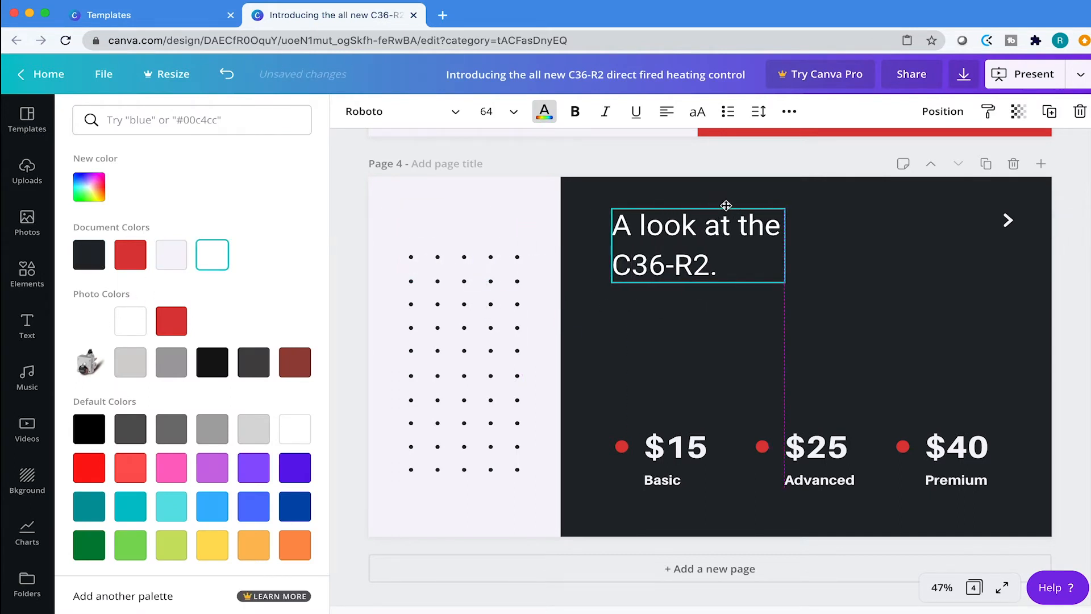
left_click_drag(726, 203, 726, 203)
Step: Replace the page 4 heading with "Pricing for the C36-R family lineup" from the Presentation Copy document in Word
key("ctrl+Up")
left_click(419, 241)
triple_click(338, 248)
left_click(370, 257)
triple_click(372, 262)
key("ctrl+Up")
left_click(341, 397)
triple_click(631, 281)
type("Pricing for the C36-R family lineup")
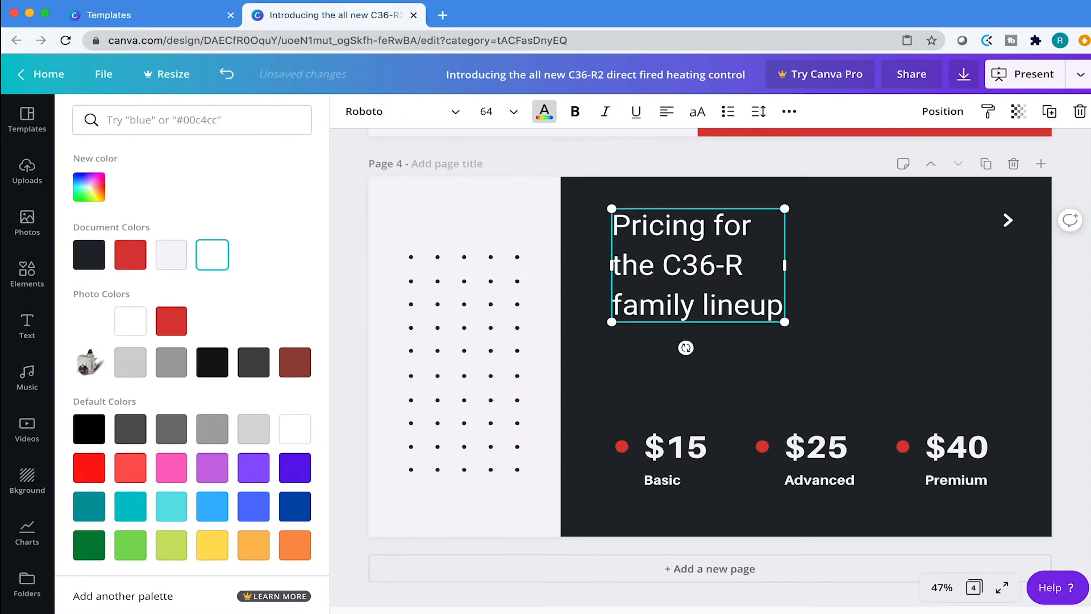
Step: Widen the page 4 heading's text box so the text wraps onto two lines, and compare it with the earlier pages
left_click_drag(785, 263, 924, 256)
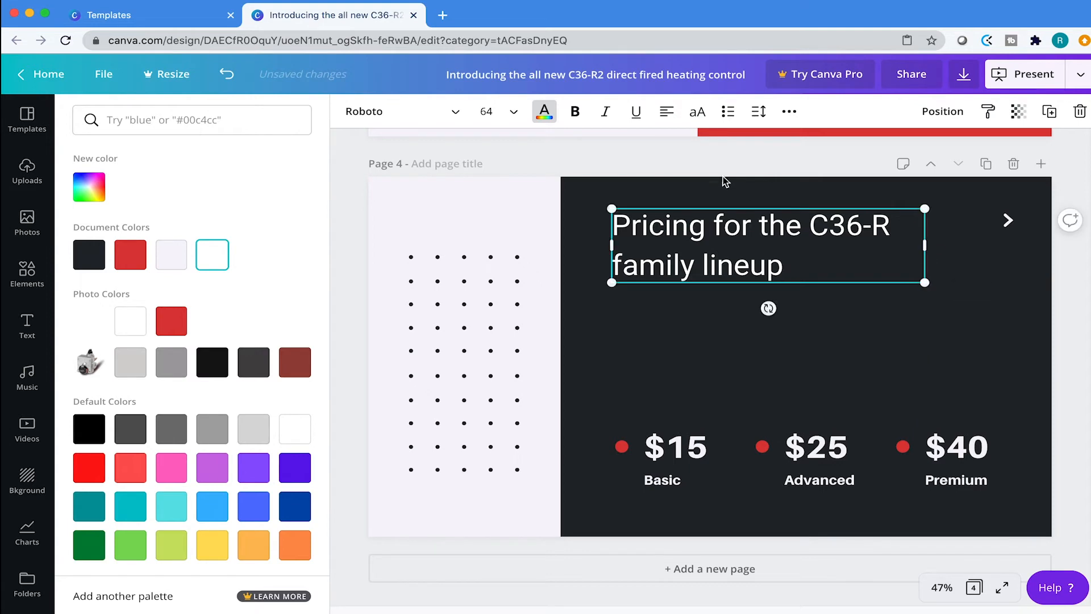
left_click(653, 244)
scroll(655, 244, "up", 10)
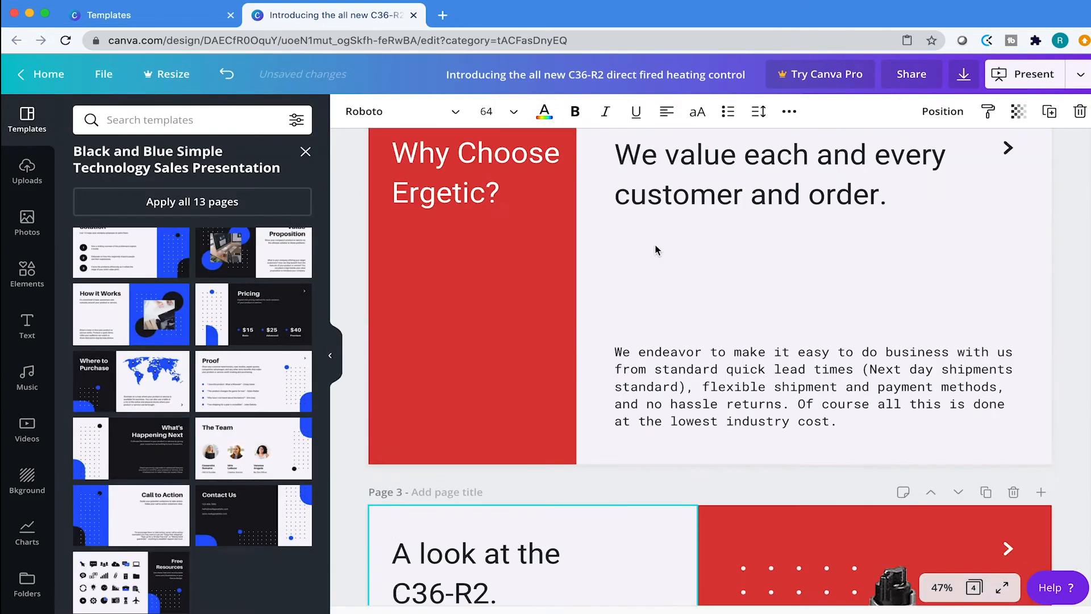
scroll(655, 245, "up", 5)
scroll(655, 244, "down", 15)
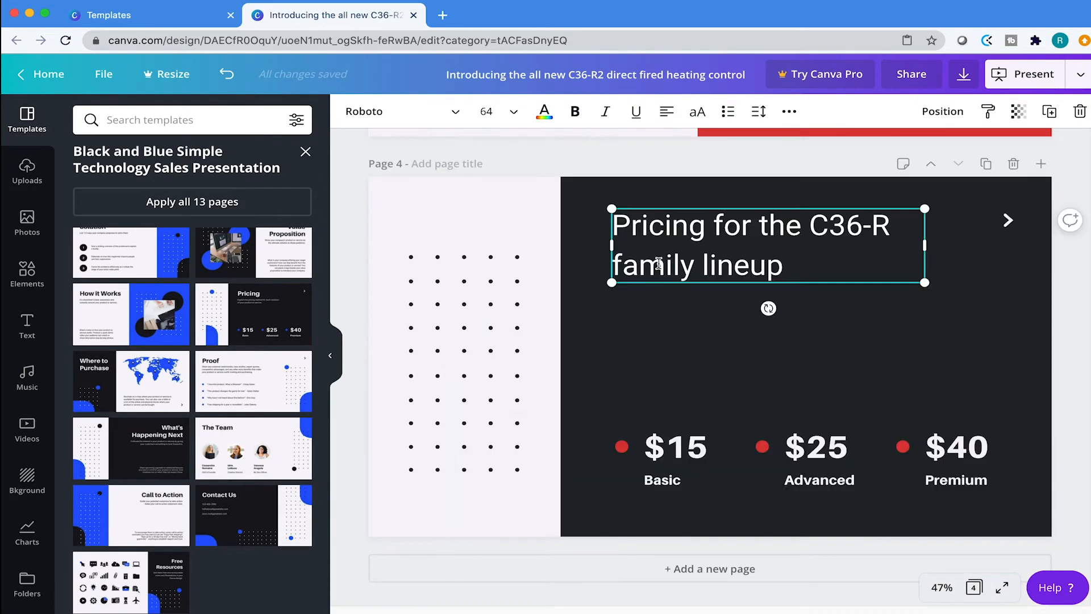
left_click(637, 148)
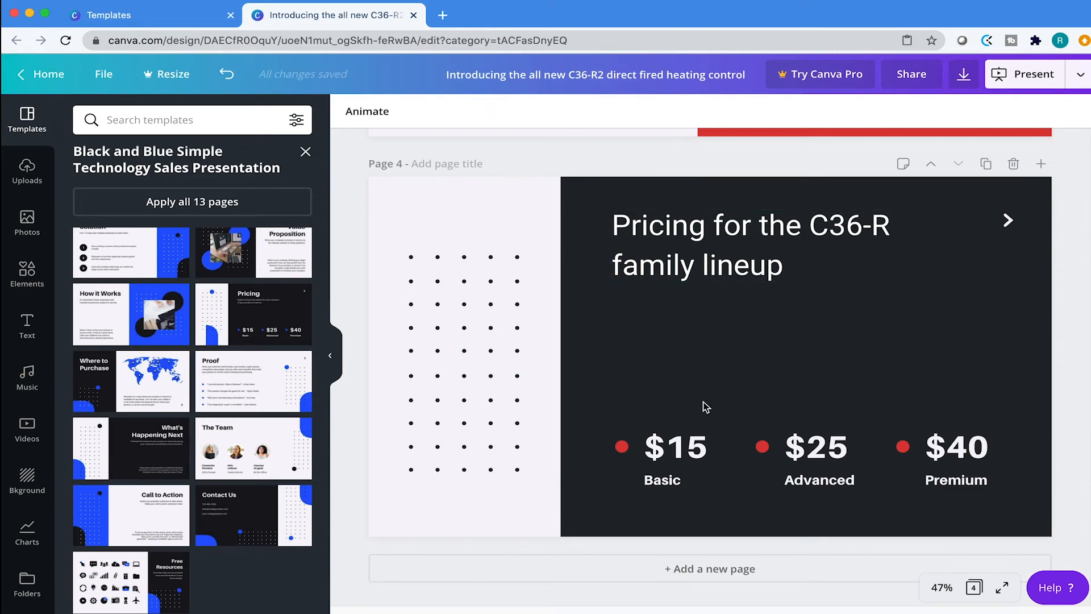
Step: Switch to the Presentation Copy document in Word, select the model name C36-R2 under $15, and return to Canva
key("ctrl+Up")
left_click(354, 288)
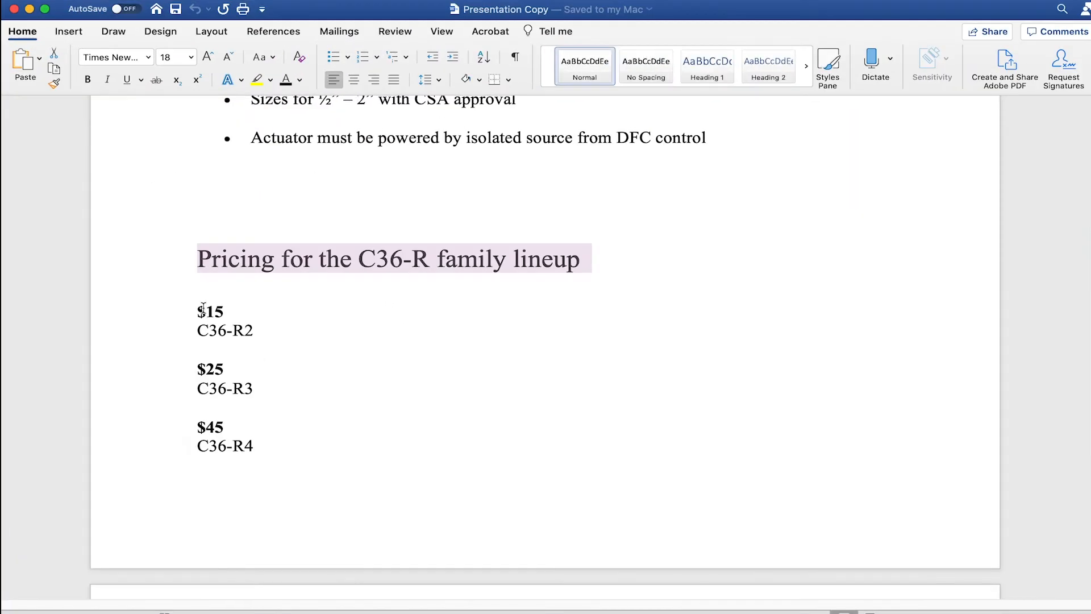
left_click(226, 328)
triple_click(226, 328)
key("ctrl+Up")
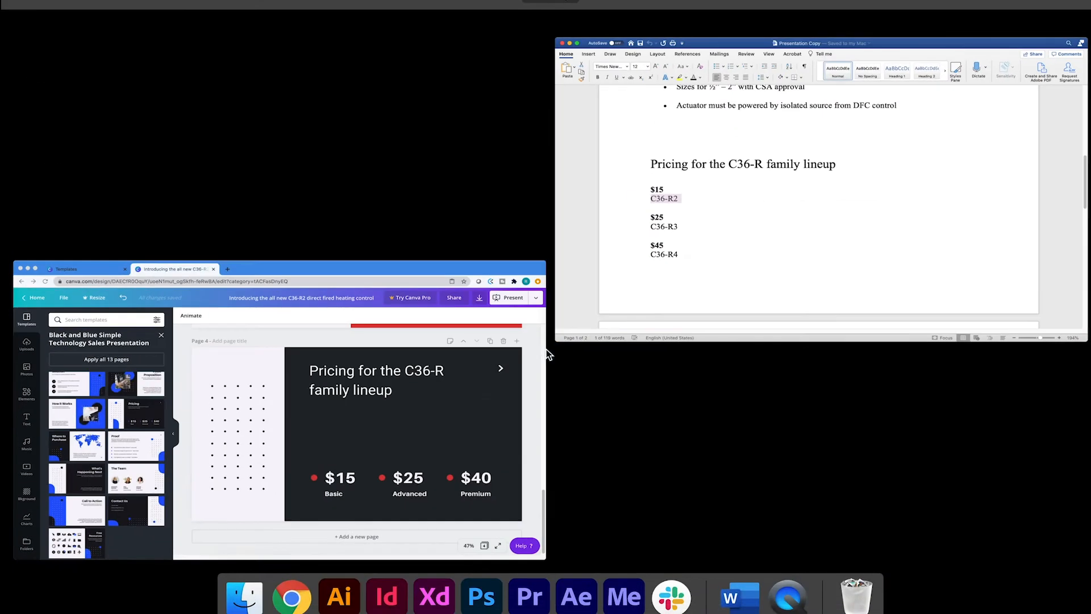
left_click(441, 442)
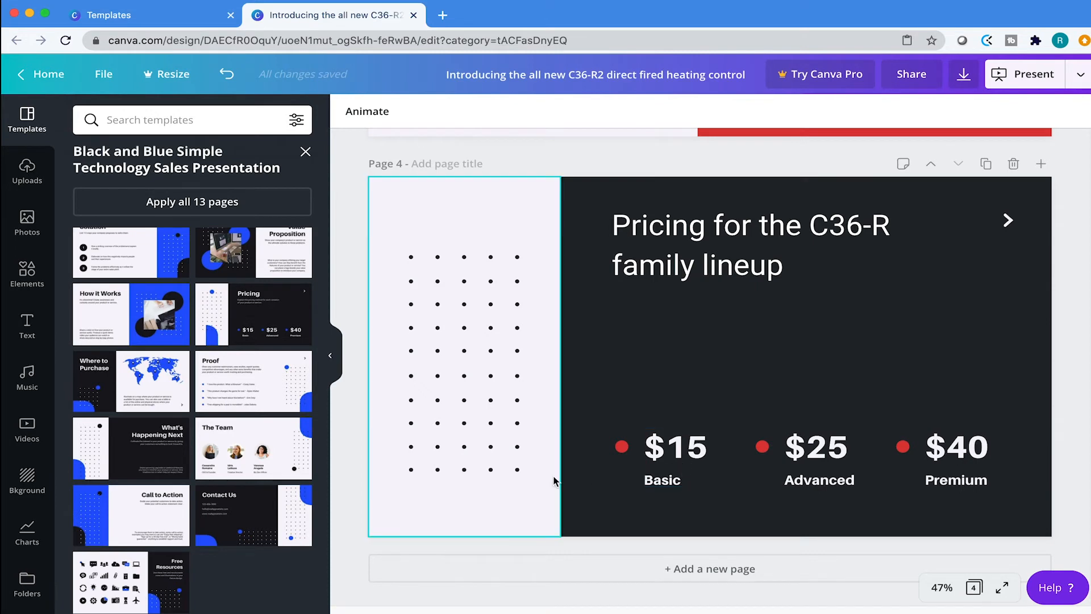
Step: Set the font of the "Basic" label under the $15 price to Roboto Mono Regular
left_click(681, 480)
double_click(672, 481)
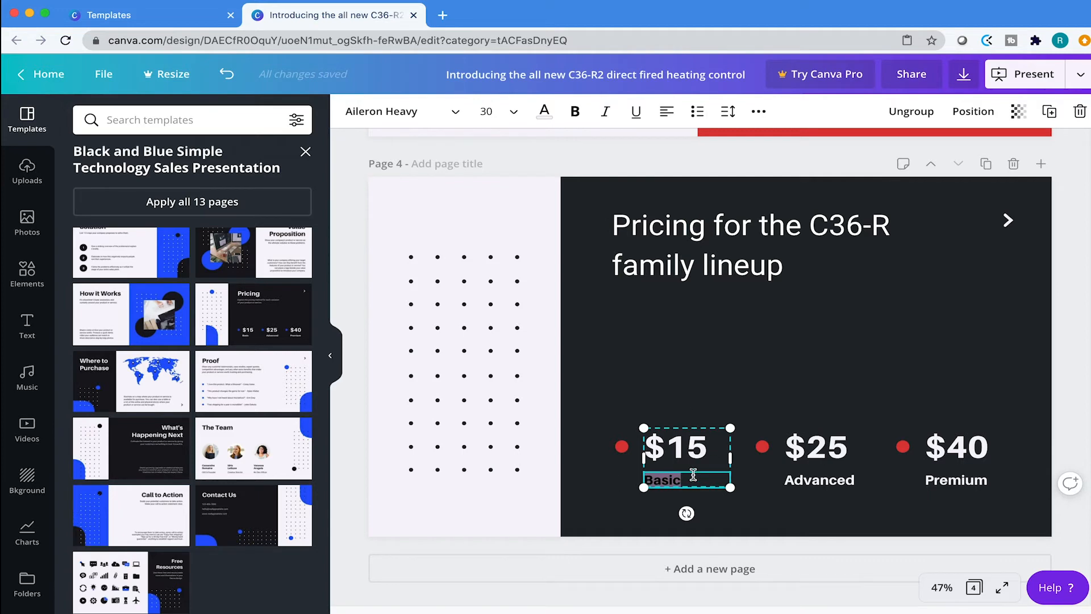
left_click(566, 545)
left_click(687, 456)
left_click(677, 481)
double_click(679, 482)
left_click(392, 113)
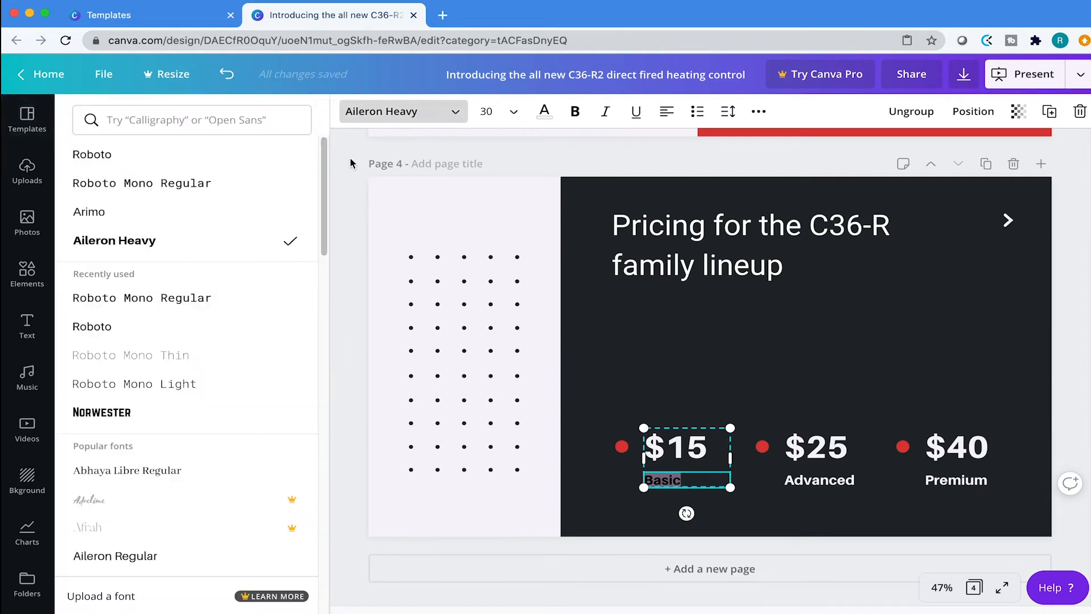
left_click(205, 190)
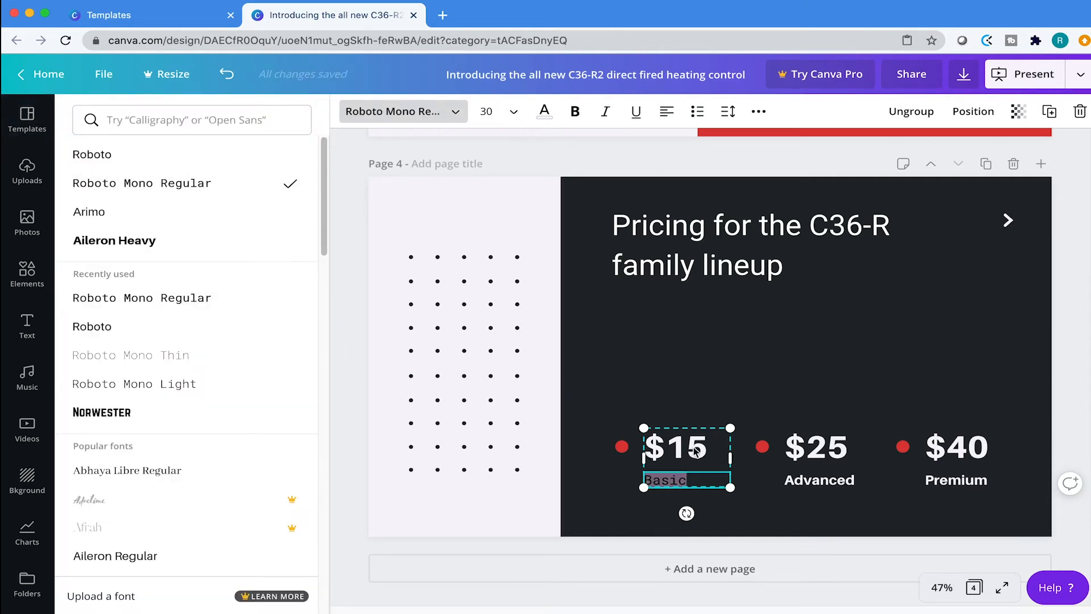
Step: Set the font of the $15 price to Roboto
double_click(676, 447)
left_click(457, 112)
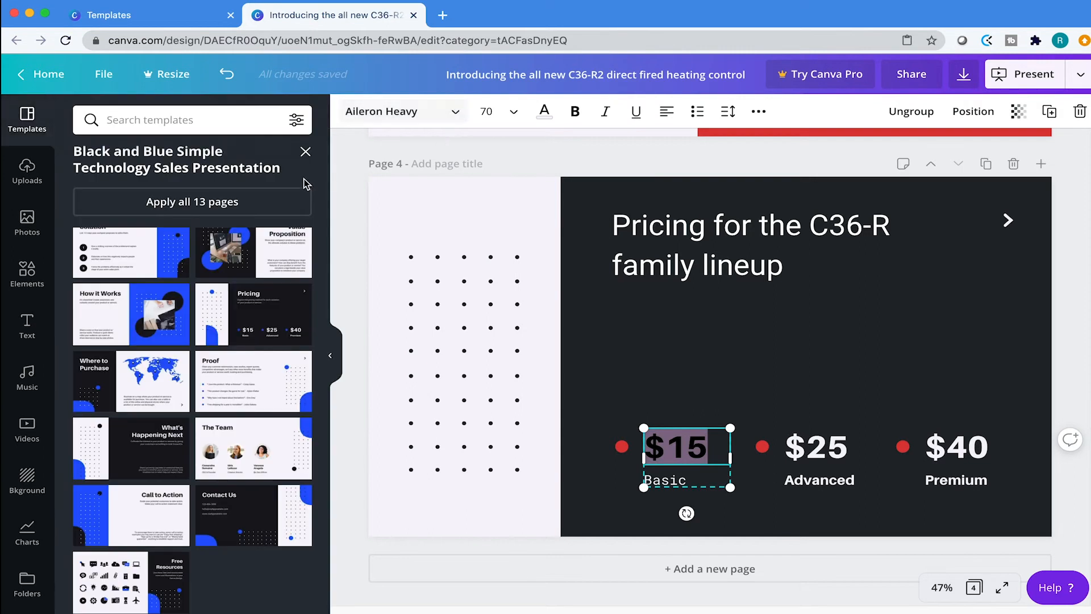
left_click(444, 114)
left_click(199, 156)
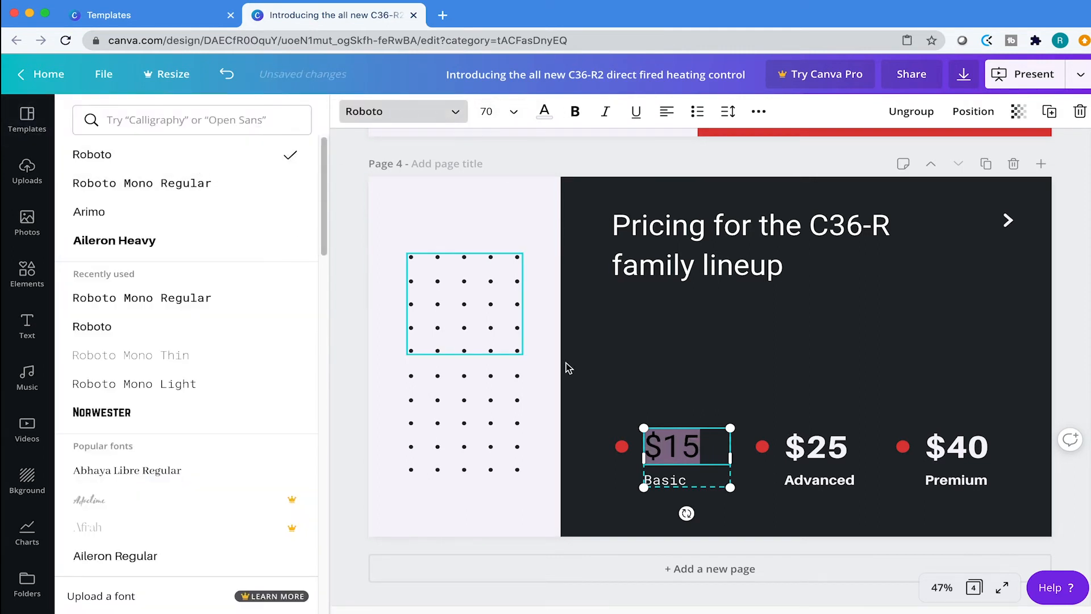
Step: Set the font of the $25 price to Roboto
left_click(800, 444)
left_click(801, 444)
left_click(457, 113)
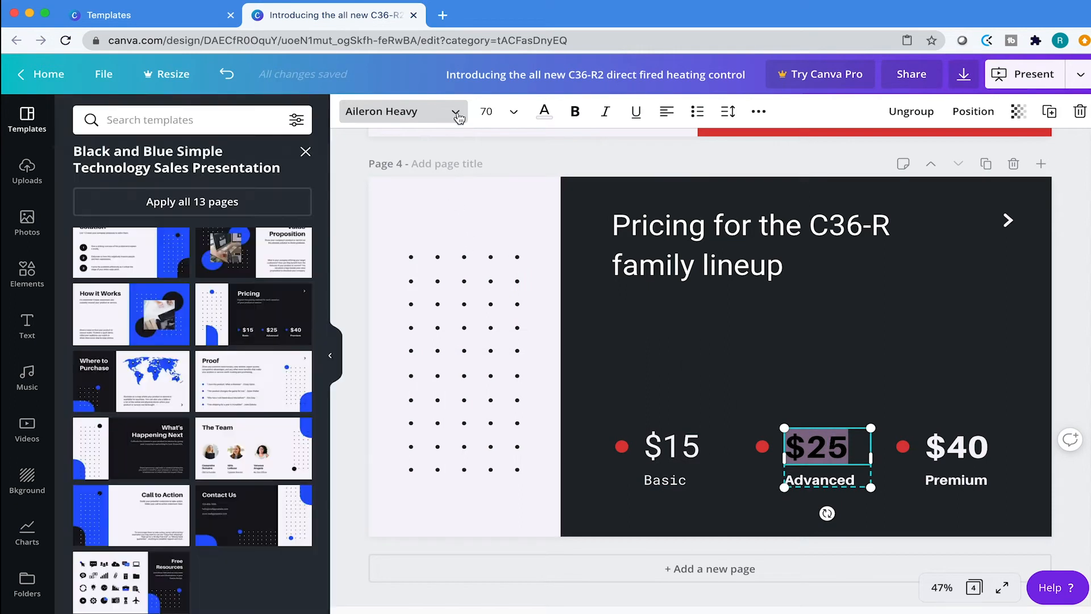
left_click(516, 113)
left_click(522, 115)
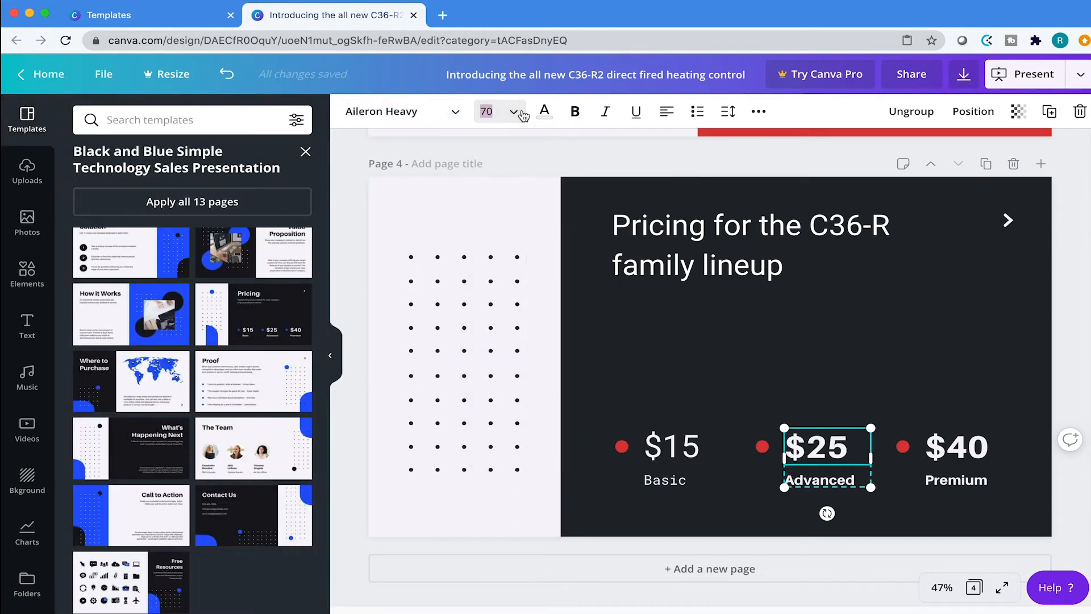
left_click(452, 112)
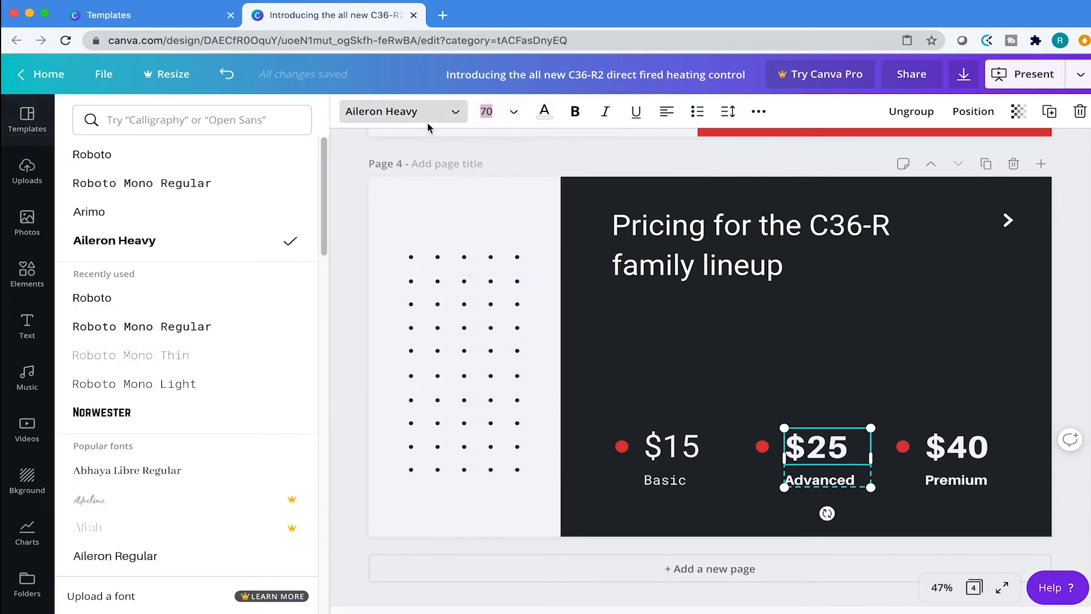
left_click(193, 165)
Step: Set the font of the "Advanced" label under the $25 price to Roboto Mono Regular
double_click(837, 477)
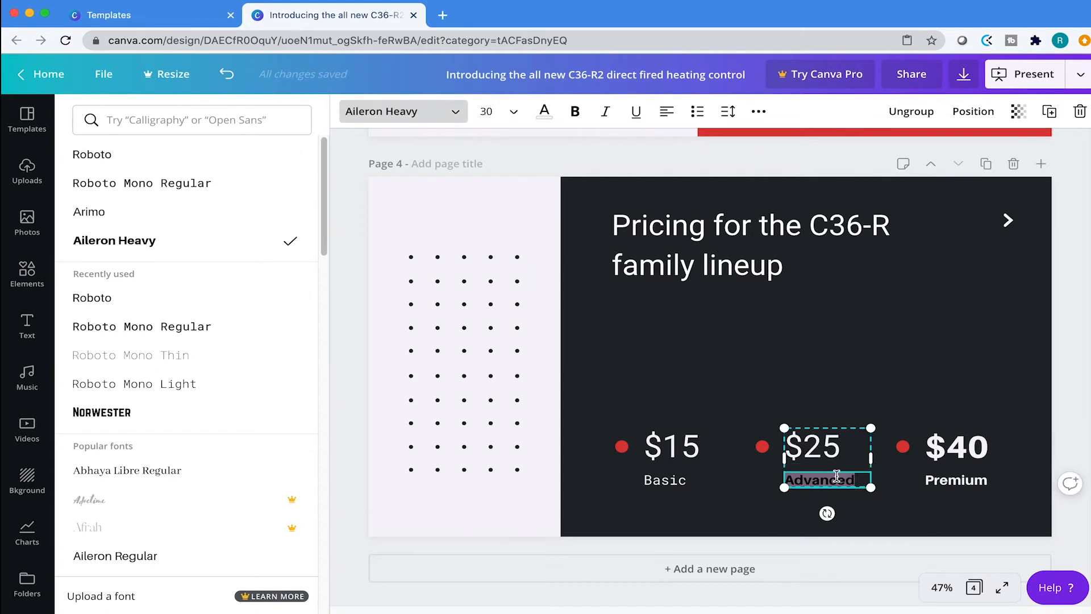
left_click(463, 114)
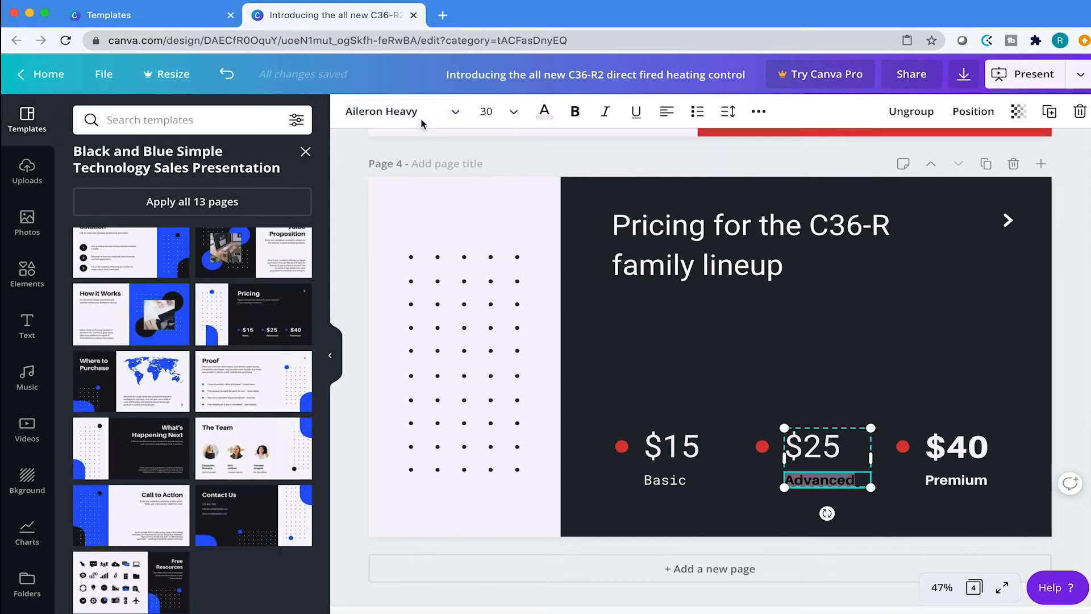
left_click(460, 113)
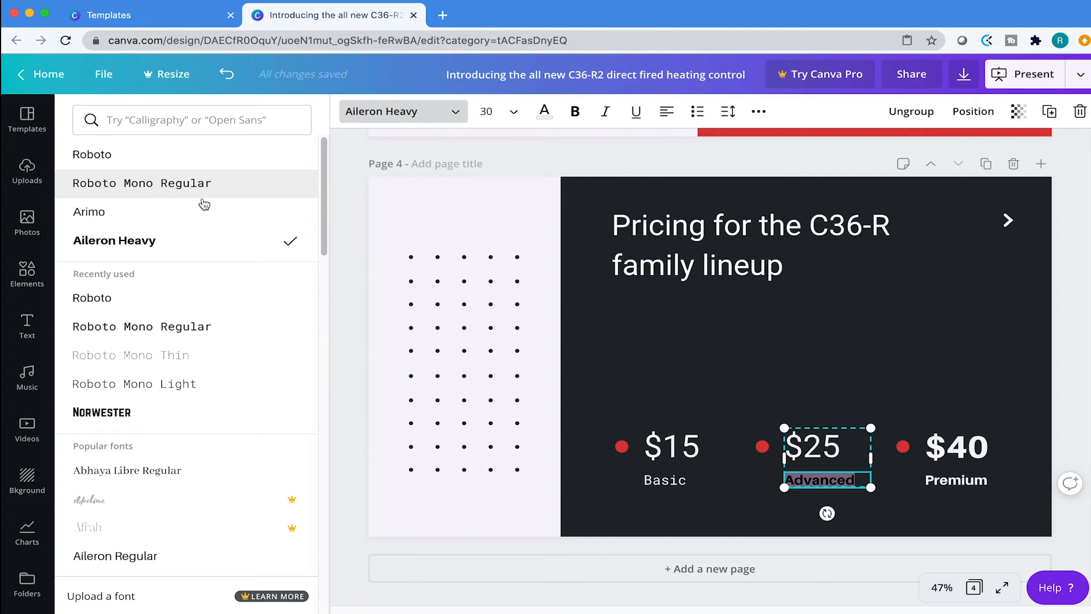
left_click(224, 190)
Step: Set the font of the $40 price to Roboto
left_click(940, 449)
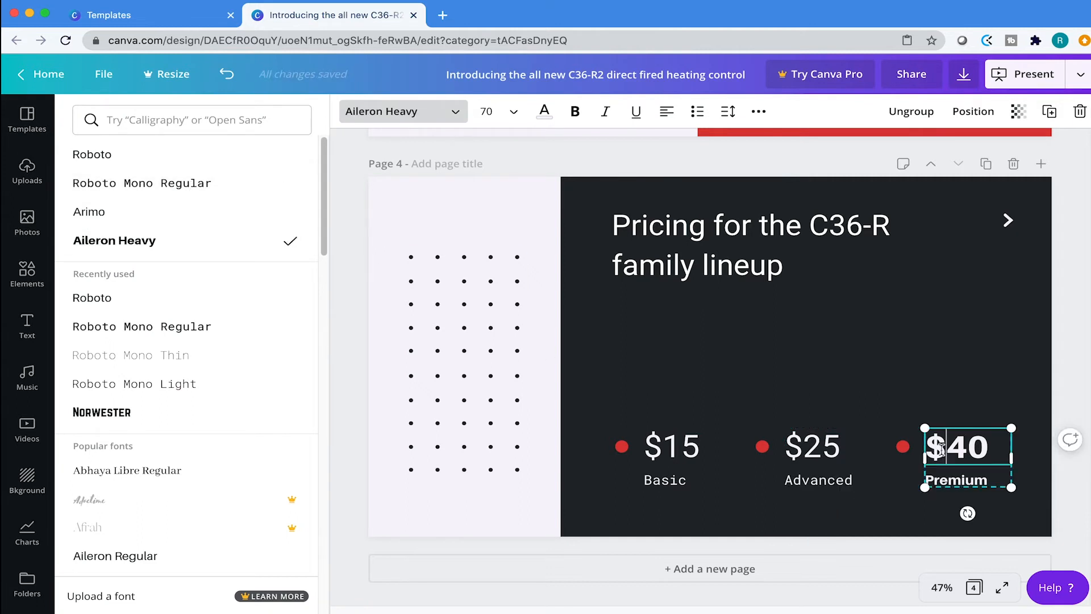
double_click(957, 449)
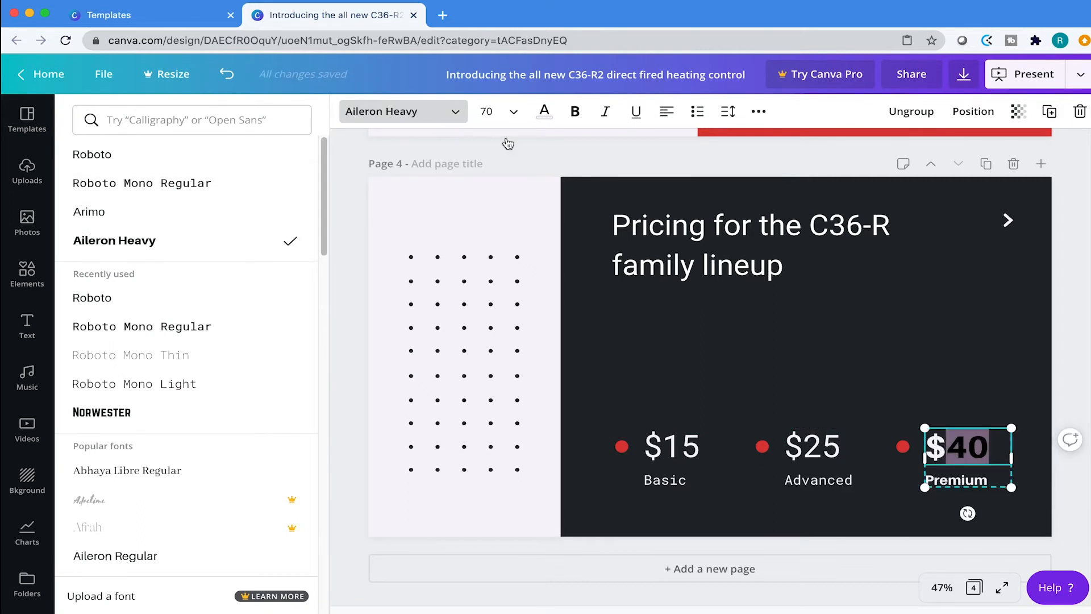
triple_click(966, 441)
left_click(462, 115)
left_click(453, 112)
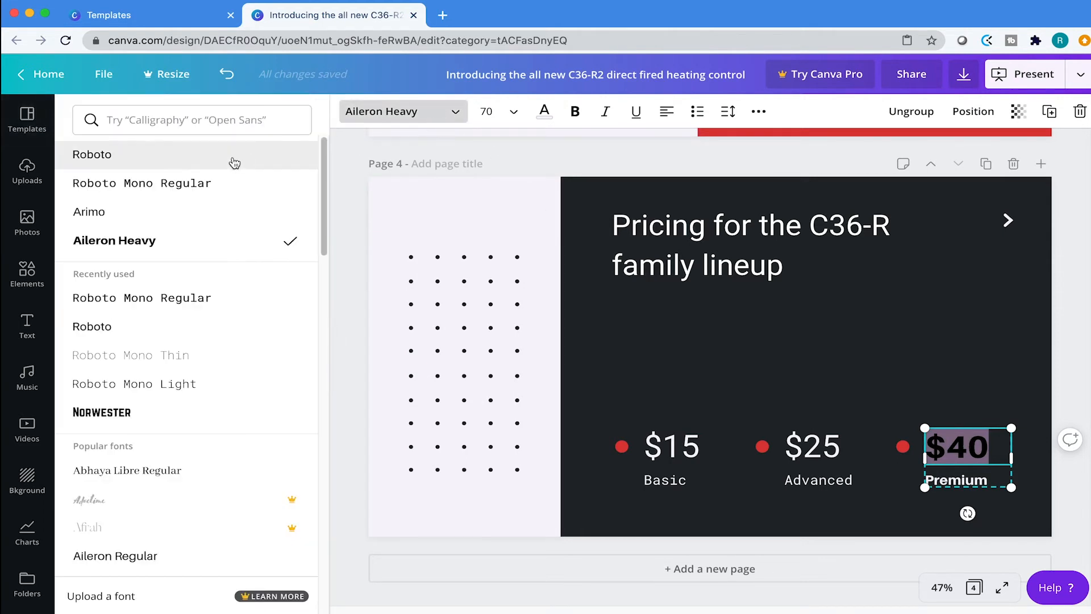
left_click(174, 165)
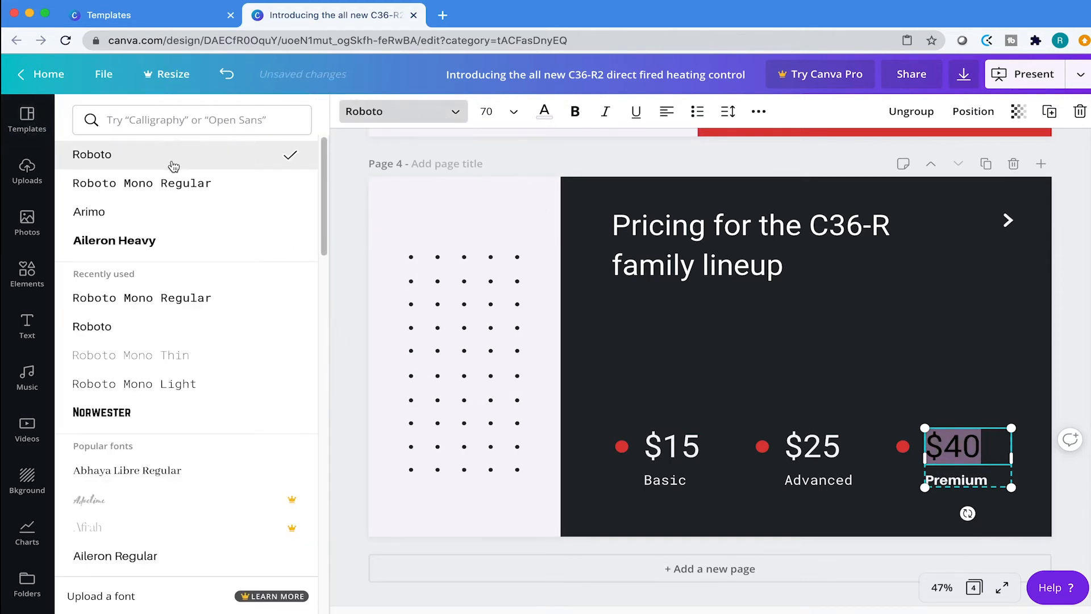
Step: Set the font of the "Premium" label under the $40 price to Roboto Mono Regular and deselect it
left_click(964, 477)
double_click(964, 477)
left_click(462, 120)
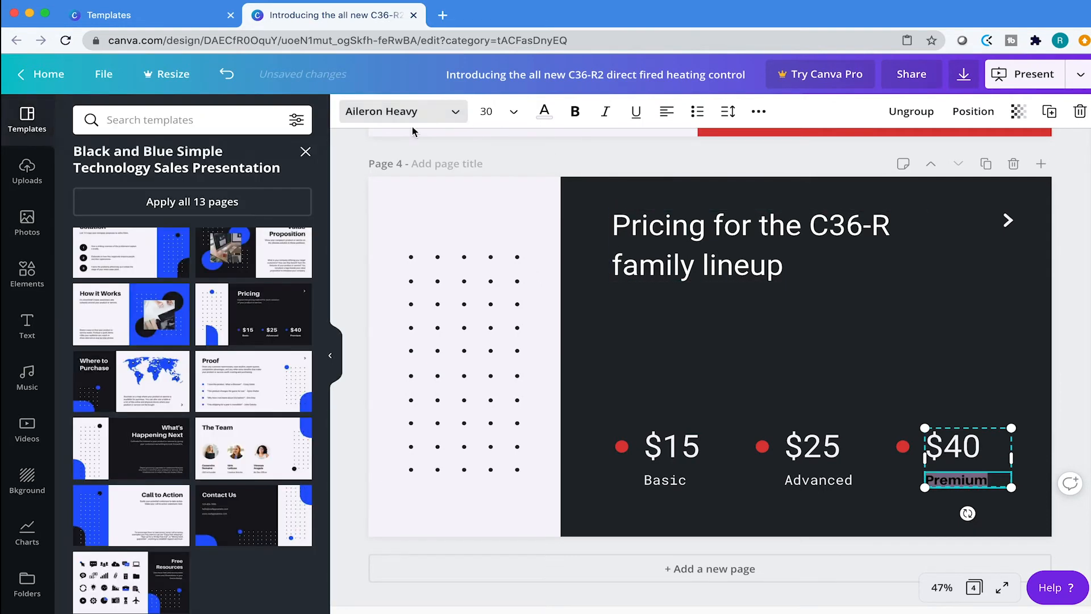
left_click(461, 117)
left_click(146, 183)
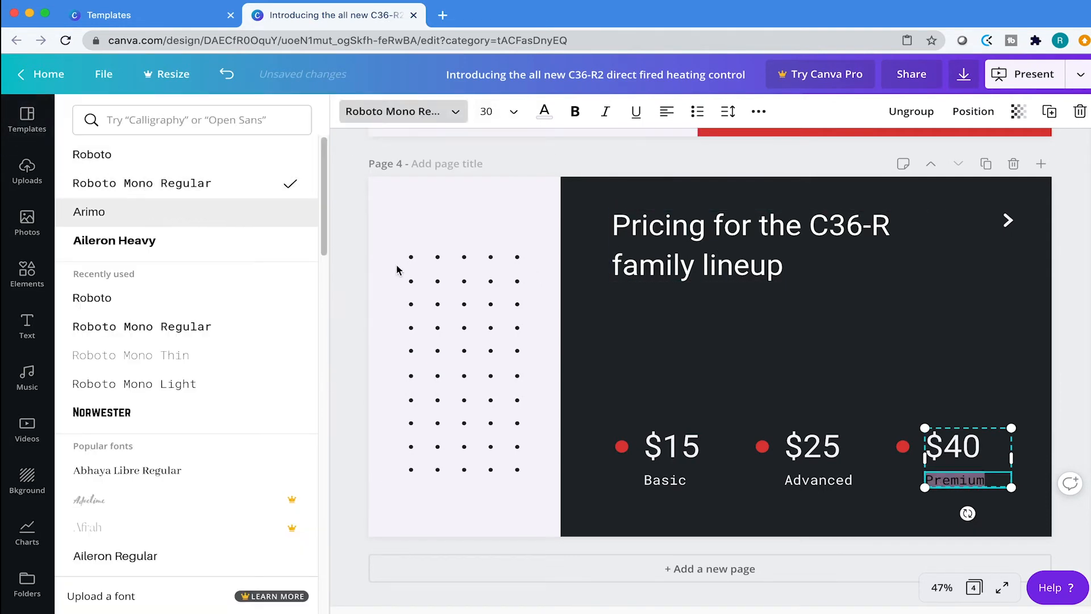
left_click(732, 171)
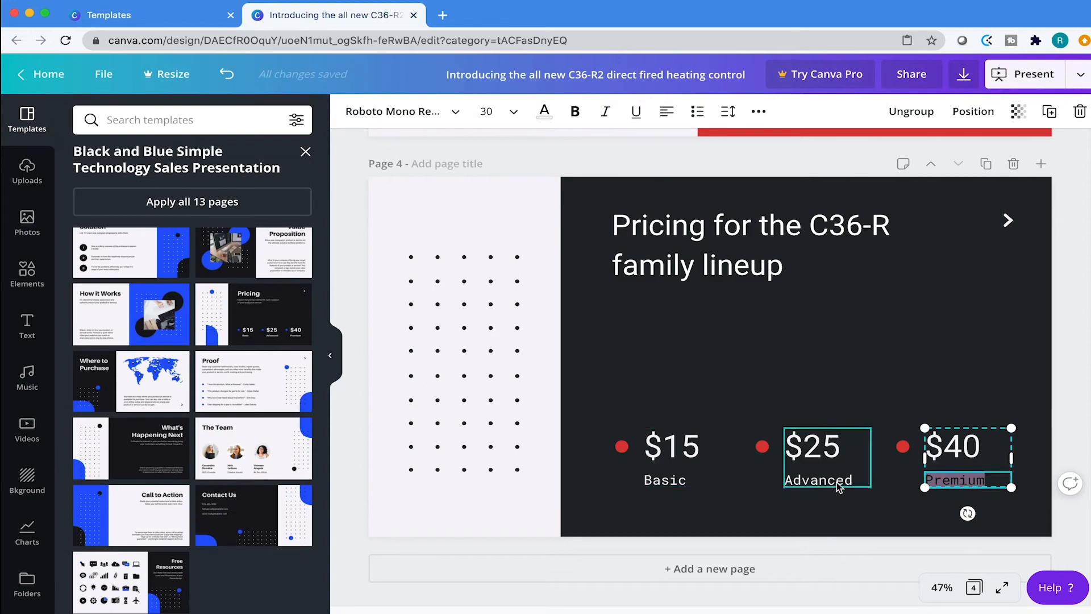
left_click(734, 173)
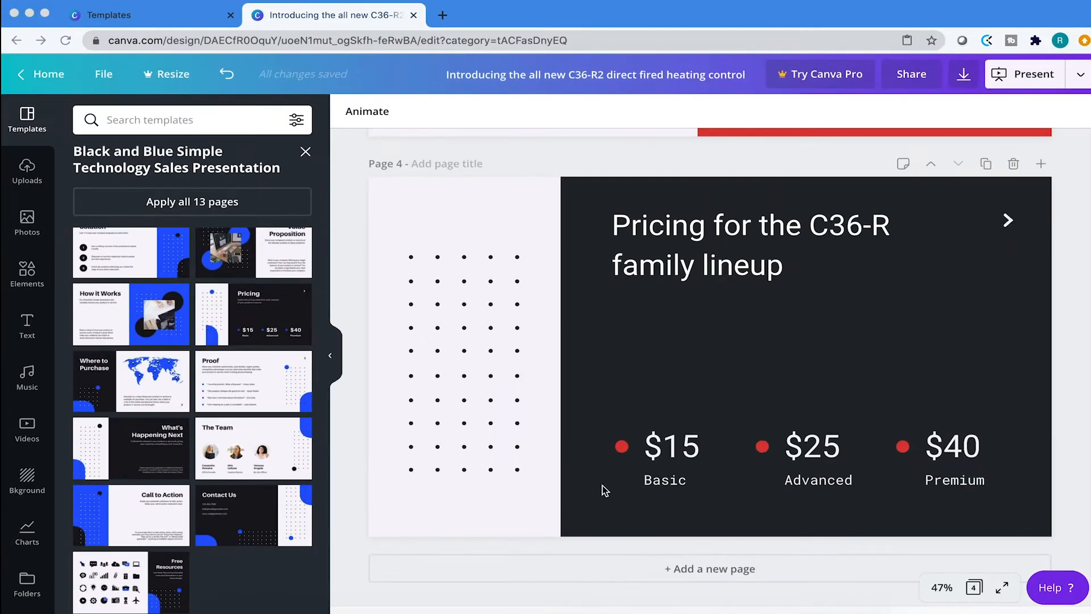
Step: Change the price above the "Premium" label to $45 and deselect it
left_click(406, 477)
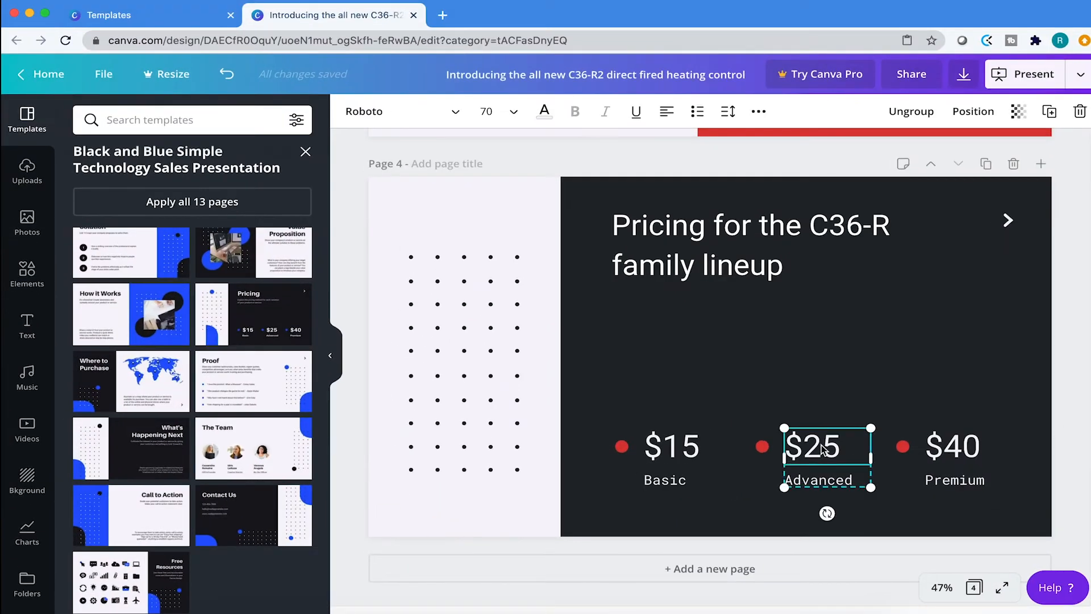
left_click(474, 477)
double_click(972, 446)
left_click(981, 446)
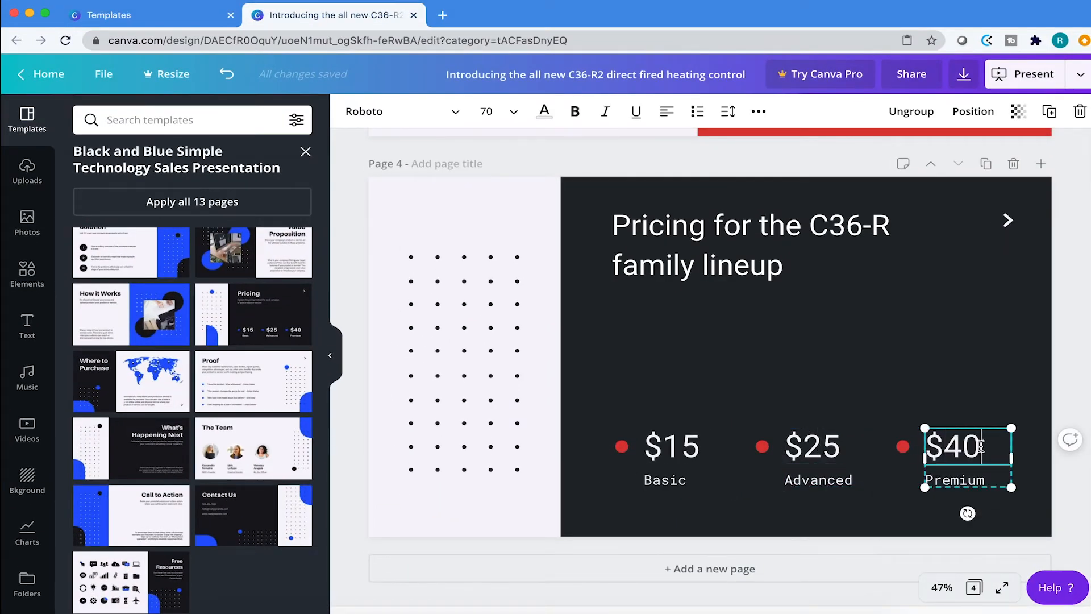
key("BackSpace")
left_click(770, 159)
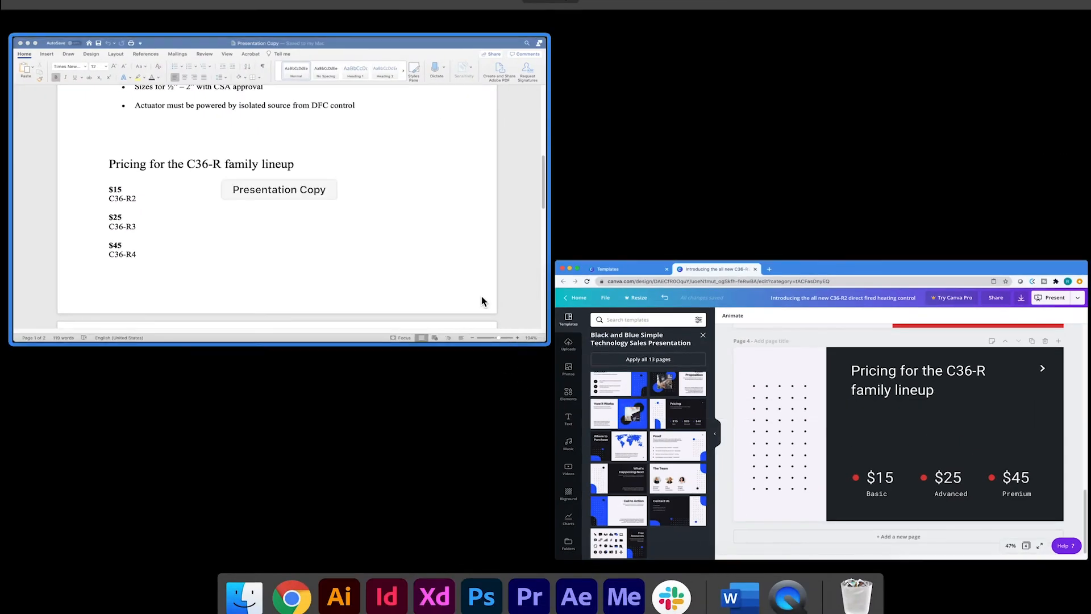
Step: Copy the model name C36-R2 from the Word document and paste it over the "Basic" label under $15 in Canva
left_click(482, 295)
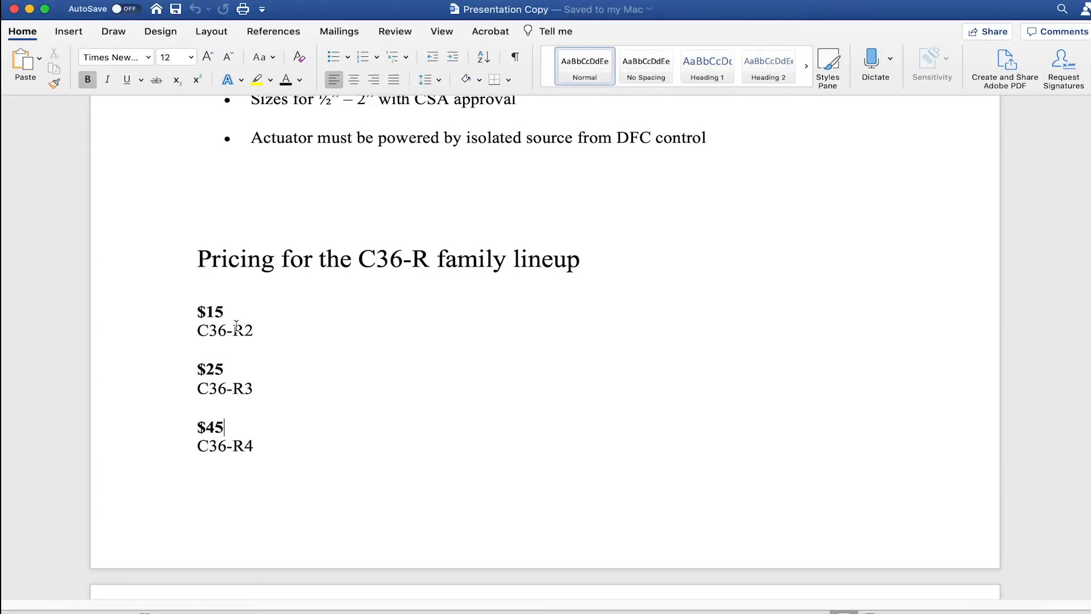
triple_click(236, 329)
key("super+c")
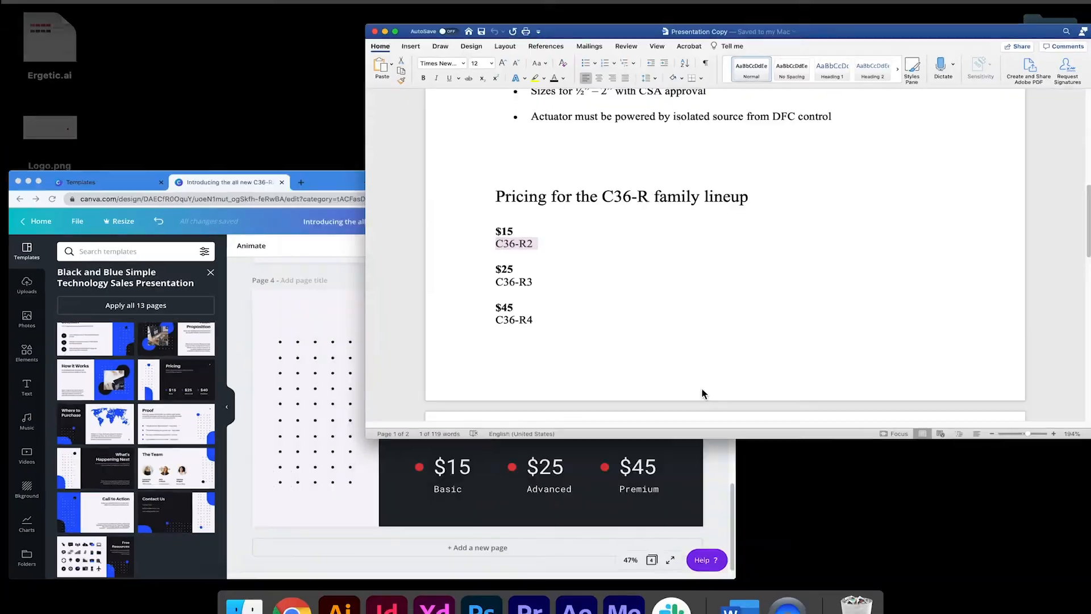
left_click(468, 499)
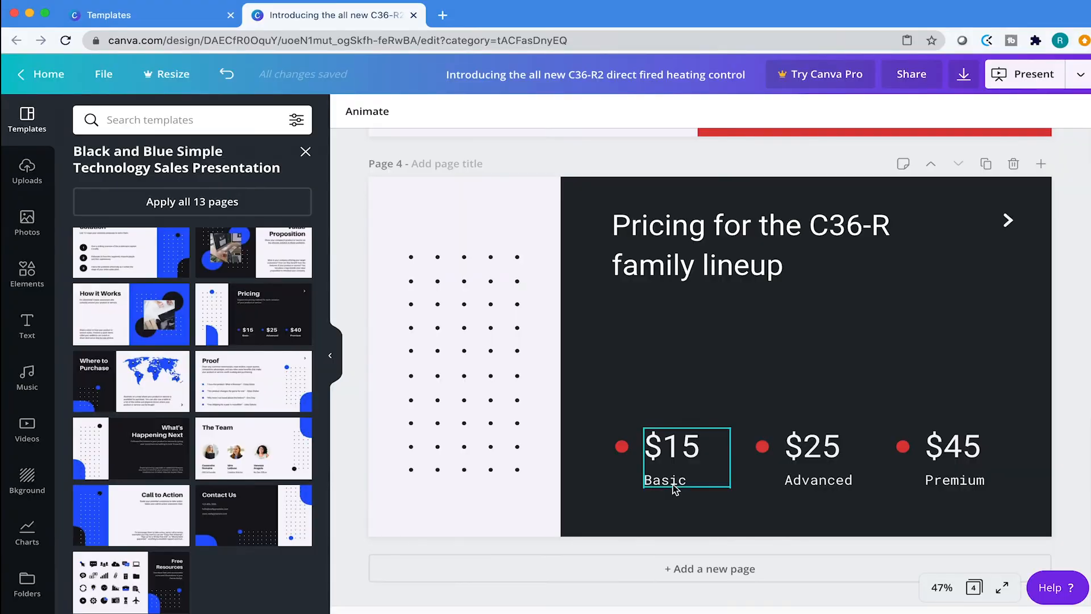
triple_click(454, 491)
key("super+v")
Step: Replace the "Advanced" label under $25 with C36-R3 and the "Premium" label under $45 with C36-R4
left_click(818, 480)
triple_click(818, 480)
key("super+v")
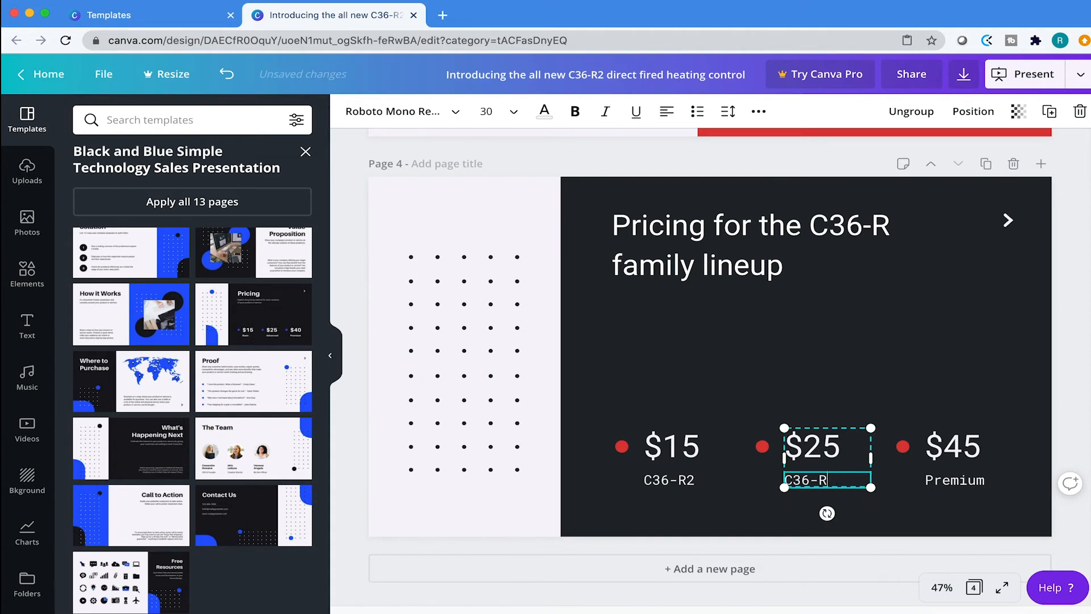
left_click(960, 480)
triple_click(966, 479)
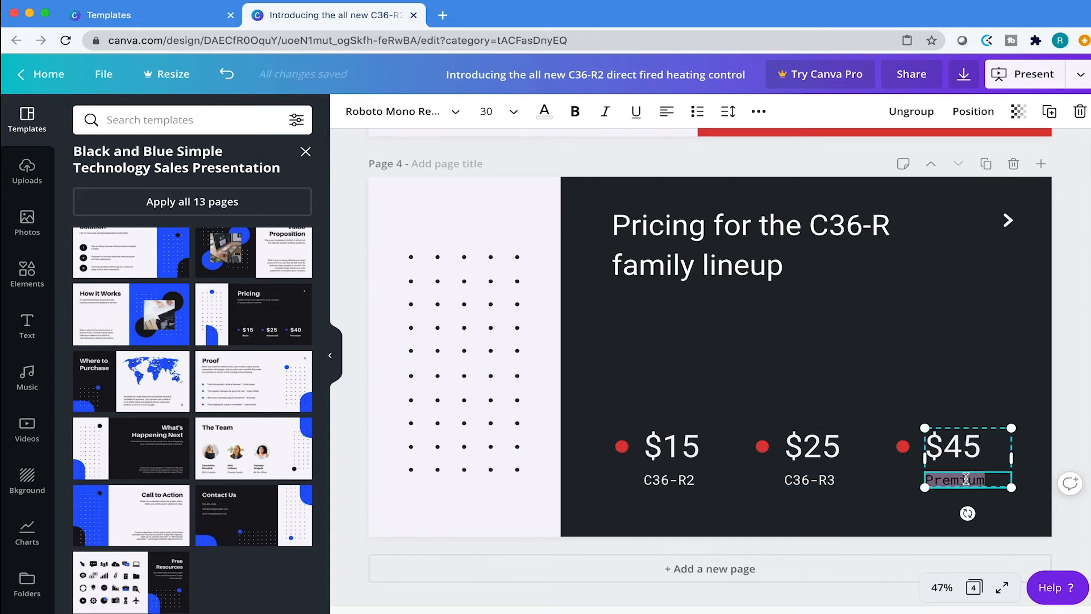
key("super+v")
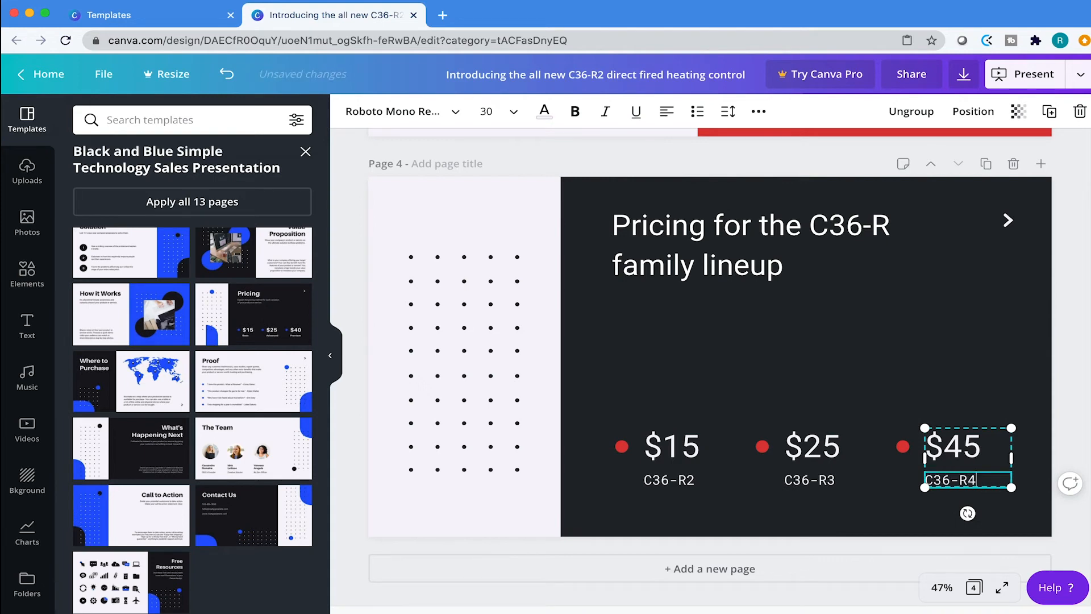
left_click(792, 157)
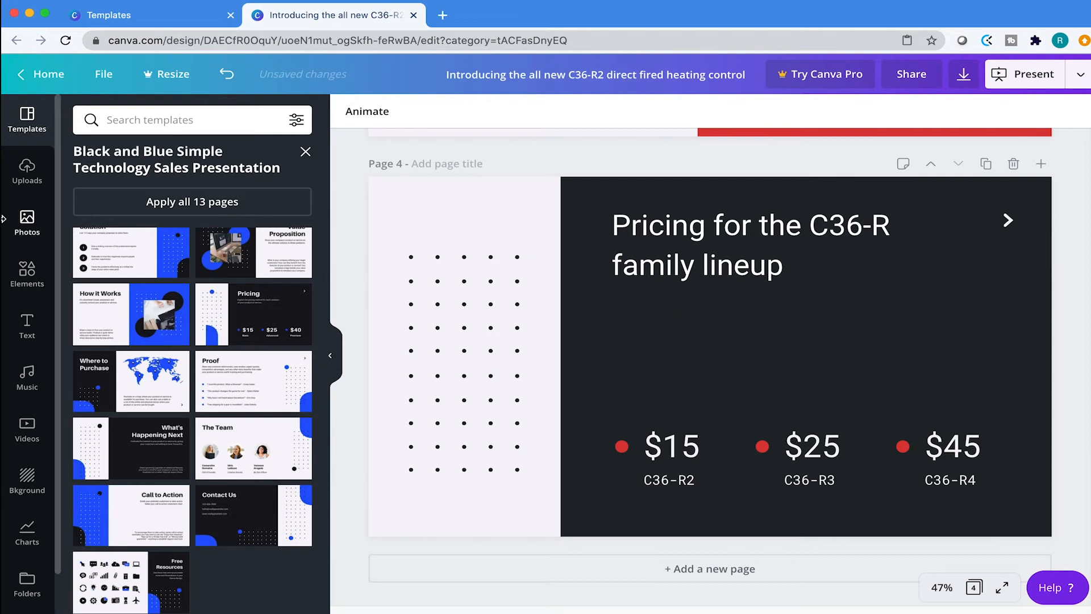
Step: Add the uploaded heating control image to page 4, shrink it, and place one copy above each of the three prices
left_click(40, 233)
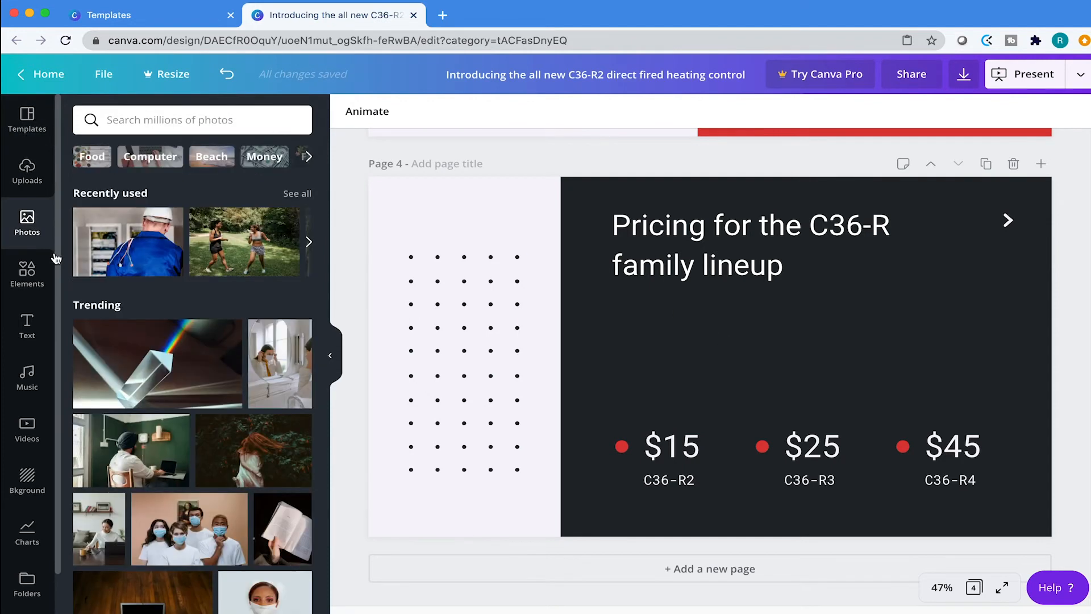
left_click(37, 180)
left_click(126, 302)
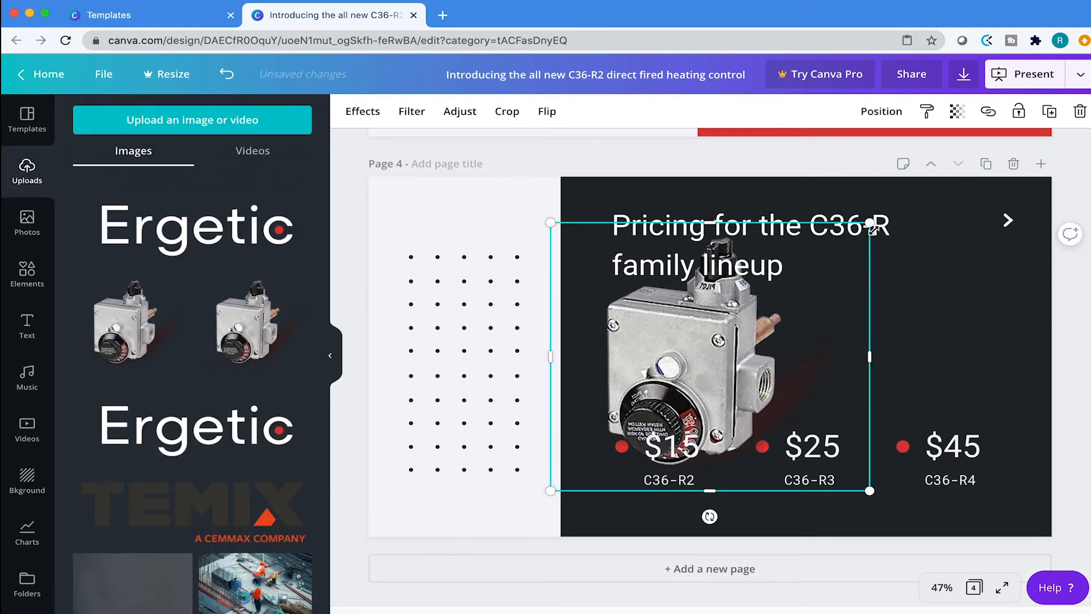
left_click_drag(869, 223, 660, 392)
left_click_drag(608, 436, 960, 367)
key("super+d")
key("super+d")
left_click(804, 163)
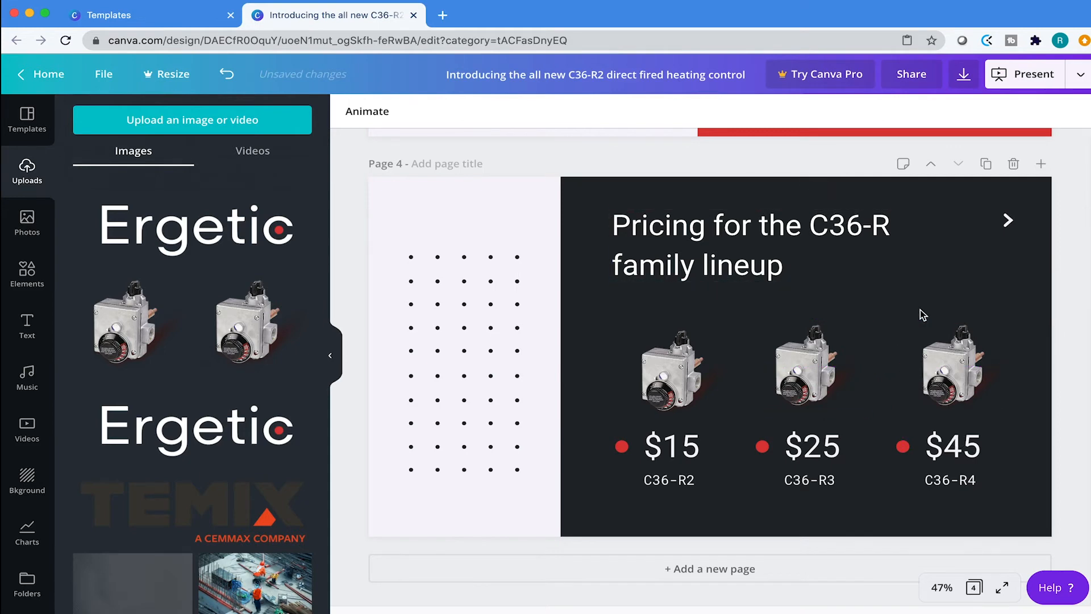
Step: Delete the three product images above the prices on page 4
left_click(954, 347)
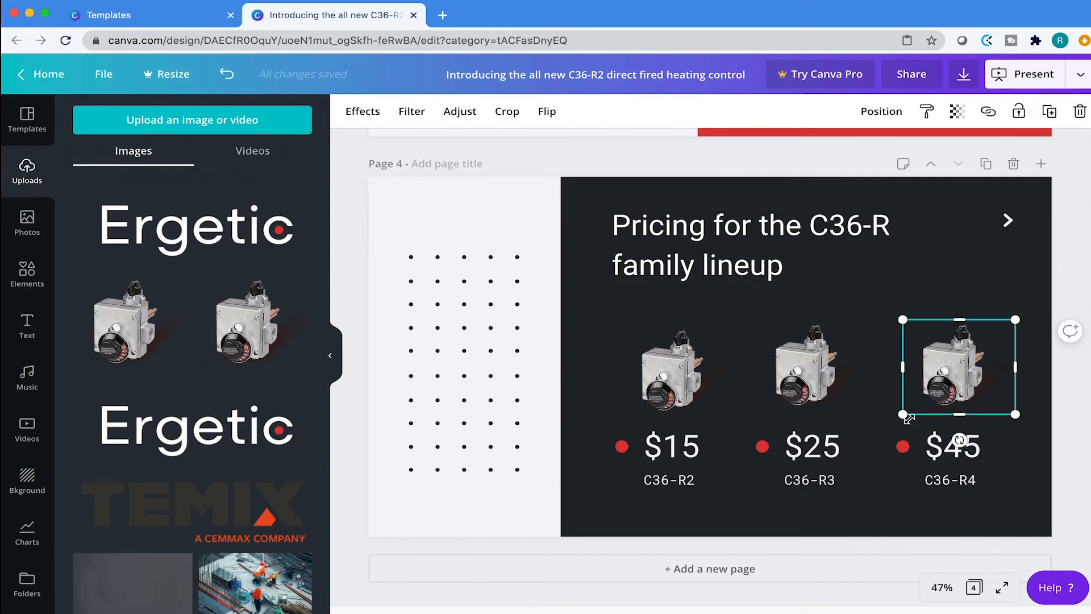
key("Delete")
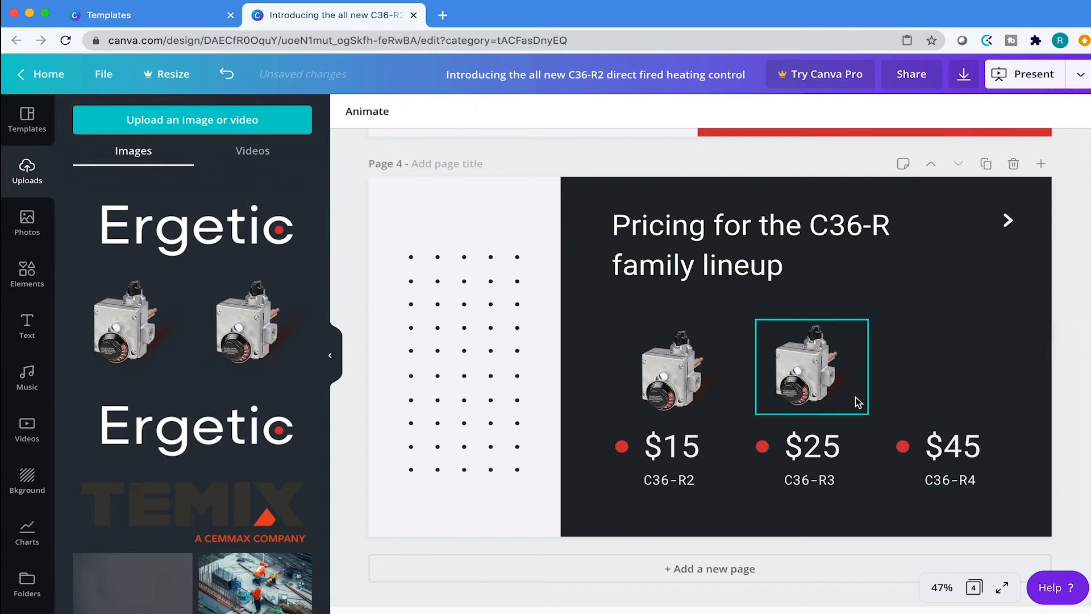
left_click(855, 398)
key("Delete")
left_click(698, 397)
key("Delete")
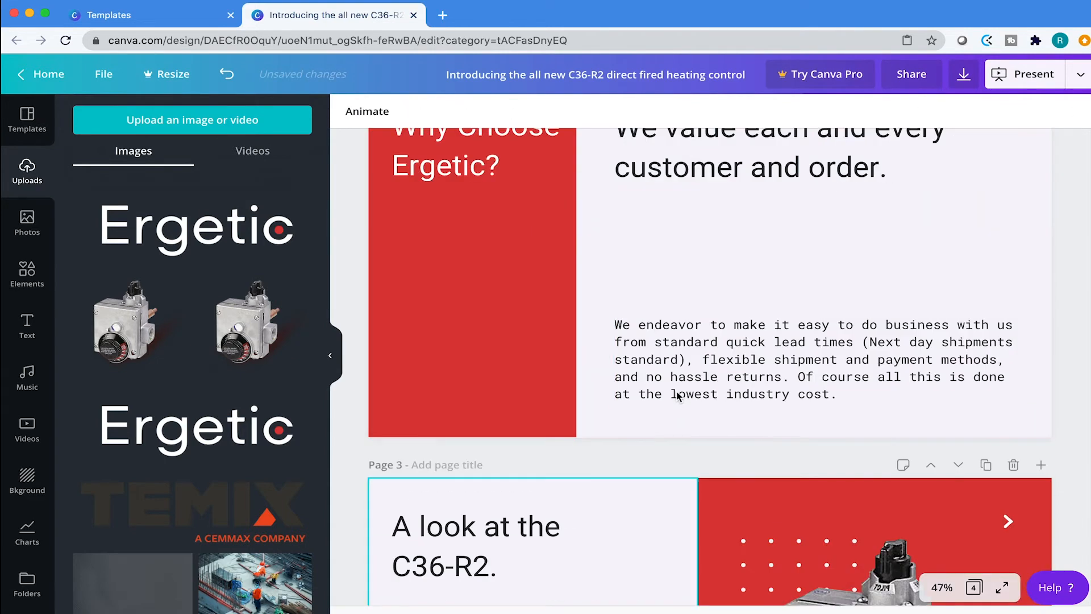
Step: Review the existing presentation pages and check the closing-page copy in the Word document, returning to Canva
scroll(676, 390, "up", 10)
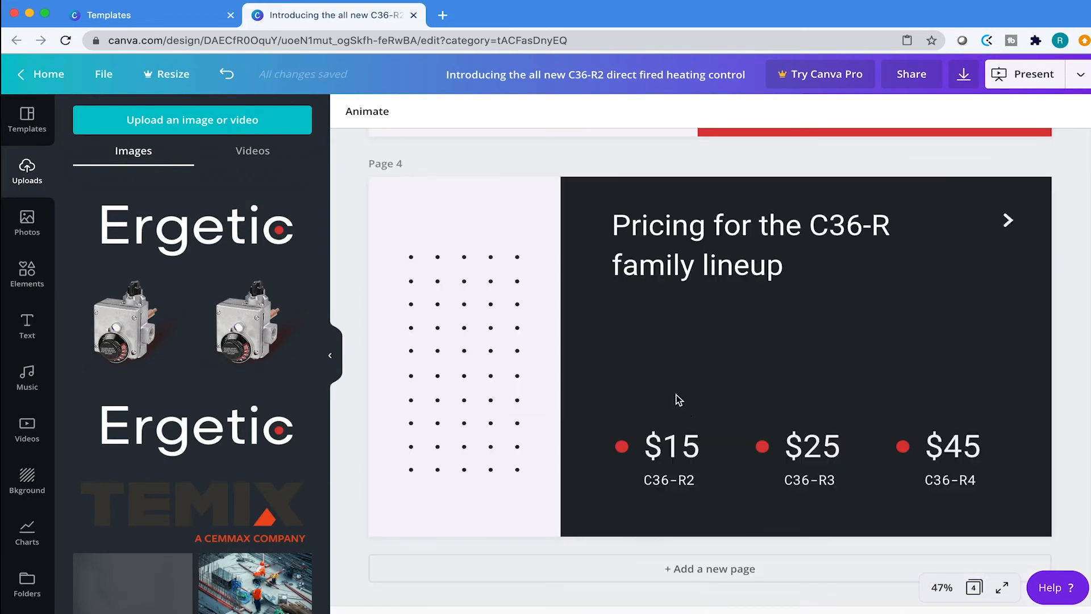
scroll(680, 391, "up", 20)
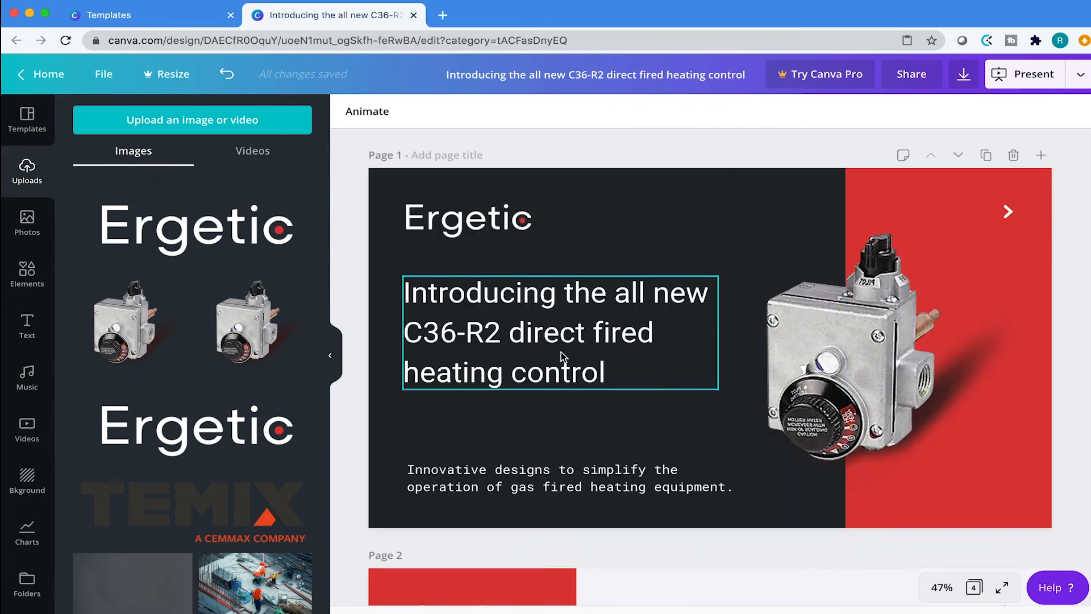
scroll(592, 365, "down", 12)
scroll(743, 371, "up", 12)
scroll(715, 349, "down", 15)
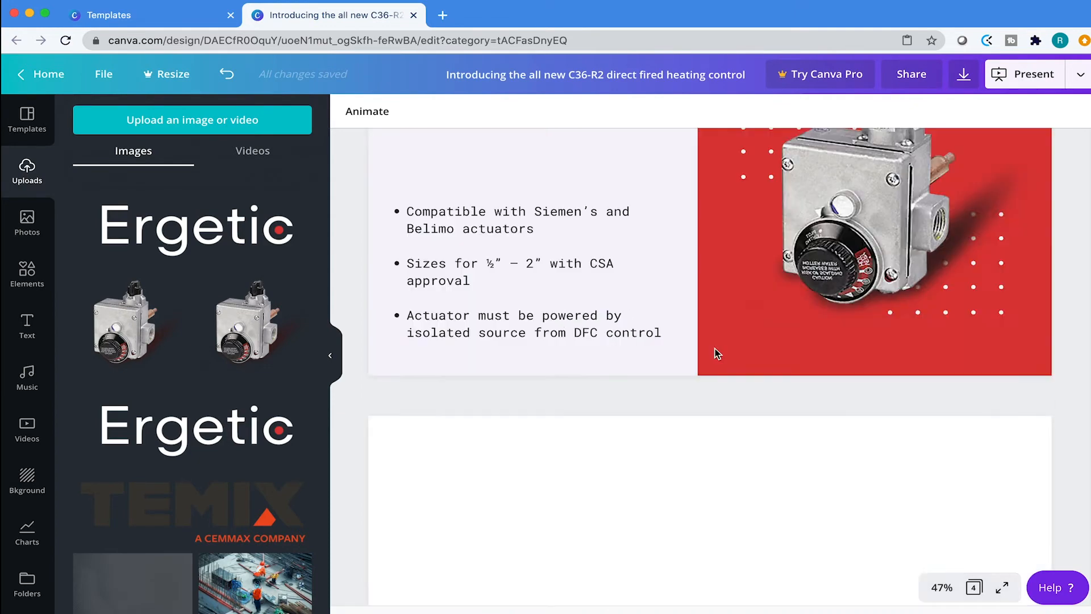
key("ctrl+Up")
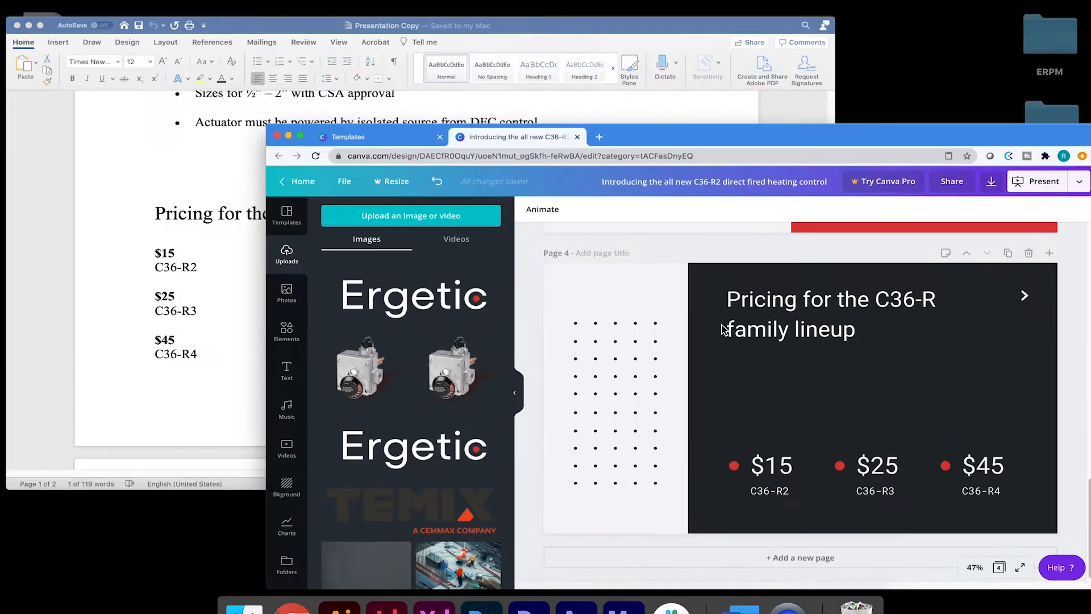
left_click(330, 255)
scroll(465, 330, "down", 10)
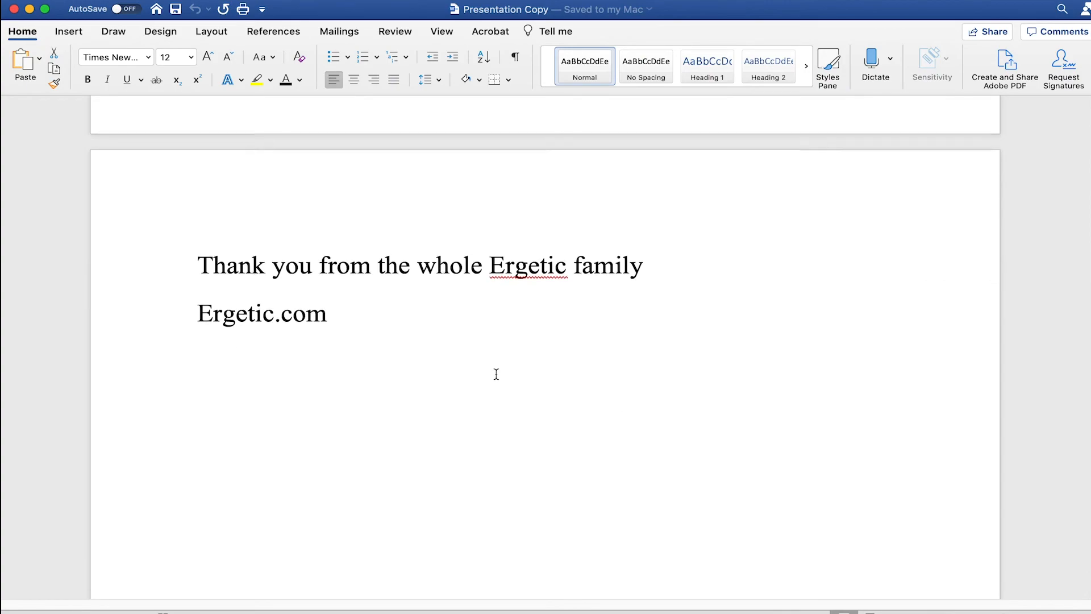
key("ctrl+Up")
left_click(803, 246)
key("ctrl+Up")
left_click(358, 391)
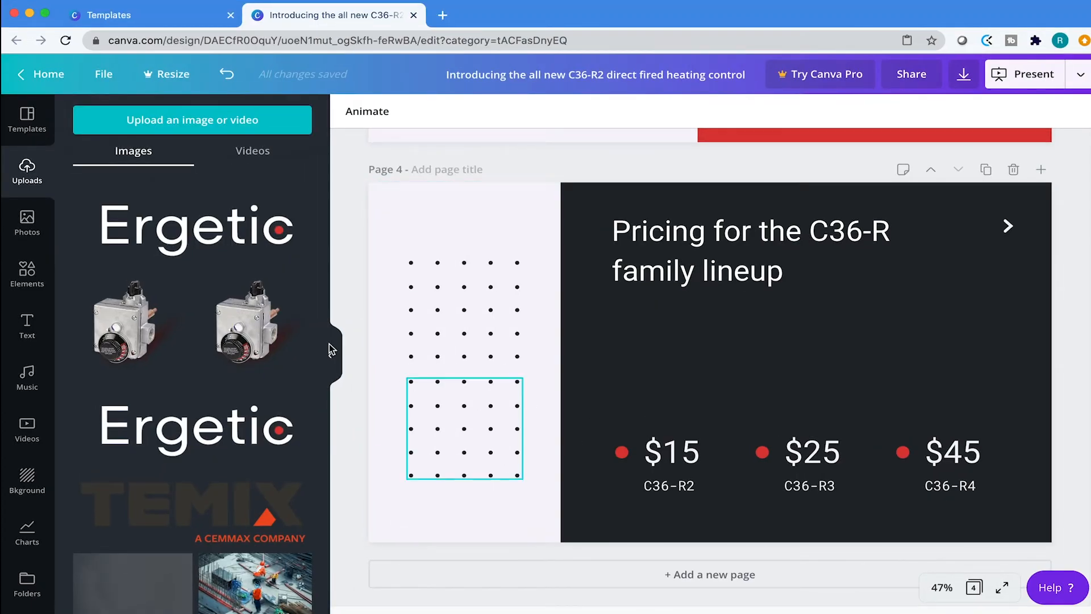
Step: Add the "Sales Presentation" template layout as a new page after page 1
scroll(572, 285, "up", 15)
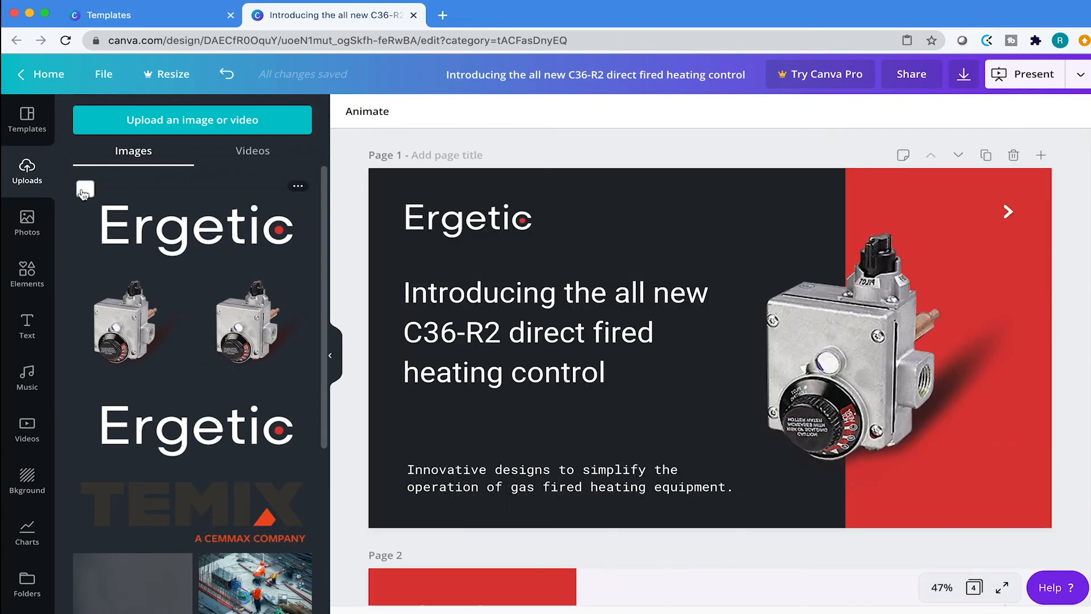
left_click(27, 116)
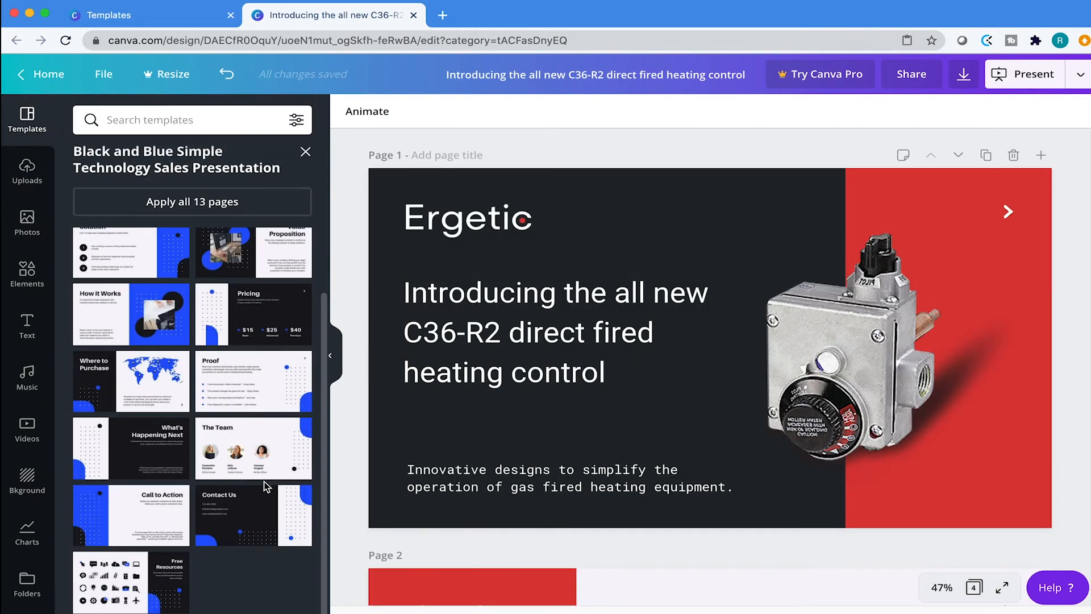
scroll(247, 437, "up", 2)
scroll(246, 434, "up", 1)
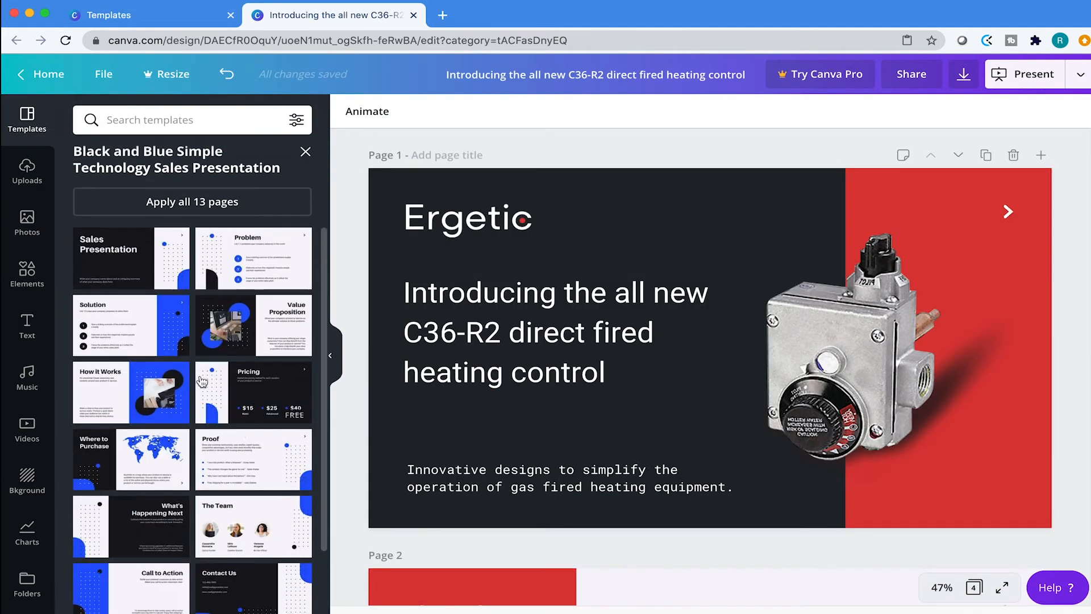
left_click(131, 267)
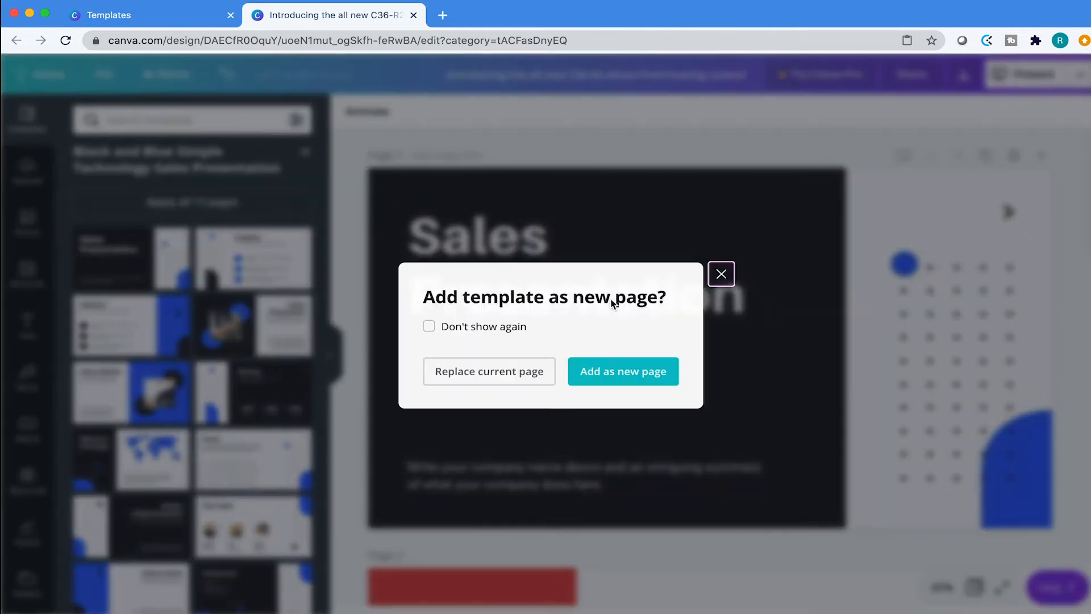
left_click(611, 373)
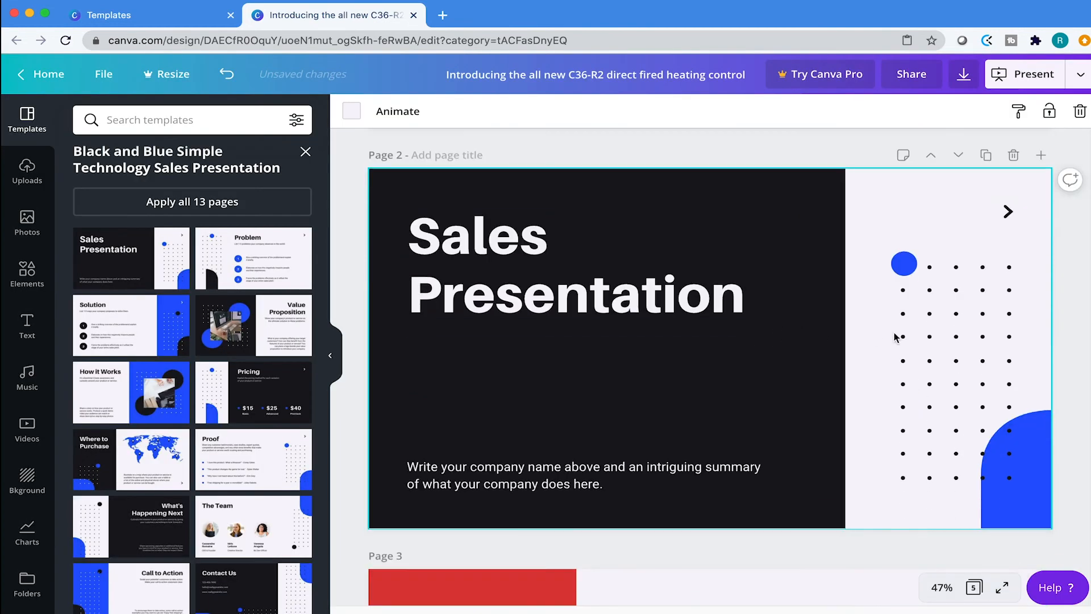
scroll(800, 342, "up", 1)
scroll(799, 343, "up", 6)
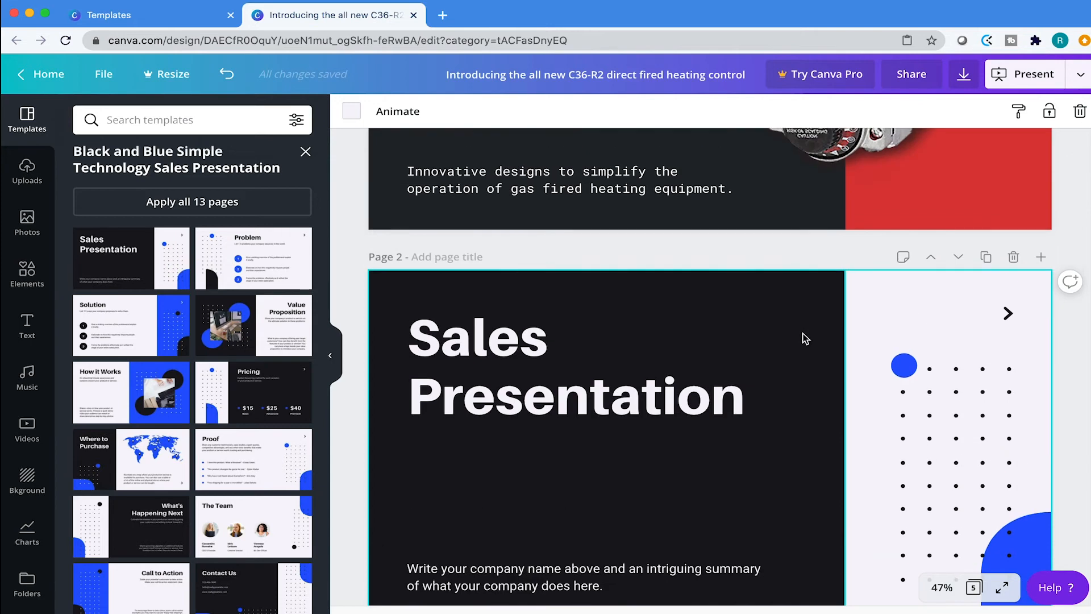
scroll(798, 336, "down", 10)
scroll(796, 337, "up", 4)
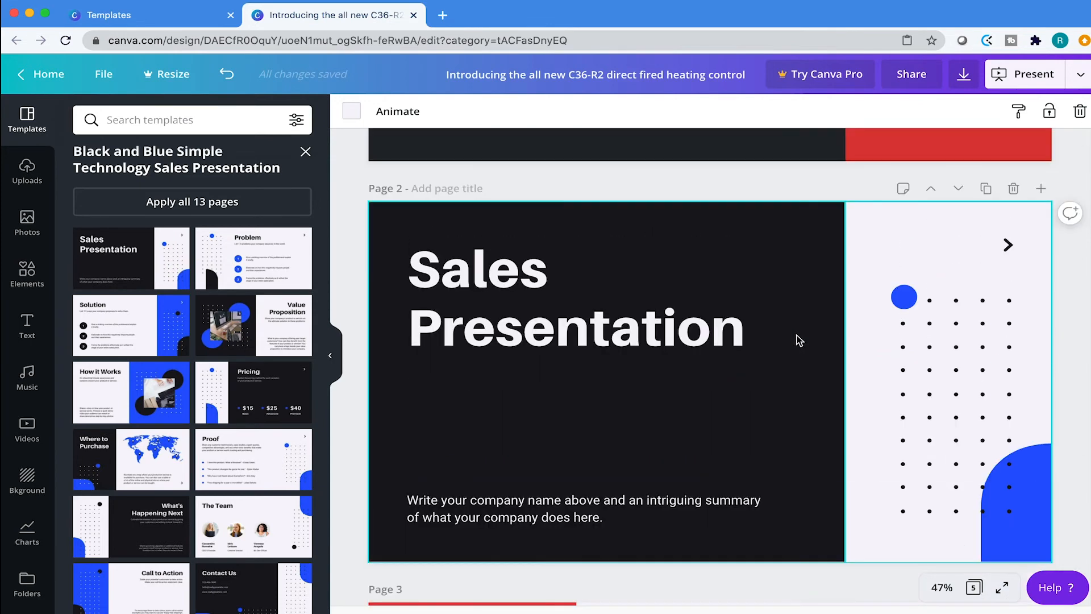
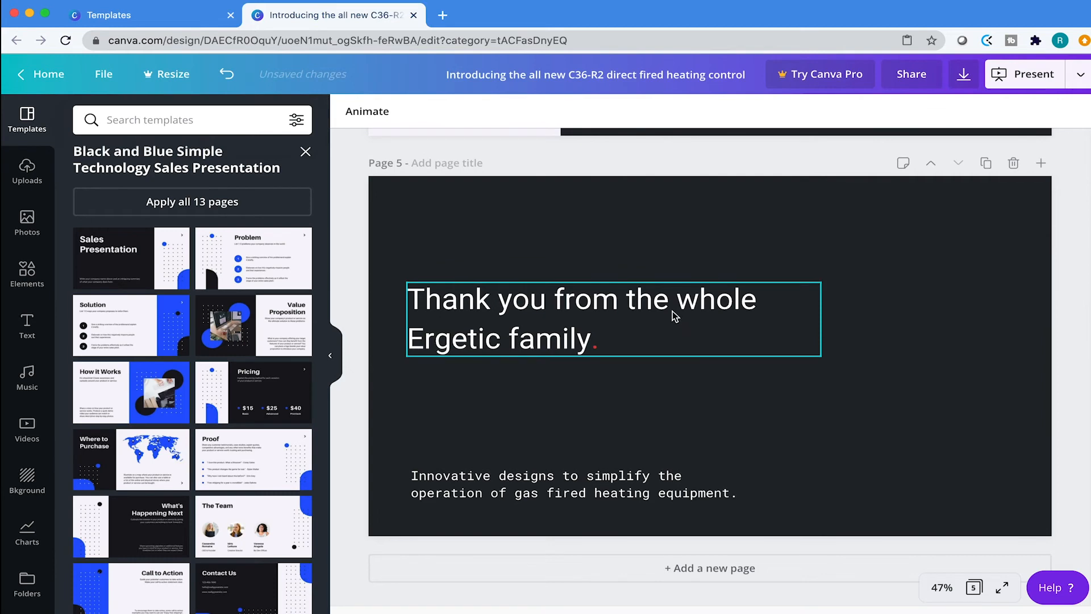
Step: Break the page 5 headline before "whole" so it spans two lines, and move the headline down slightly
double_click(691, 303)
left_click(678, 301)
key("Return")
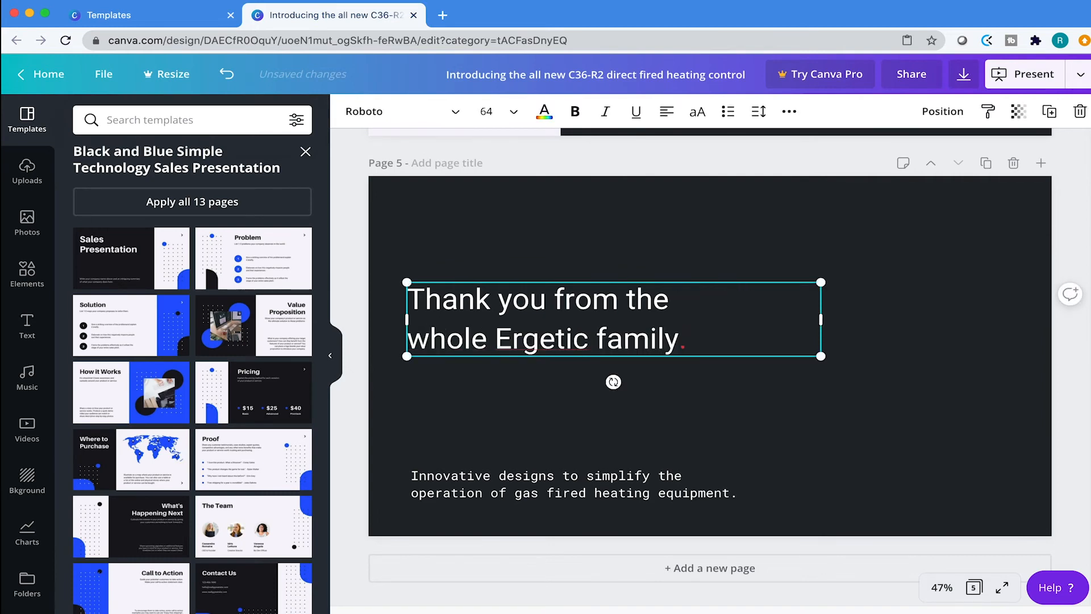
left_click(588, 195)
left_click(569, 280)
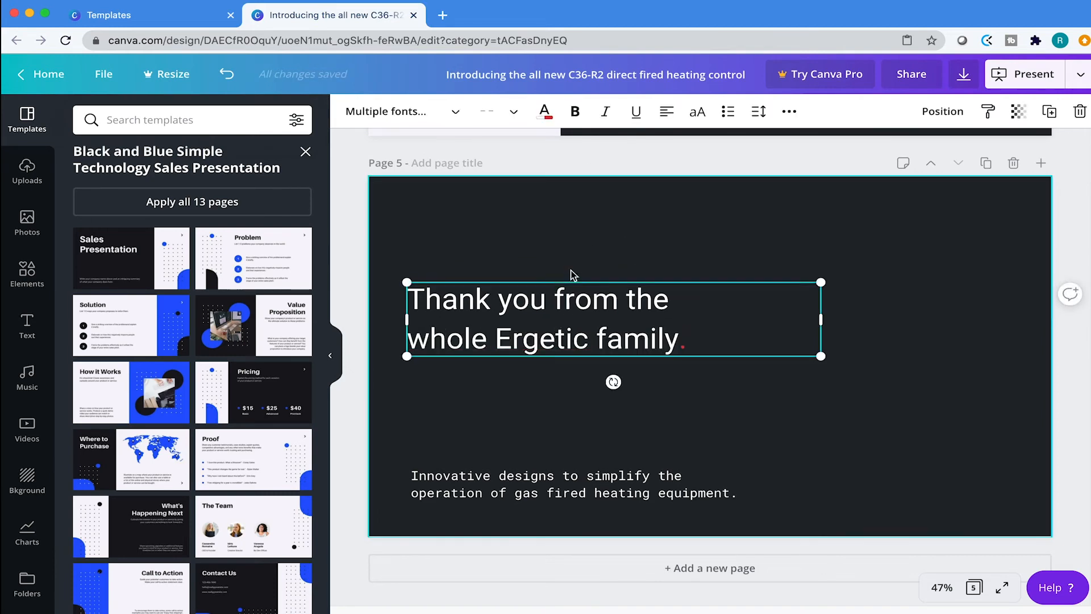
left_click_drag(569, 283, 568, 297)
left_click(531, 169)
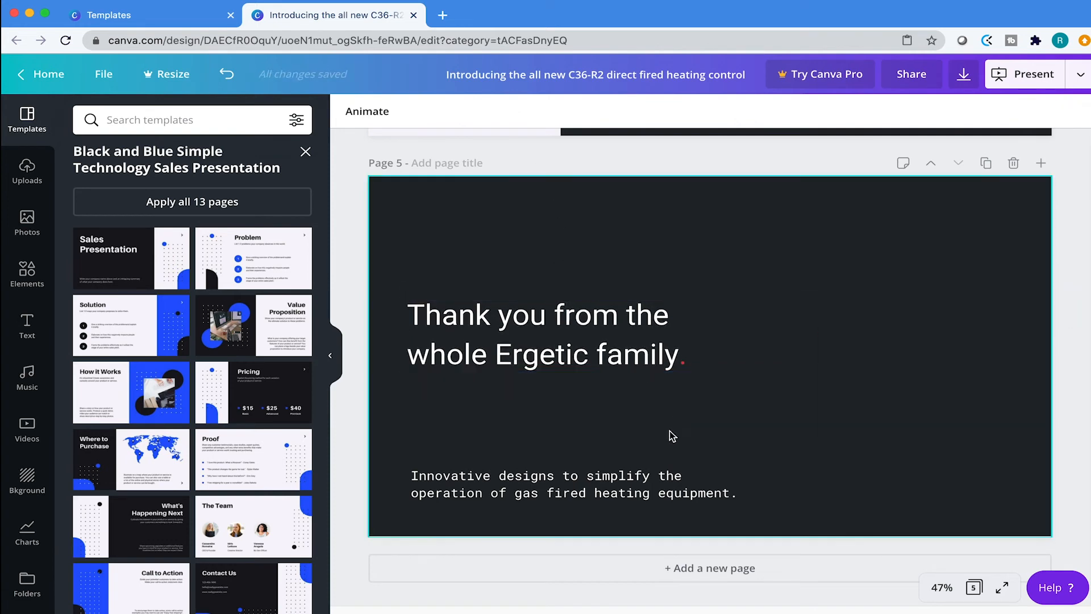
Step: Replace the tagline at the foot of page 5 with "ergetic.com" and move it down slightly
left_click(632, 478)
left_click(629, 479)
key("BackSpace")
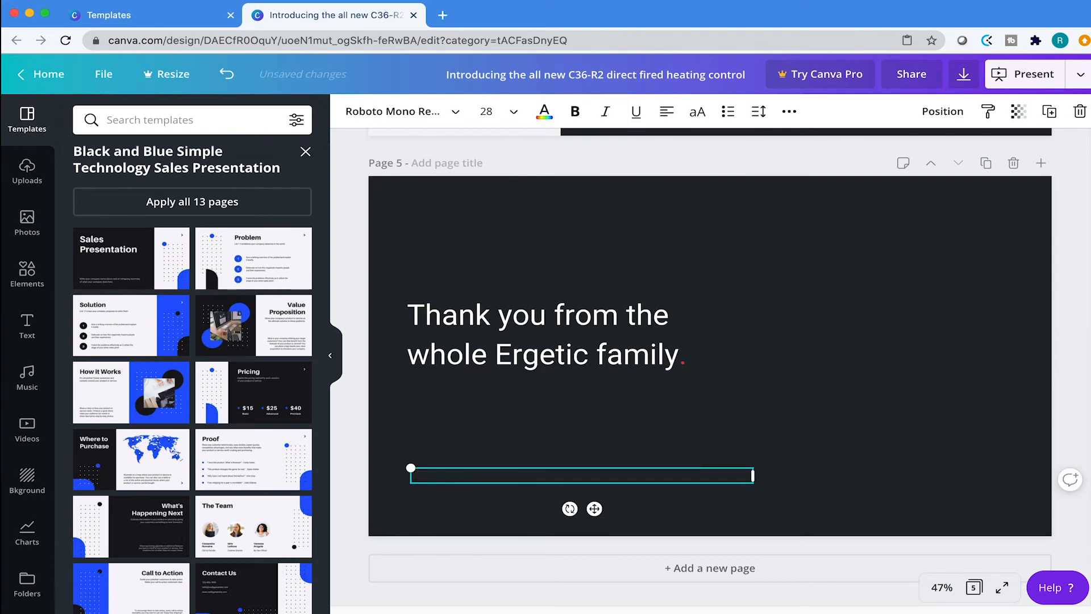
type("ergetic.com")
left_click(638, 163)
left_click(487, 475)
left_click_drag(511, 466, 509, 489)
left_click(547, 170)
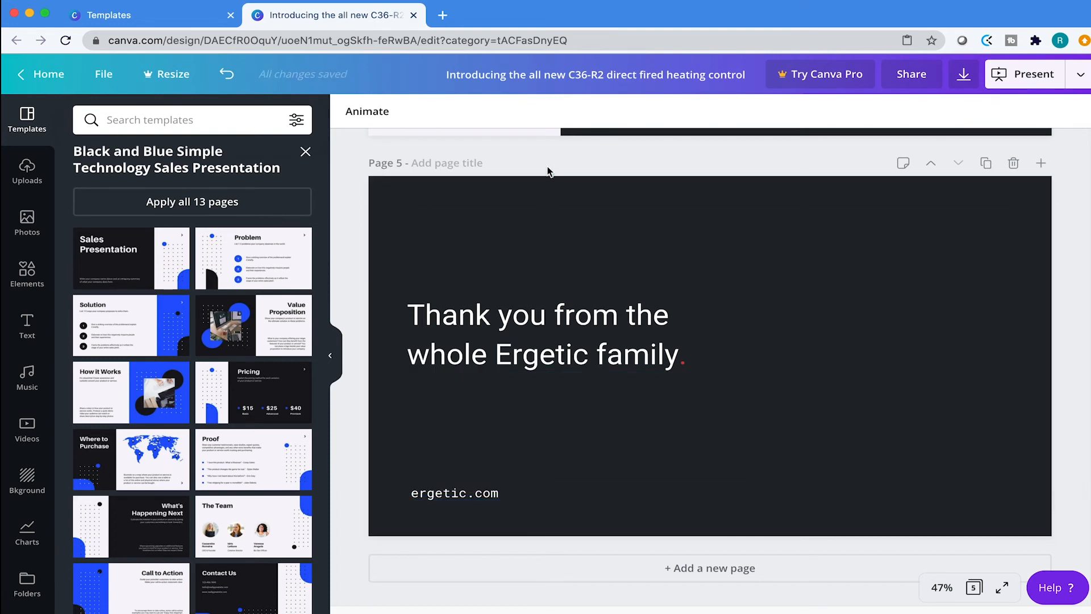
Step: Nudge the "Thank you from the whole Ergetic family." headline a little further down on page 5
left_click(537, 321)
left_click(556, 309)
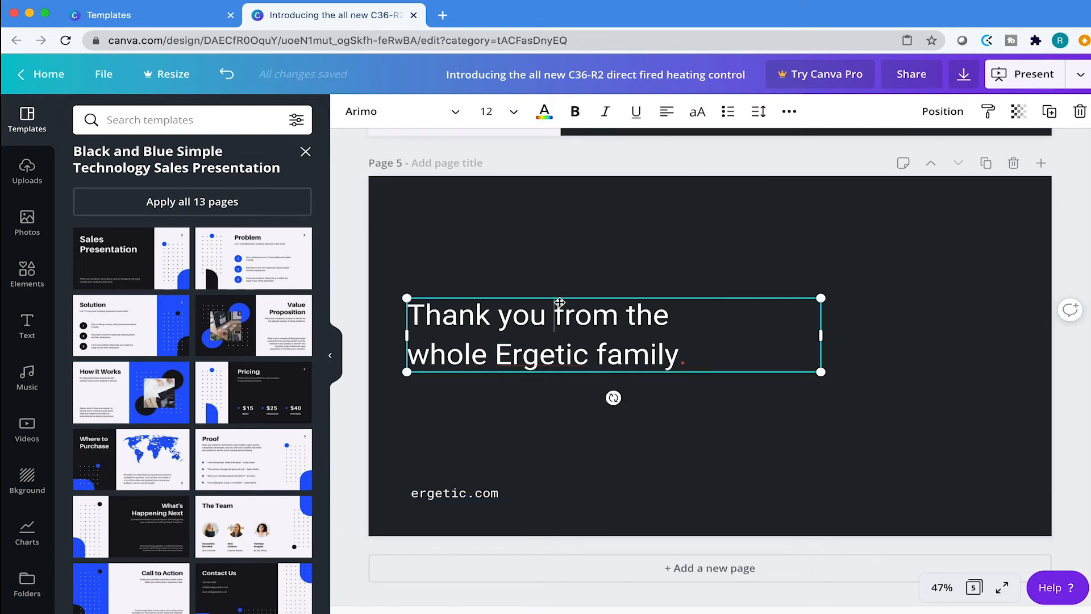
left_click_drag(560, 302, 560, 310)
left_click(620, 158)
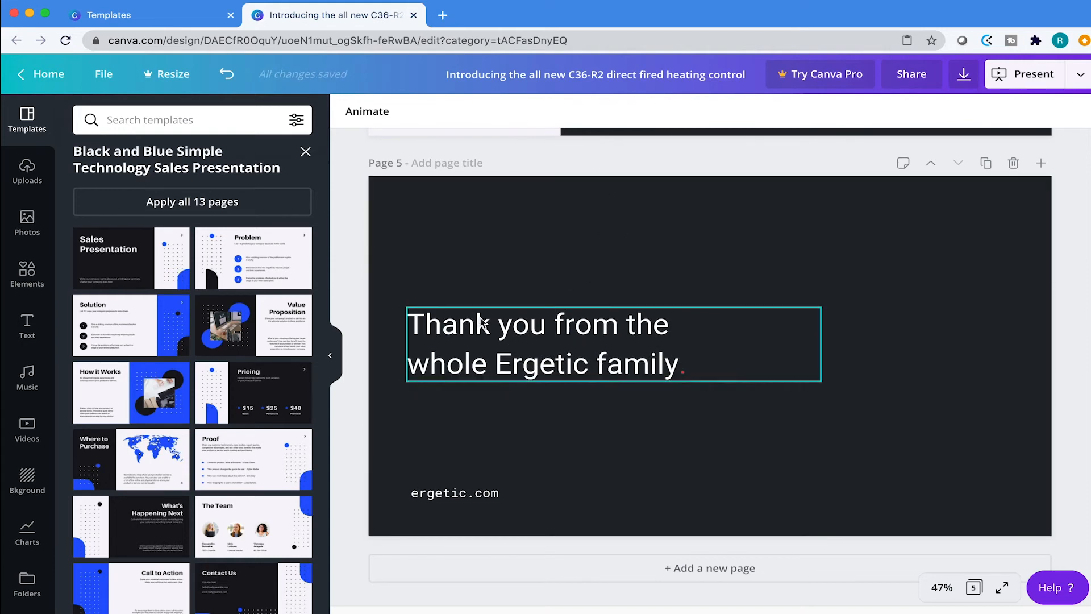
Step: Save the presentation and deselect everything on the page
left_click(103, 74)
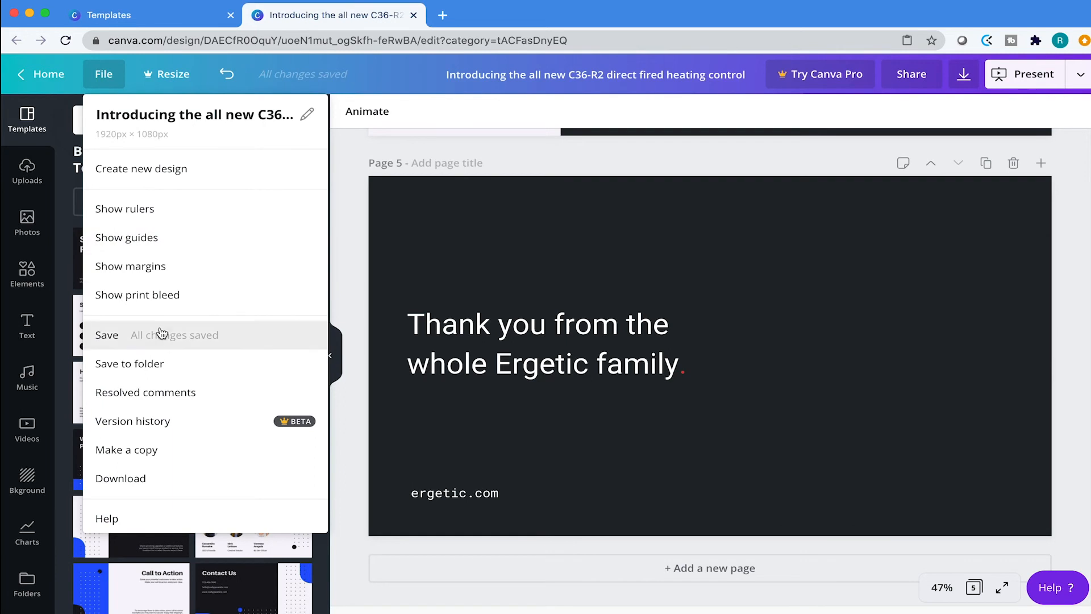
left_click(162, 333)
left_click(461, 163)
left_click(542, 232)
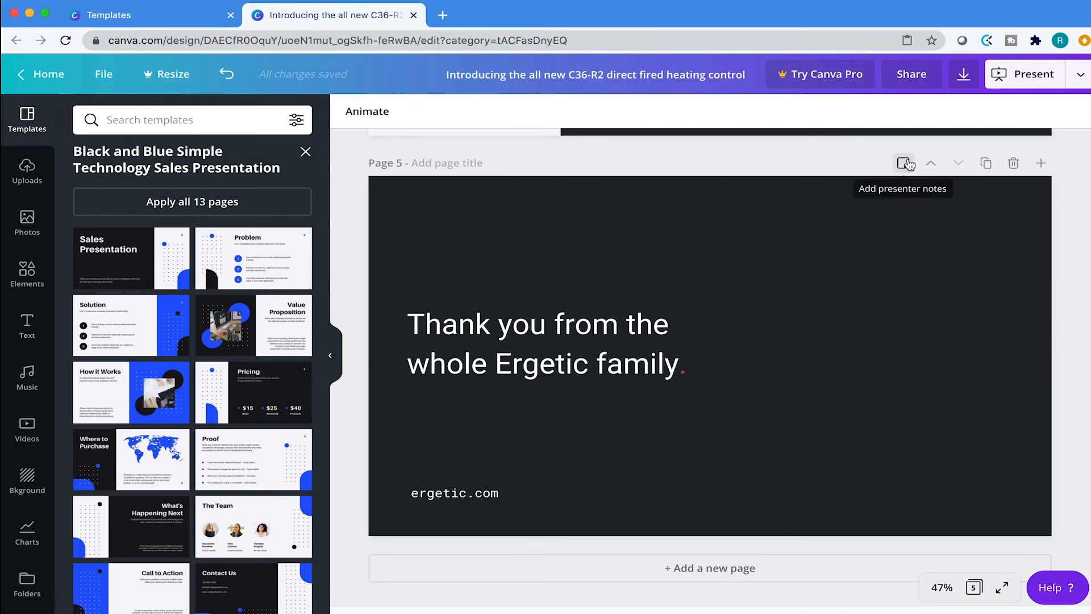
Step: Duplicate the closing thank-you page and move the copy up two positions to page 4
left_click(983, 163)
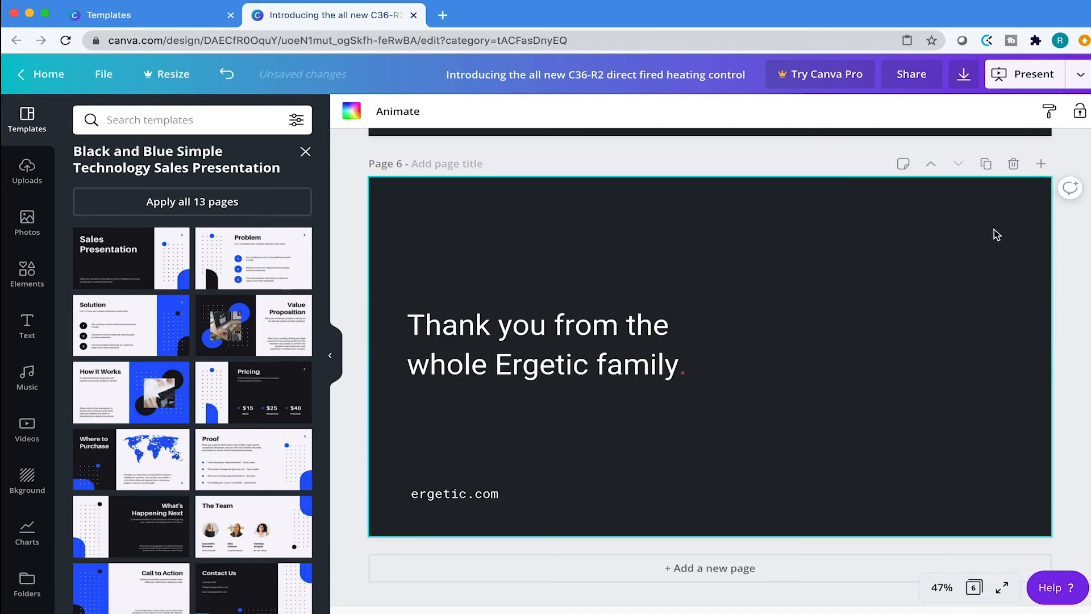
left_click(930, 164)
left_click(930, 164)
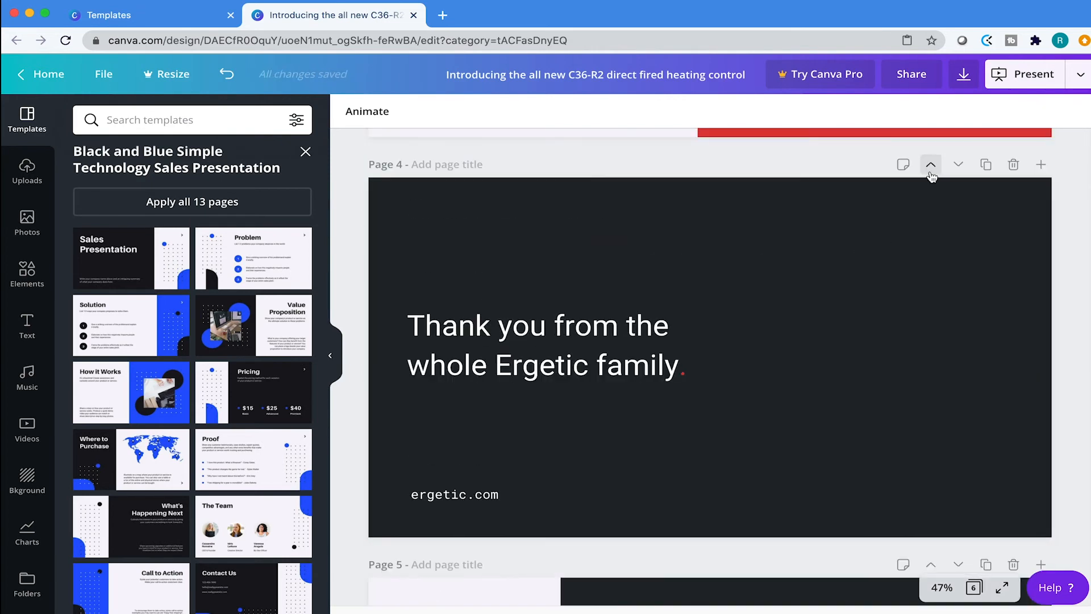
Step: Move the duplicated thank-you page up from page 4 to become page 1
left_click(930, 166)
left_click(930, 166)
left_click(931, 165)
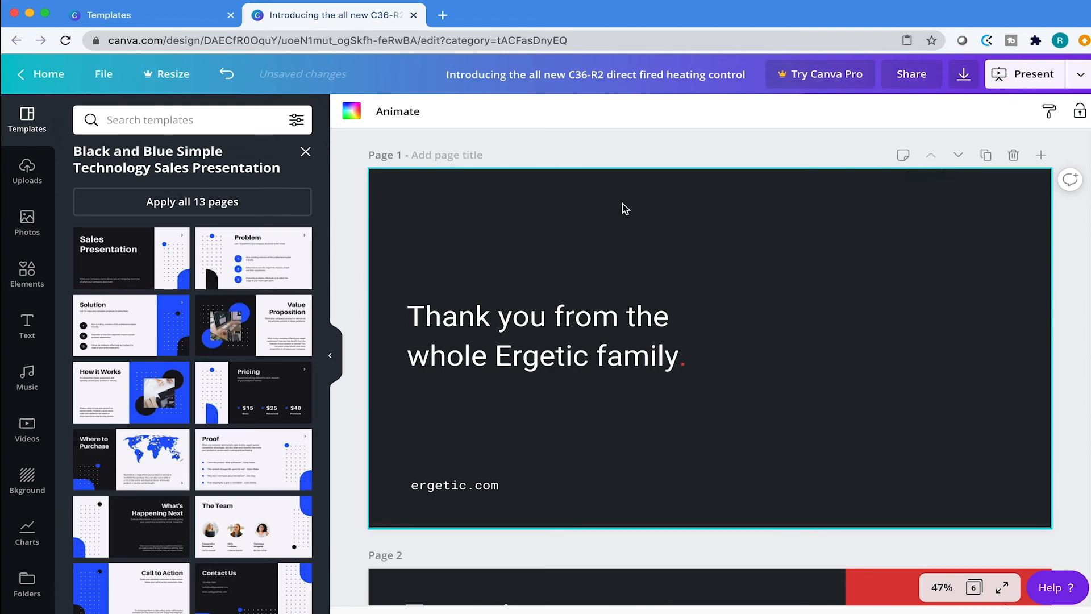
Step: Delete the "Thank you from the whole Ergetic family." headline and the "ergetic.com" text from page 1
left_click(538, 327)
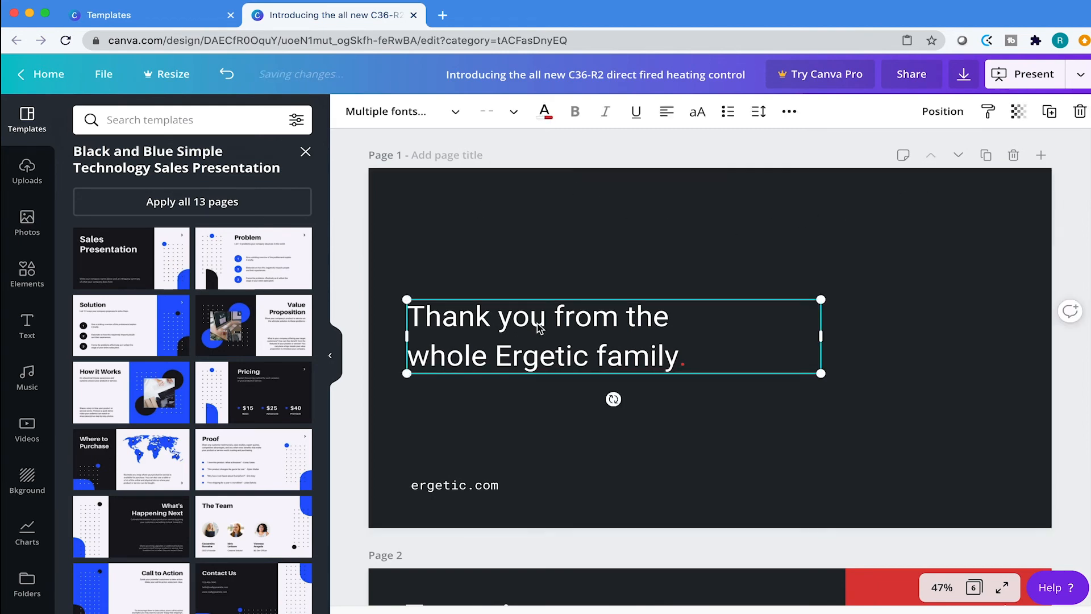
key("Delete")
left_click(438, 482)
key("Delete")
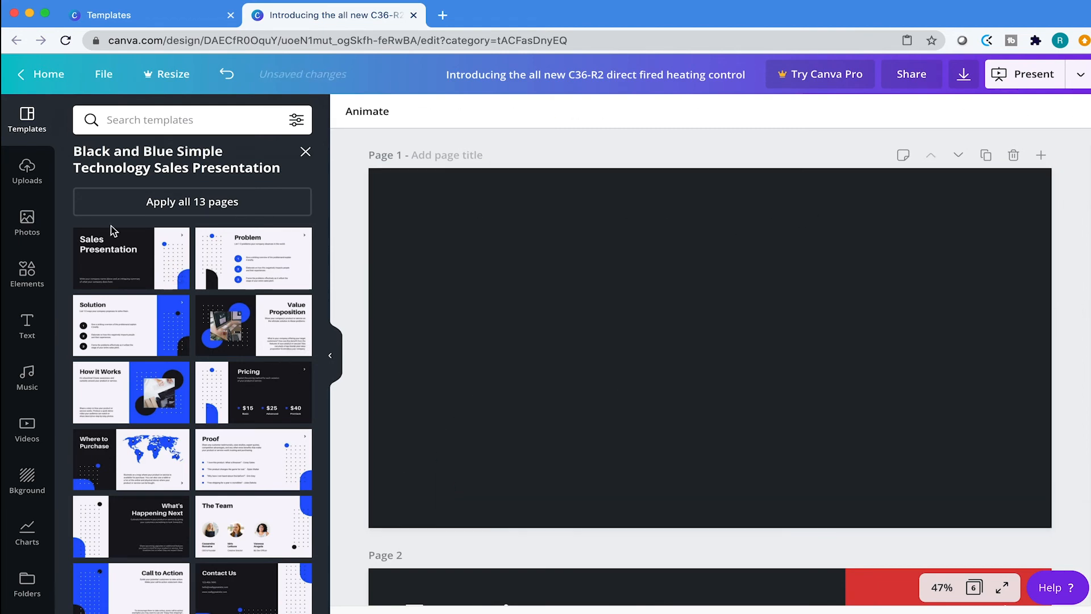
Step: Add the uploaded white Ergetic logo to page 1, enlarge it moderately and center it on the dark background
left_click(33, 166)
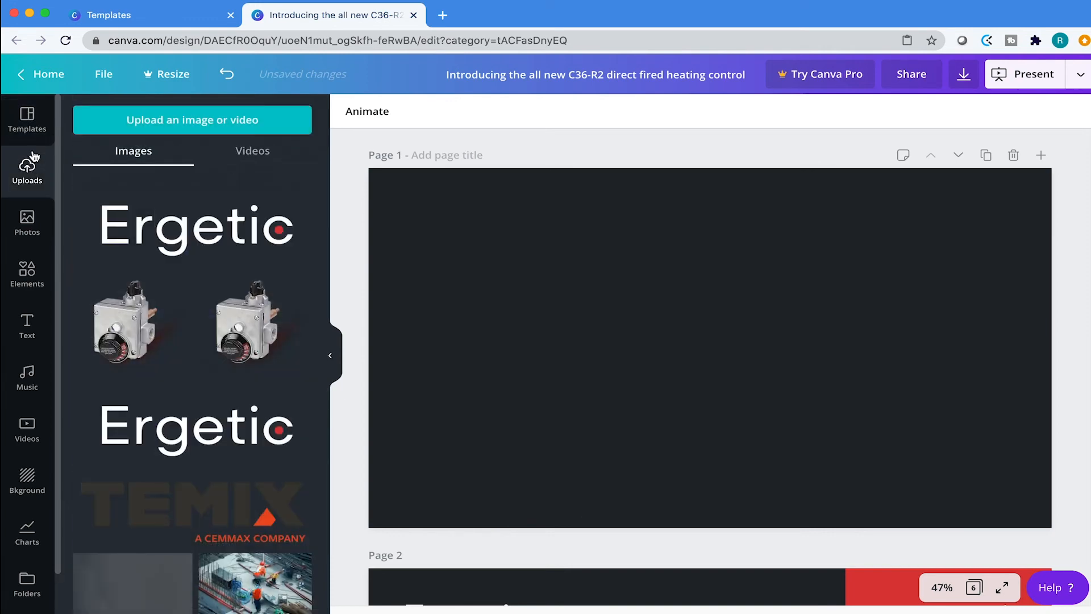
left_click(221, 229)
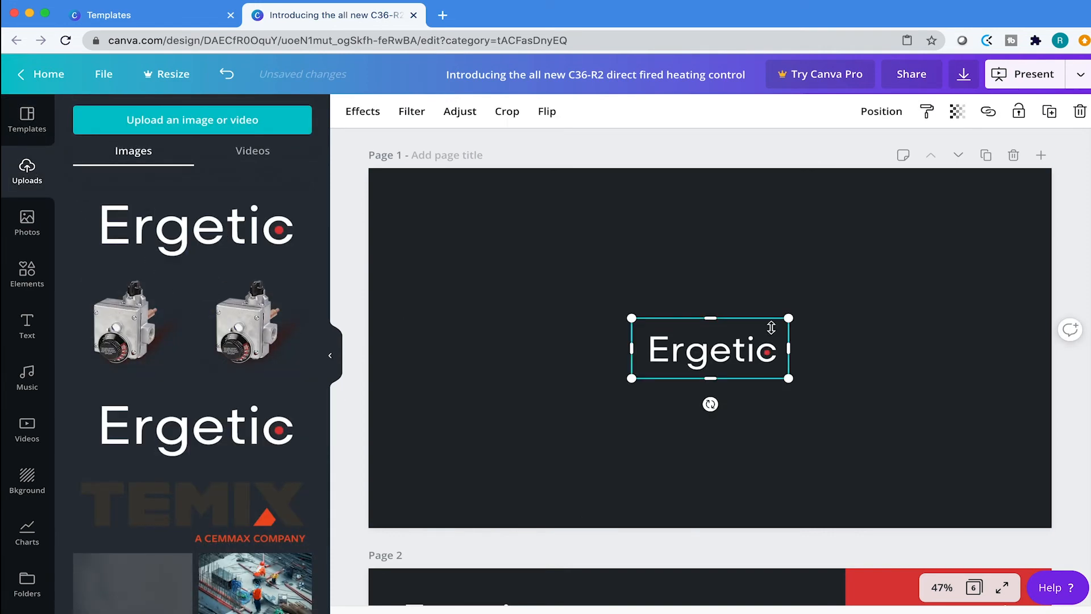
left_click_drag(789, 314, 847, 292)
left_click_drag(800, 343, 773, 347)
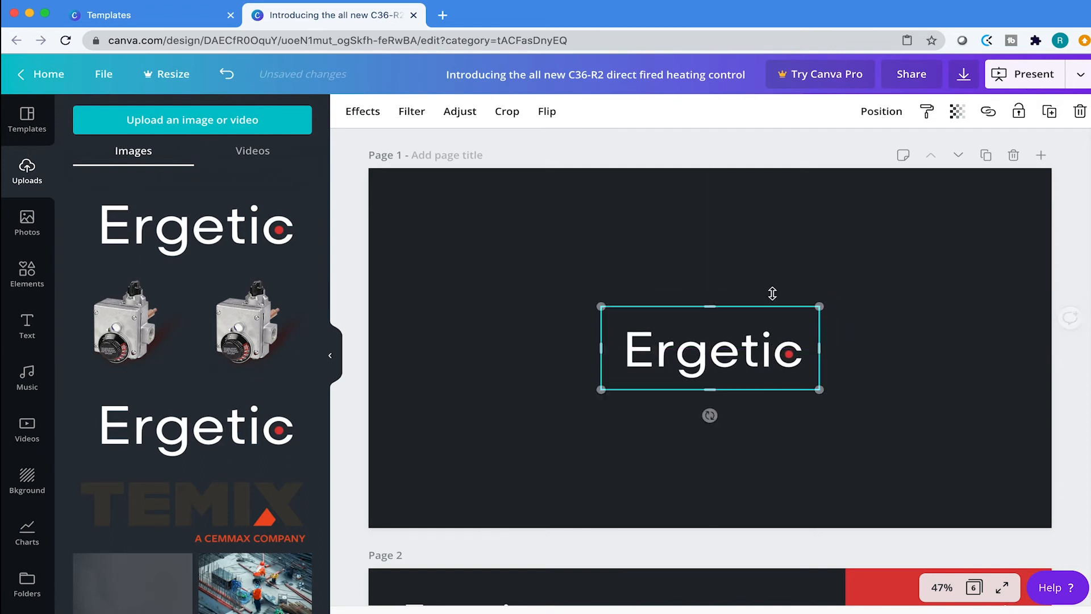
left_click(787, 147)
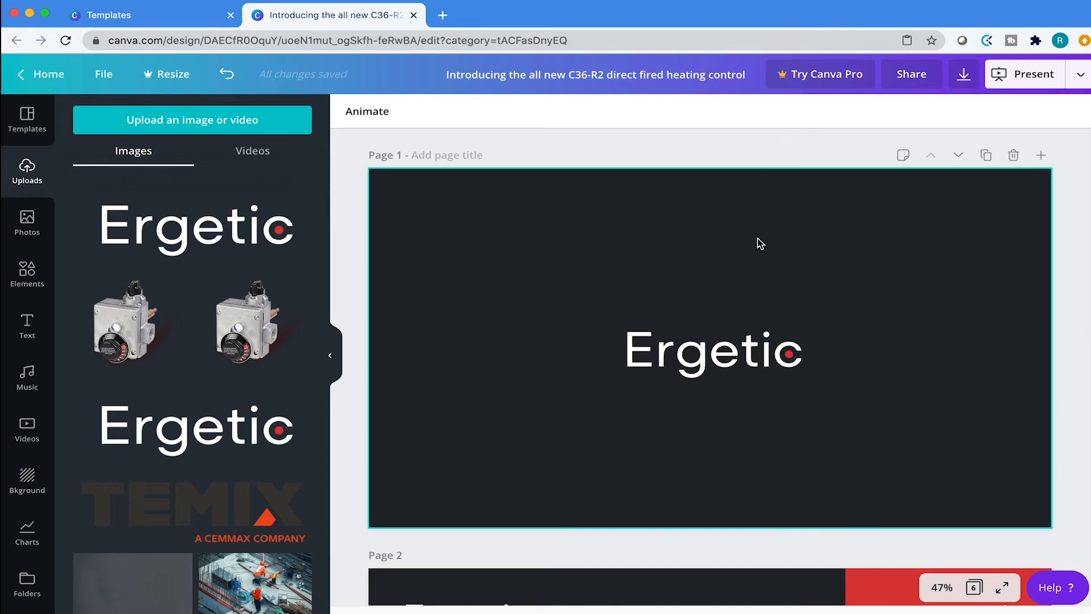
left_click(707, 348)
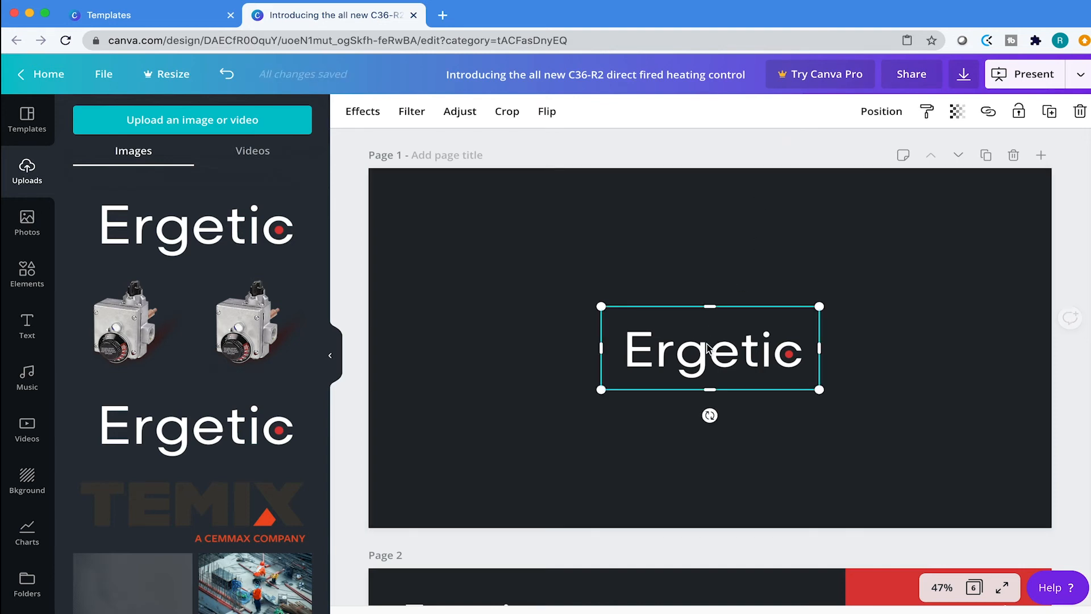
left_click(747, 149)
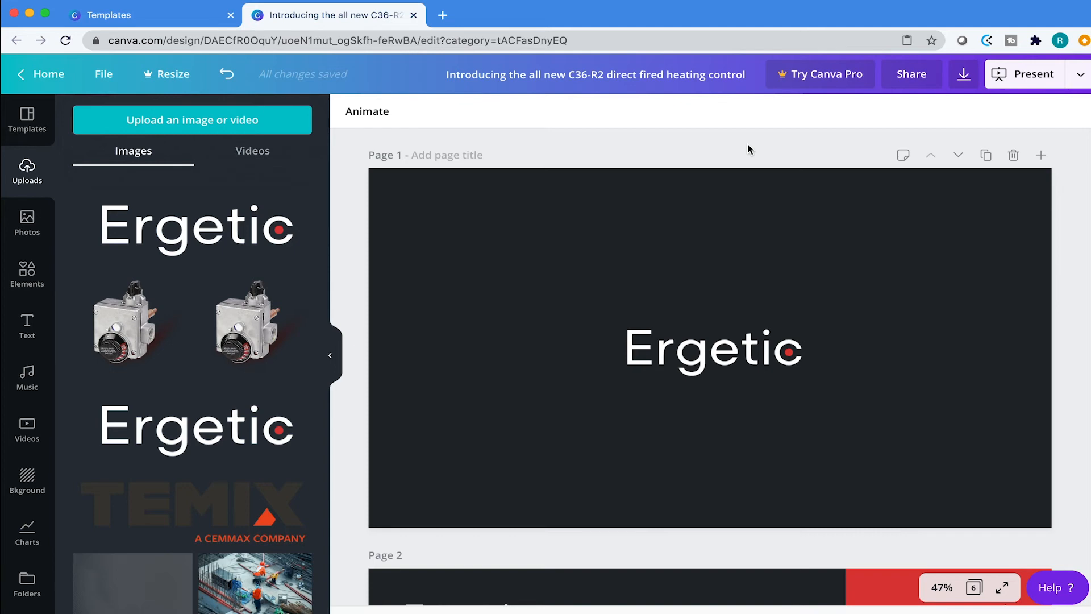
left_click(496, 228)
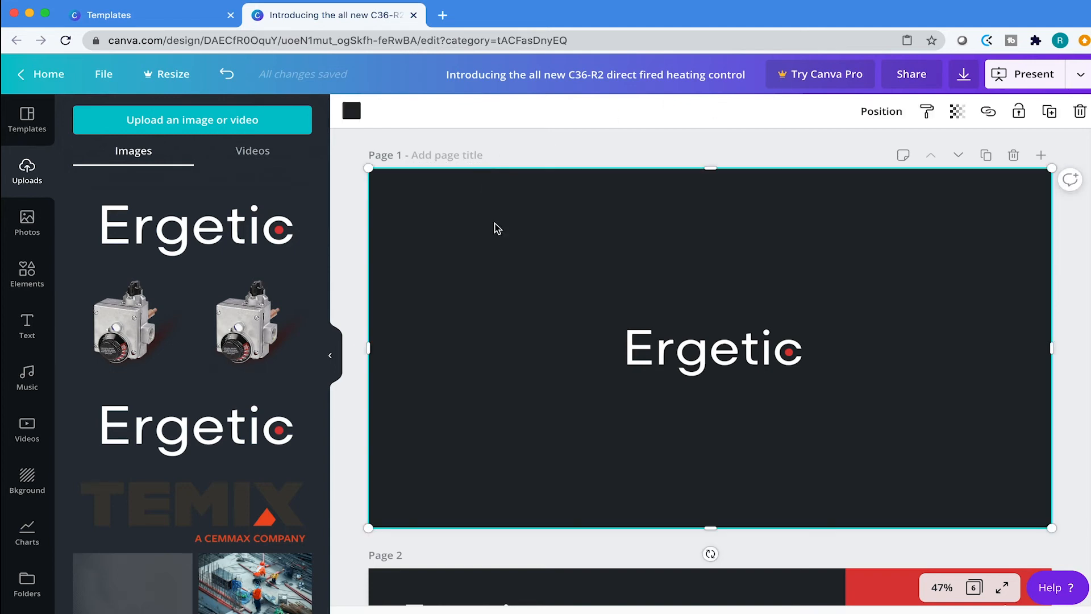
left_click(524, 146)
left_click(659, 281)
left_click(544, 147)
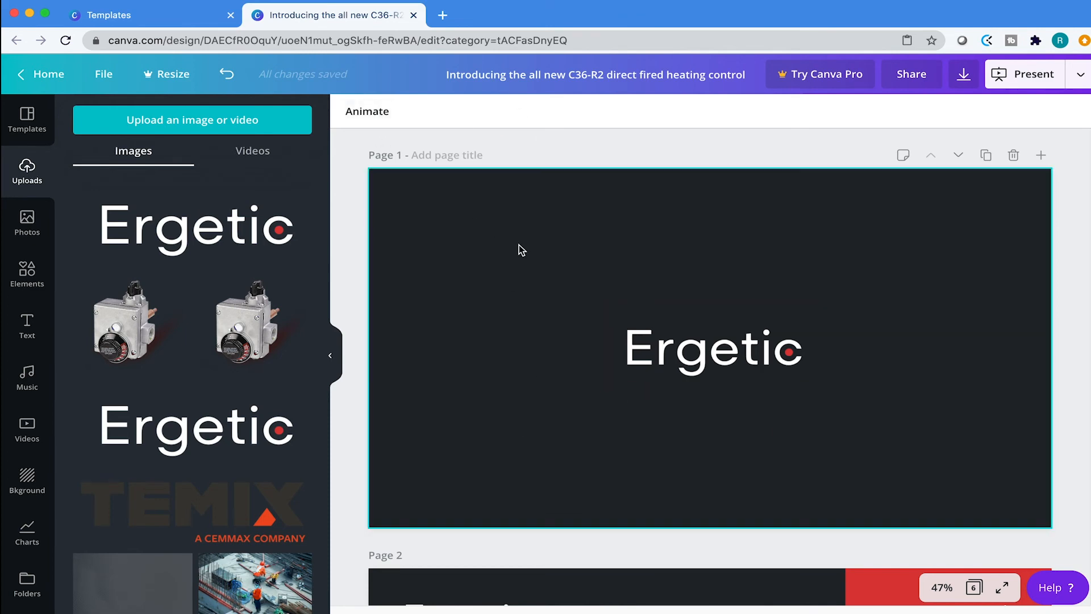
Step: Apply the Simple page animation with Slow timing to page 1
left_click(370, 112)
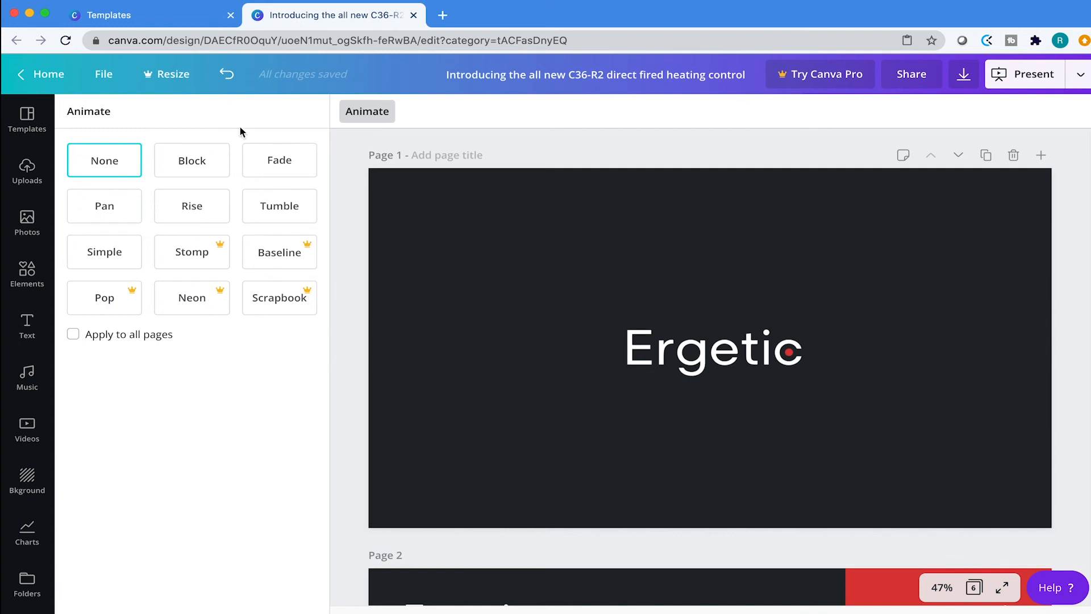
left_click(108, 251)
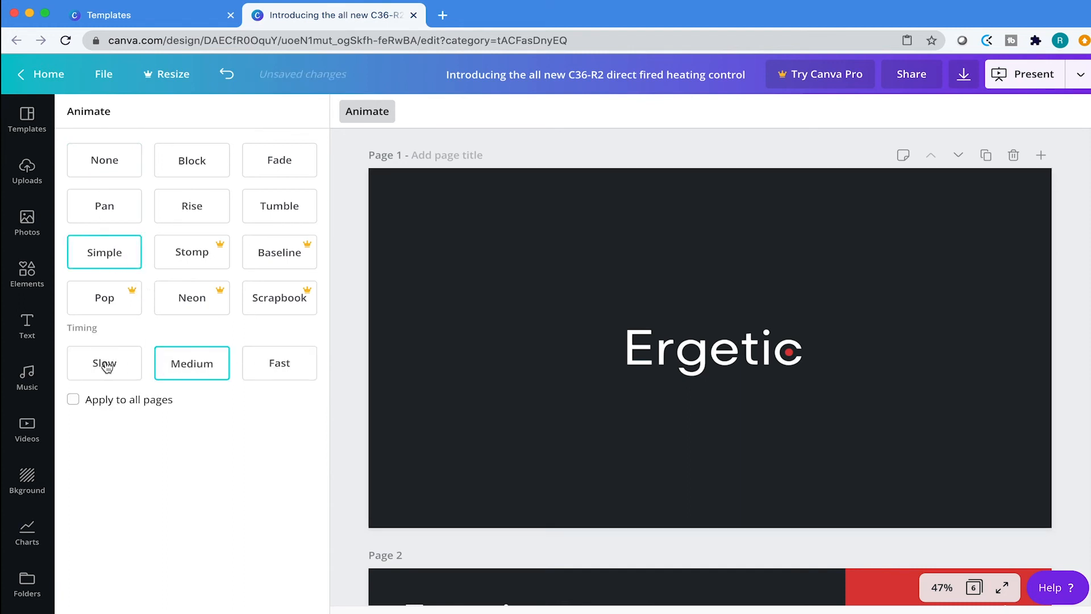
left_click(120, 377)
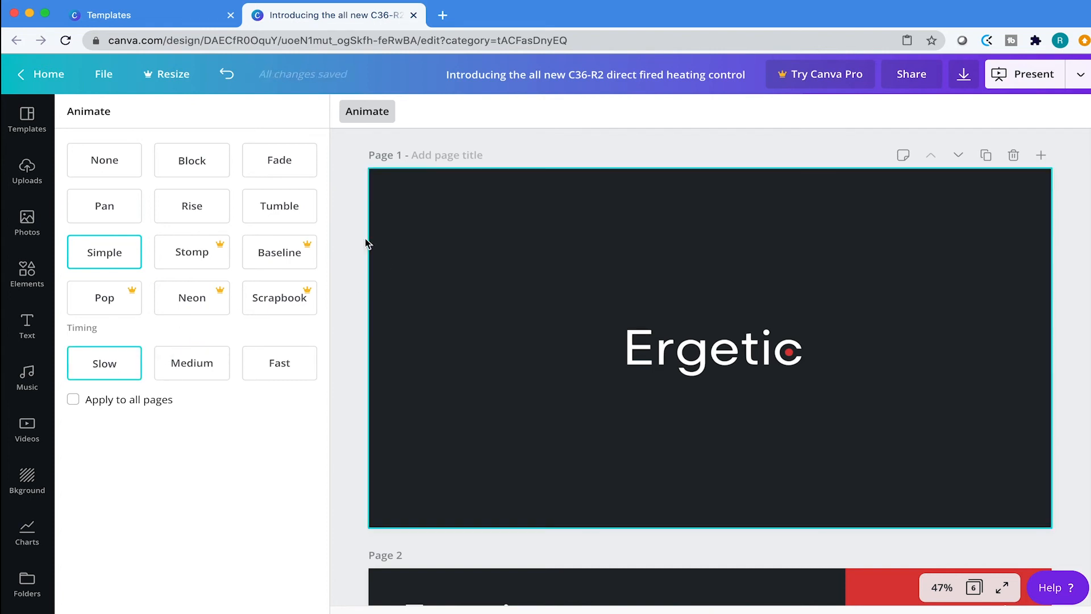
Step: Try the Fade, Block, Tumble and Simple animations on page 1 and settle on Pan
left_click(129, 205)
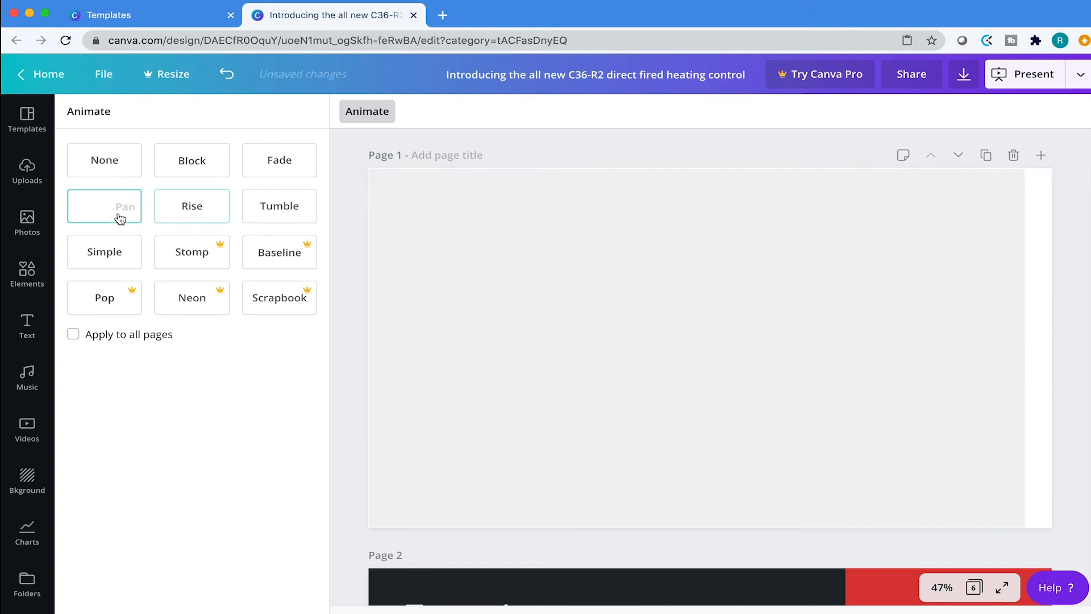
left_click(268, 176)
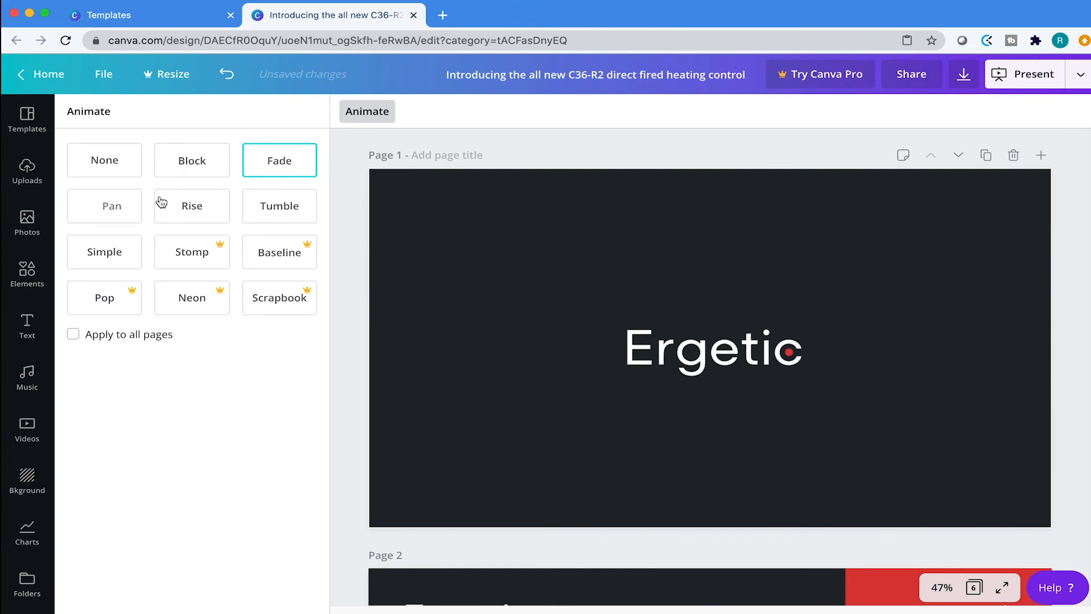
left_click(211, 166)
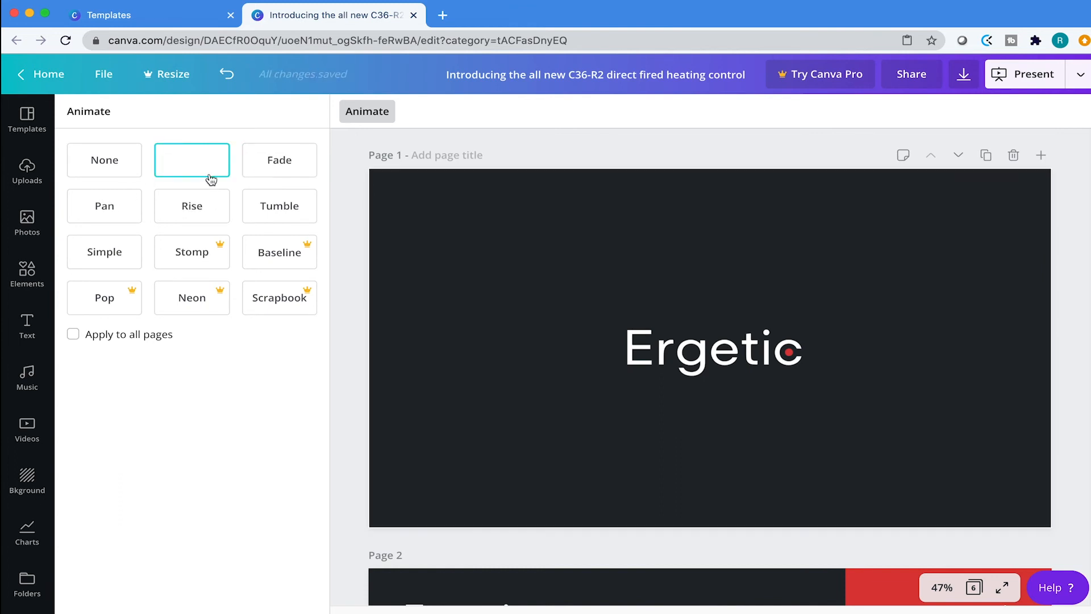
left_click(263, 209)
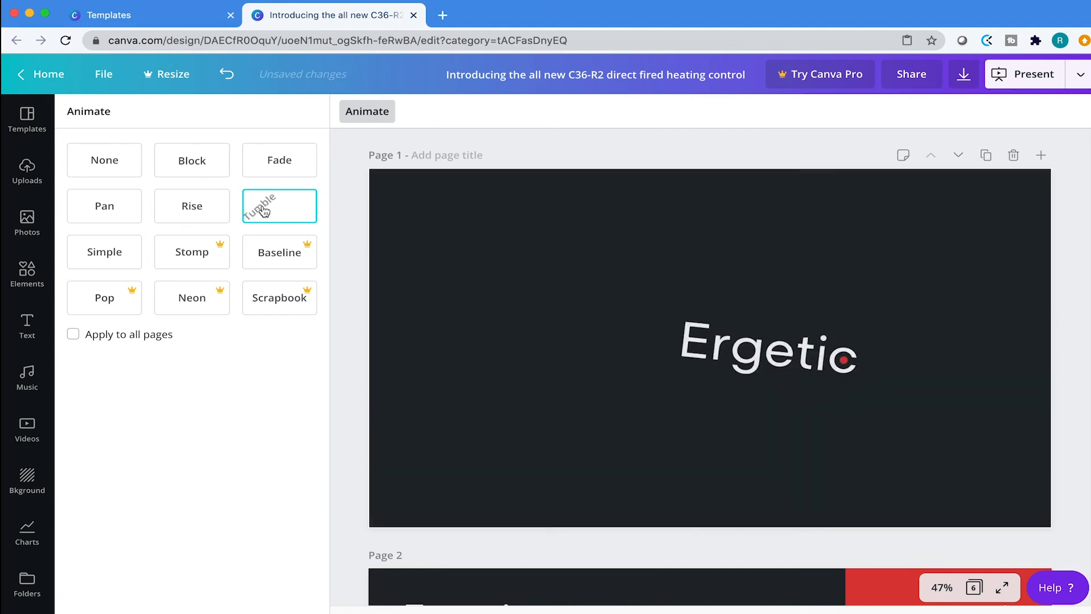
left_click(121, 214)
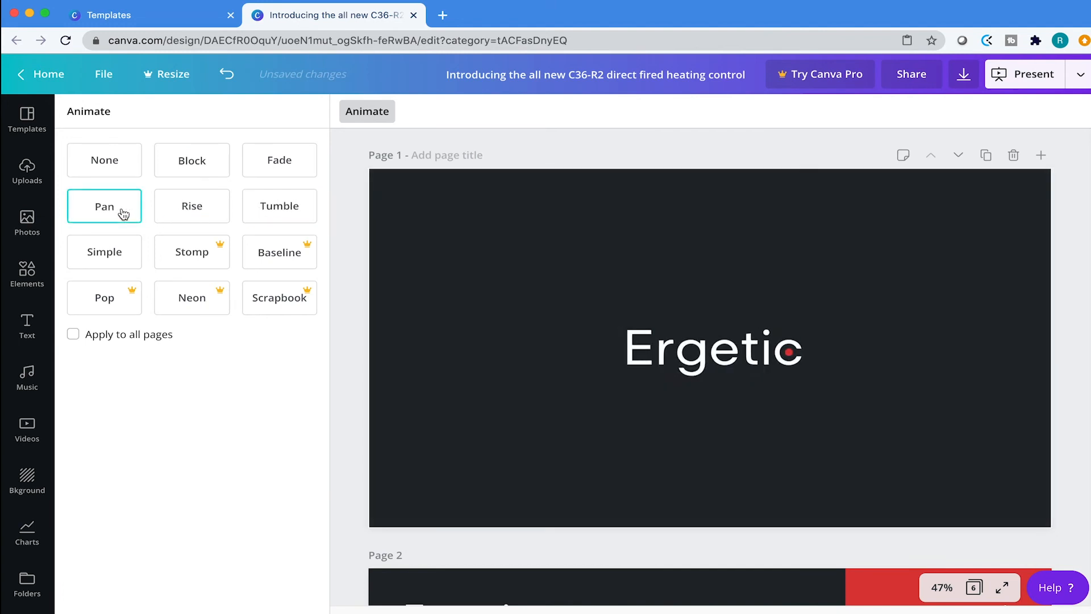
left_click(120, 248)
left_click(194, 173)
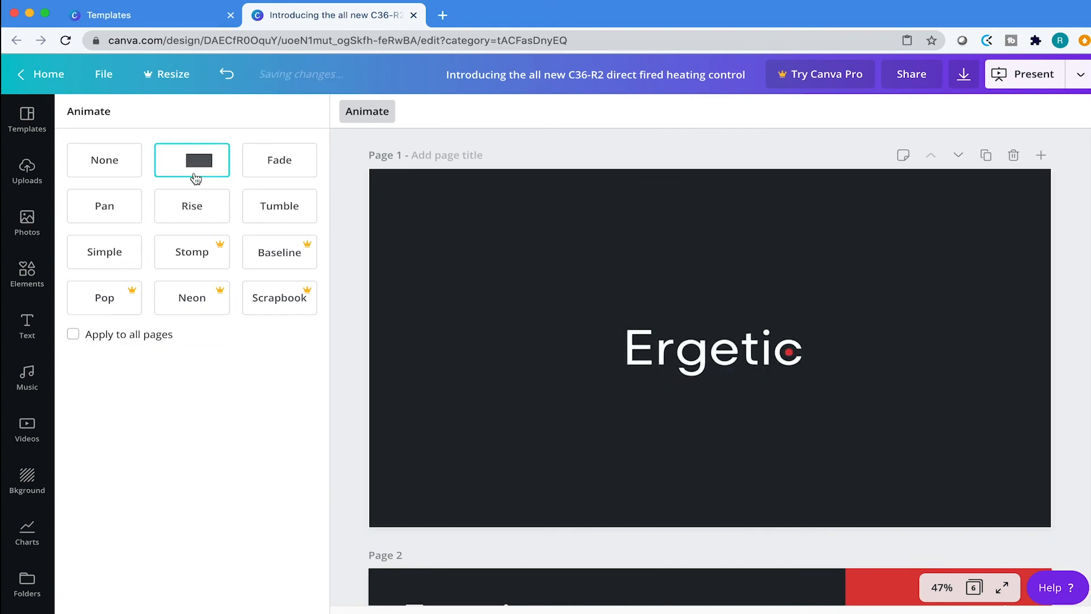
left_click(253, 174)
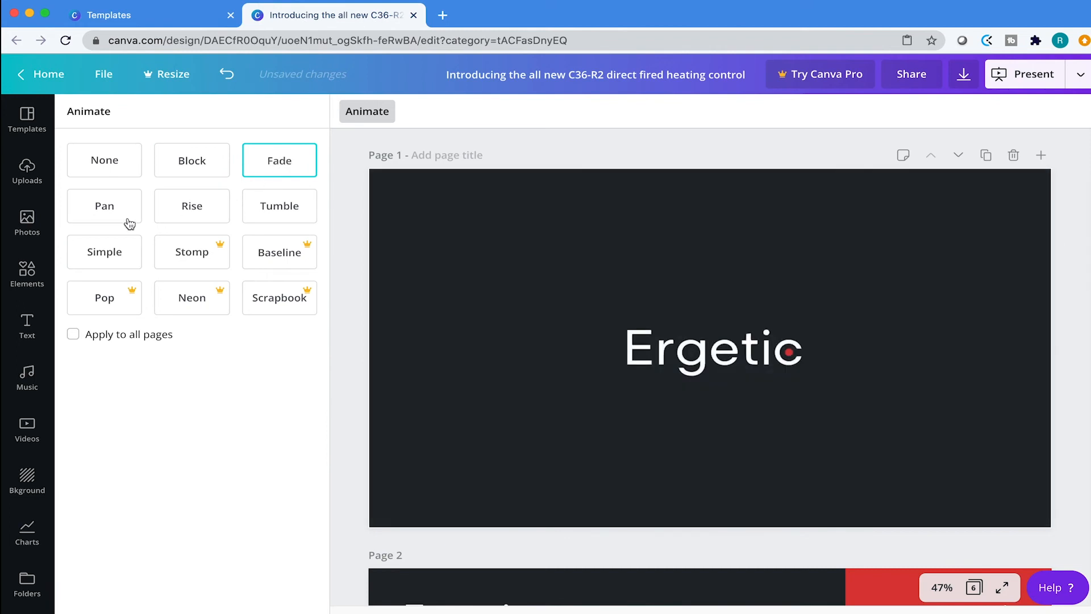
left_click(127, 217)
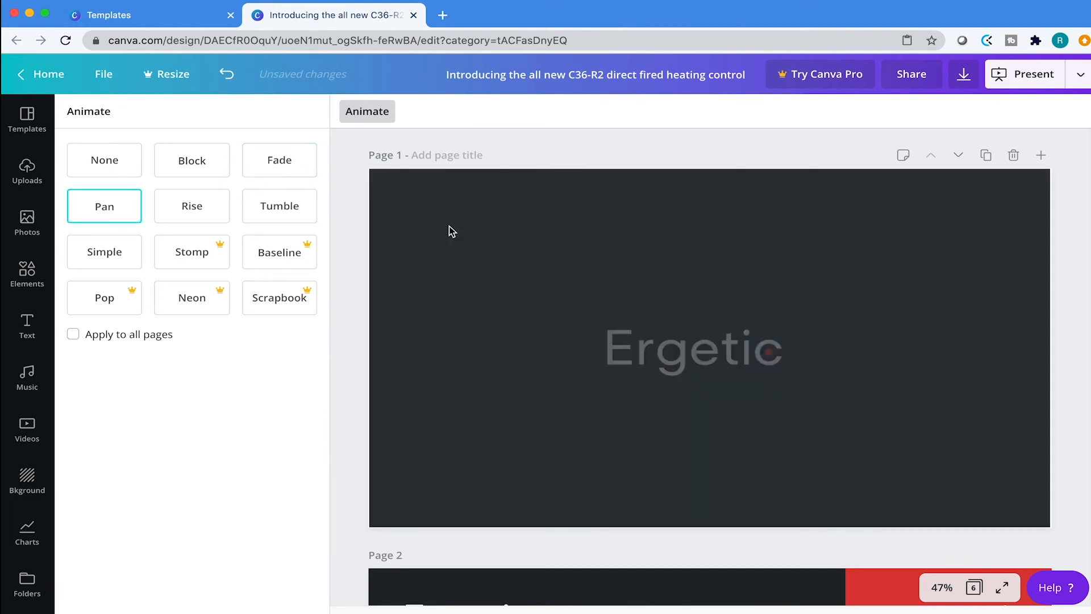
Step: Try the Simple animation with Slow timing on page 2 and switch it to Pan
scroll(676, 250, "down", 6)
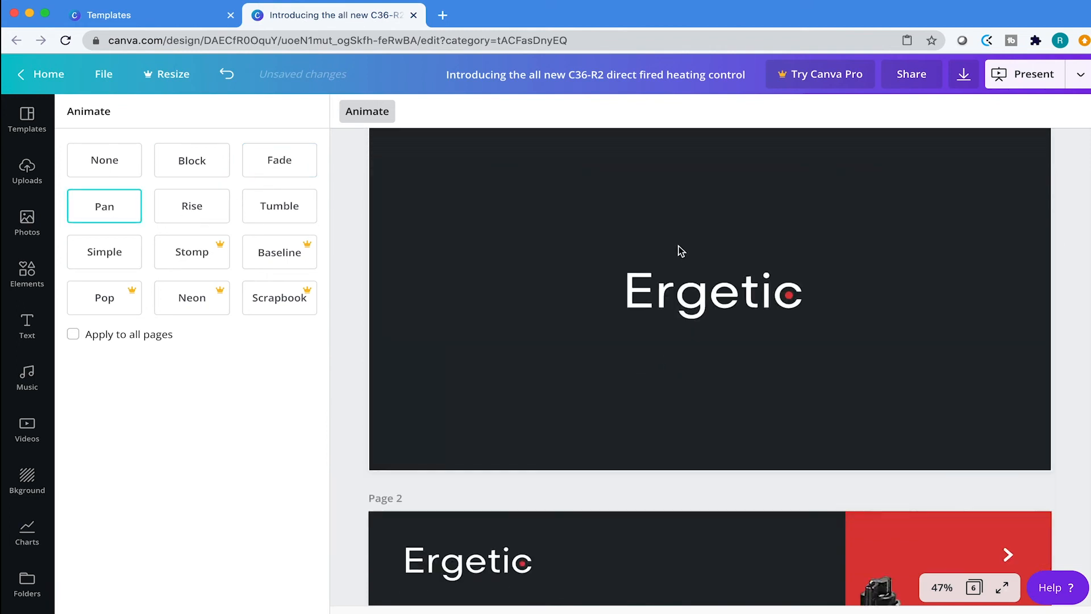
left_click(676, 226)
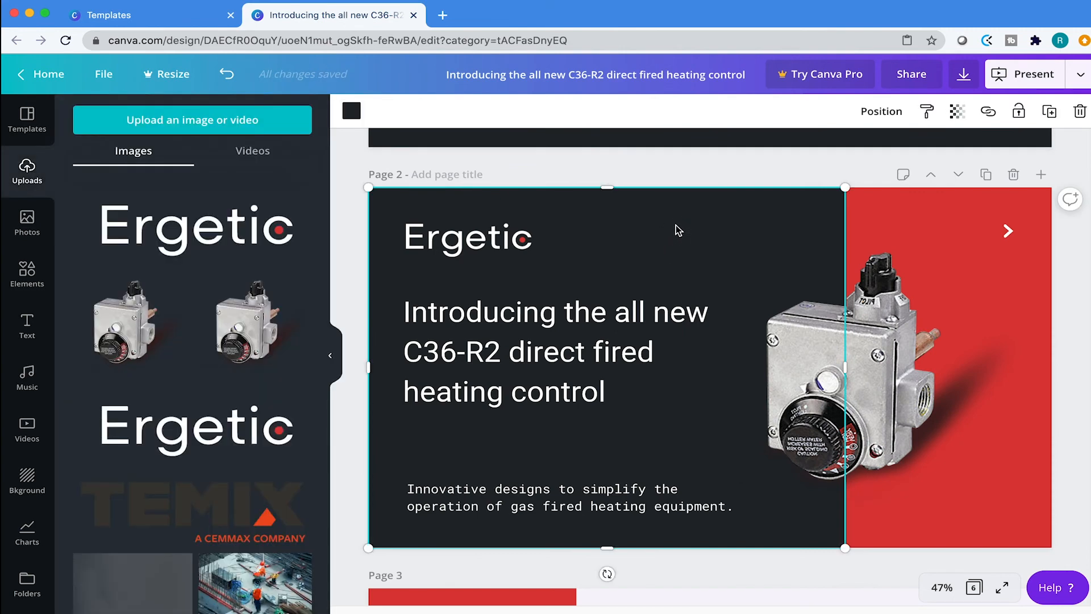
left_click(651, 169)
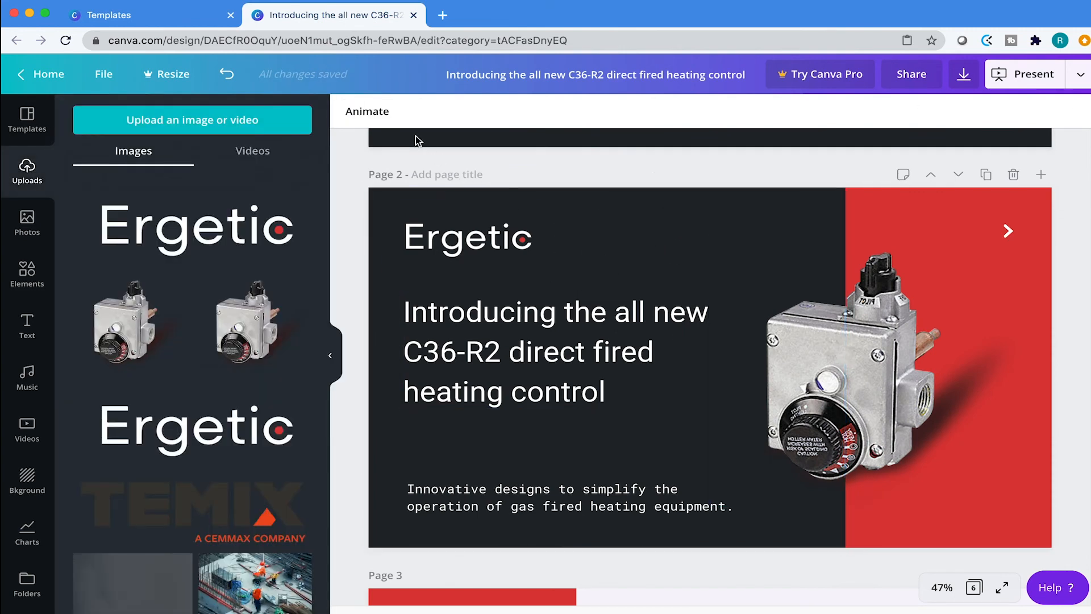
left_click(367, 111)
left_click(118, 252)
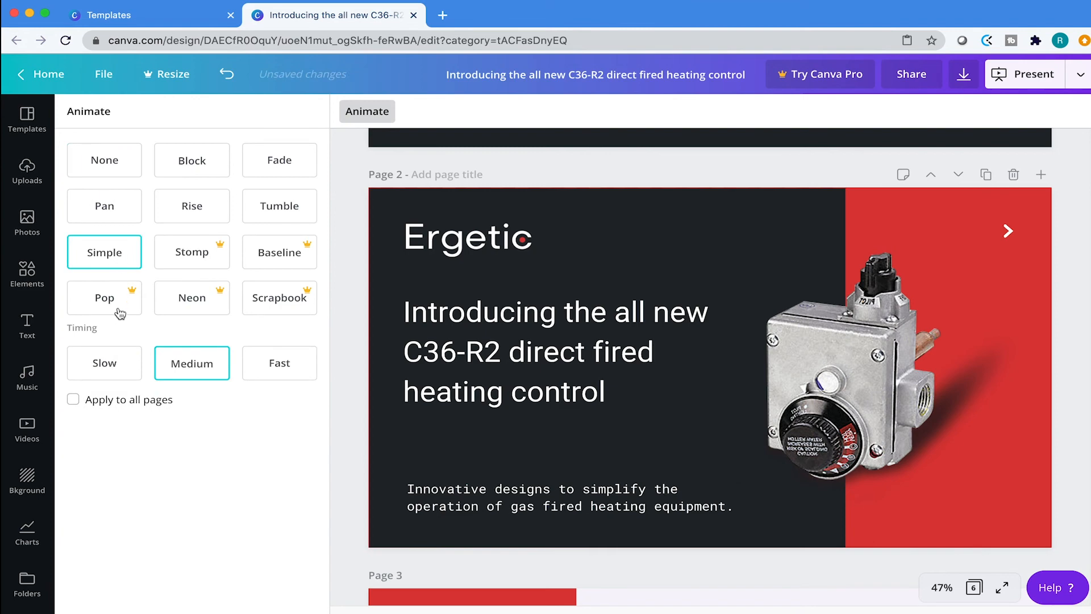
left_click(116, 371)
left_click(121, 218)
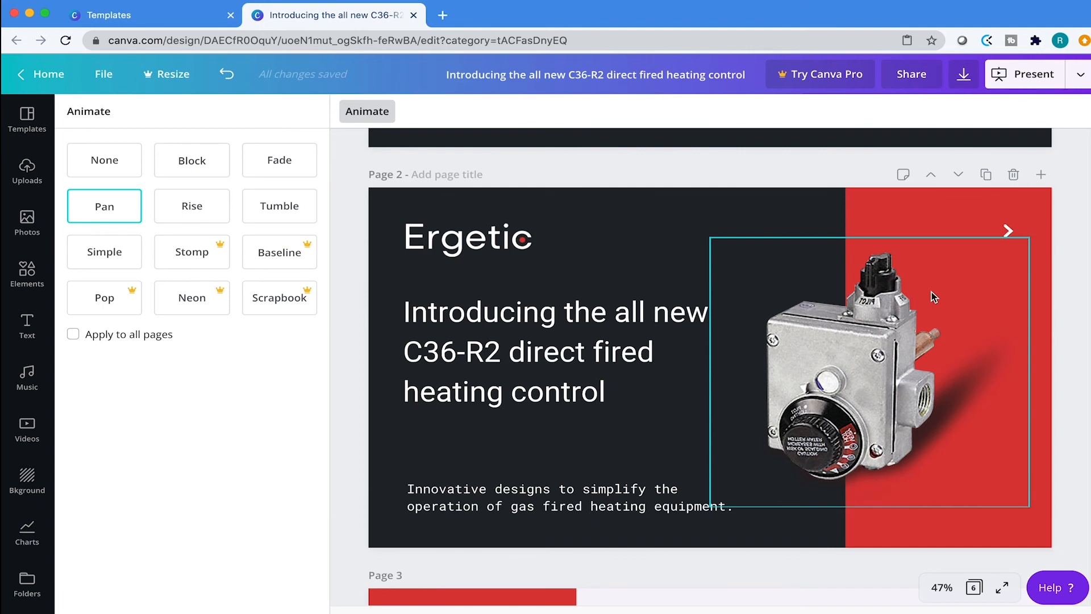
Step: Animate the "Why Choose Ergetic?" page 3 with Pan after trying Simple with Slow timing
scroll(932, 292, "down", 5)
left_click(690, 318)
scroll(622, 336, "down", 2)
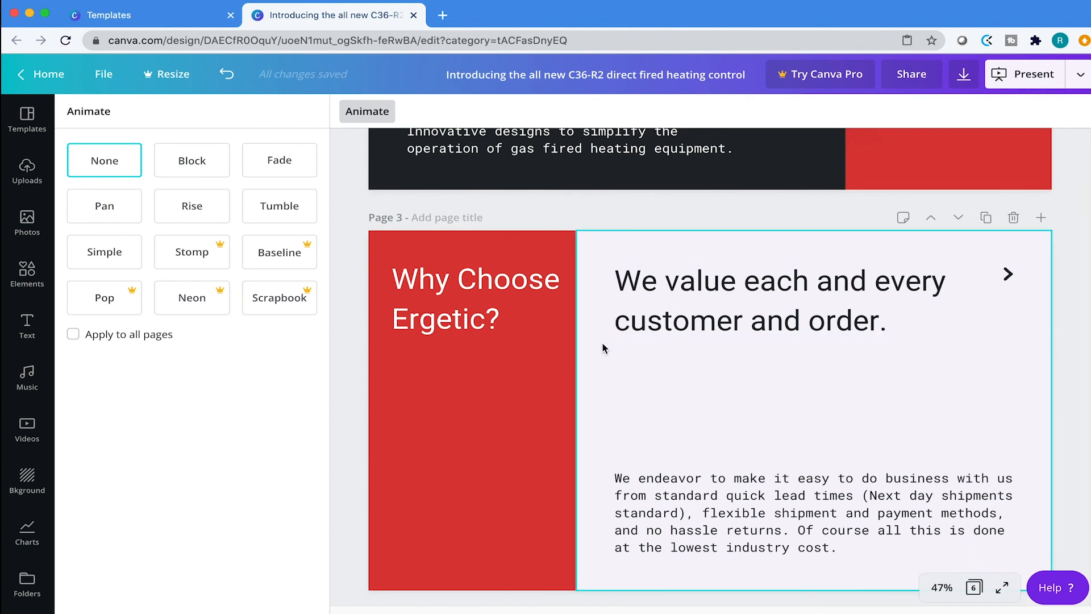
left_click(27, 170)
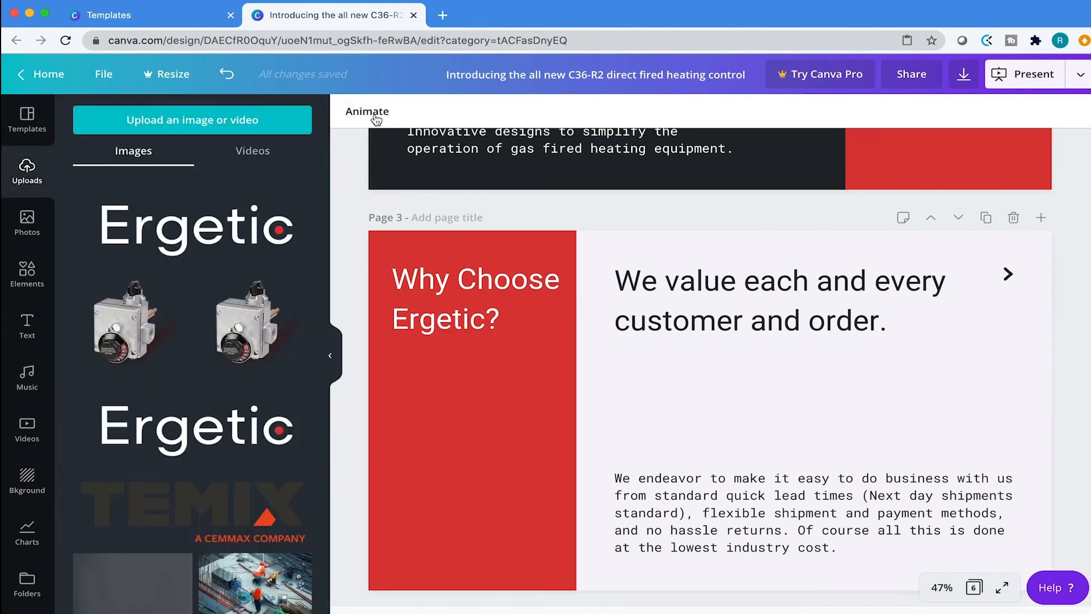
left_click(367, 112)
left_click(120, 253)
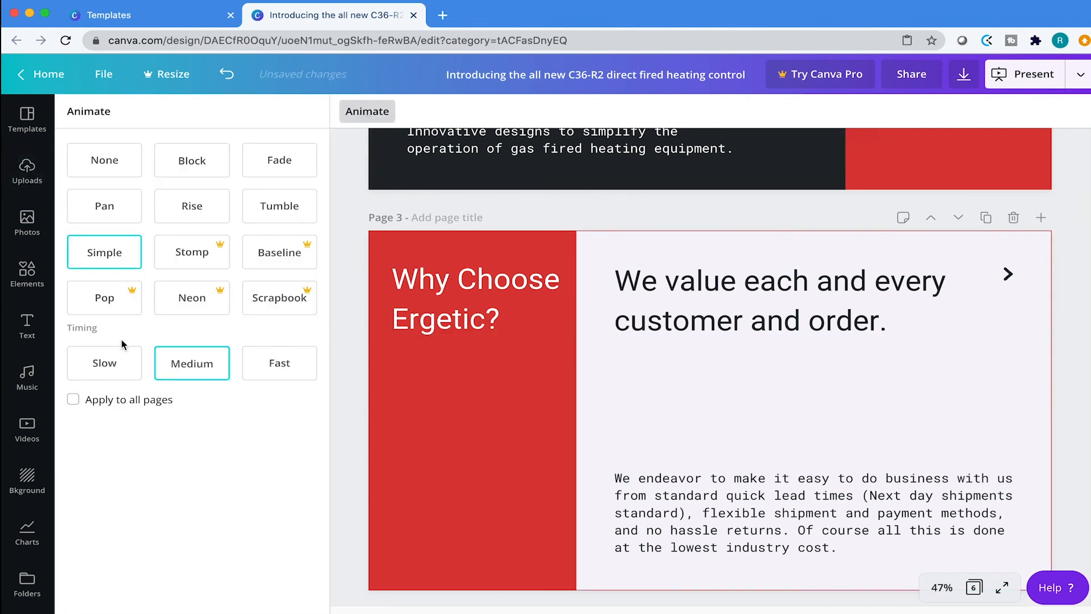
left_click(112, 361)
left_click(112, 216)
Step: Animate the "A look at the C36-R2." page 4 with Pan after trying Simple with Slow timing
scroll(645, 312, "down", 5)
left_click(1070, 328)
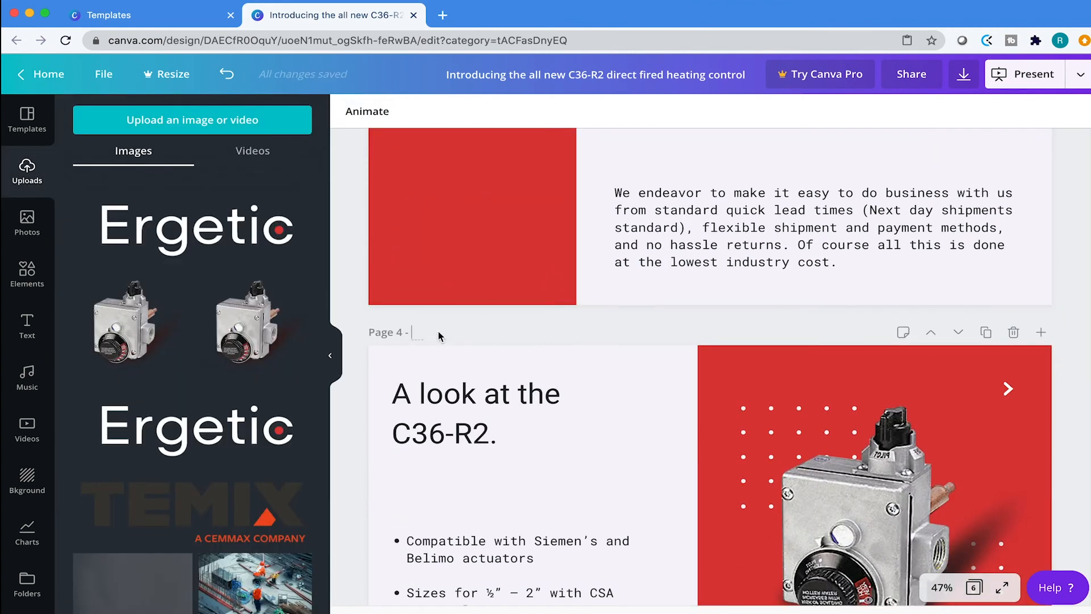
scroll(585, 366, "down", 3)
left_click(367, 111)
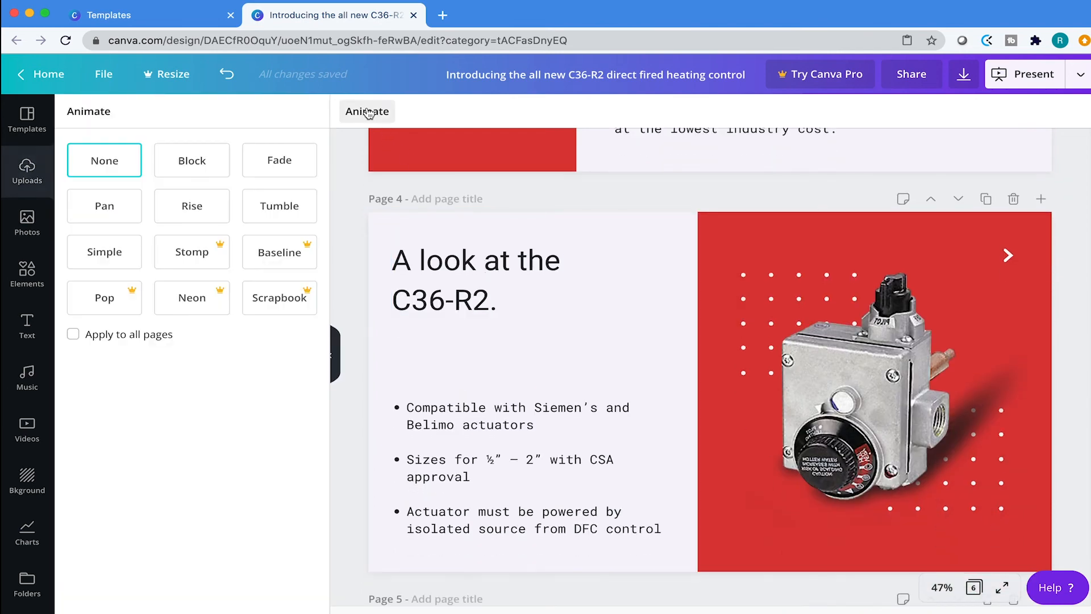
left_click(119, 247)
left_click(106, 357)
left_click(108, 220)
Step: Animate the "Pricing for the C36-R family lineup" page 5 with Pan after trying Simple with Slow timing
scroll(794, 349, "down", 8)
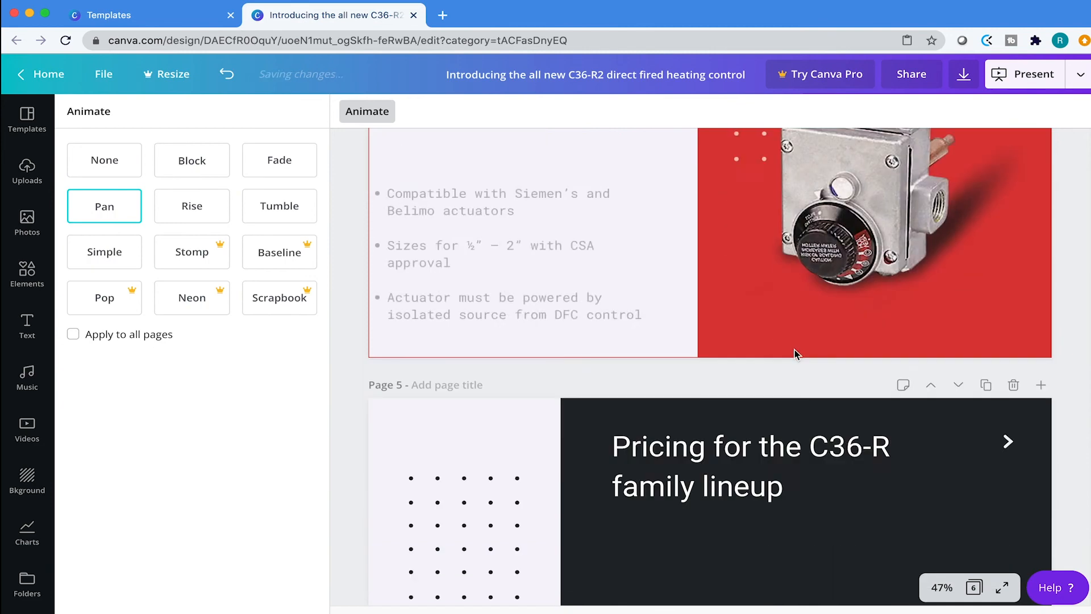
left_click(573, 265)
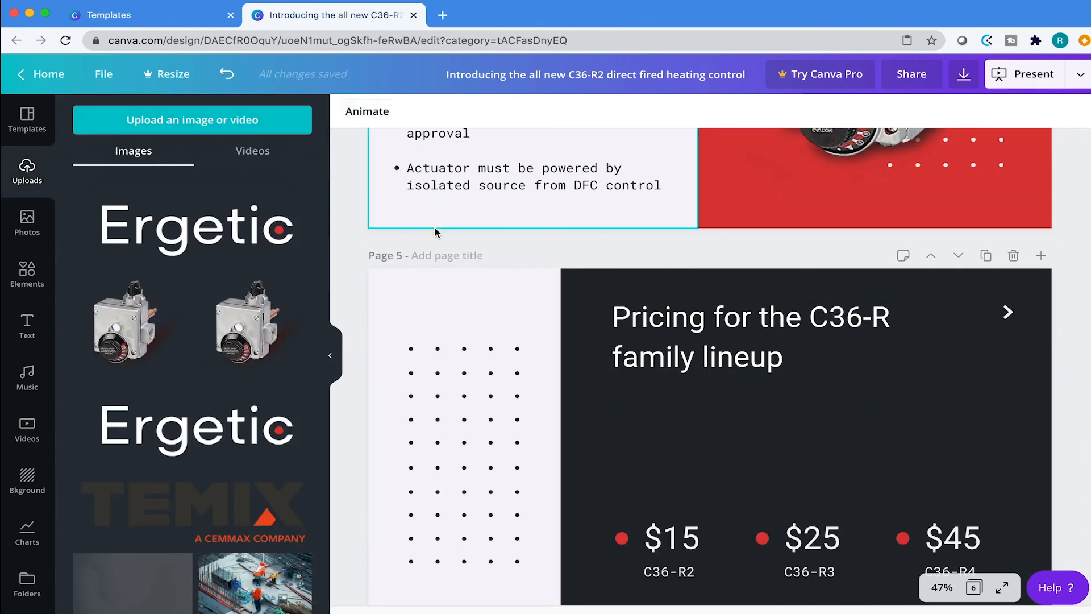
left_click(367, 110)
left_click(115, 256)
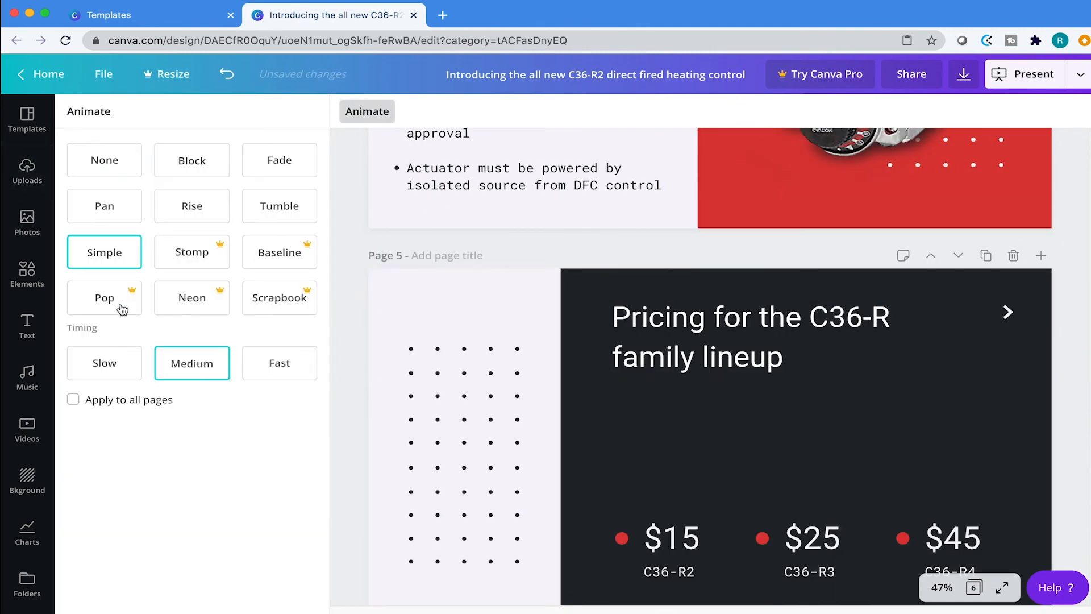
left_click(118, 362)
Step: Try the Fade and Pan animations on the "Thank you" page 6 and settle on Simple with Slow timing
scroll(572, 389, "down", 8)
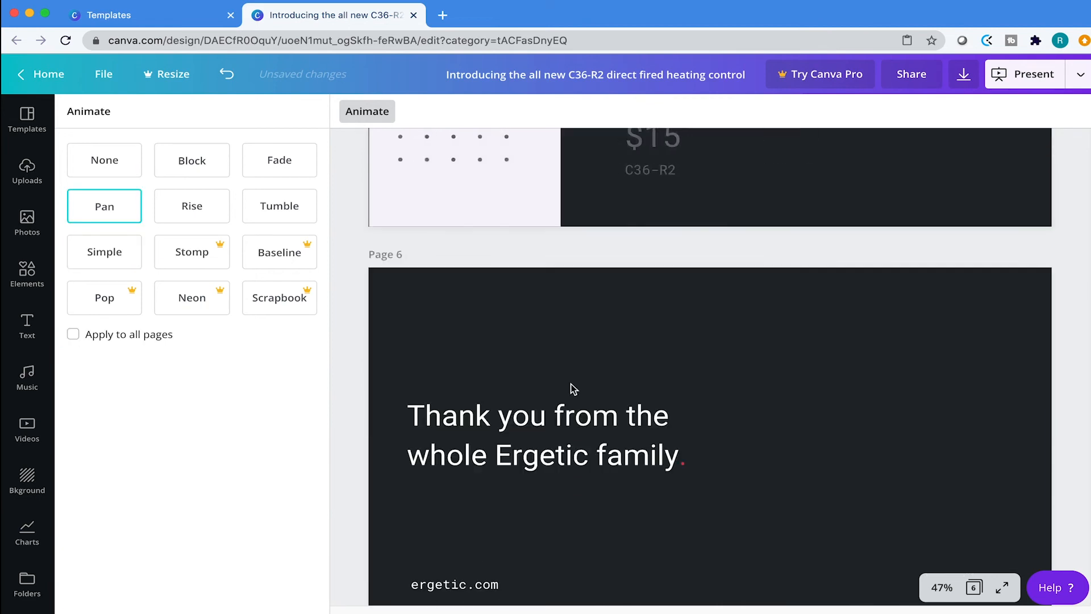
left_click(525, 245)
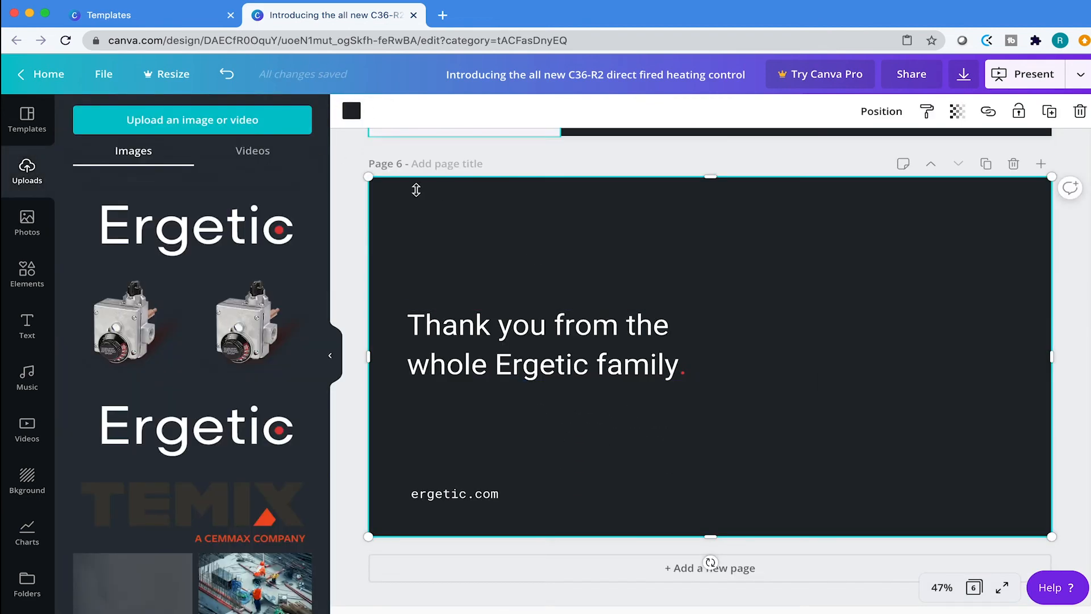
scroll(470, 329, "up", 5)
scroll(550, 416, "down", 1)
scroll(549, 417, "down", 5)
left_click(356, 244)
left_click(385, 121)
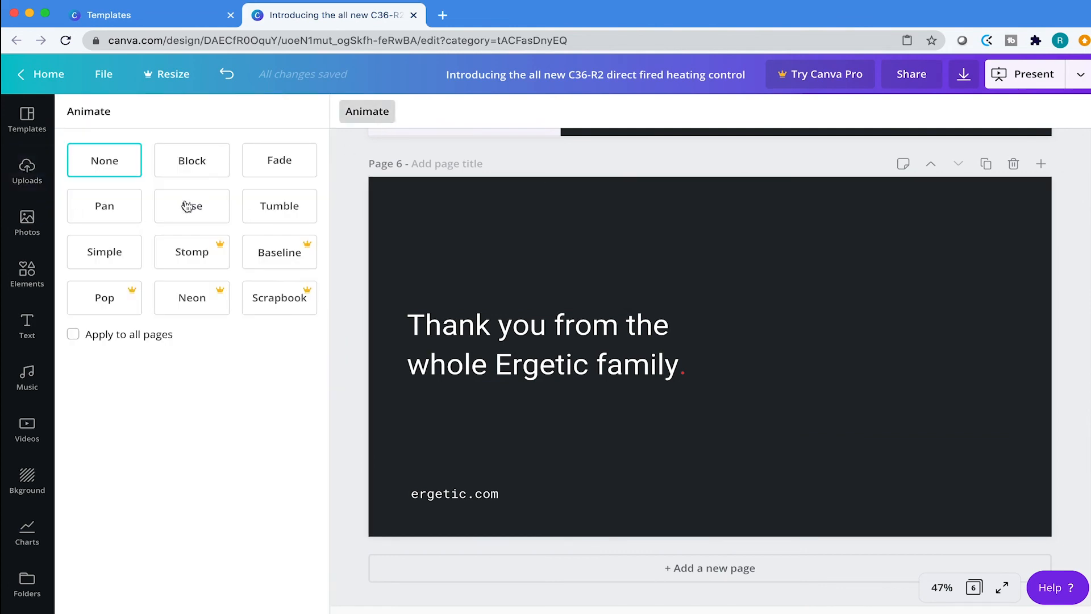
left_click(302, 163)
left_click(119, 219)
left_click(108, 259)
left_click(113, 363)
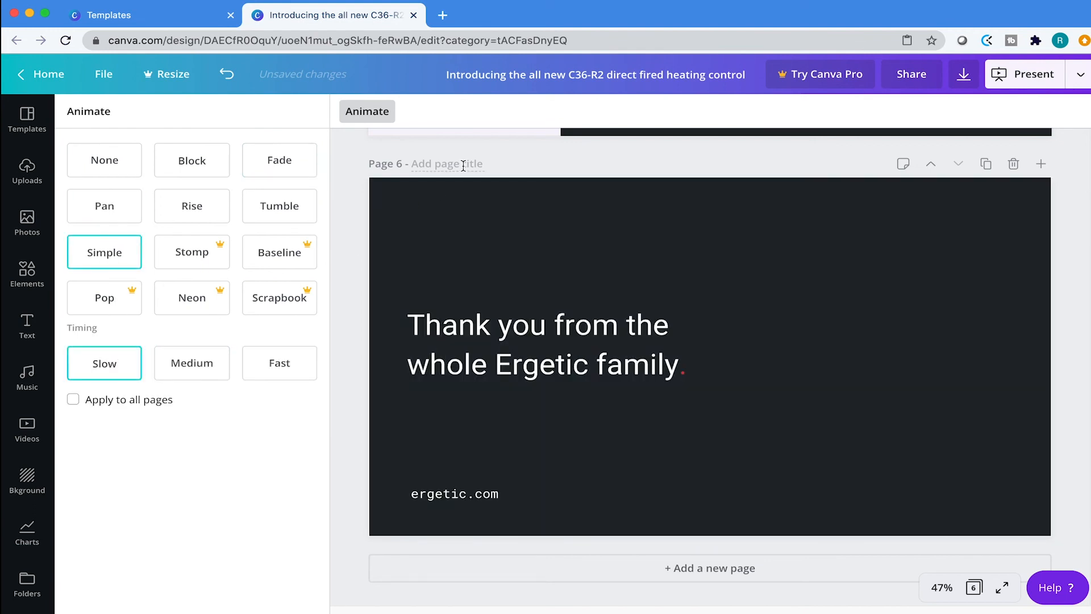
left_click(488, 165)
Step: Return to the logo opening page and save the design
scroll(578, 223, "up", 3)
scroll(578, 222, "up", 15)
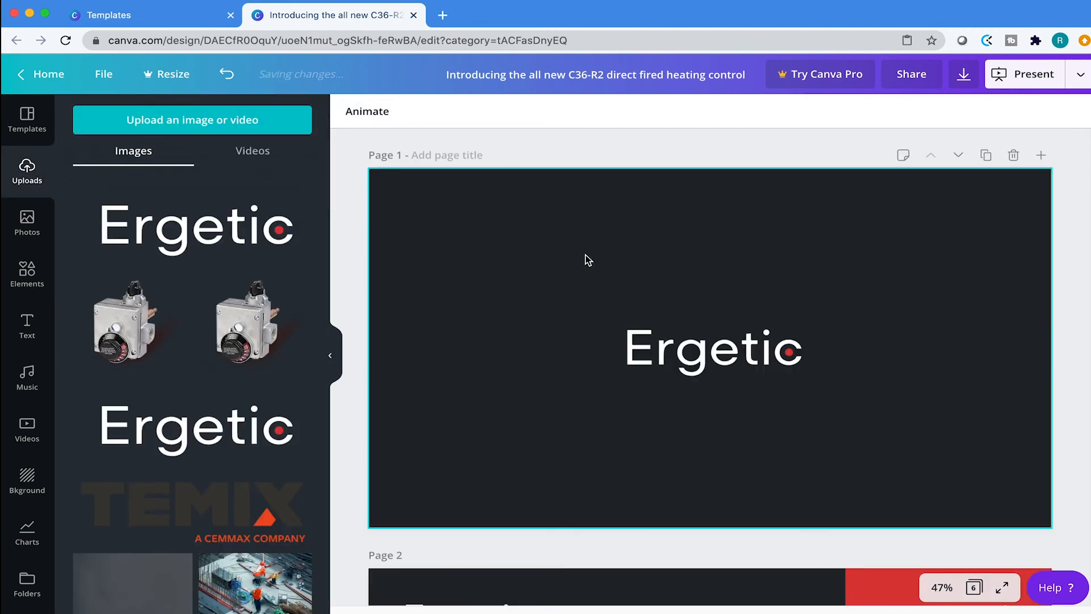
left_click(102, 74)
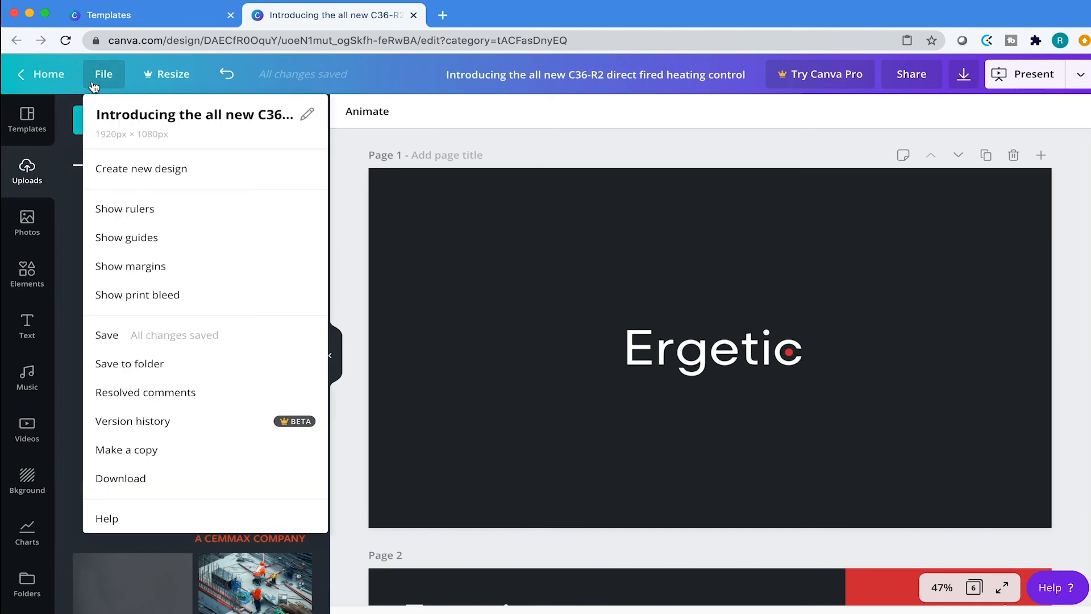
left_click(175, 328)
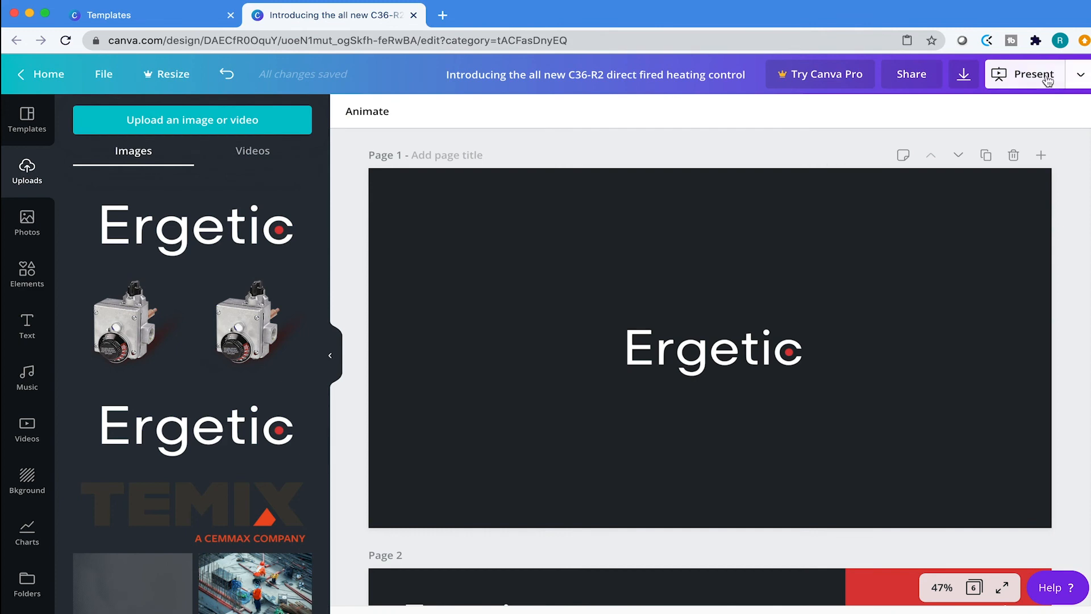
Step: Review the presentation type choices, keep Standard, and start presenting the design in full screen
left_click(1081, 77)
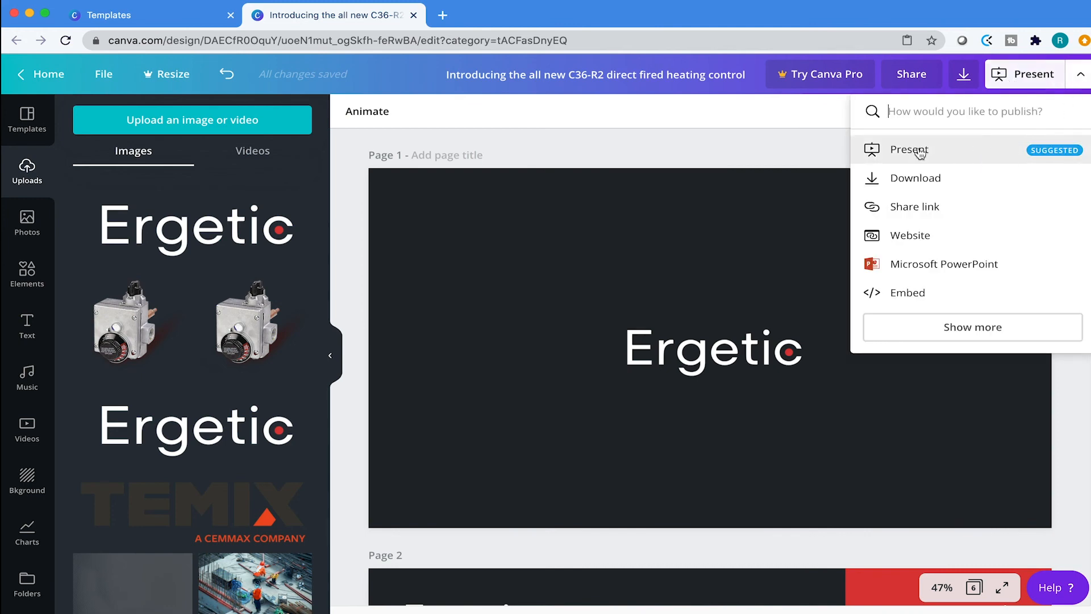
left_click(950, 151)
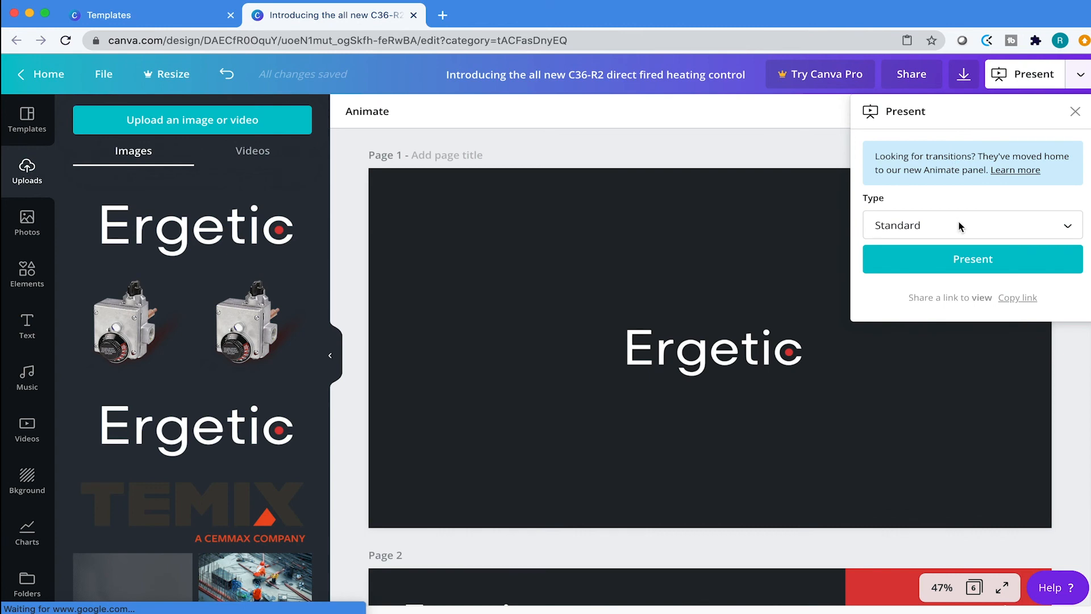
left_click(1038, 230)
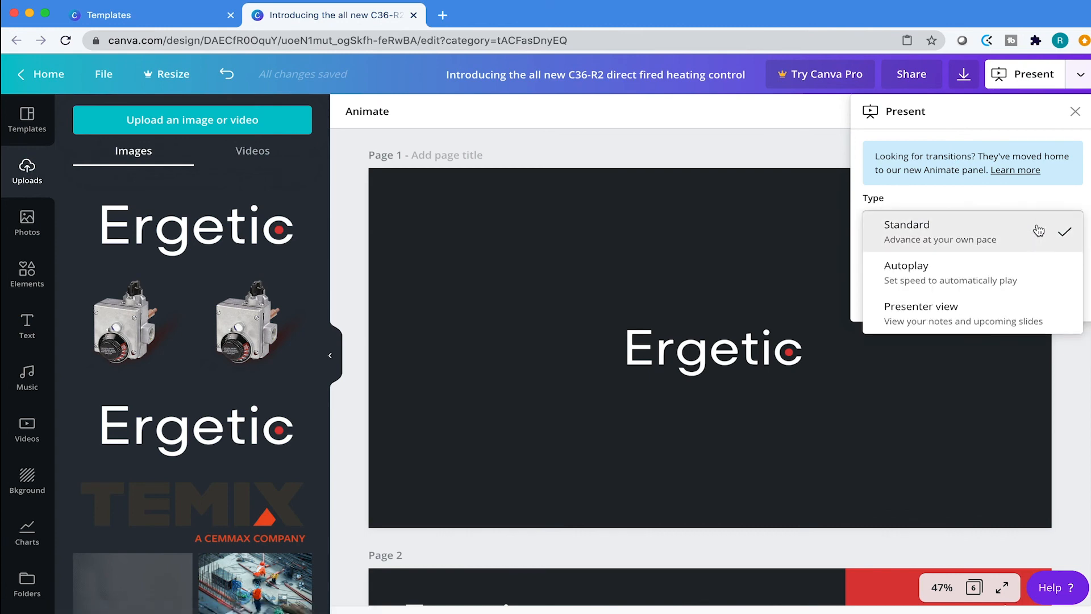
left_click(1017, 201)
left_click(1012, 226)
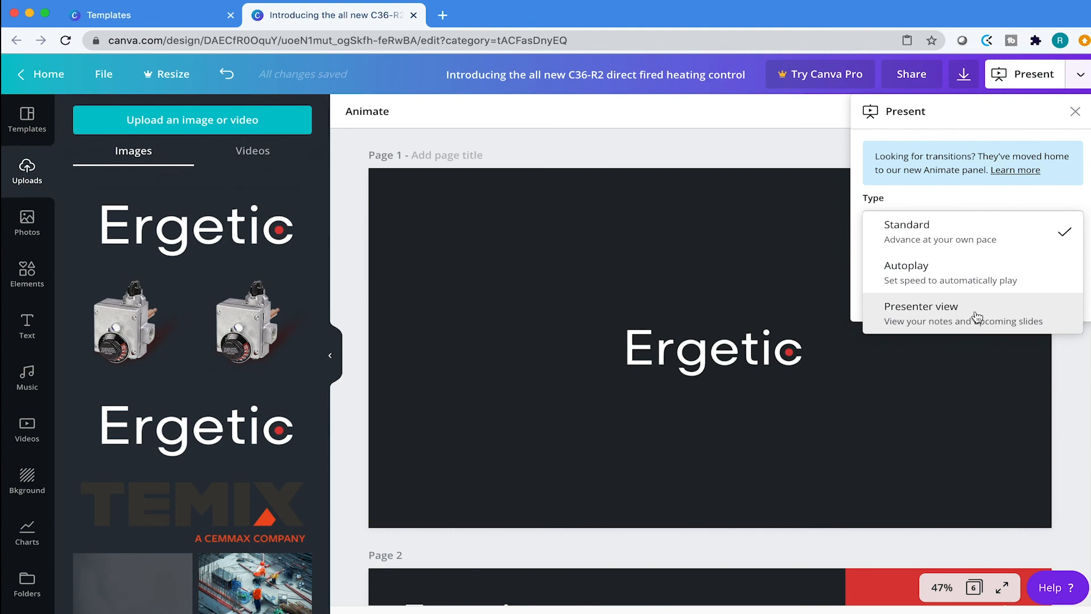
left_click(964, 239)
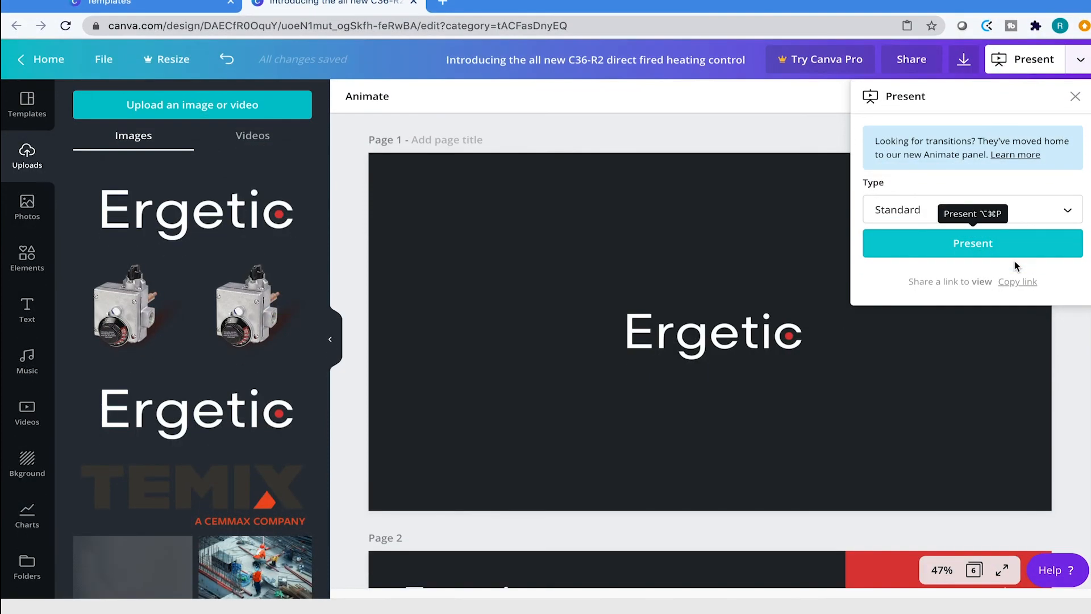
left_click(1014, 262)
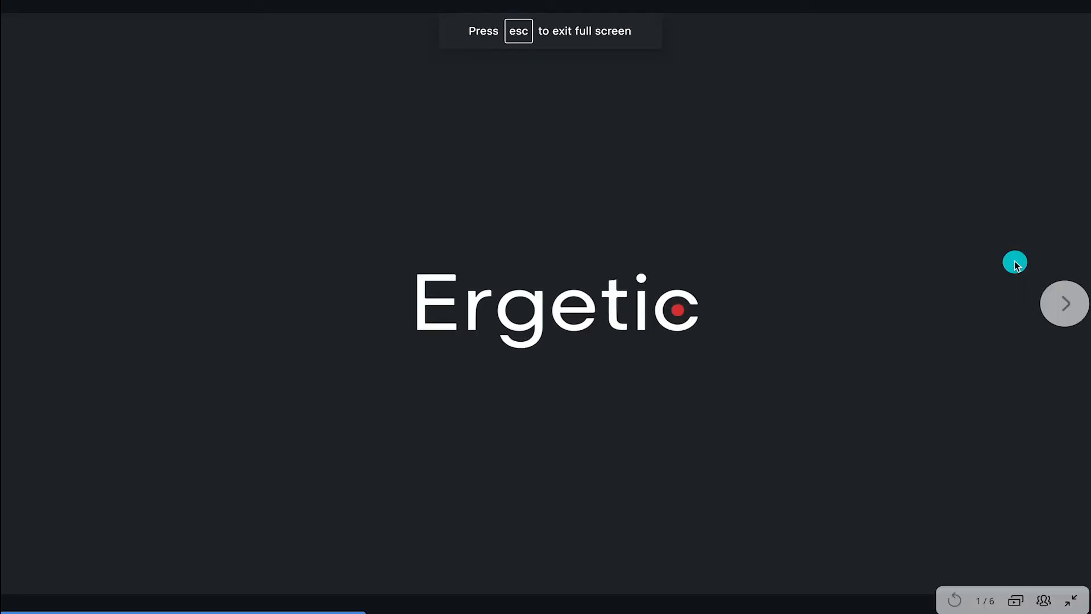